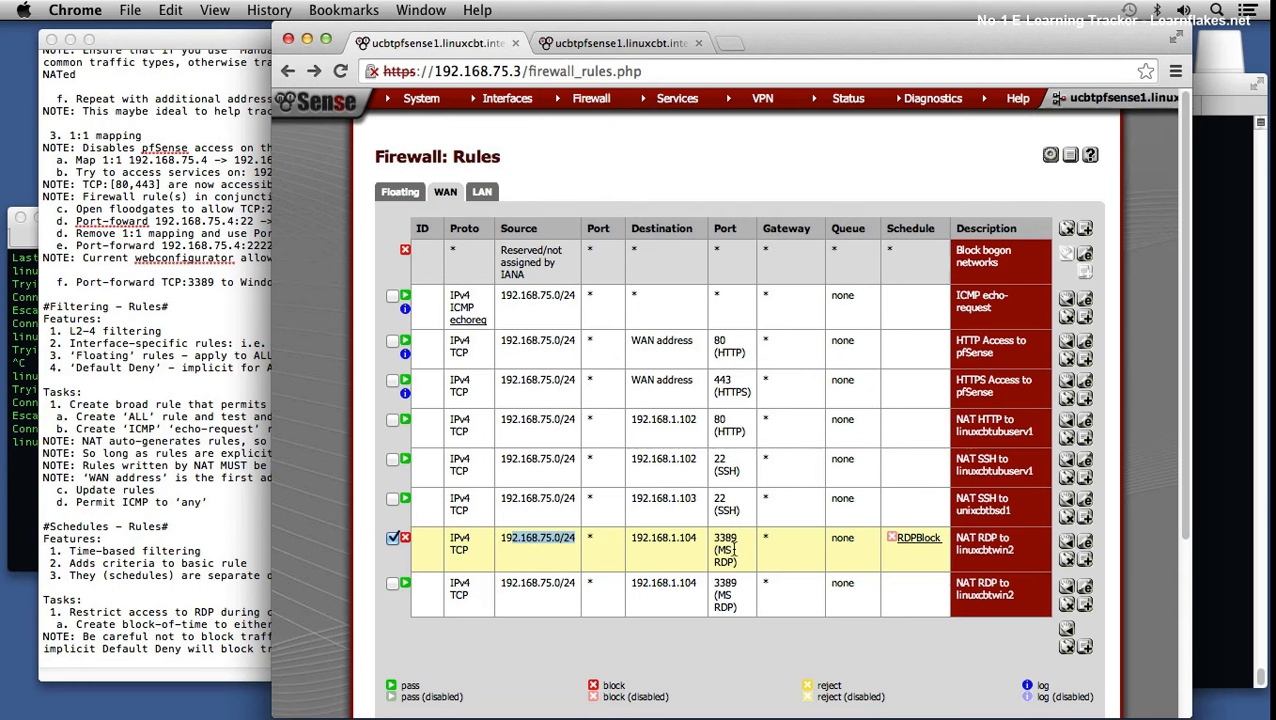
Step: Add task '2. Restrict access to RDP during maintenance window using 'Pass' Rule' to the notes and save them
mouse_move(918, 539)
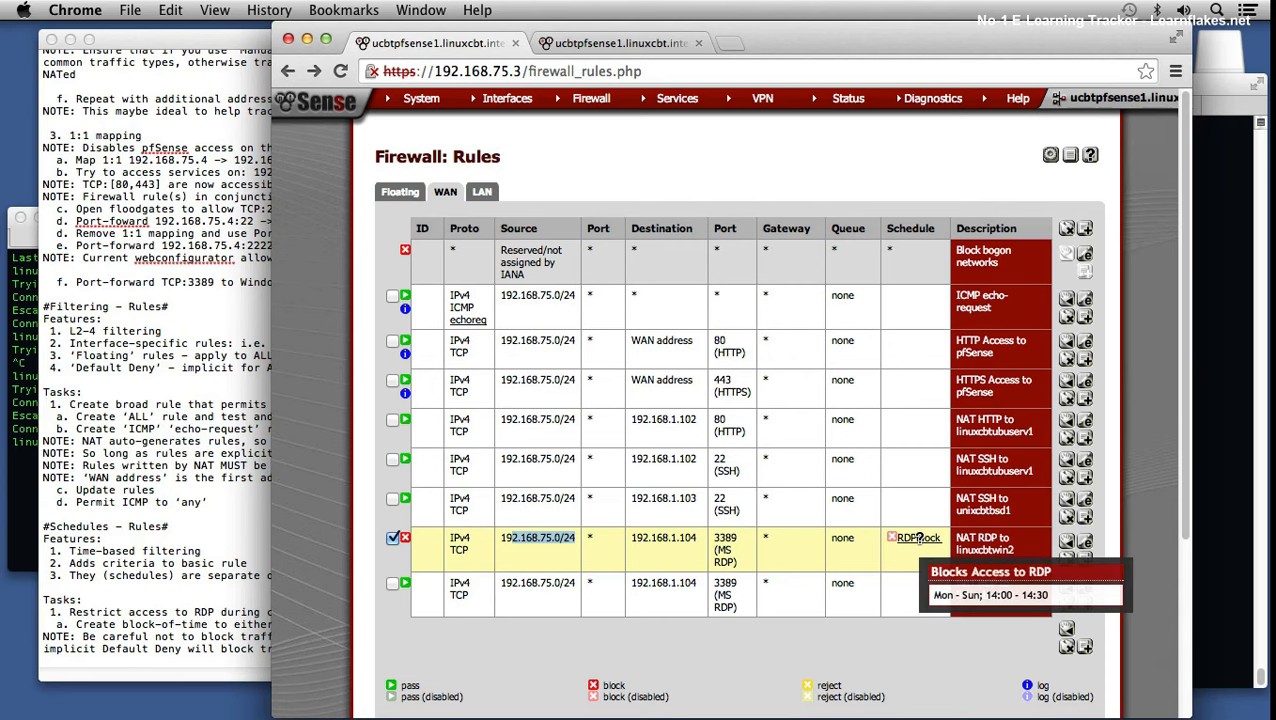
click(200, 647)
click(323, 650)
key(Return)
key(Return)
text(2. Restrict a)
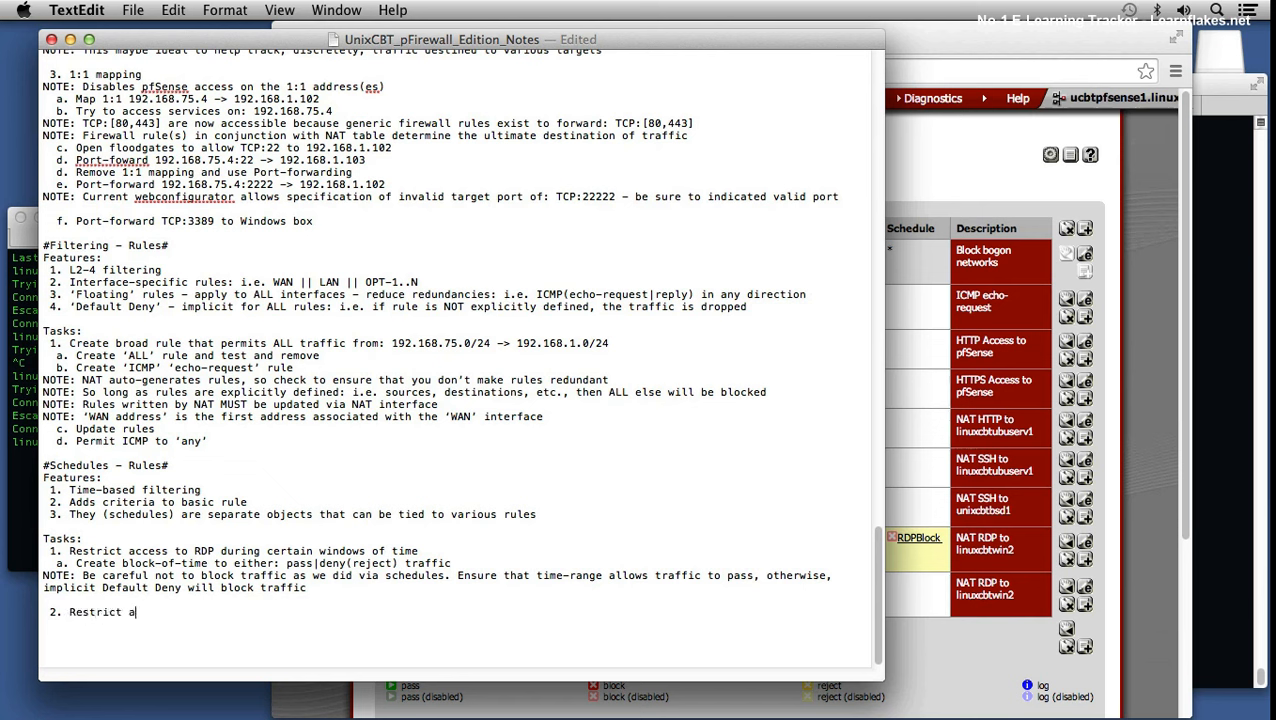
text(ccess to RDP )
text(during )
text(maint)
text(enance win)
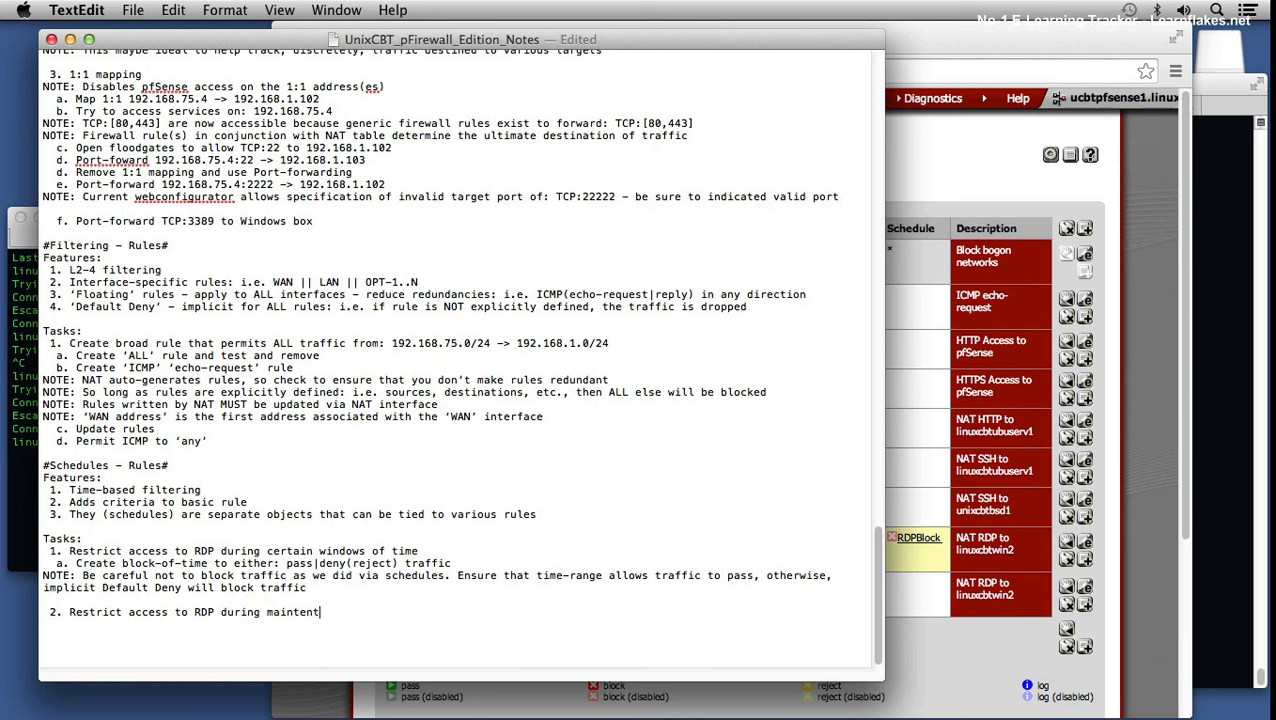
text(dow using)
text( 'Pass' Rul)
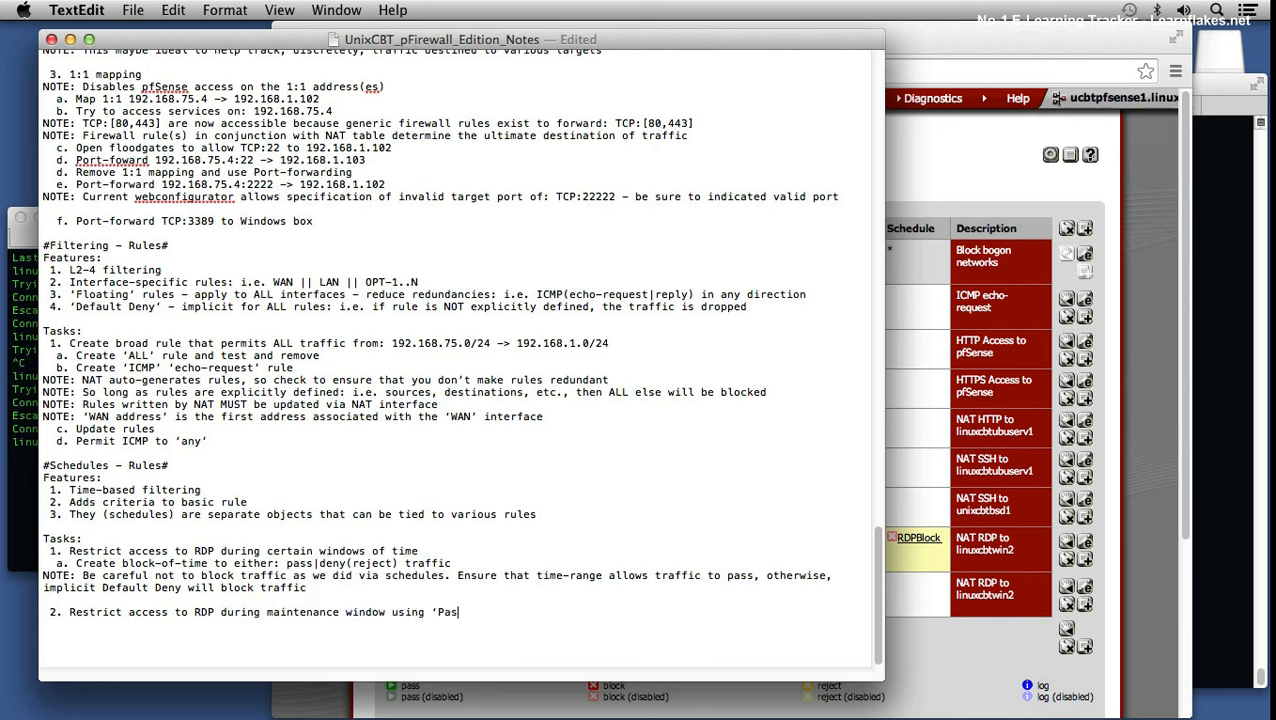
text(e)
key(super+s)
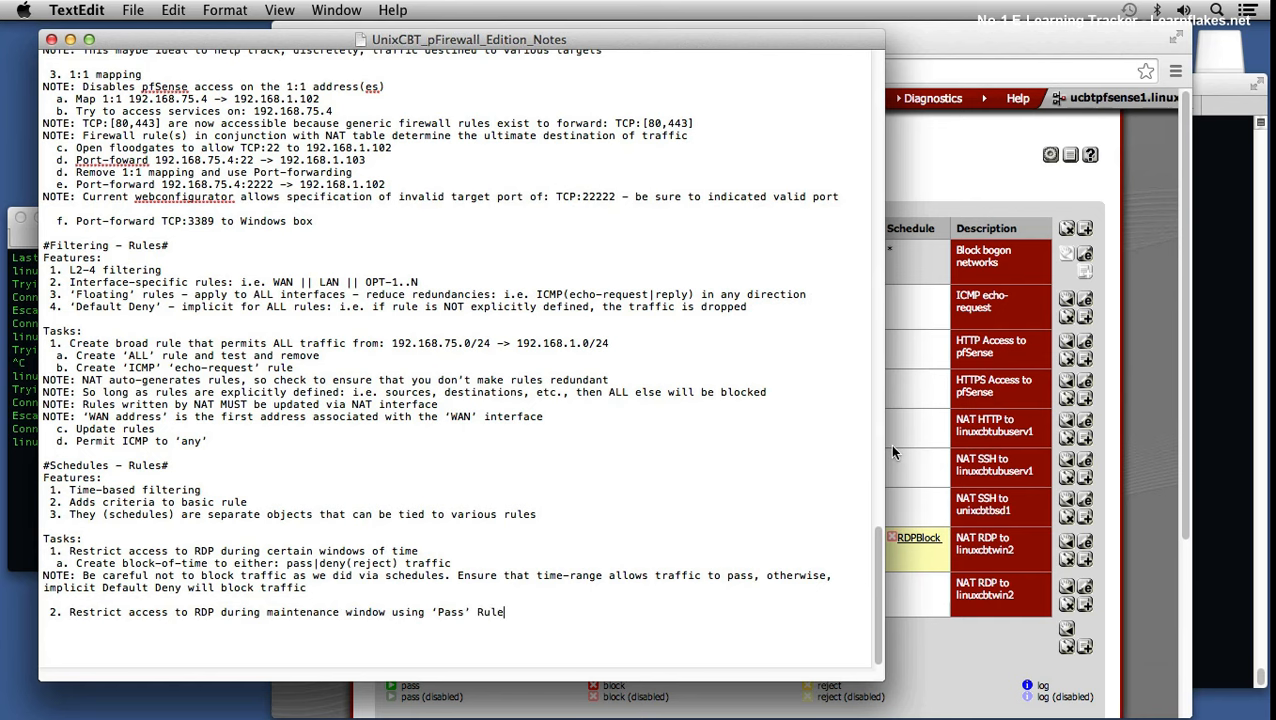
click(938, 638)
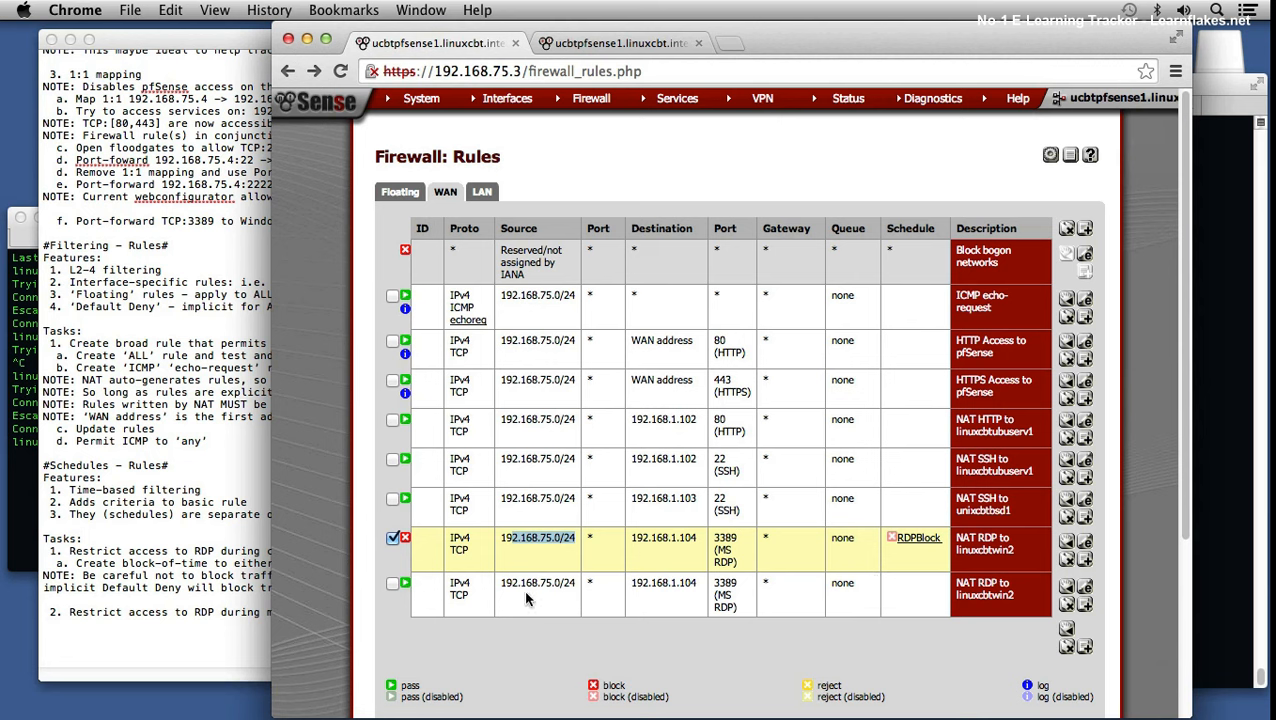
Step: Delete both NAT RDP to linuxcbtwin2 WAN rules and apply the changes
click(392, 584)
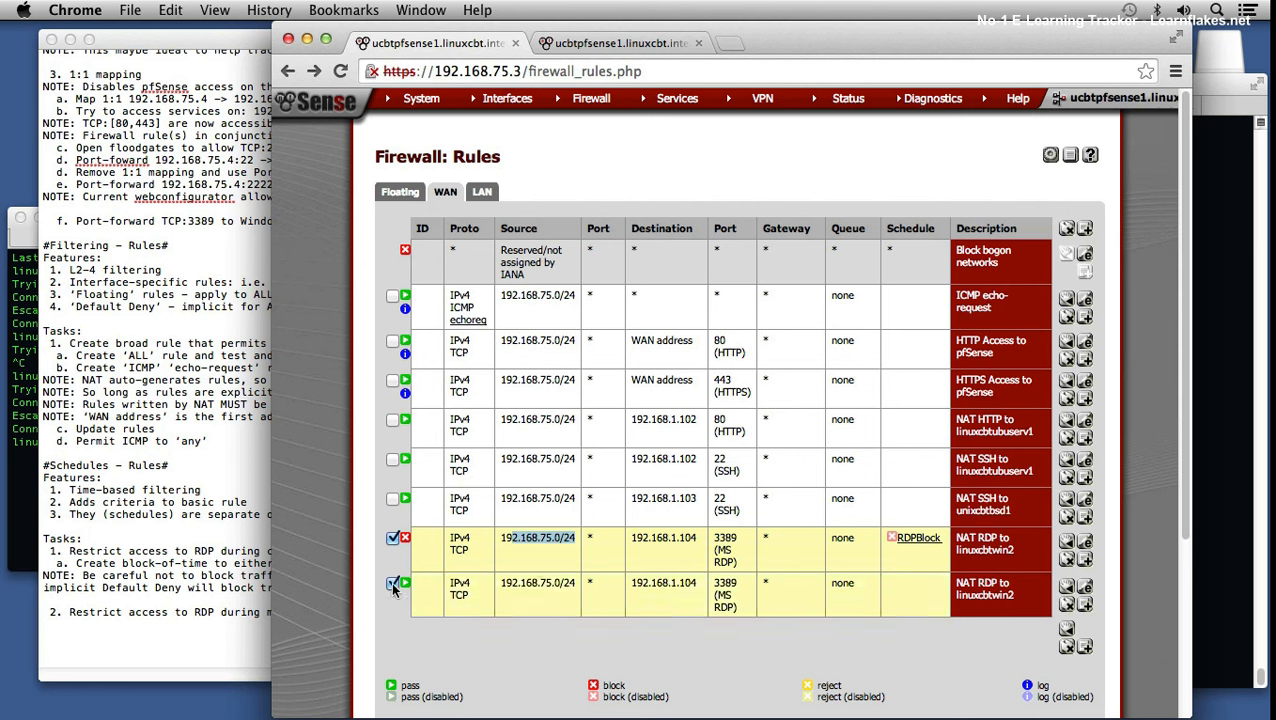
click(1066, 650)
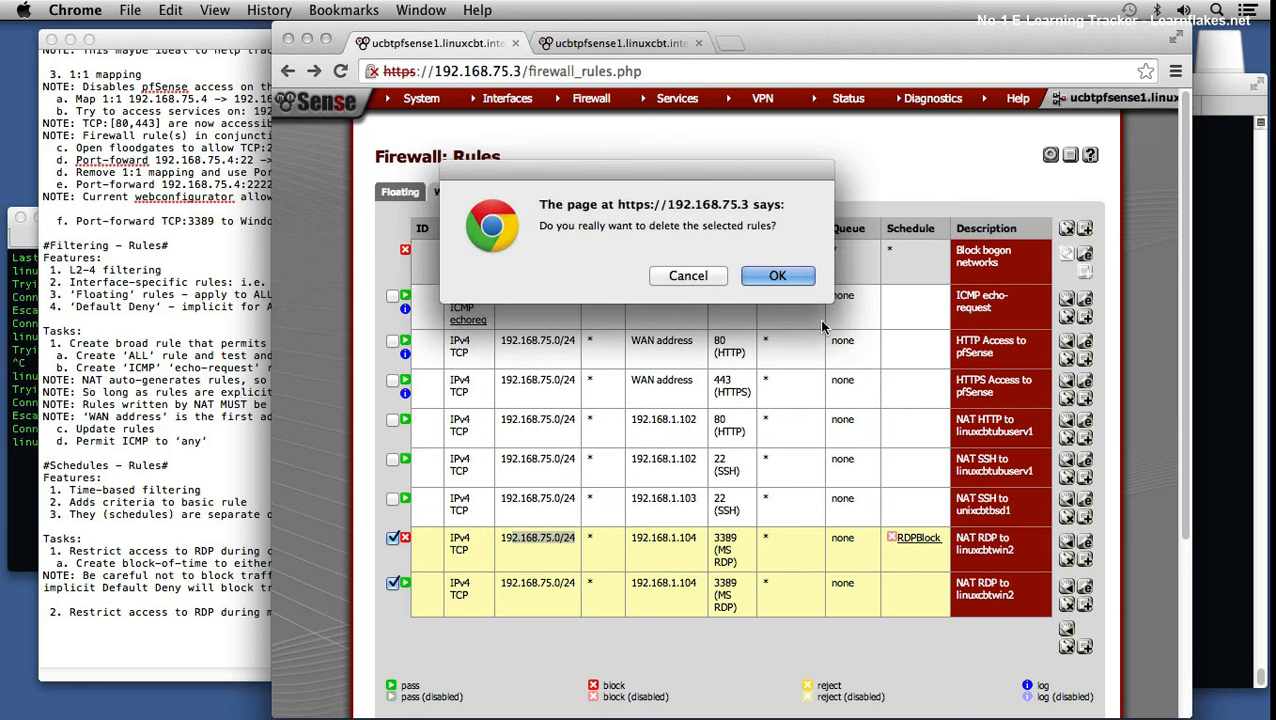
click(755, 277)
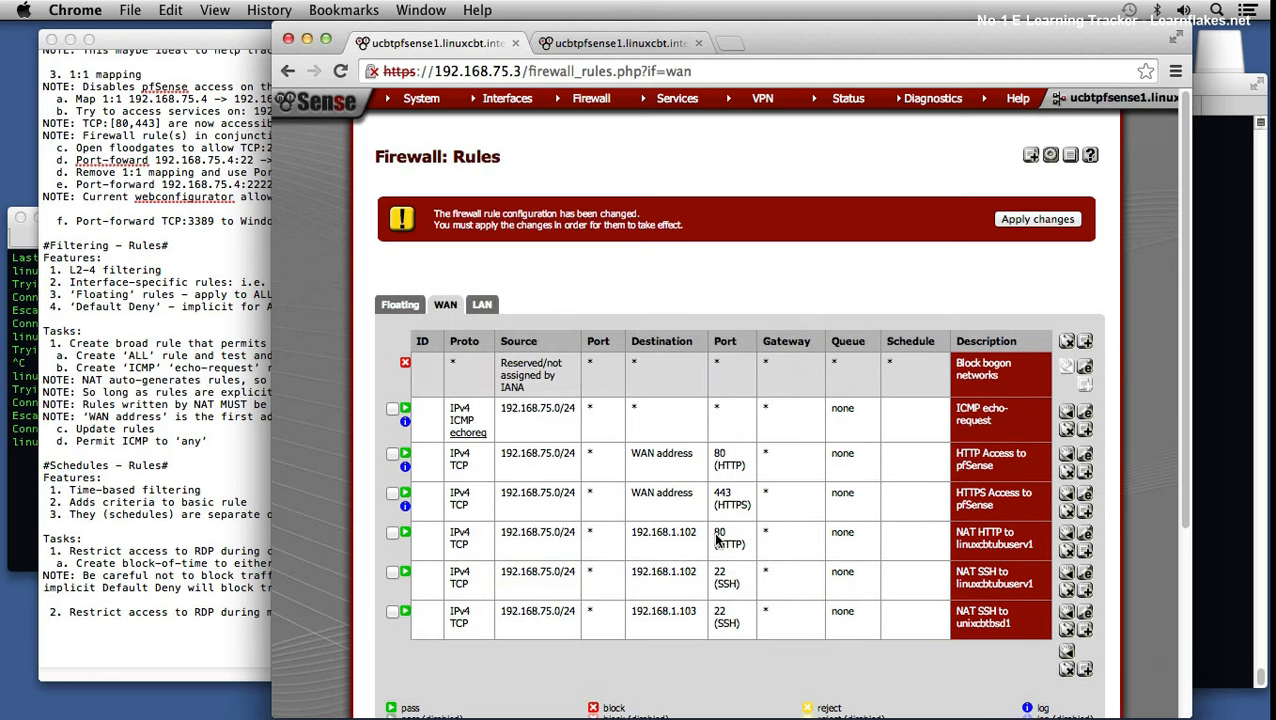
click(1040, 222)
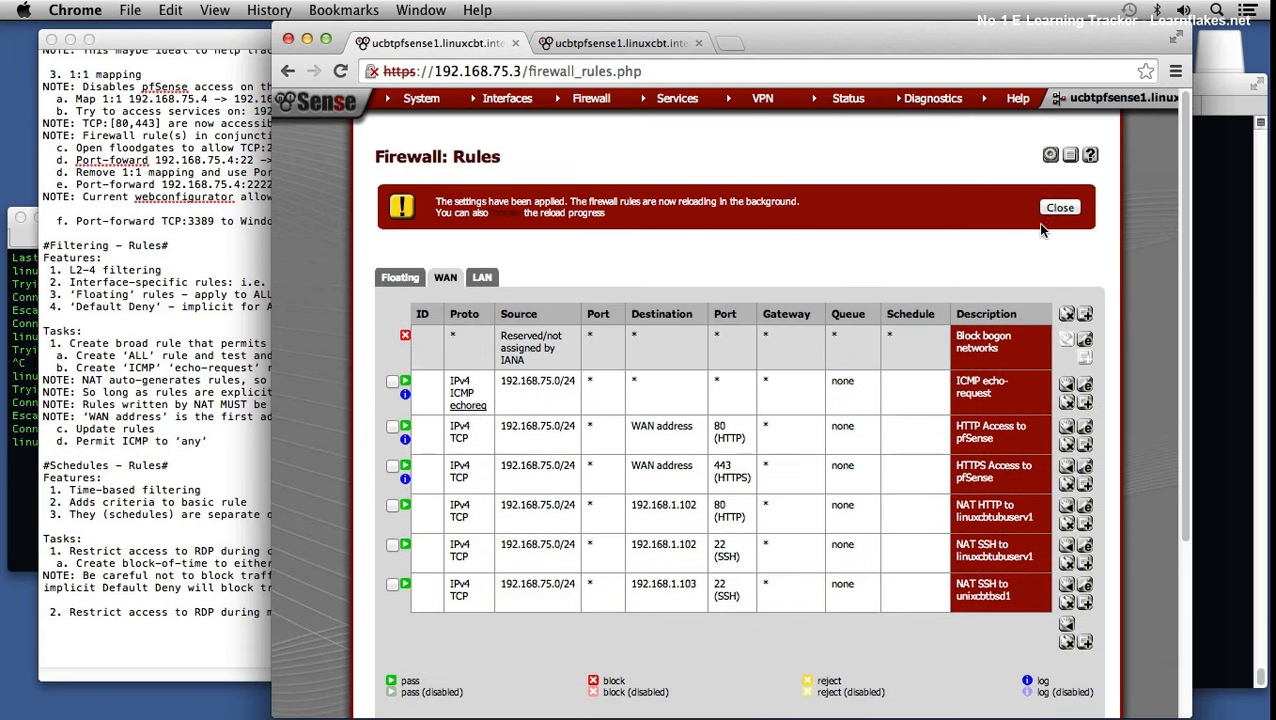
click(1073, 213)
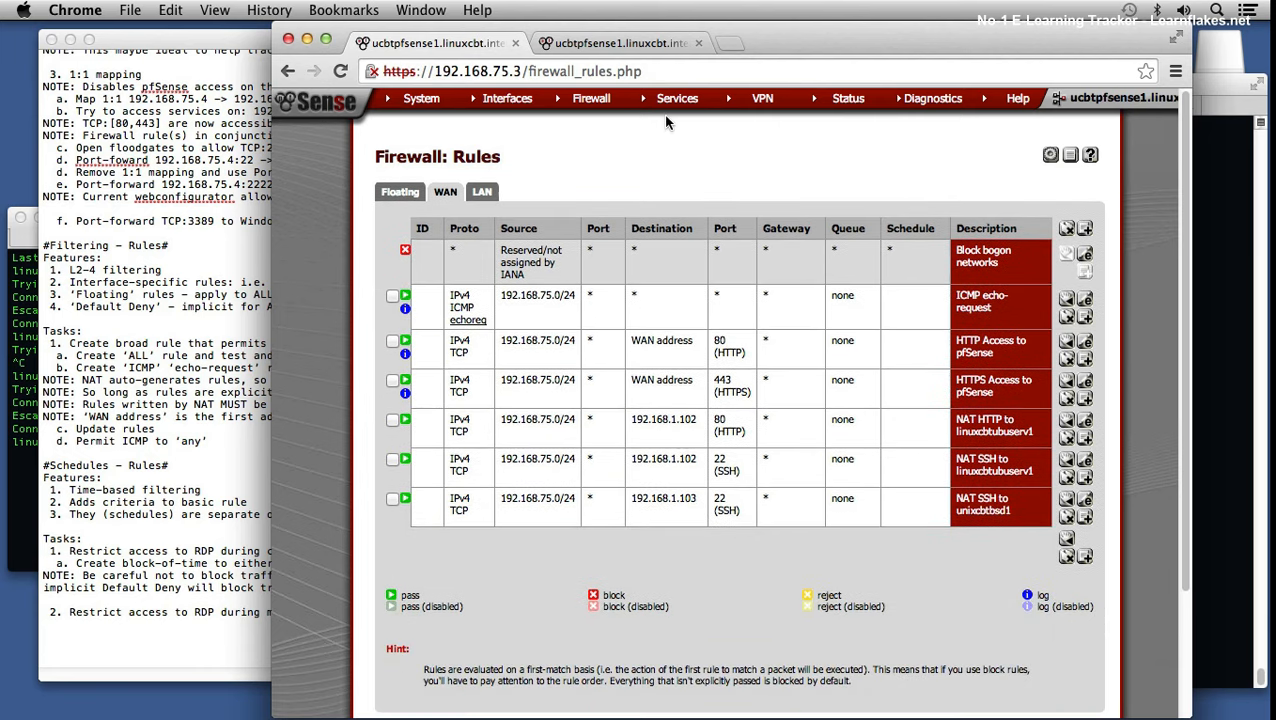
Step: Open the Firewall NAT port forward rules
mouse_move(593, 100)
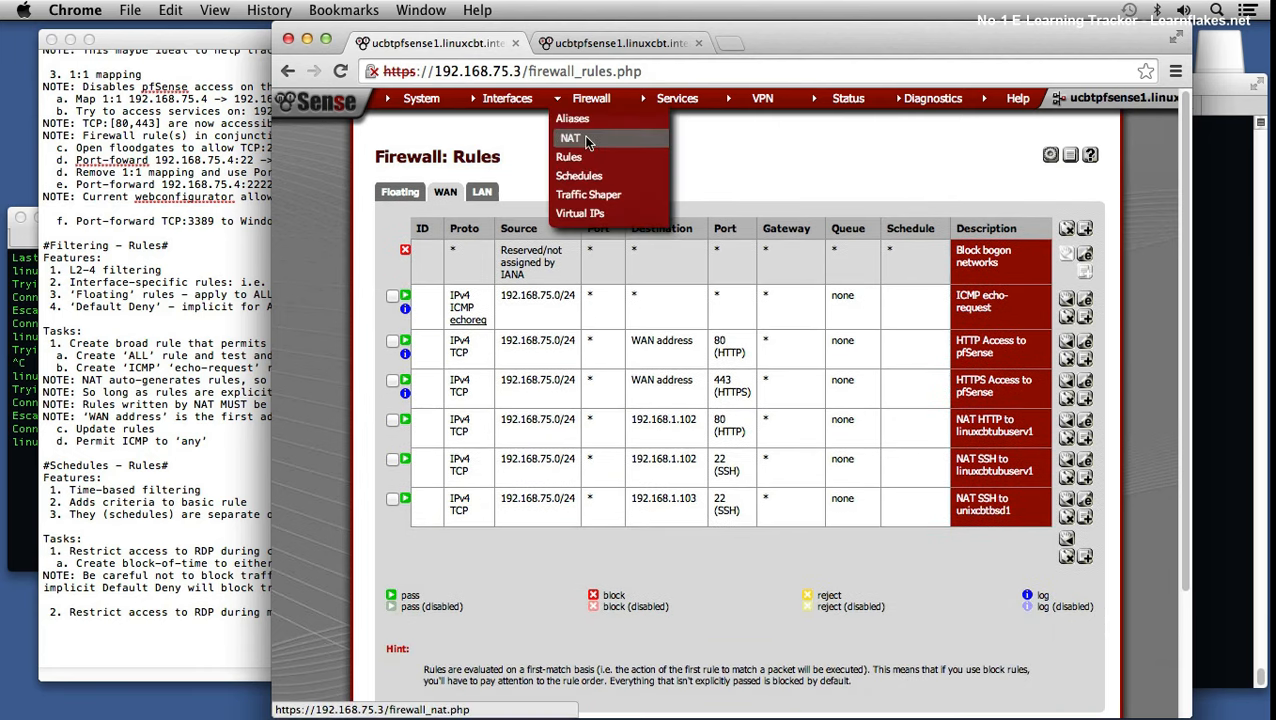
click(589, 145)
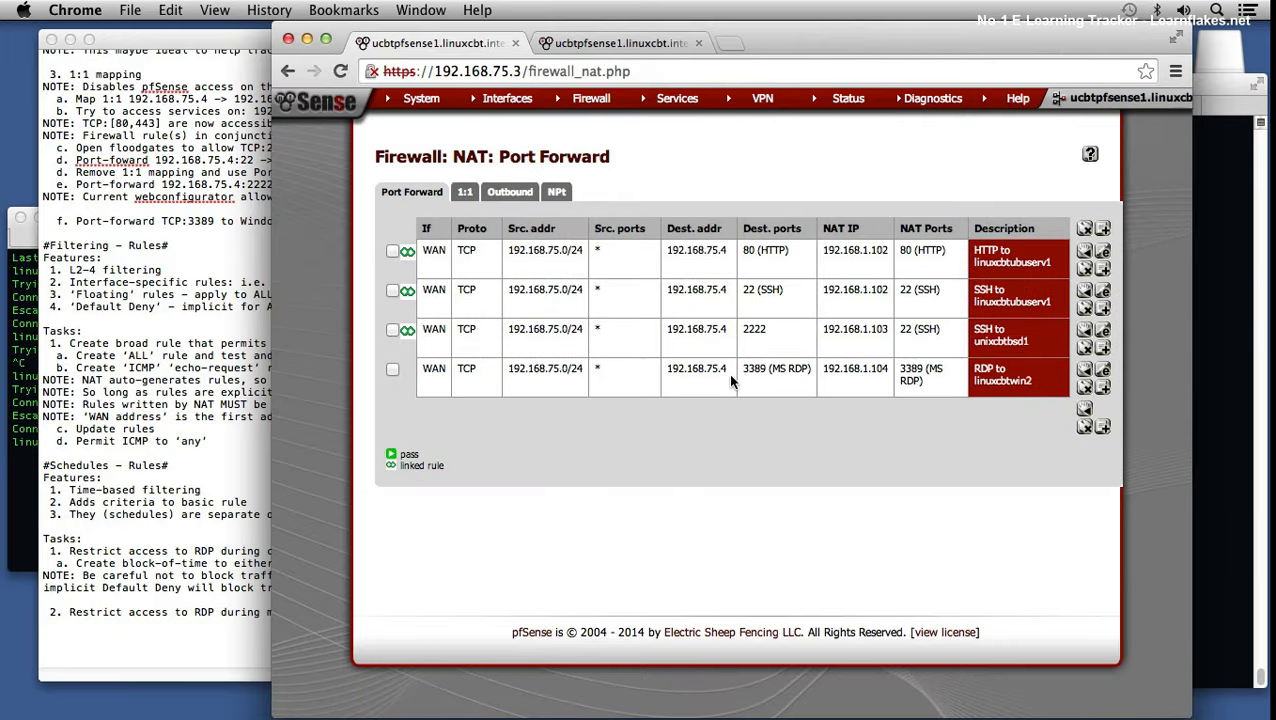
click(1203, 381)
Step: Rerun telnet to 192.168.75.4 and 192.168.1.104 on port 3389, cancelling each hanging attempt
key(Up)
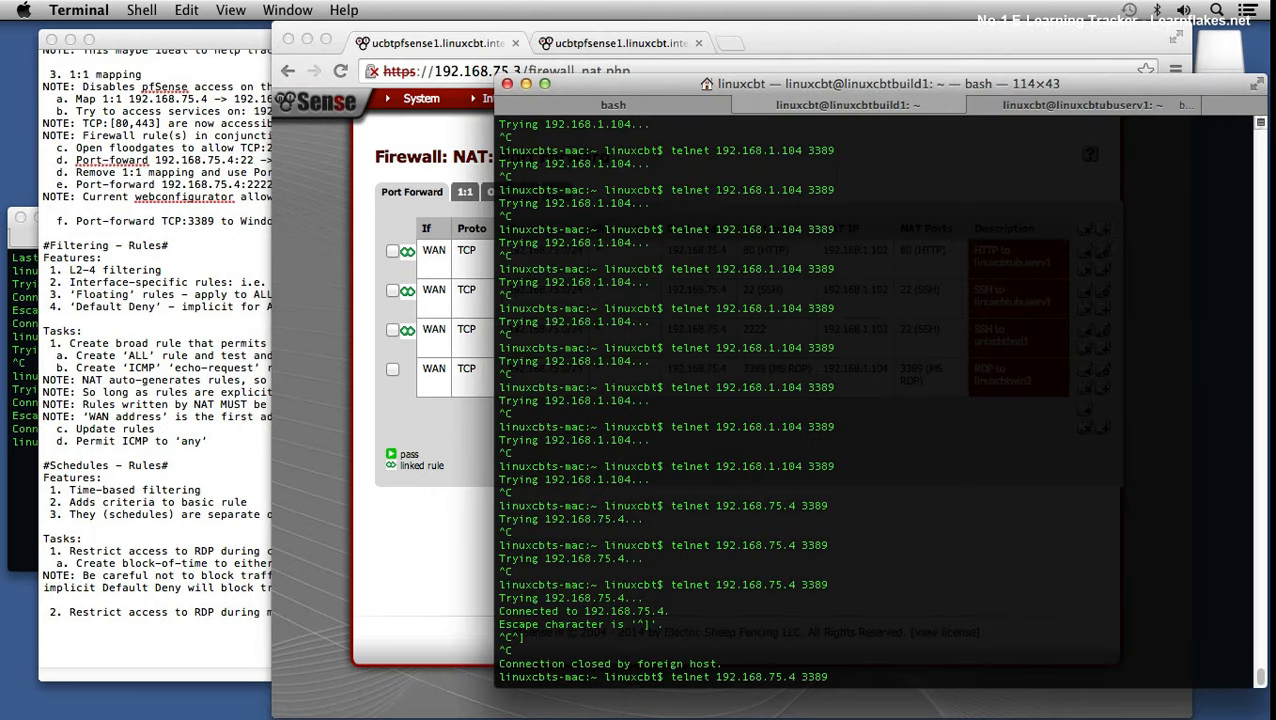
key(Return)
key(ctrl+c)
key(Up)
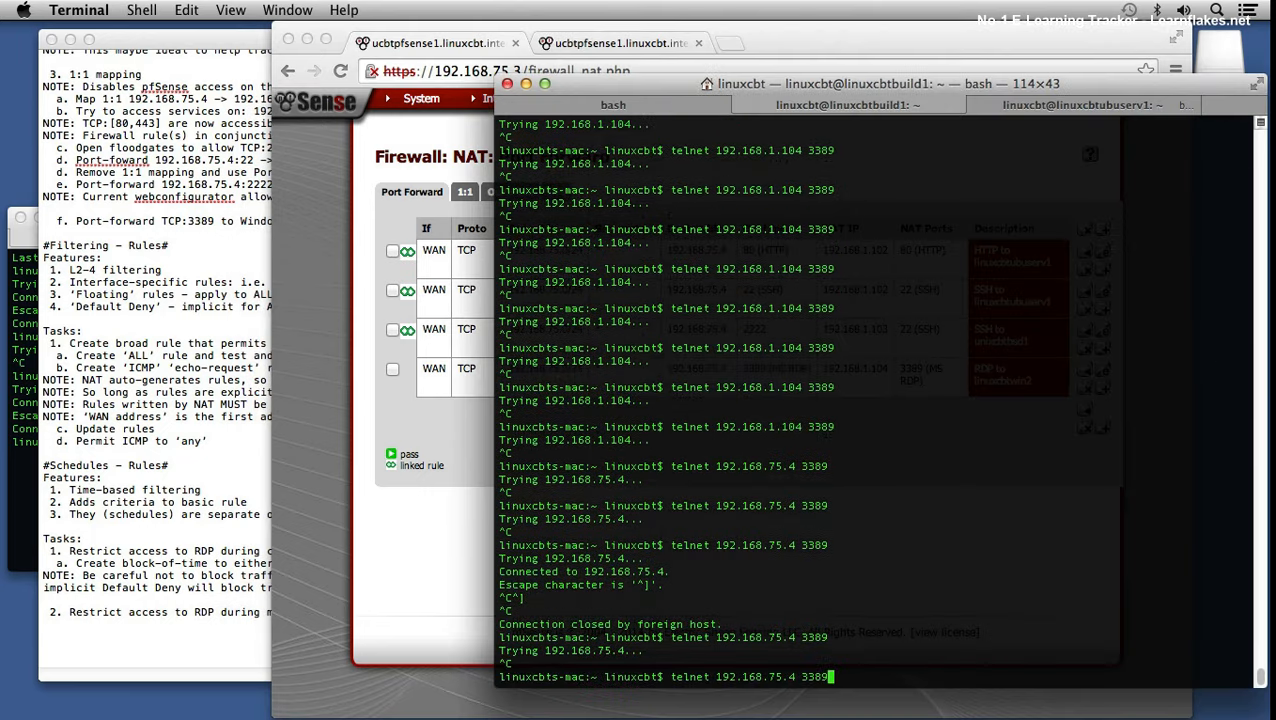
key(Up)
key(Return)
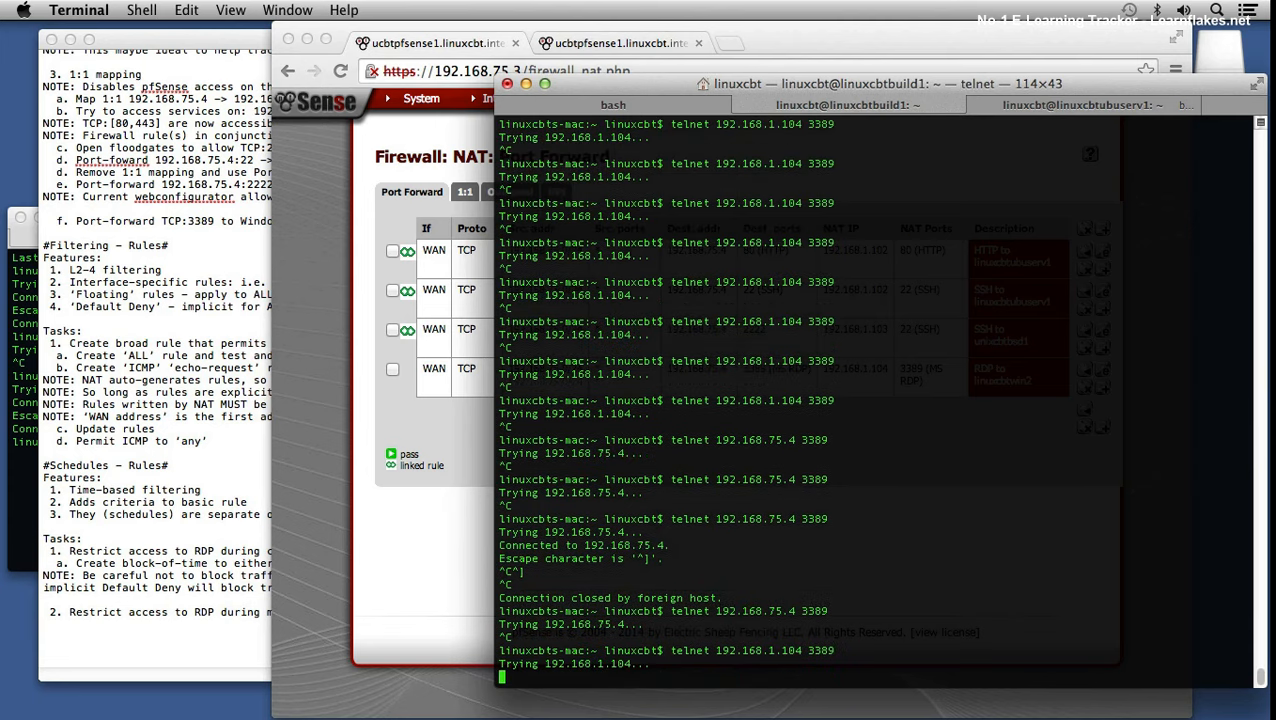
key(ctrl+c)
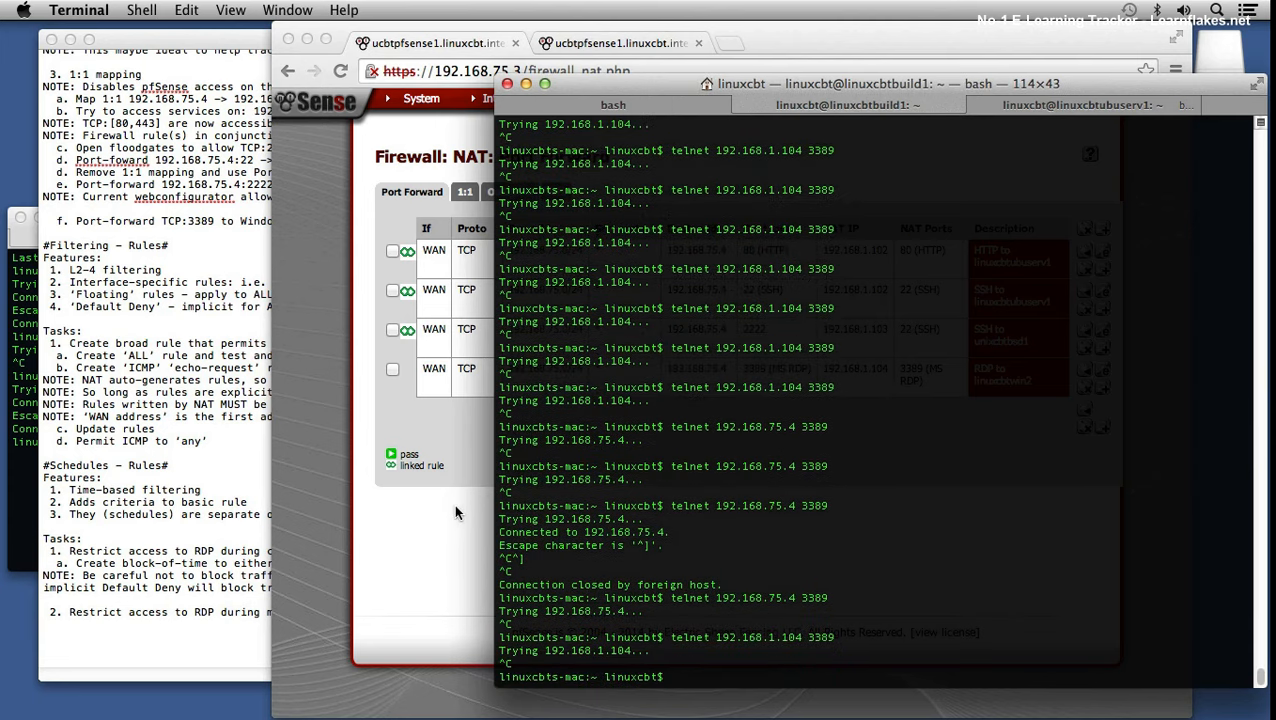
click(462, 508)
Step: Go to Firewall Rules, then open the Firewall Schedules list with Backup and RDPBlock
mouse_move(591, 98)
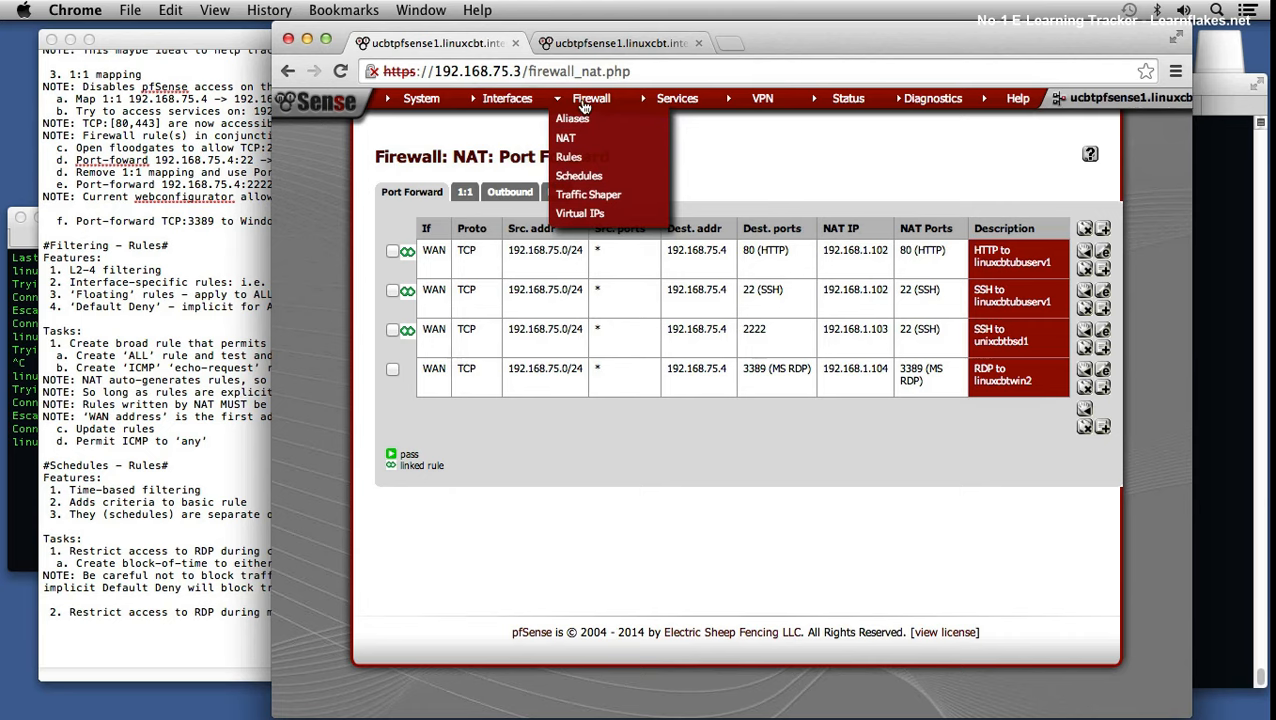
click(601, 163)
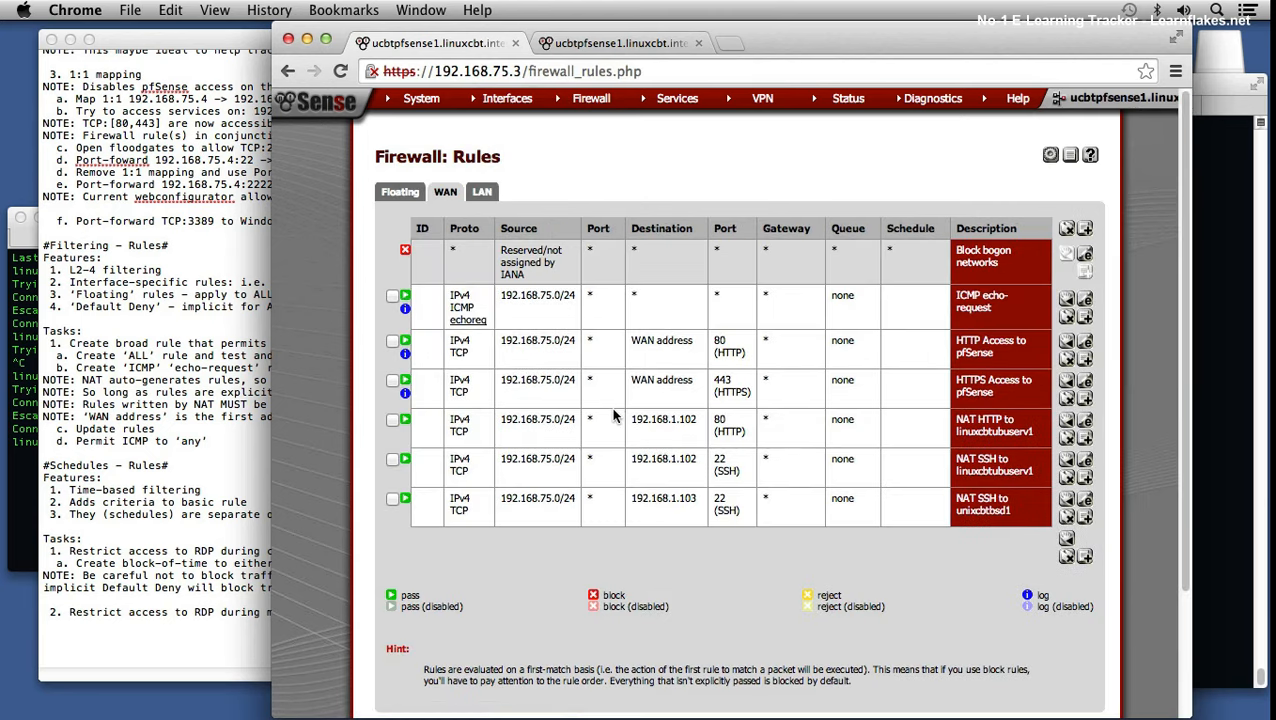
mouse_move(595, 99)
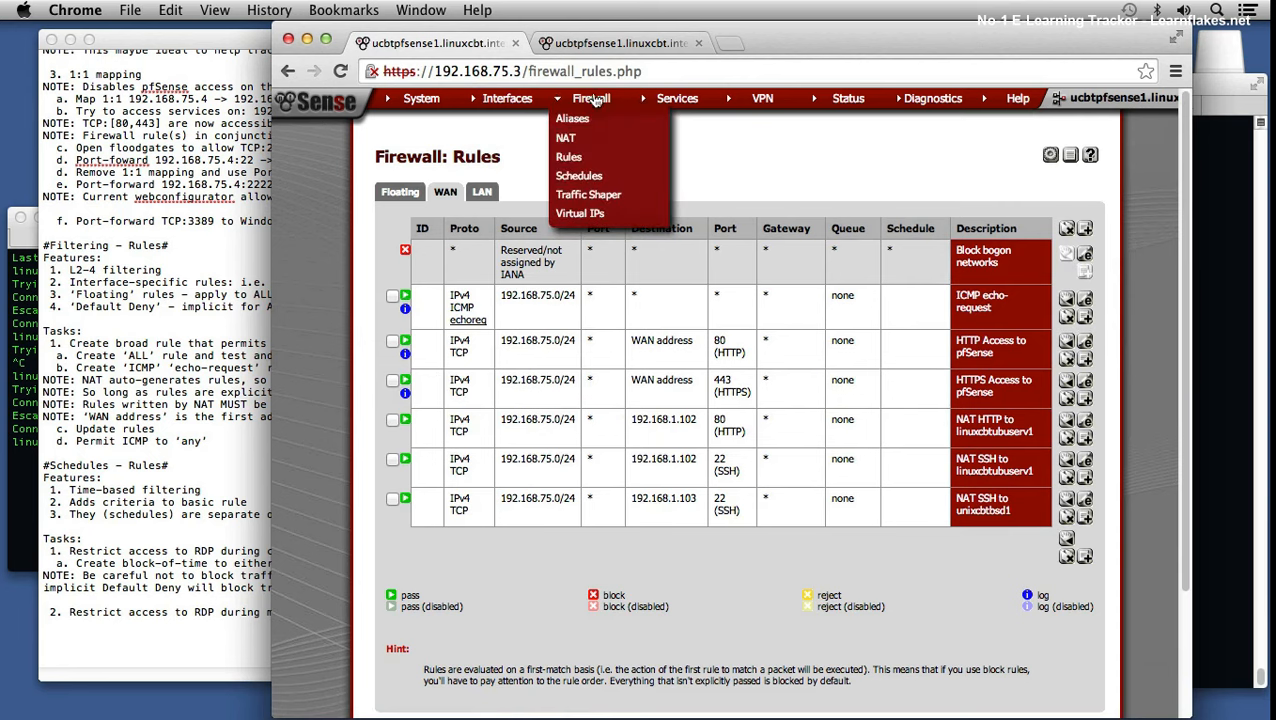
click(595, 180)
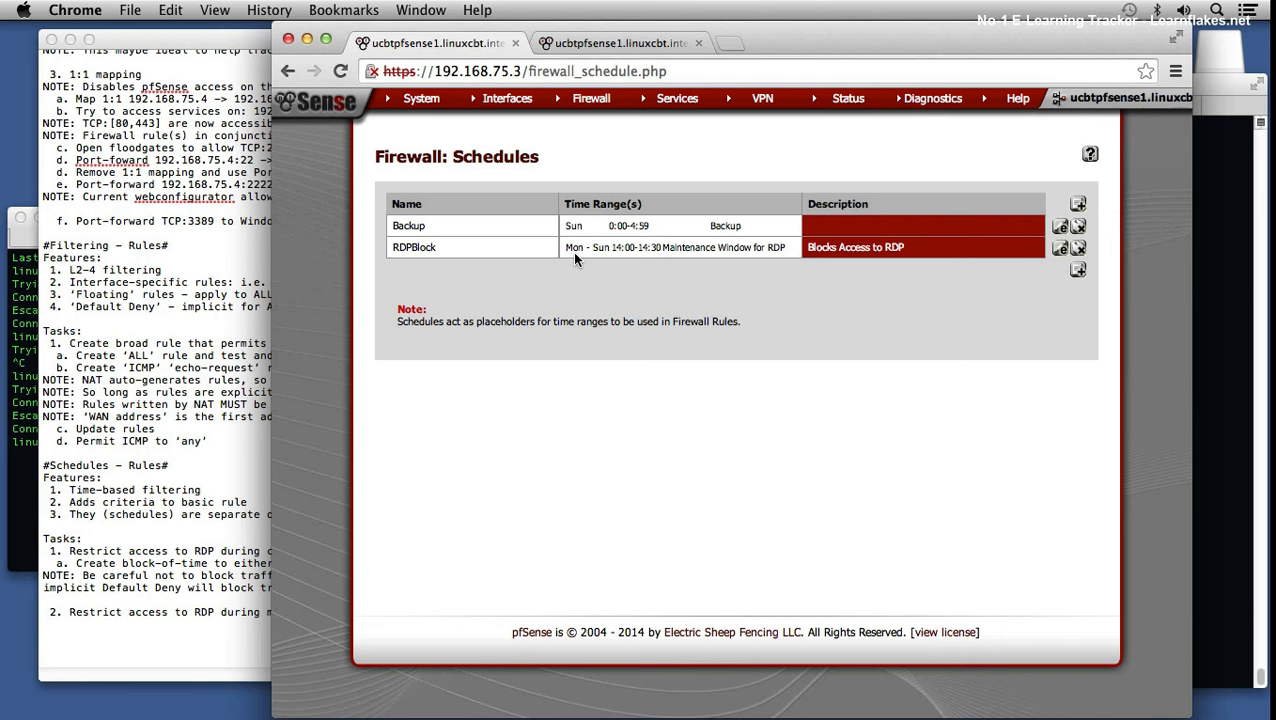
Step: Edit the RDPBlock schedule and load its existing time range into the form
click(1059, 248)
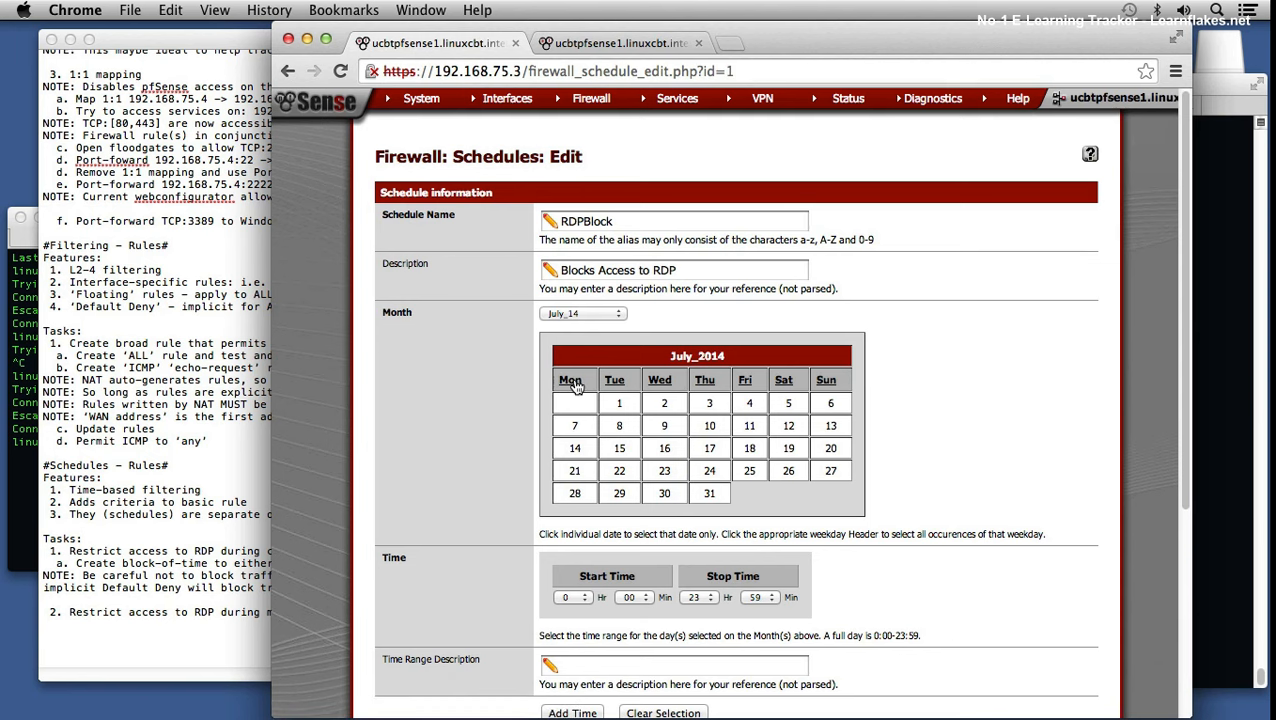
scroll(790, 492, down, 2)
scroll(680, 659, down, 2)
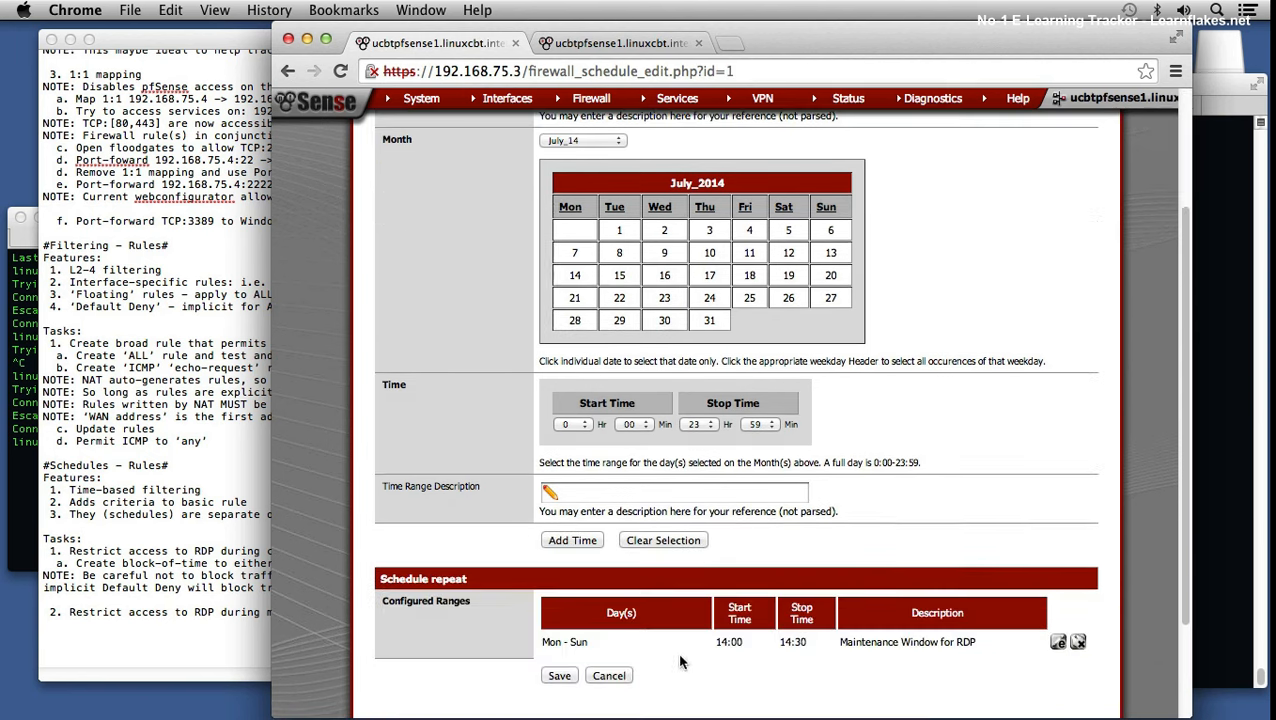
click(1057, 641)
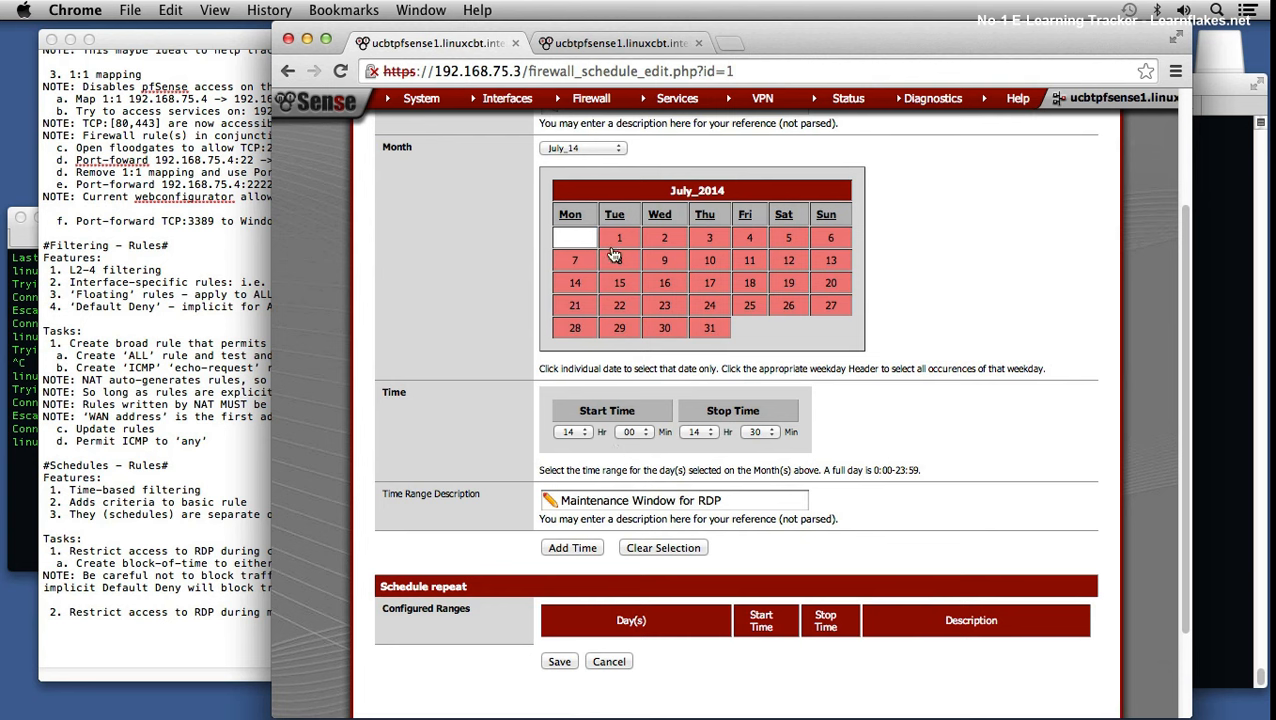
Step: Add a Mon–Sat 0:00–23:59 range without Sundays, then reload it for editing
click(566, 433)
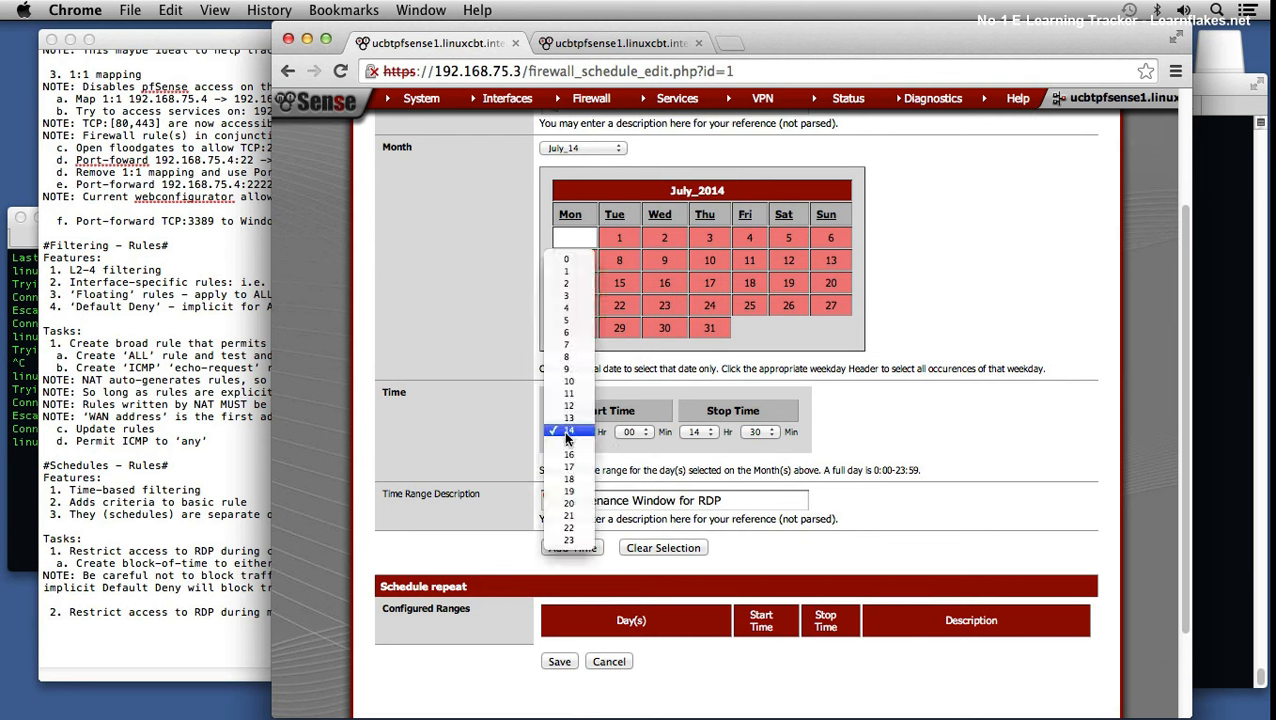
click(568, 260)
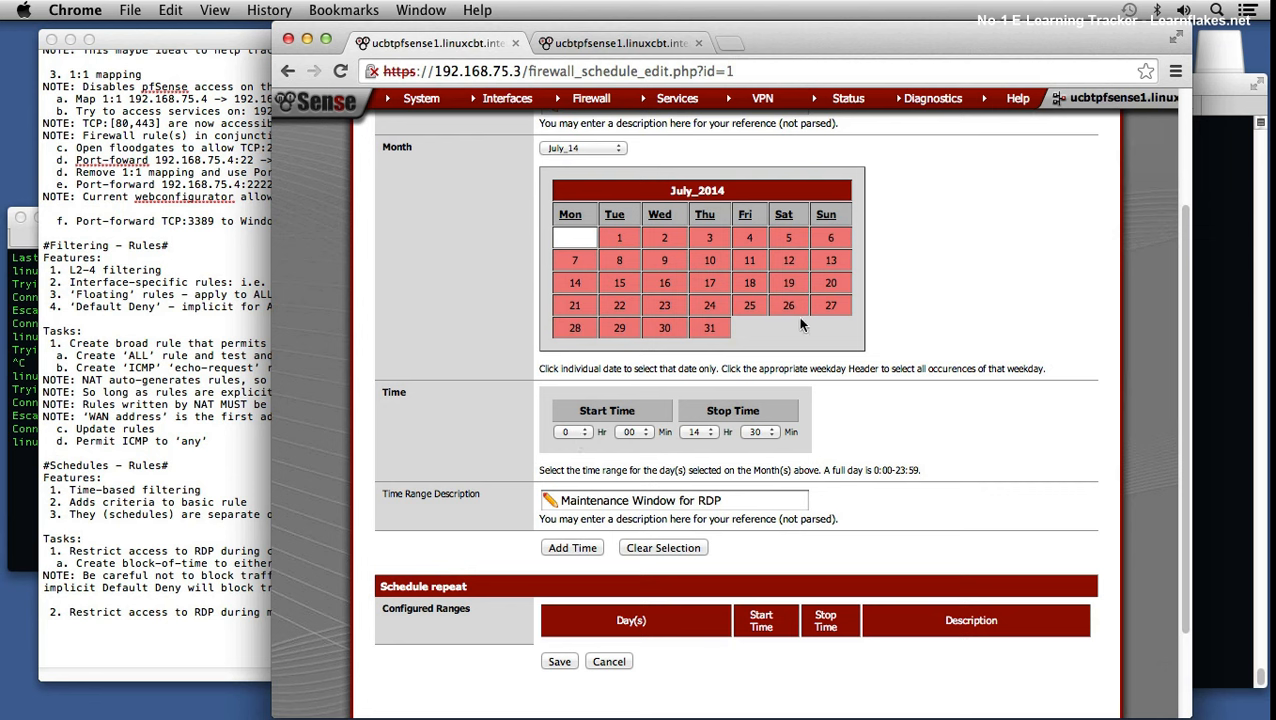
click(834, 212)
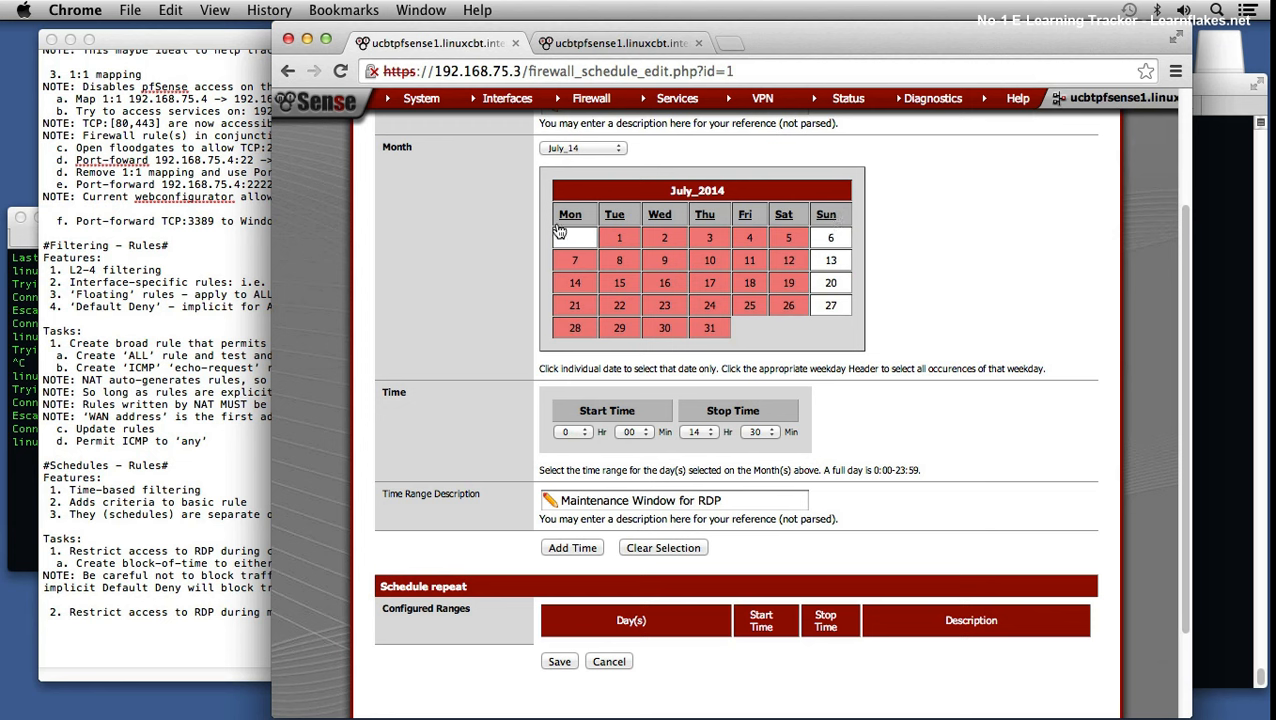
click(698, 431)
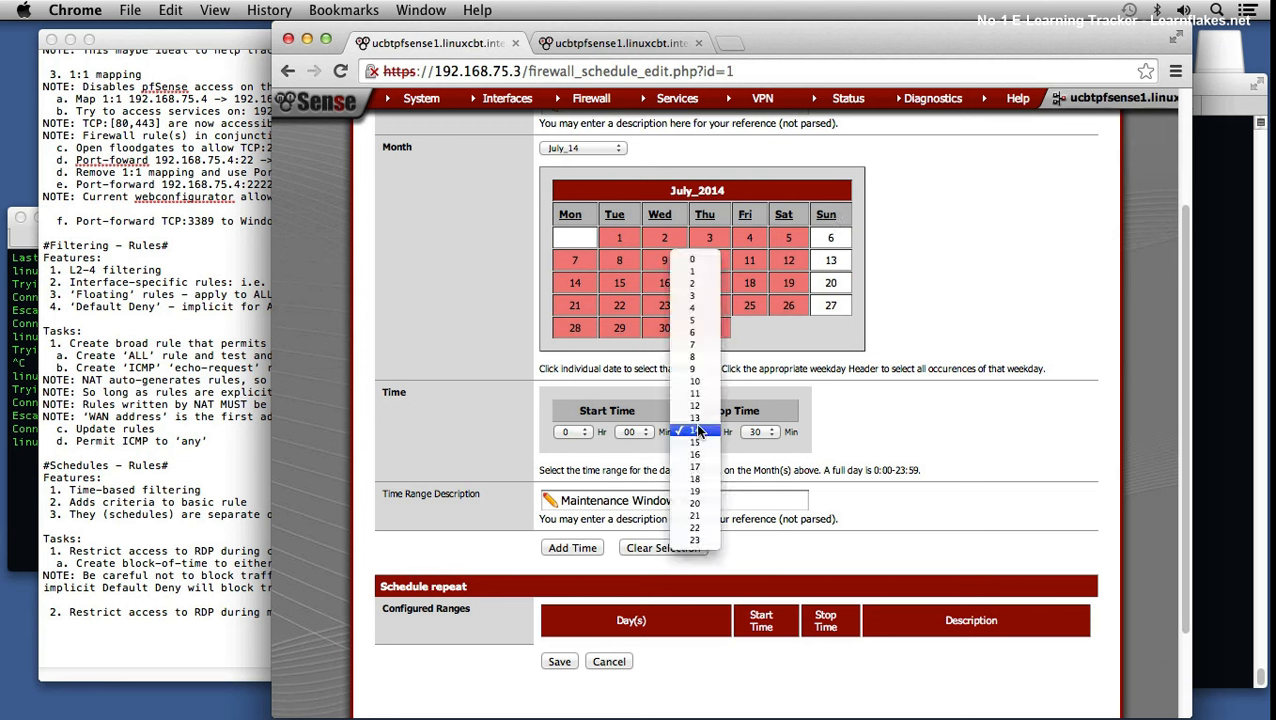
click(694, 540)
click(762, 436)
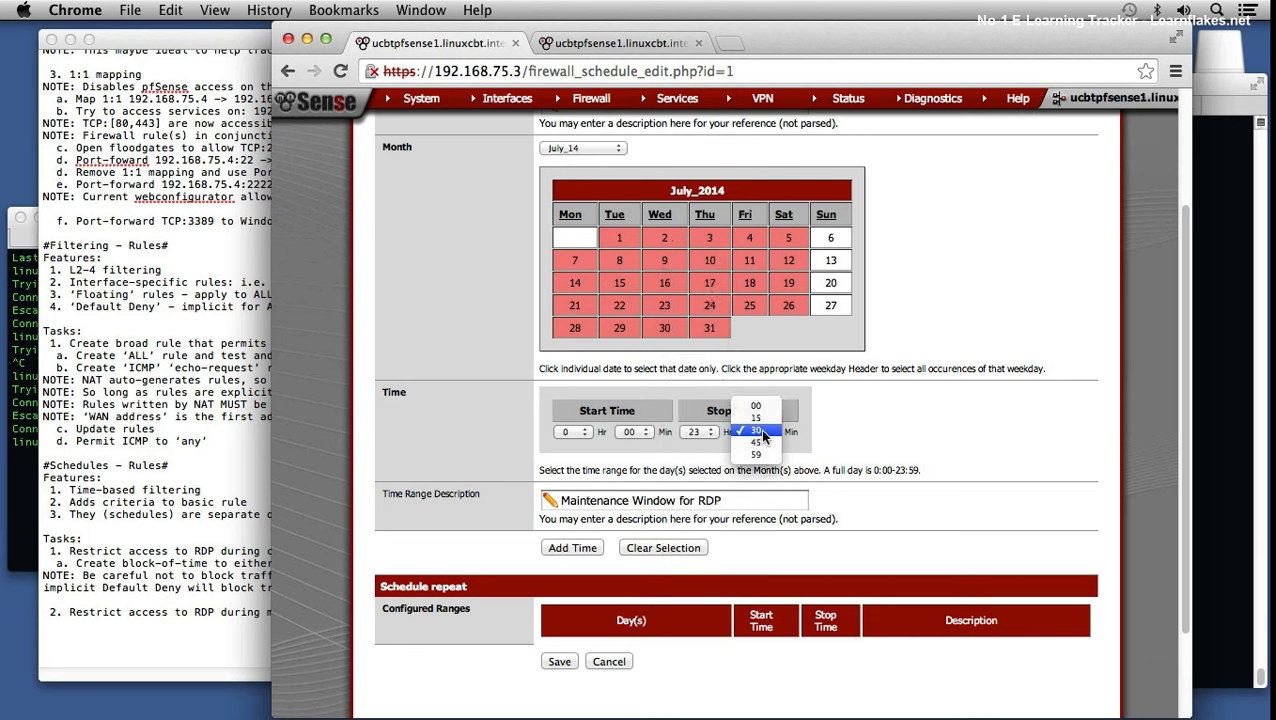
click(760, 460)
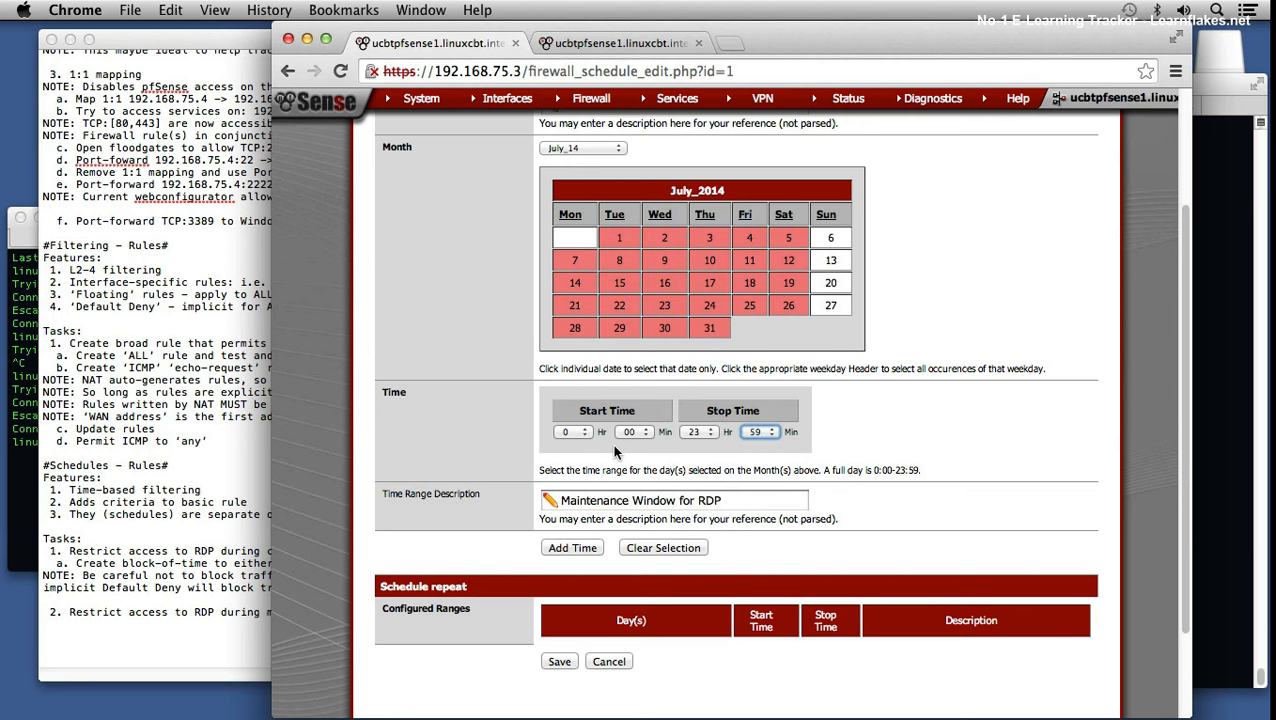
click(574, 548)
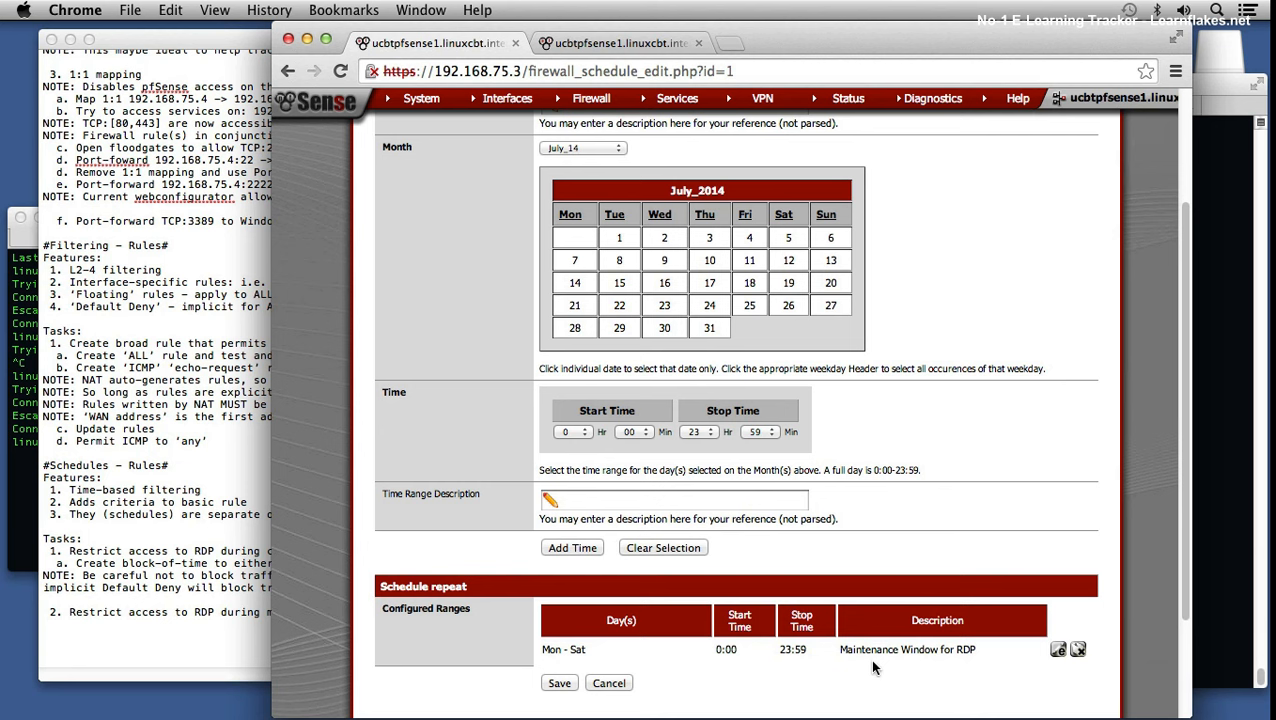
click(1058, 650)
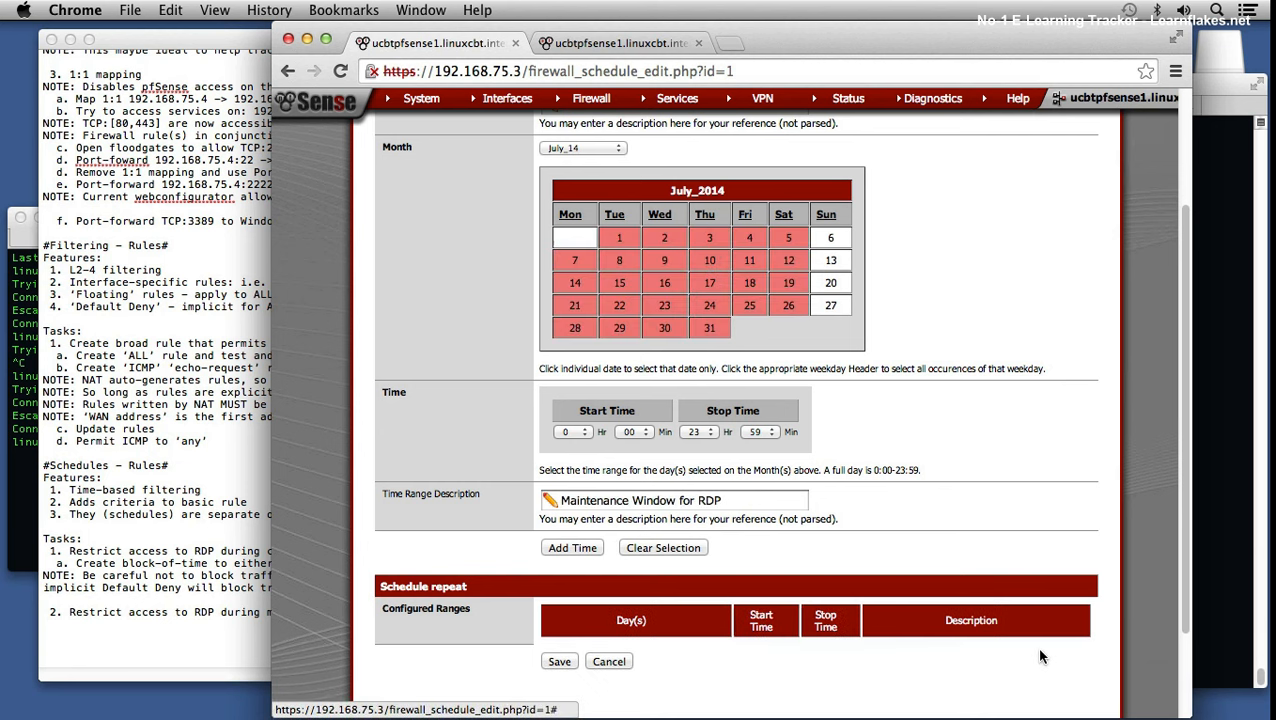
Step: Add the Mon–Sat all-day and Sunday 4:00–23:59 ranges, both described 'Permit RDP'
triple_click(750, 503)
text(Permit RDP)
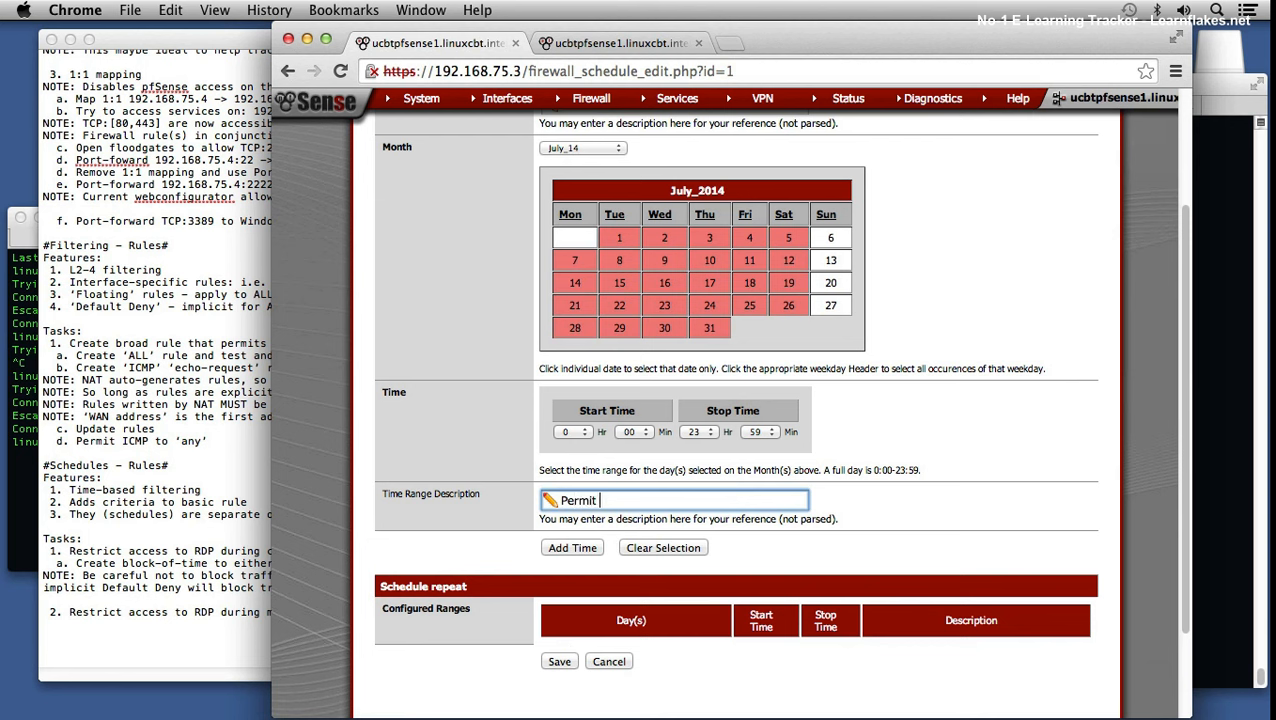
click(568, 550)
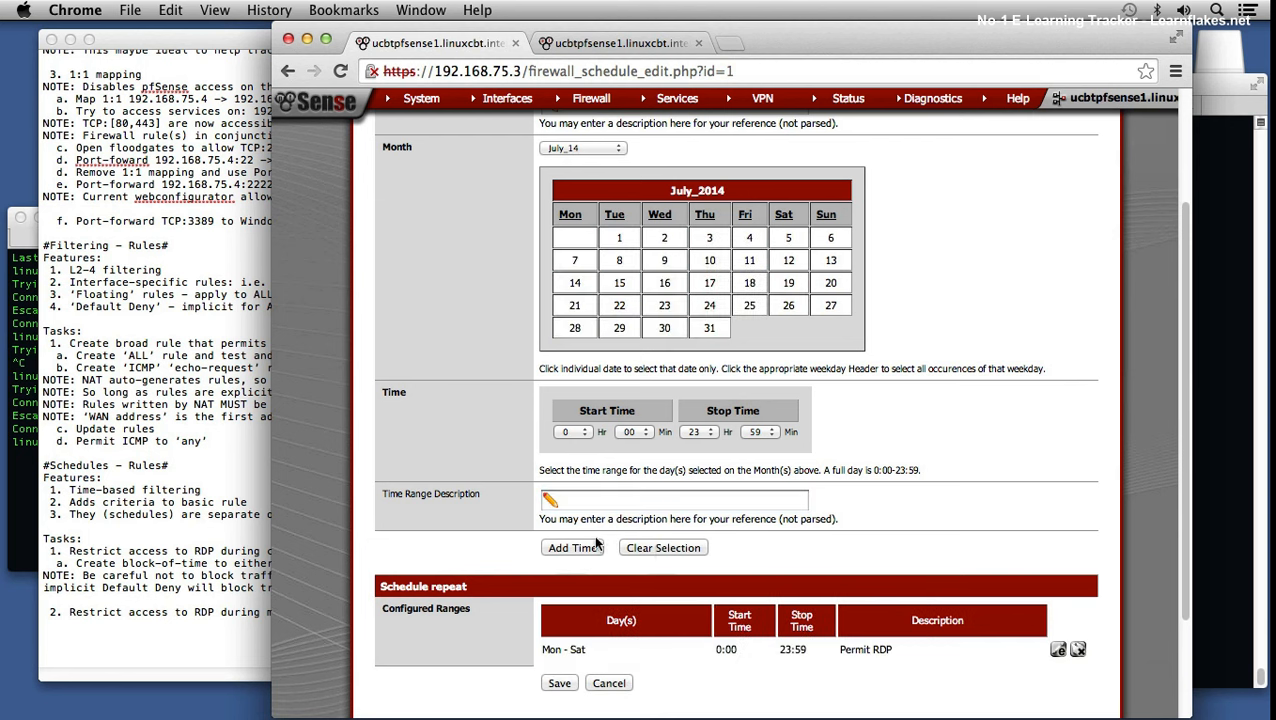
click(826, 218)
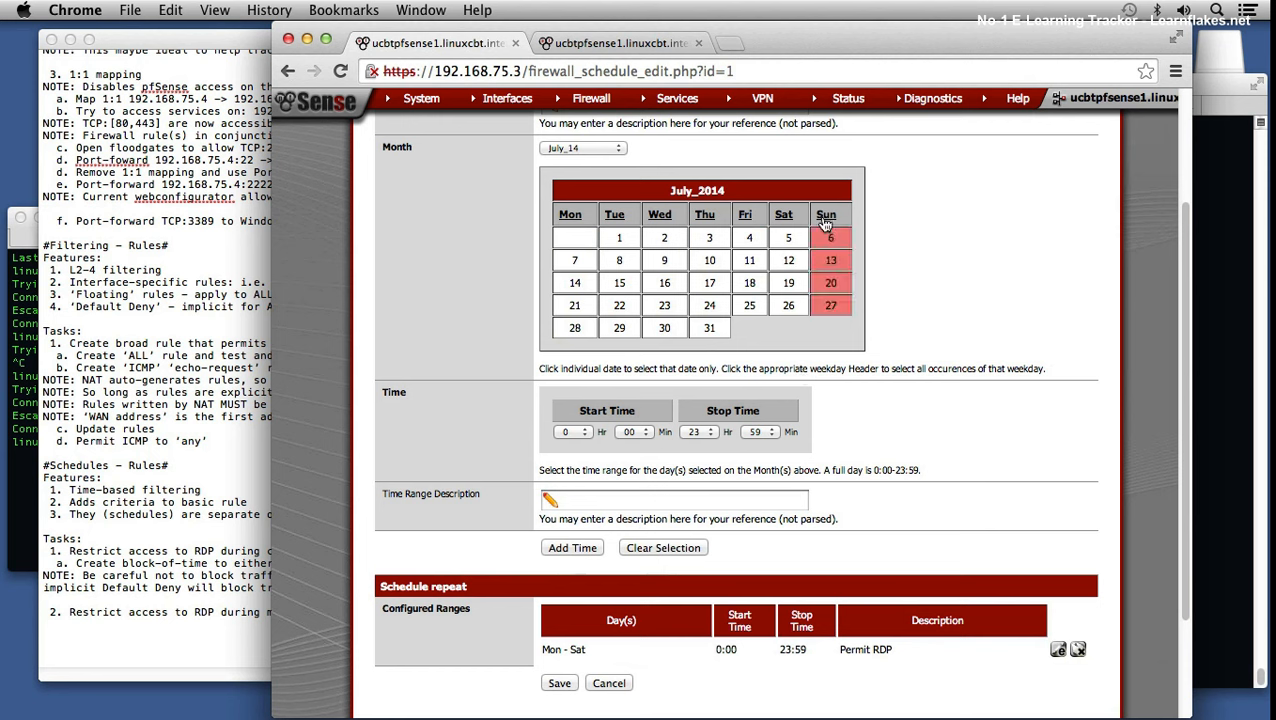
click(574, 432)
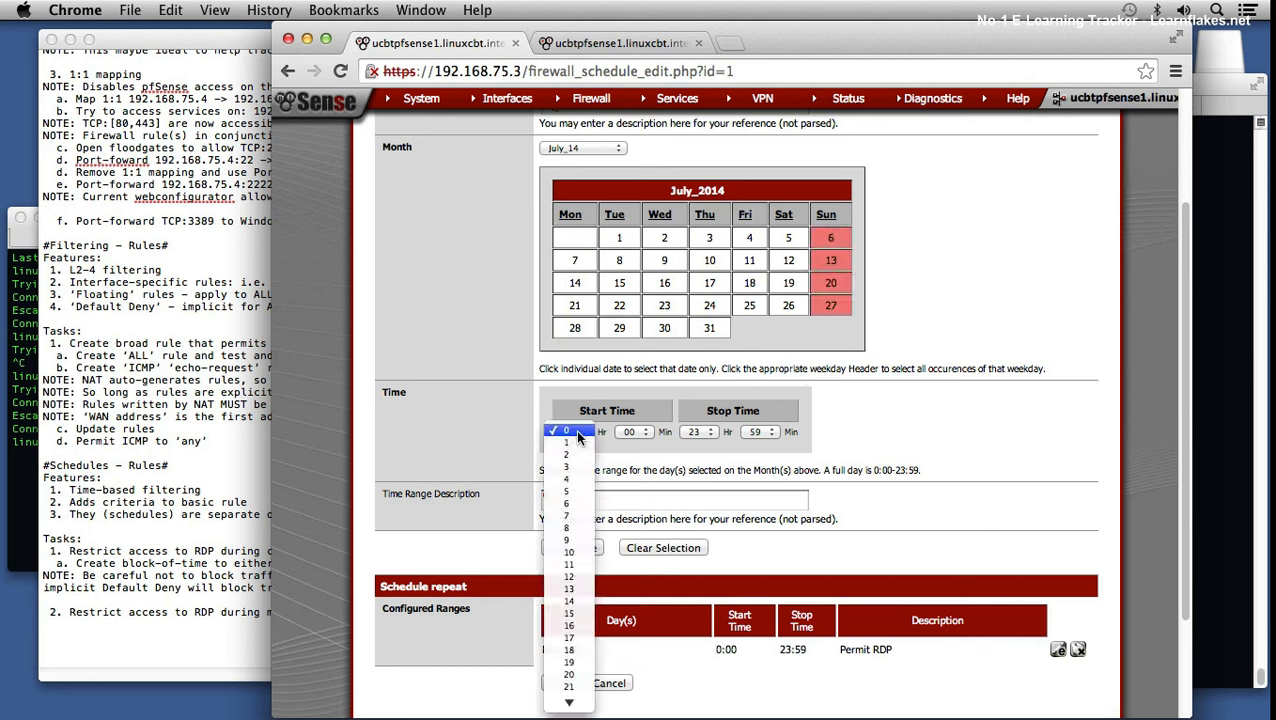
click(580, 481)
click(640, 432)
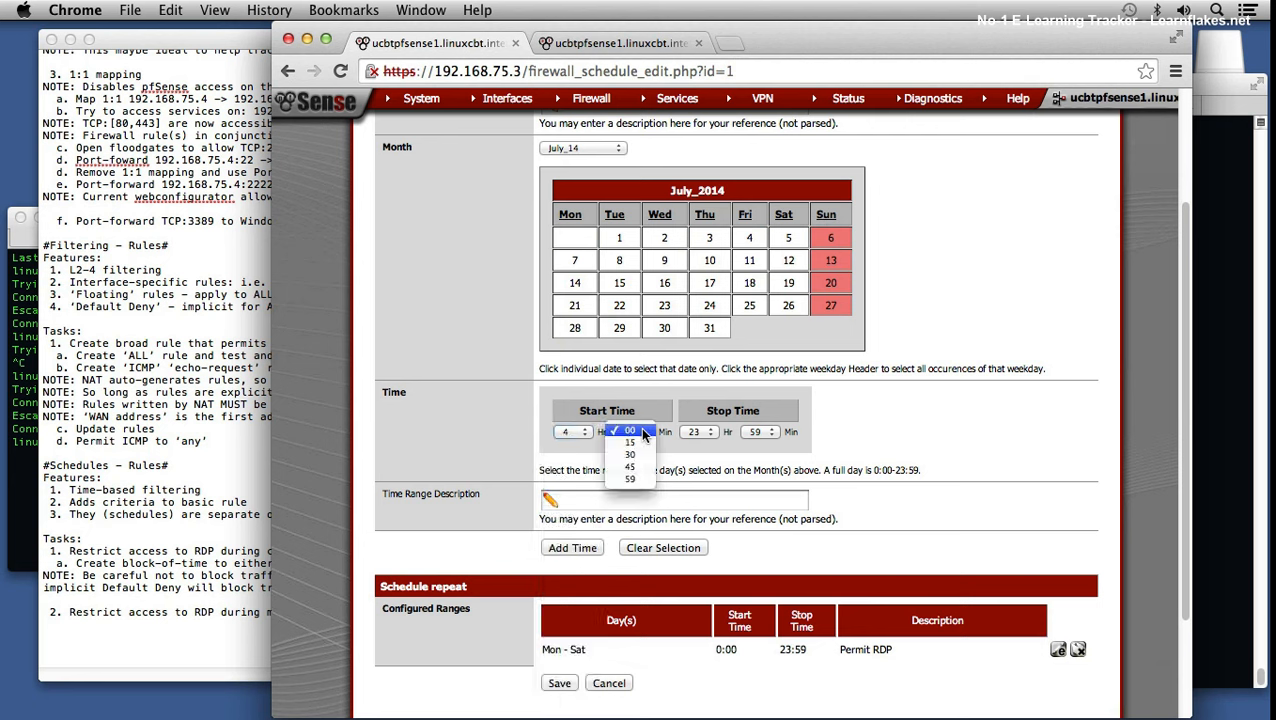
click(643, 432)
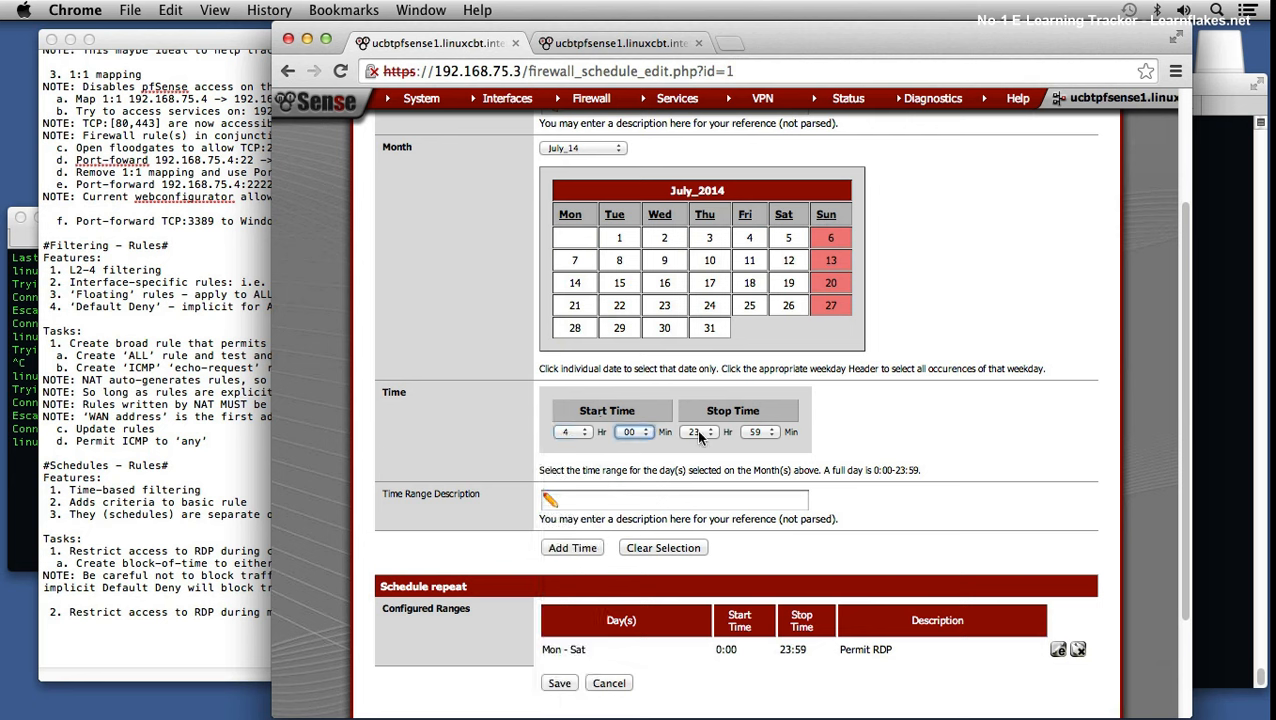
click(633, 500)
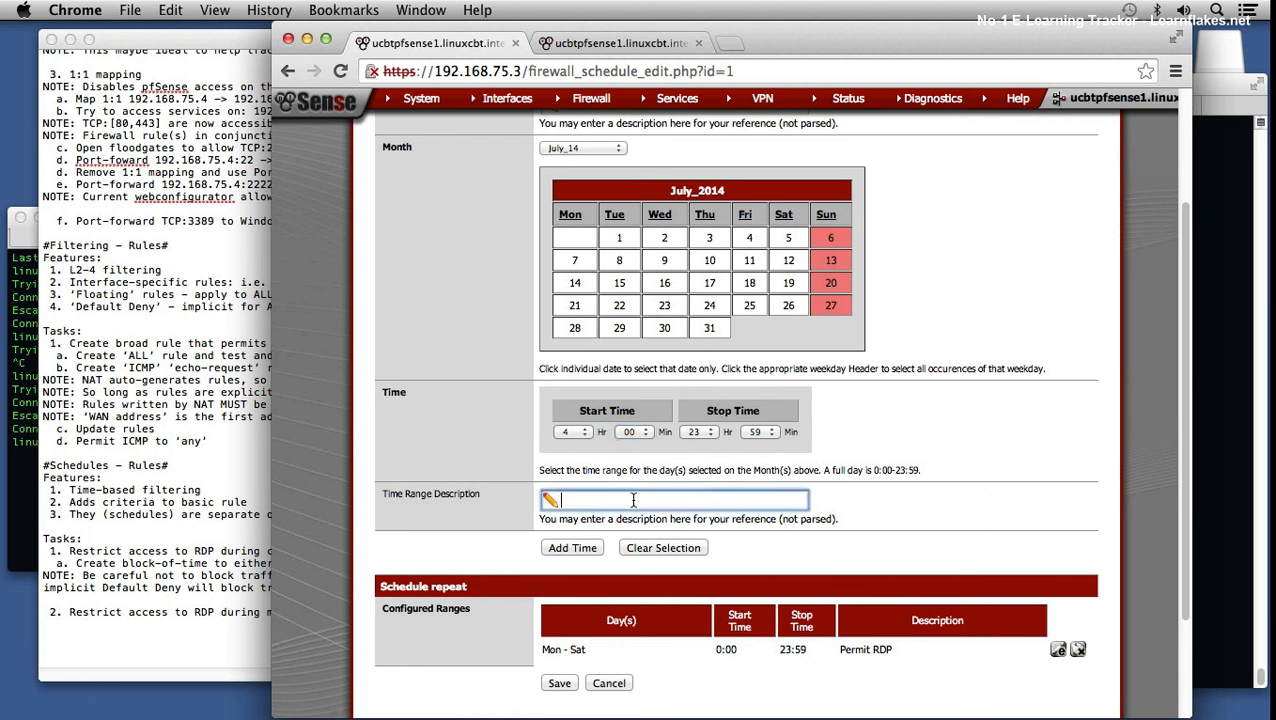
text(Permit RDP)
click(570, 549)
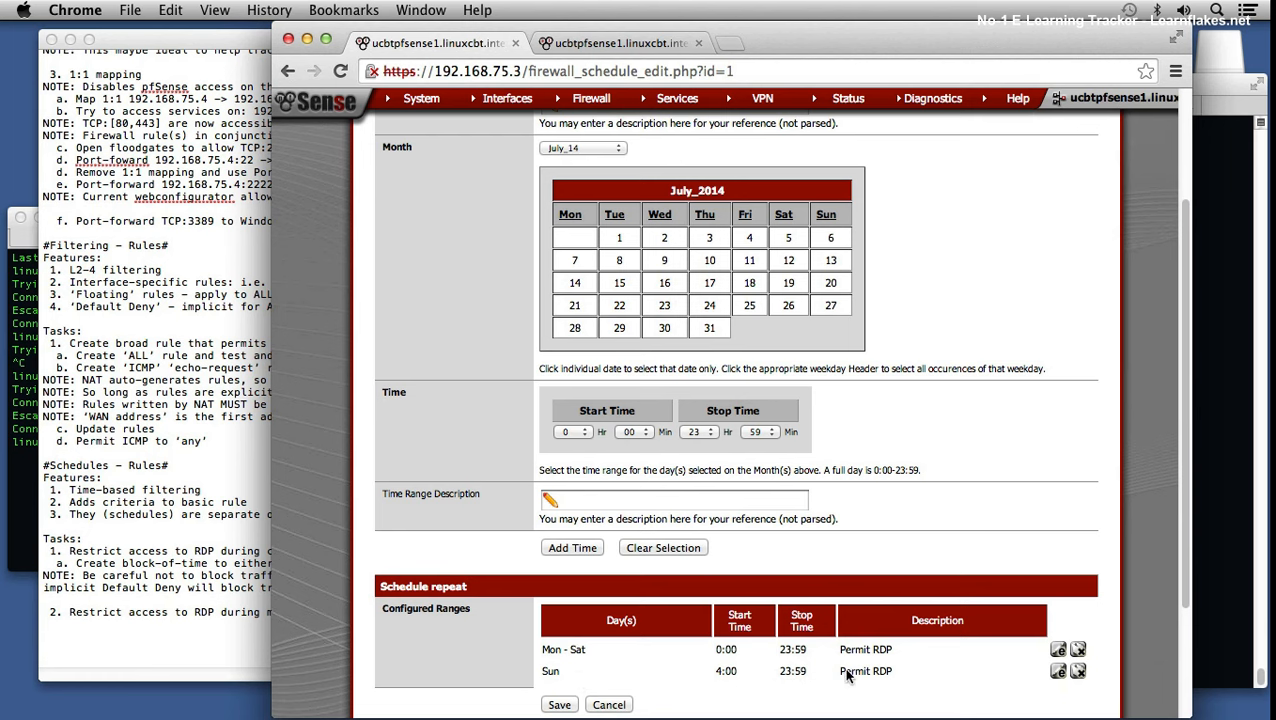
Step: Rename the schedule RDPPermit, describe it 'ALL But Maintenance Window', and save
scroll(807, 618, up, 3)
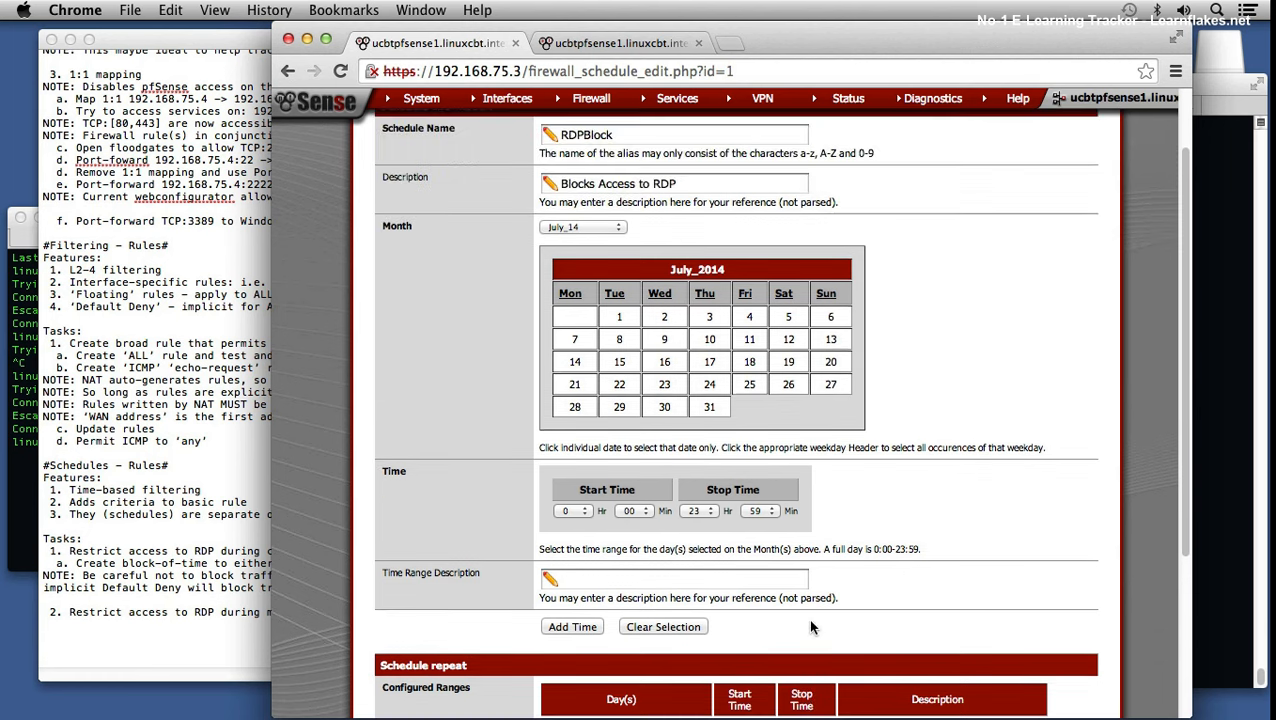
scroll(805, 615, down, 2)
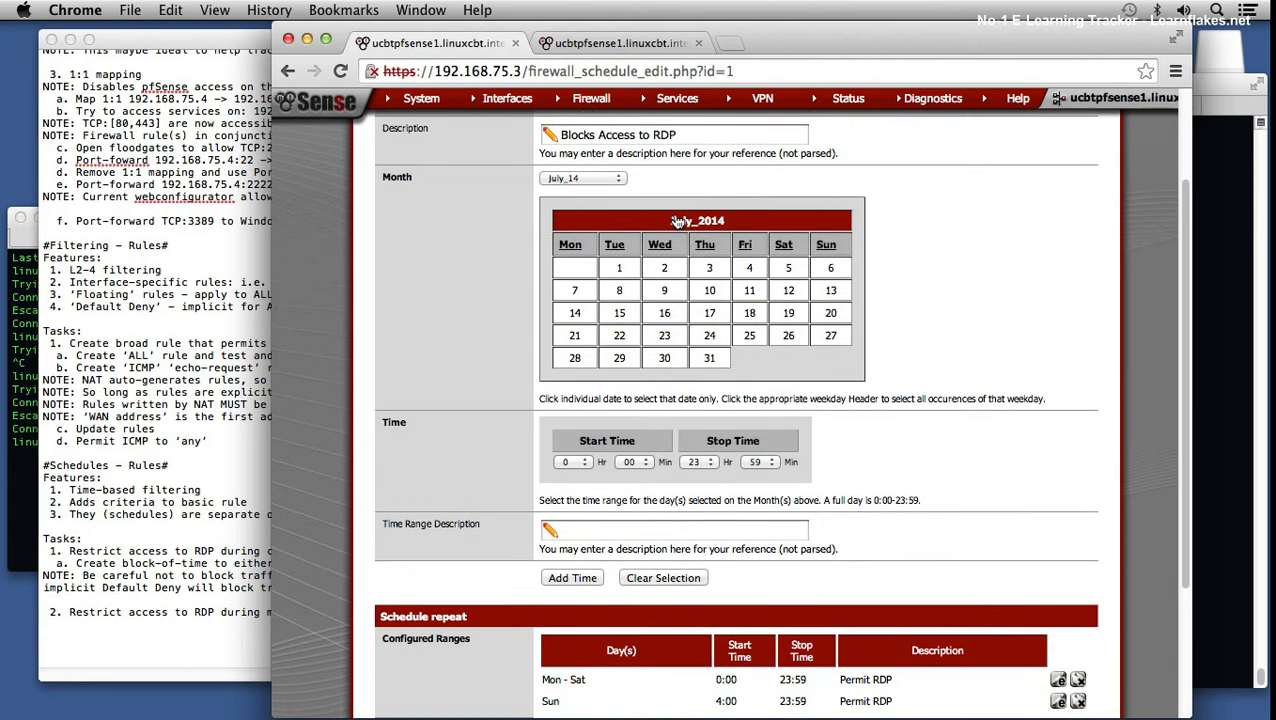
drag(699, 138, 536, 138)
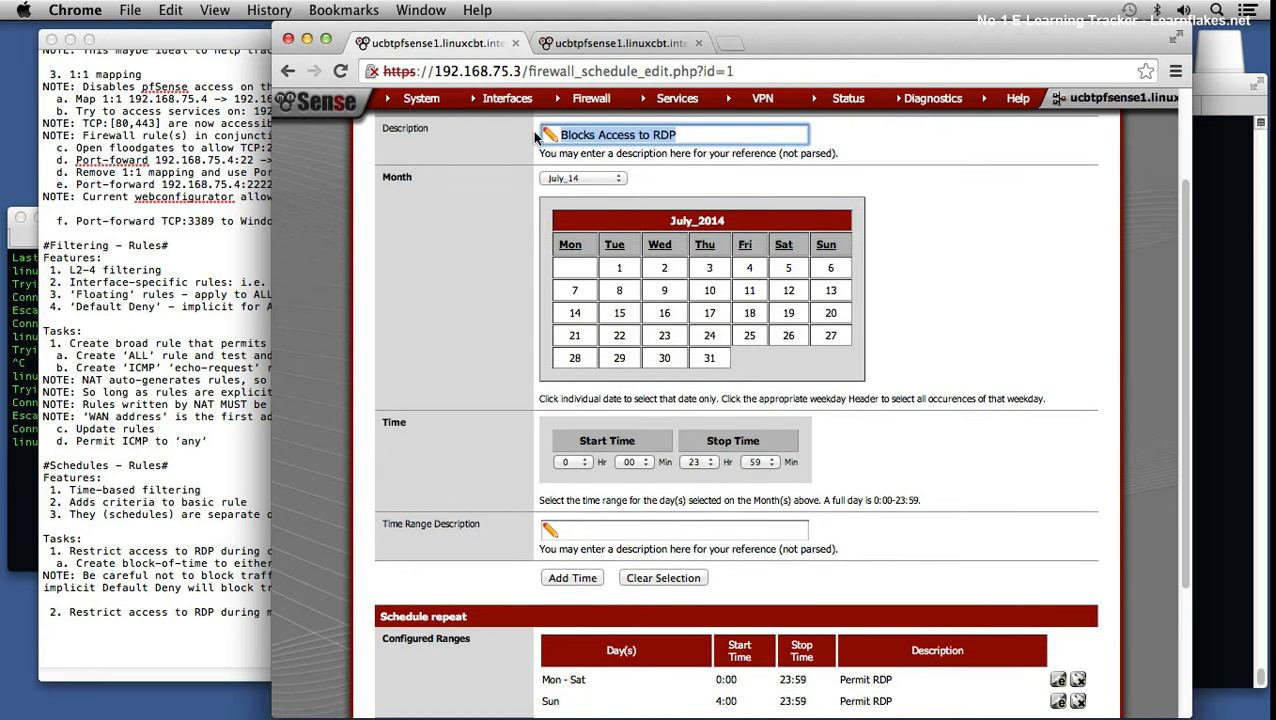
text(Permits A)
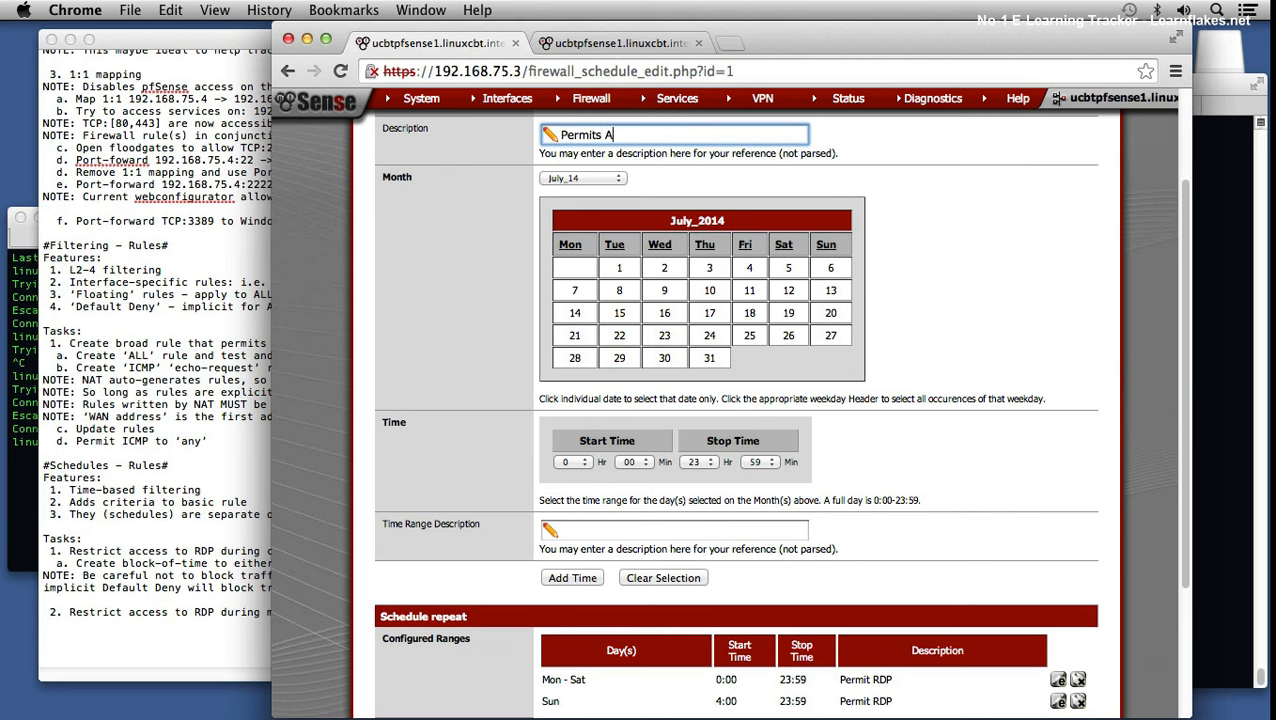
text(ccess to RD)
text(P)
scroll(561, 187, up, 3)
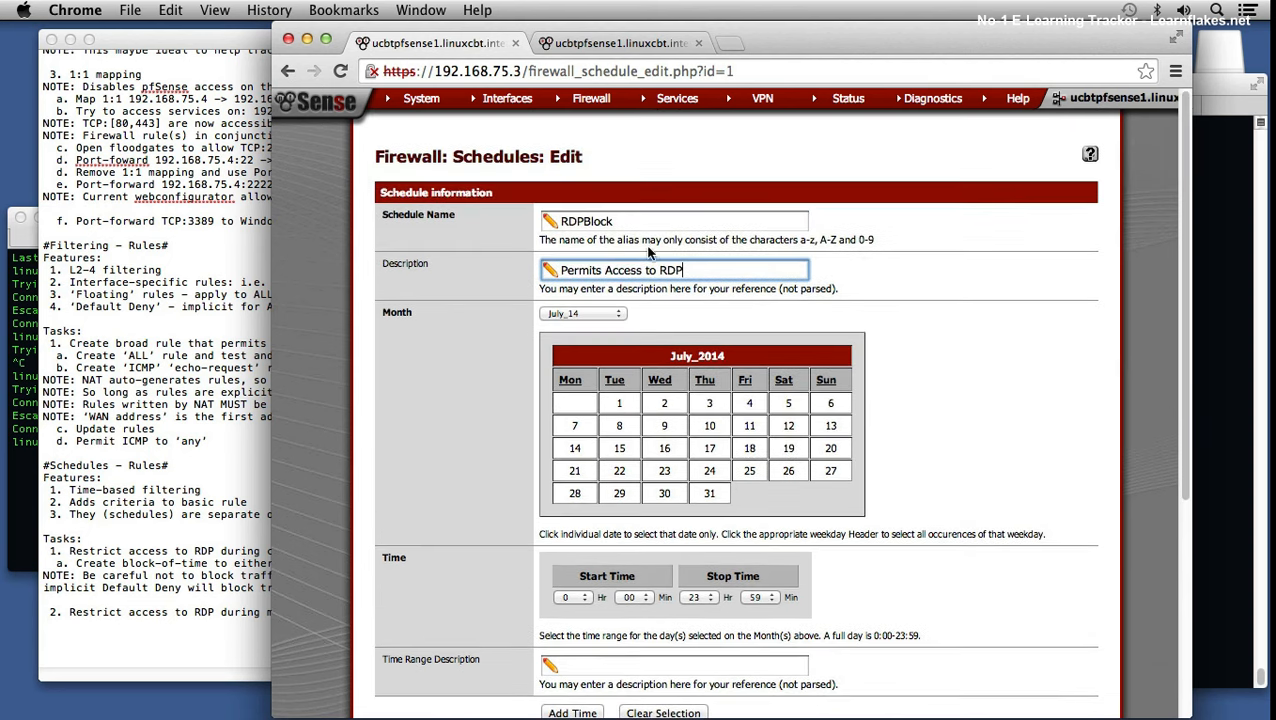
double_click(658, 222)
text(RDPPermit)
key(Tab)
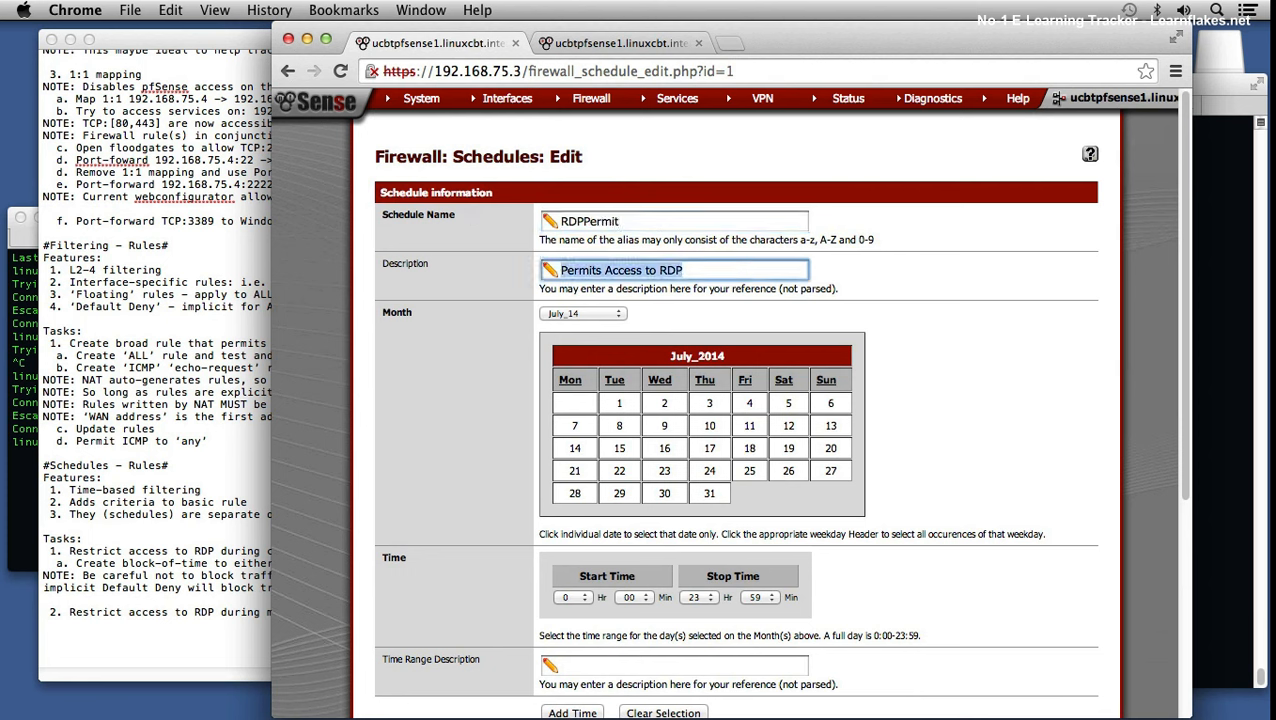
text(ALL But )
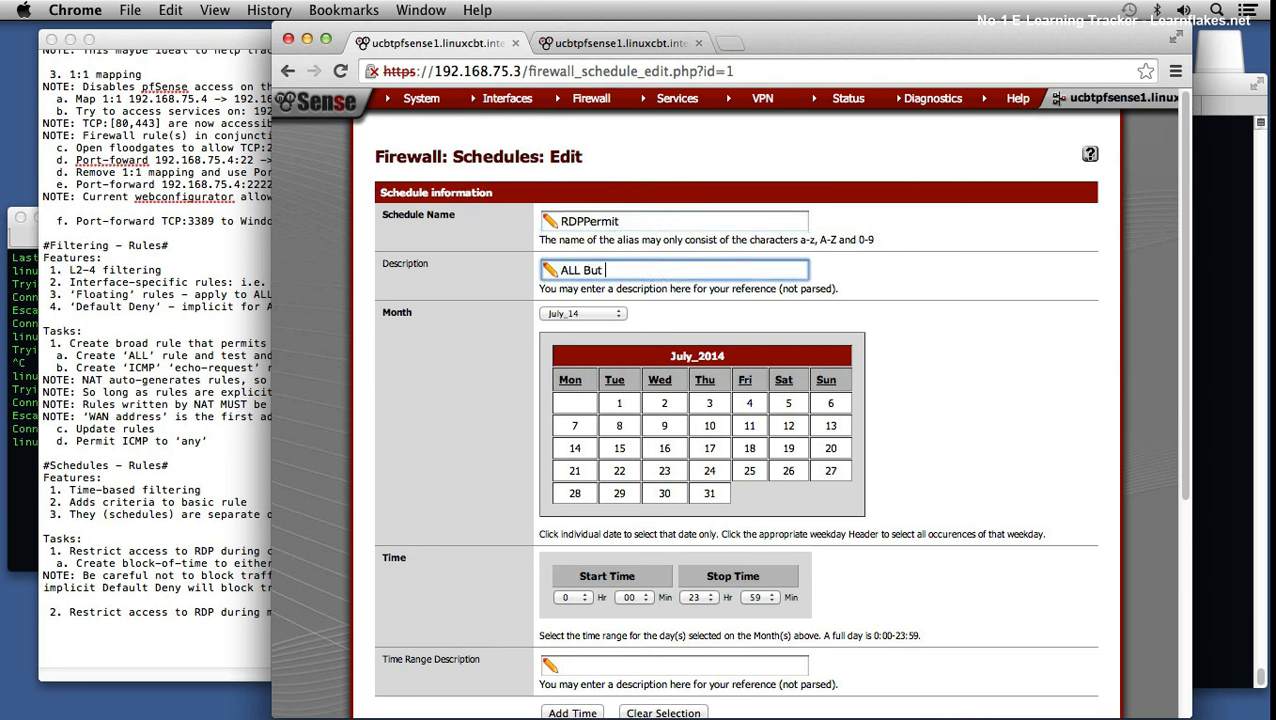
text(Maintenance Window)
scroll(485, 308, down, 5)
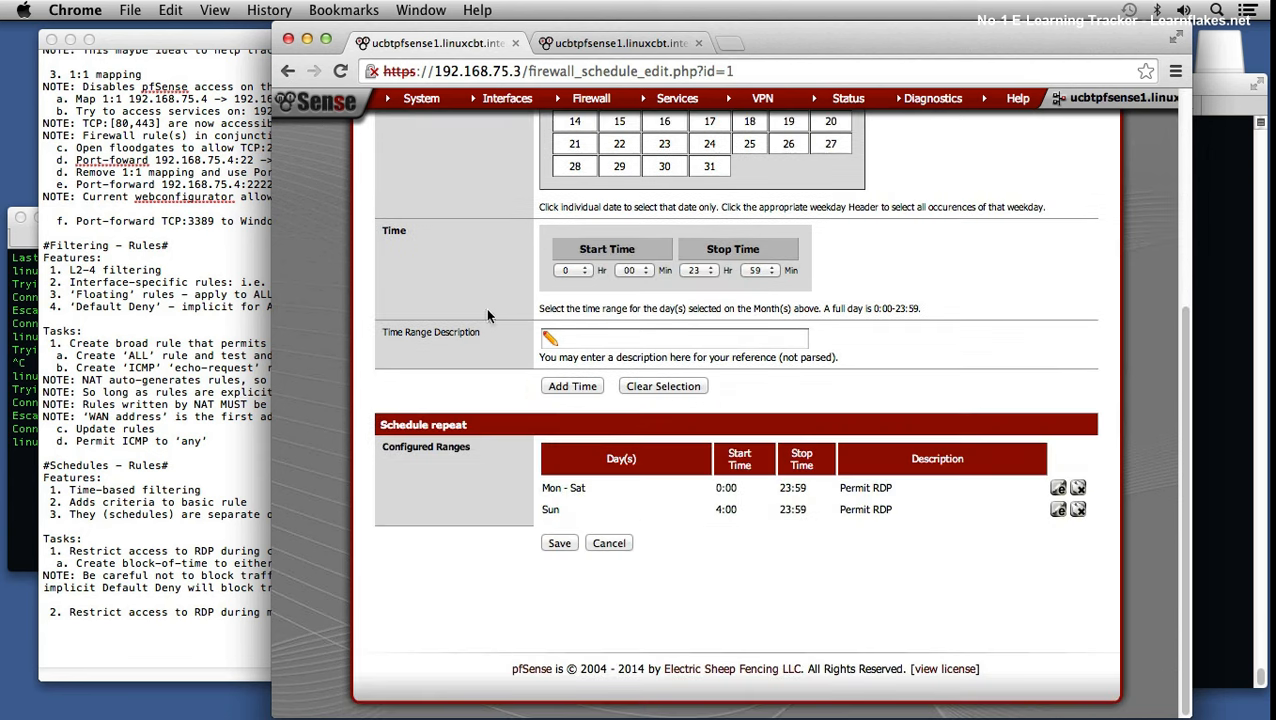
click(562, 542)
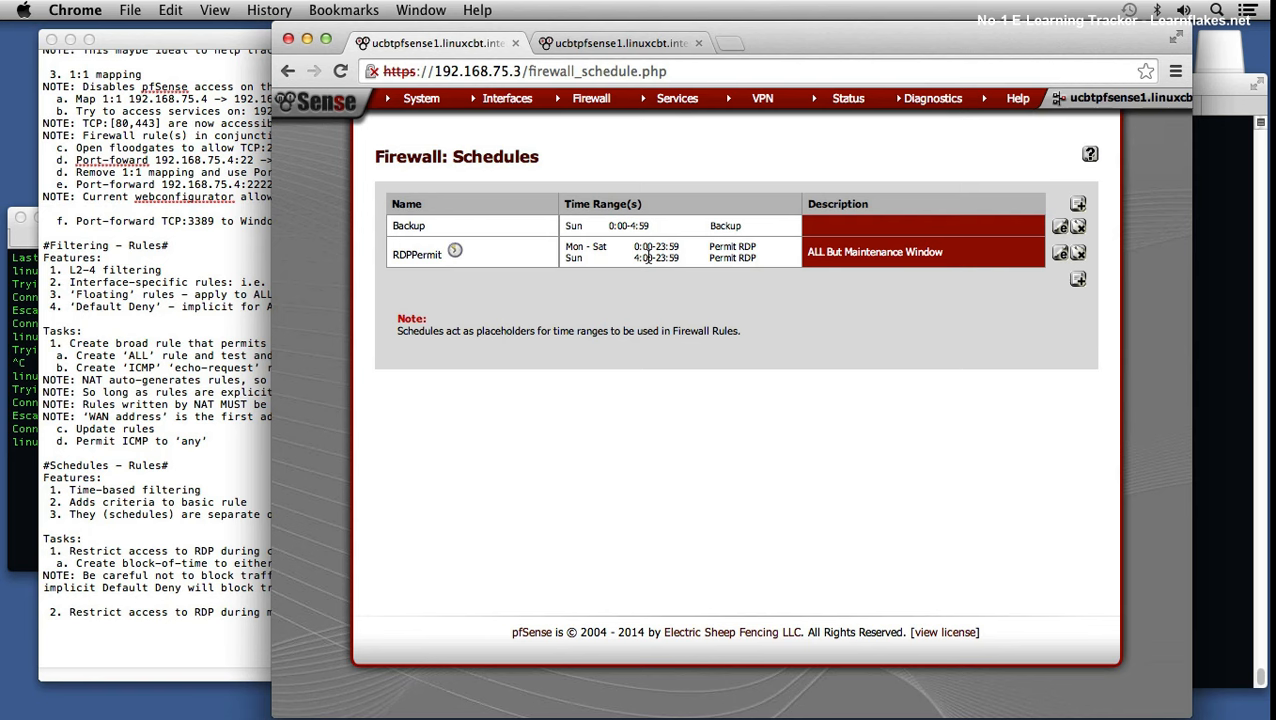
Step: Duplicate the NAT SSH to unixcbtbsd1 rule, ending the destination address in 4 and using the MS RDP port
mouse_move(591, 100)
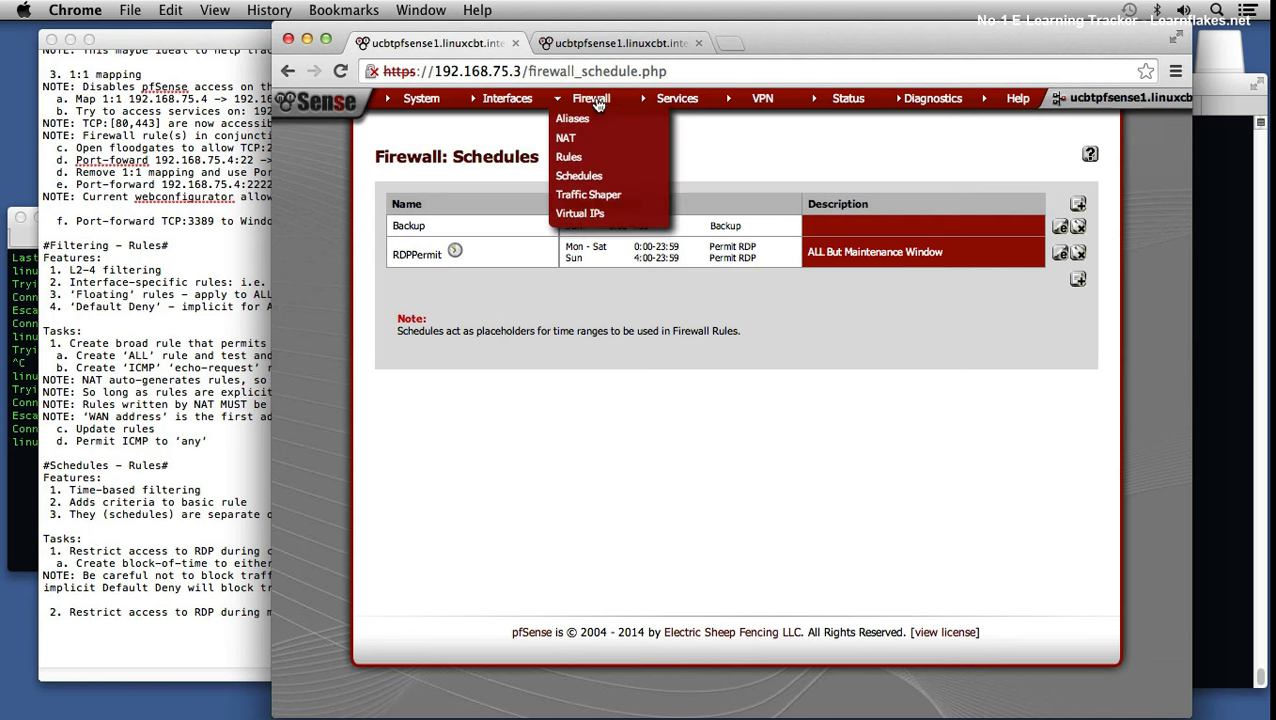
click(574, 157)
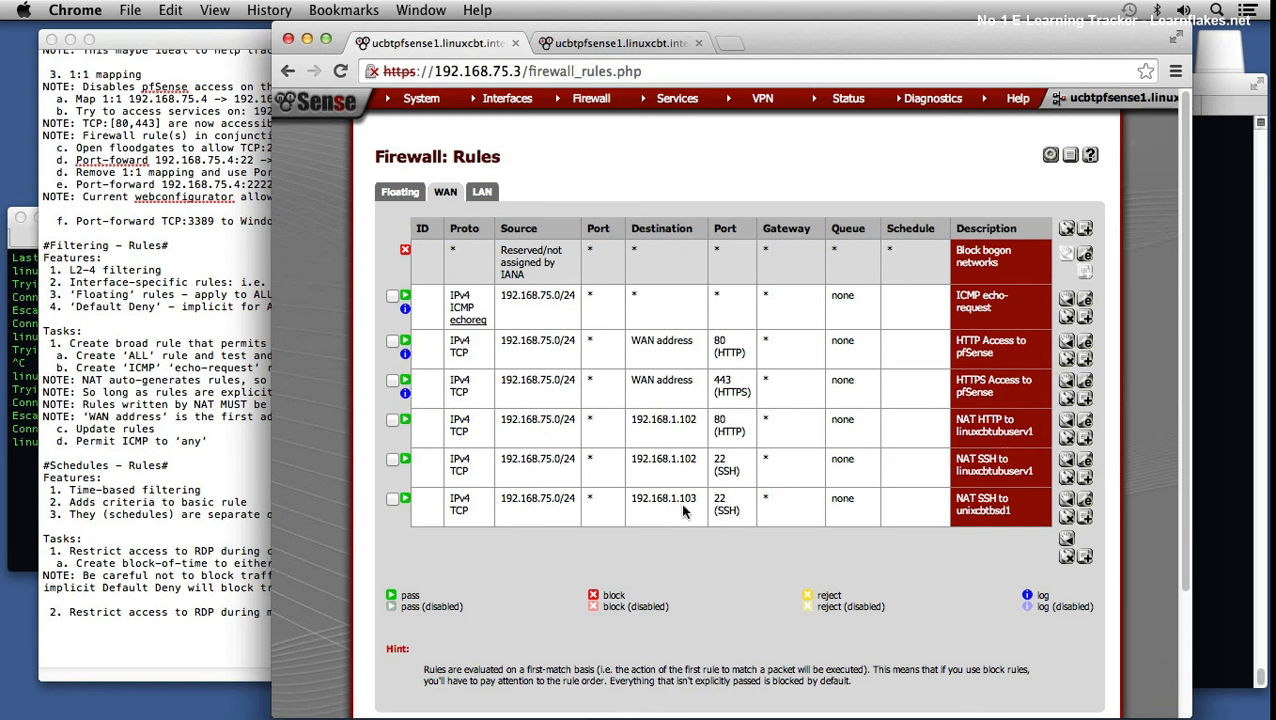
click(1087, 519)
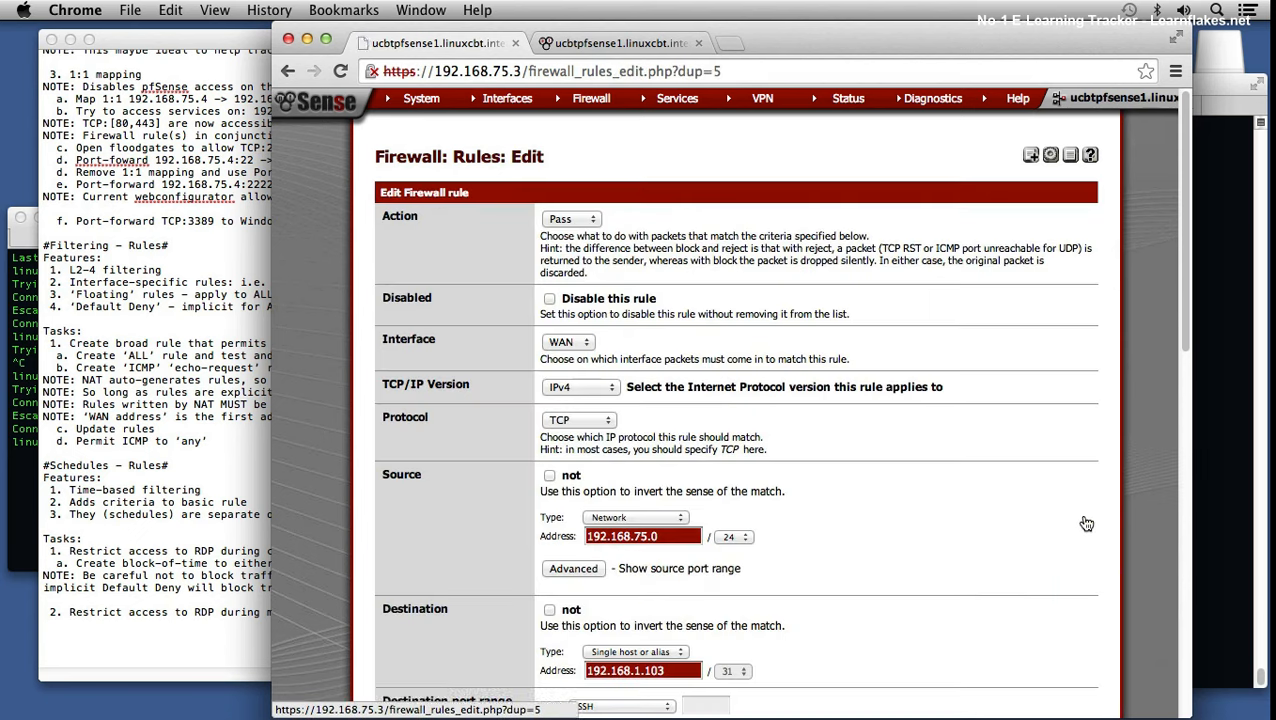
scroll(760, 505, down, 5)
scroll(757, 505, down, 1)
click(676, 499)
key(BackSpace)
text(4)
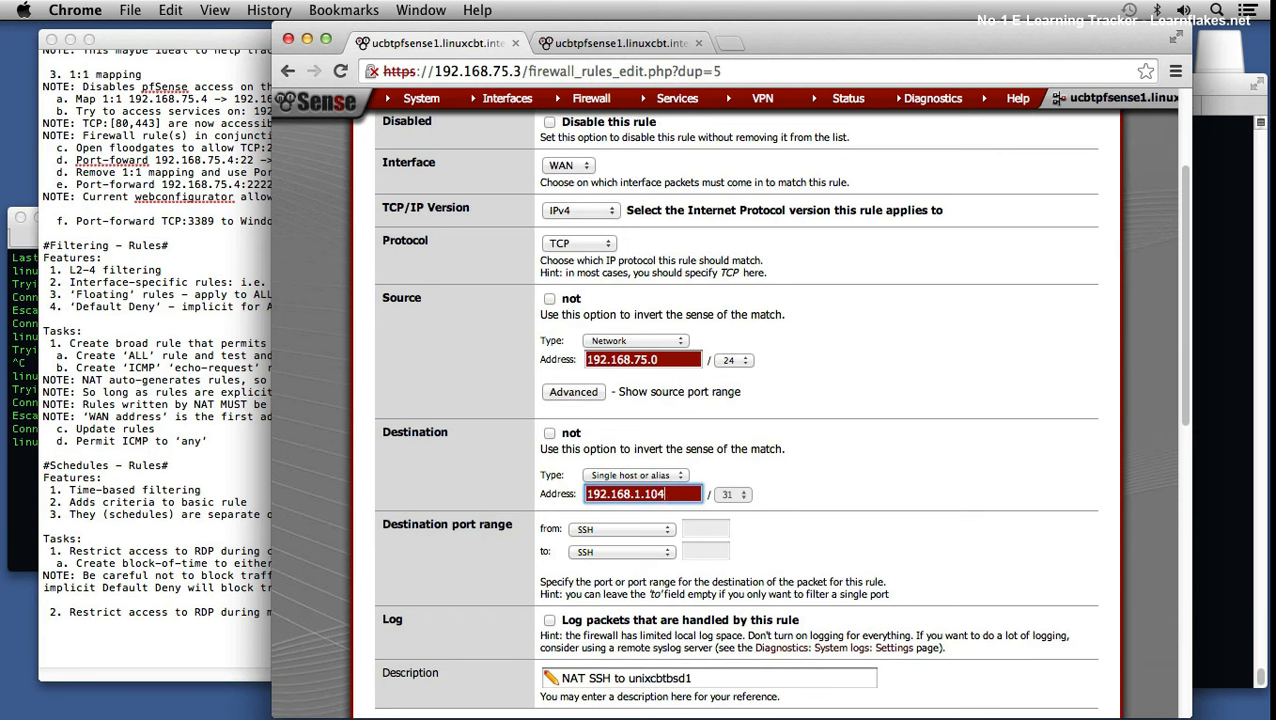
click(641, 534)
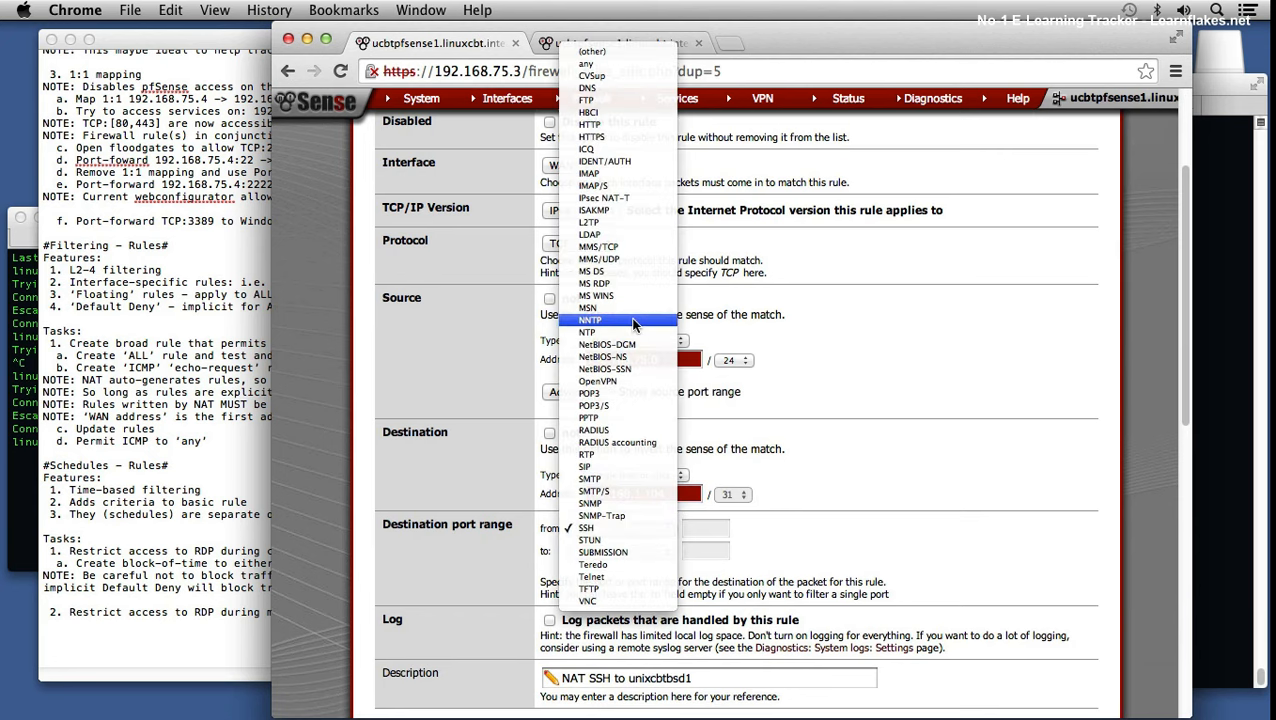
click(619, 287)
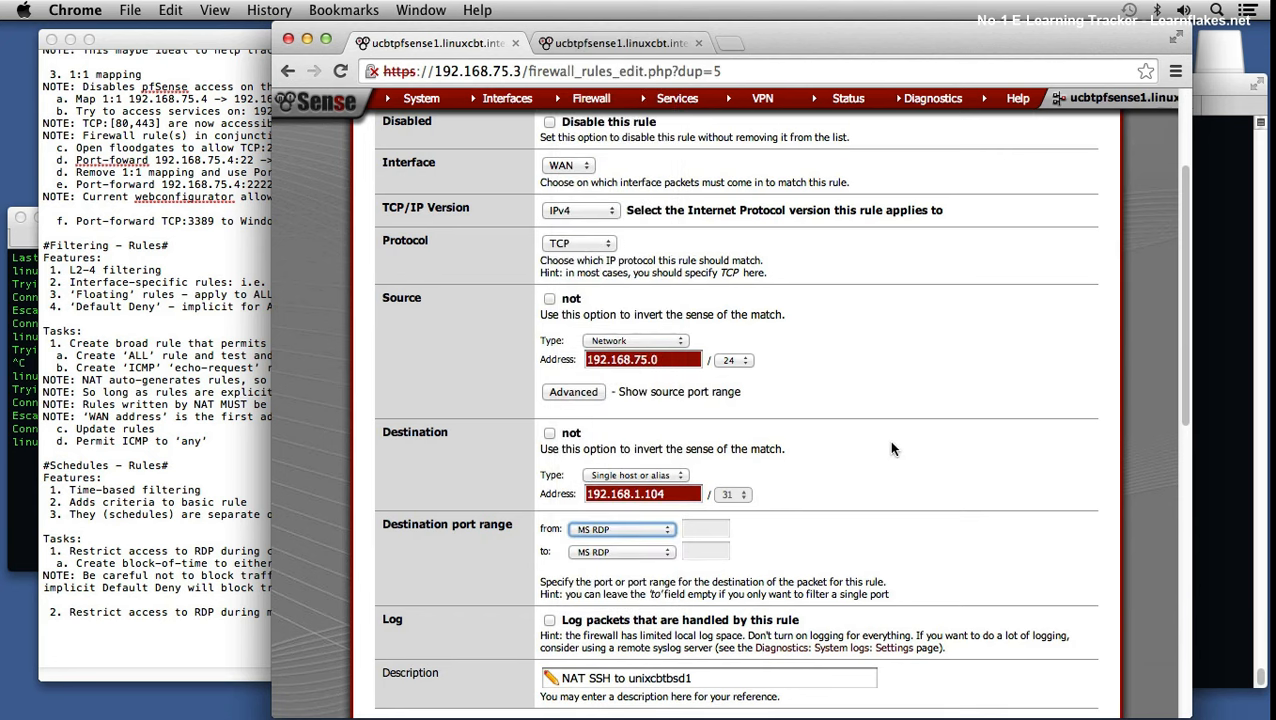
Step: Put the new rule on the RDPPermit schedule, save it, and apply the firewall changes
scroll(890, 444, up, 2)
scroll(893, 449, down, 10)
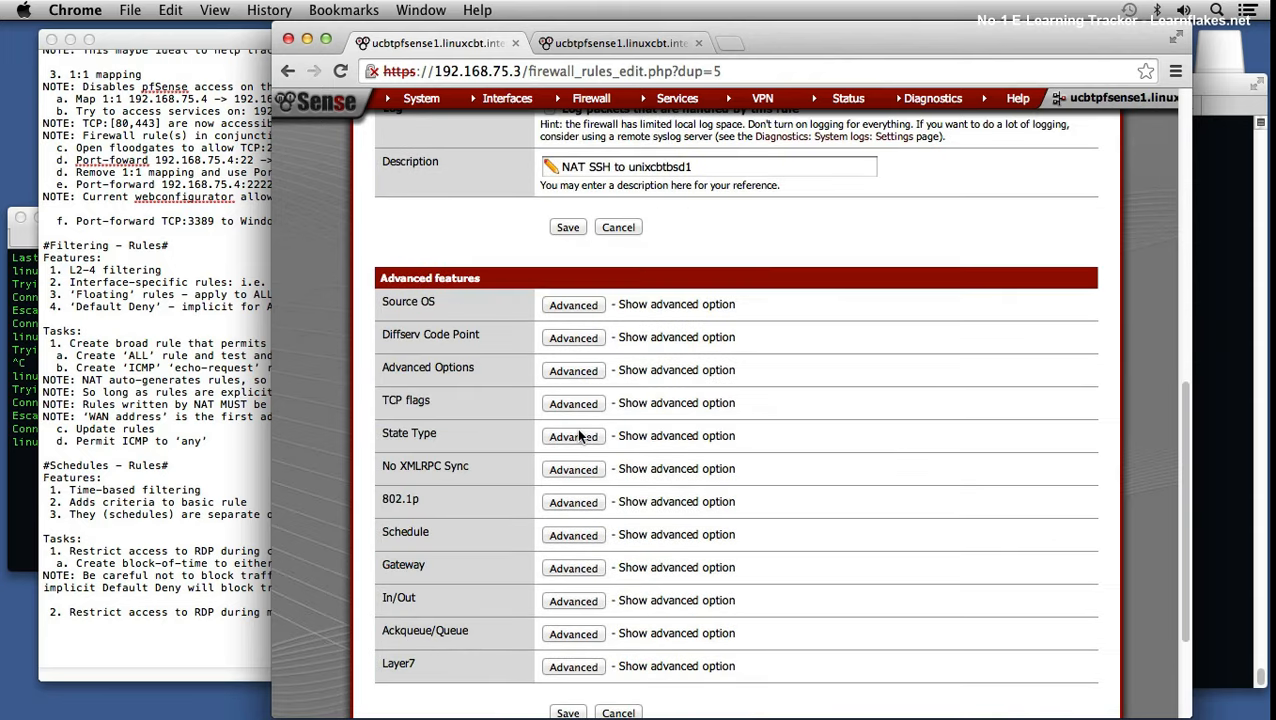
scroll(583, 445, down, 1)
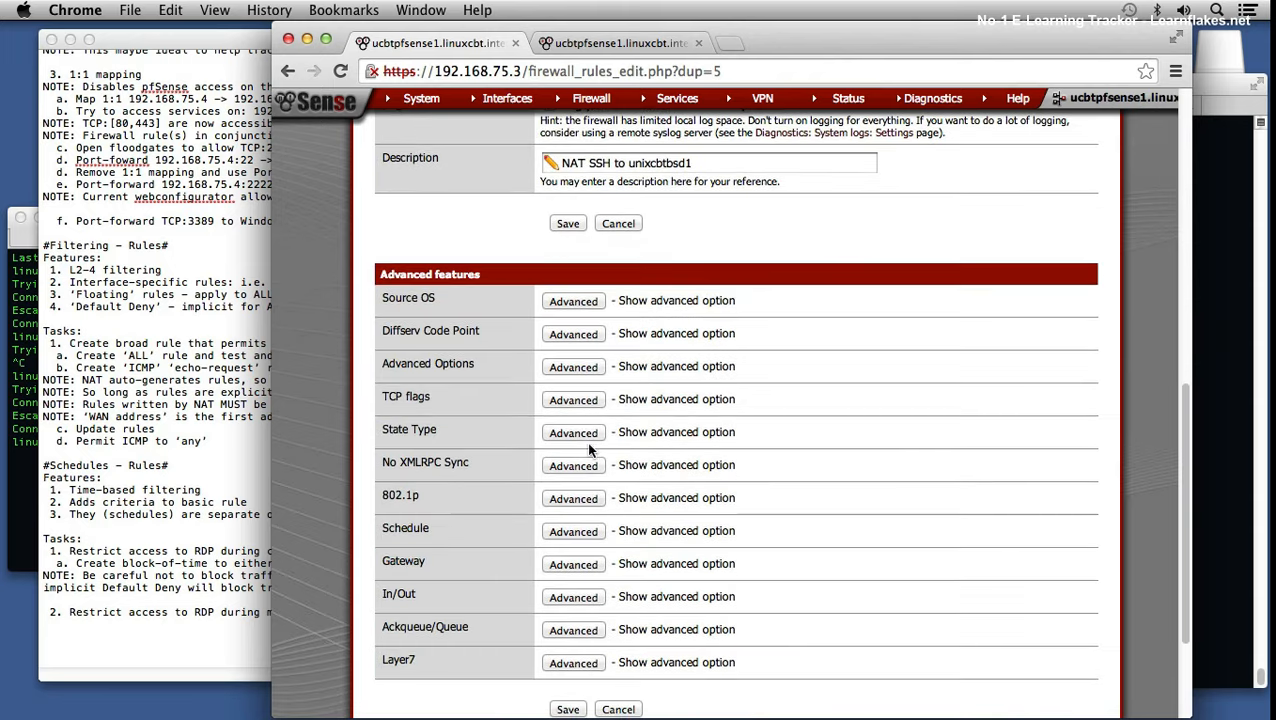
click(575, 531)
click(577, 530)
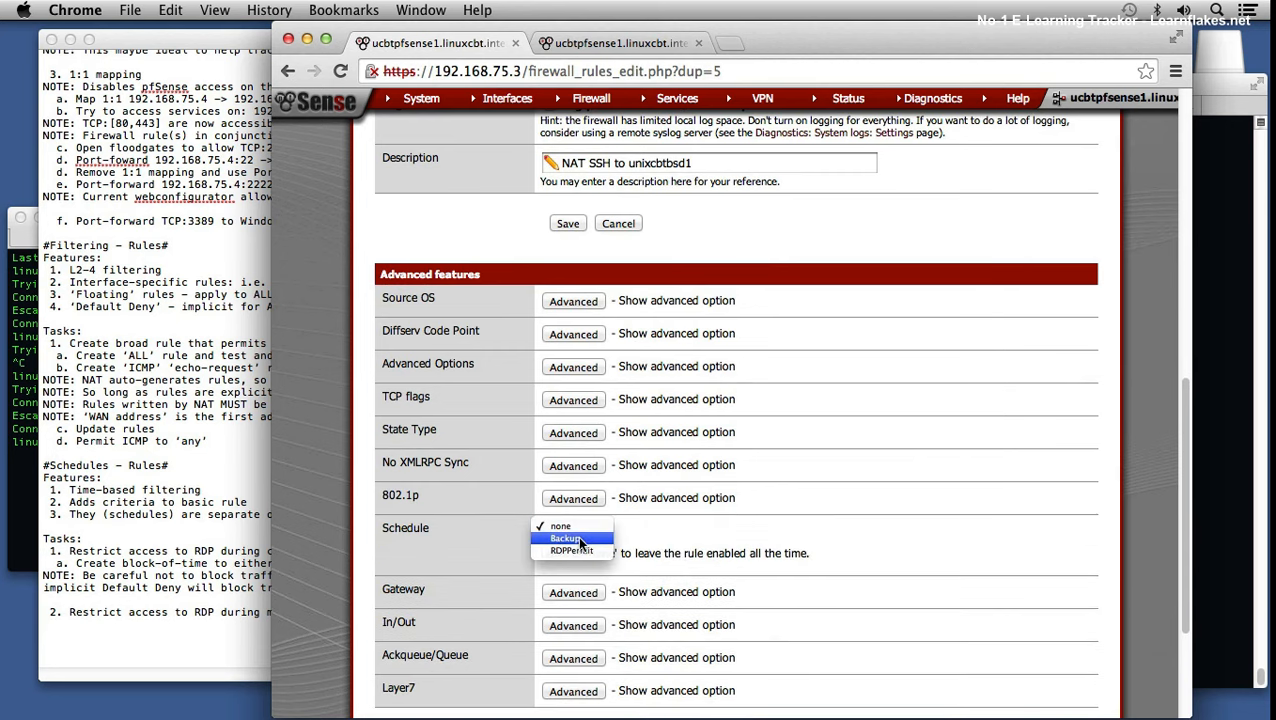
click(574, 550)
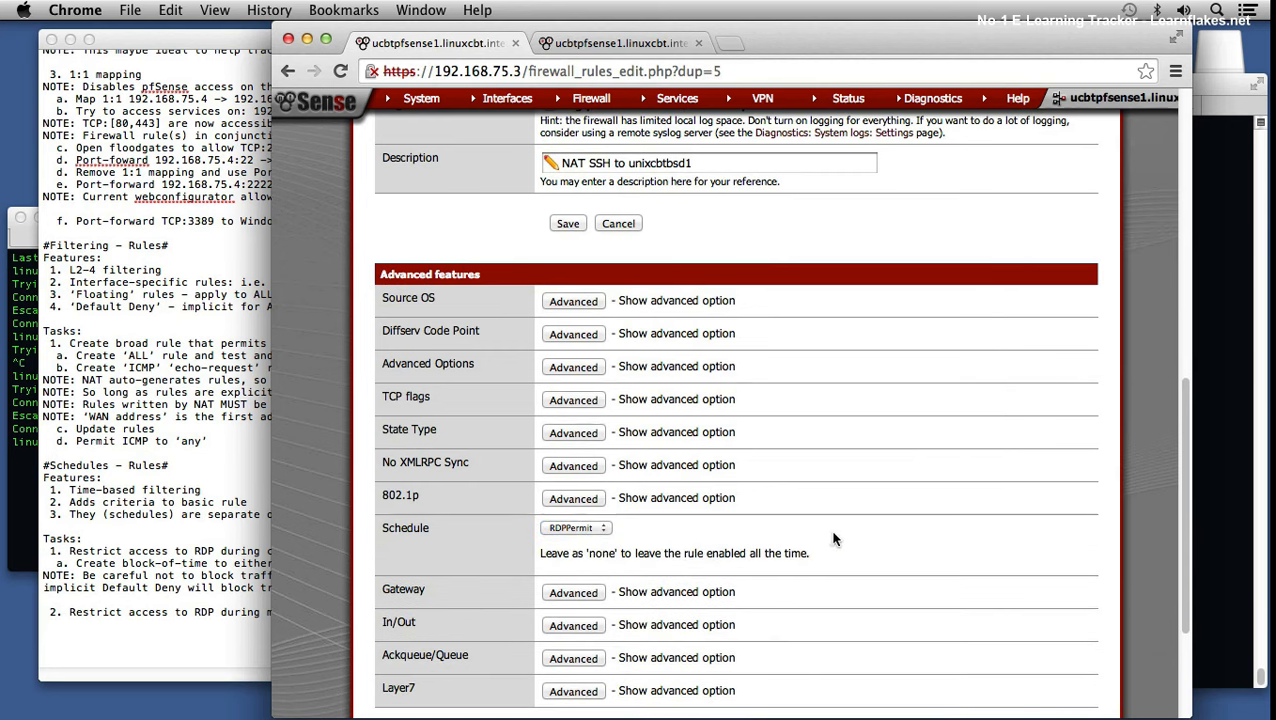
scroll(833, 539, down, 3)
scroll(833, 539, down, 2)
click(566, 541)
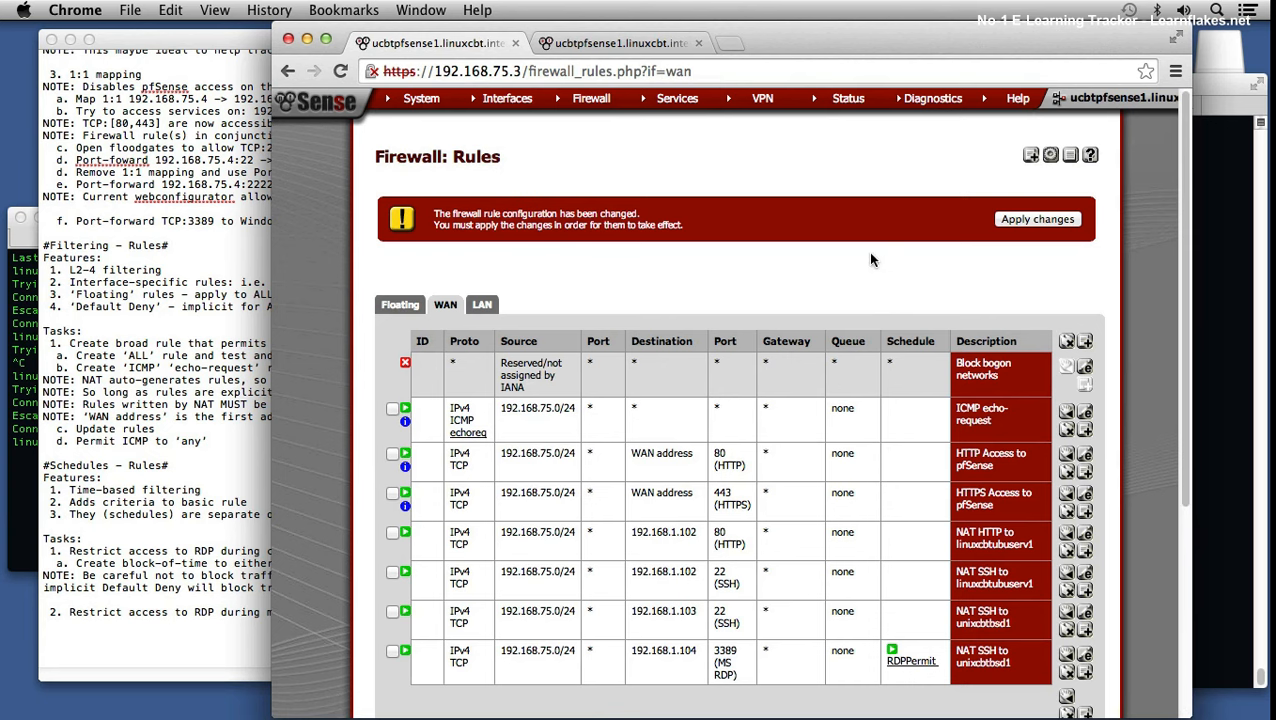
click(1015, 220)
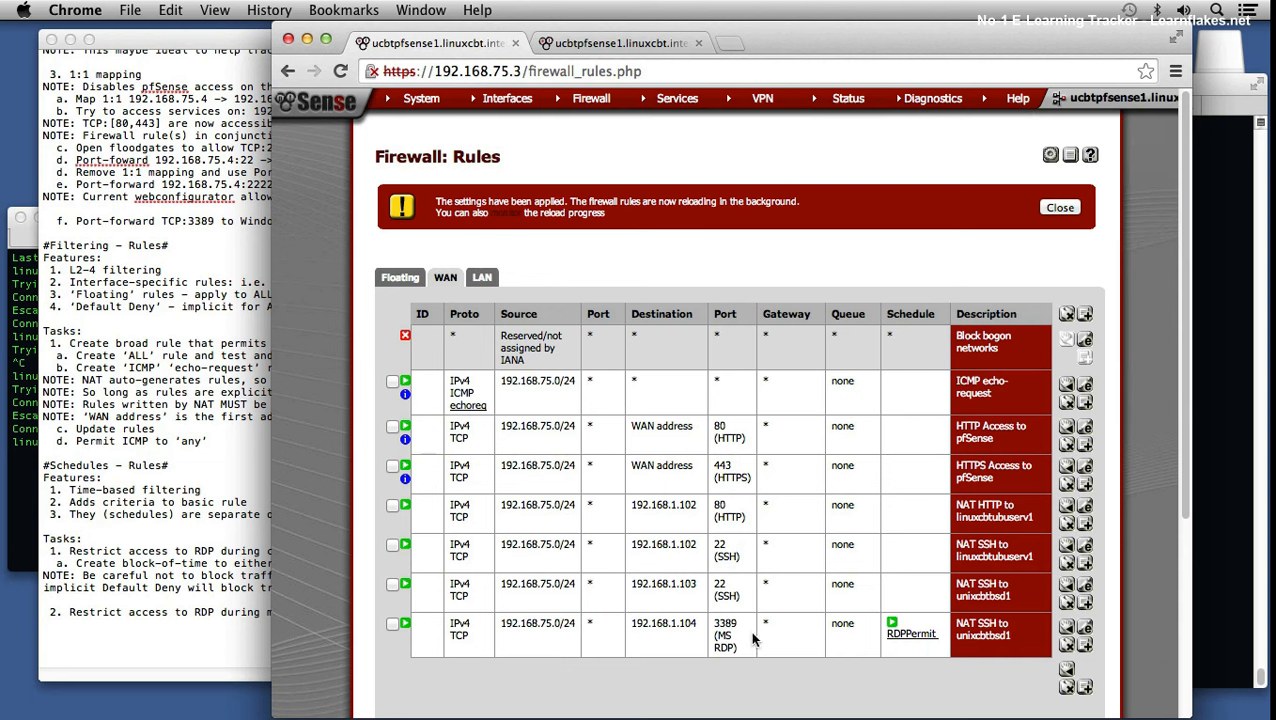
mouse_move(902, 628)
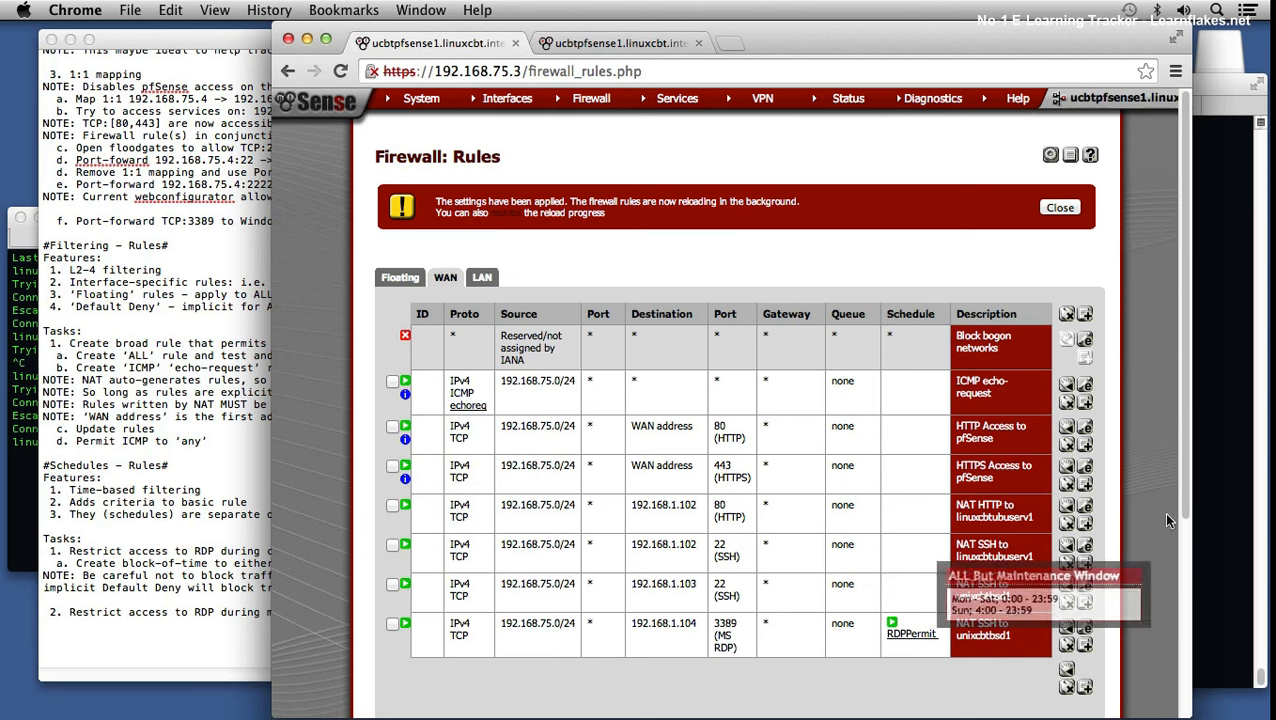
click(1207, 487)
Step: Rerun telnet to 192.168.1.104 port 3389 and escape from the connected session
key(Up)
key(Return)
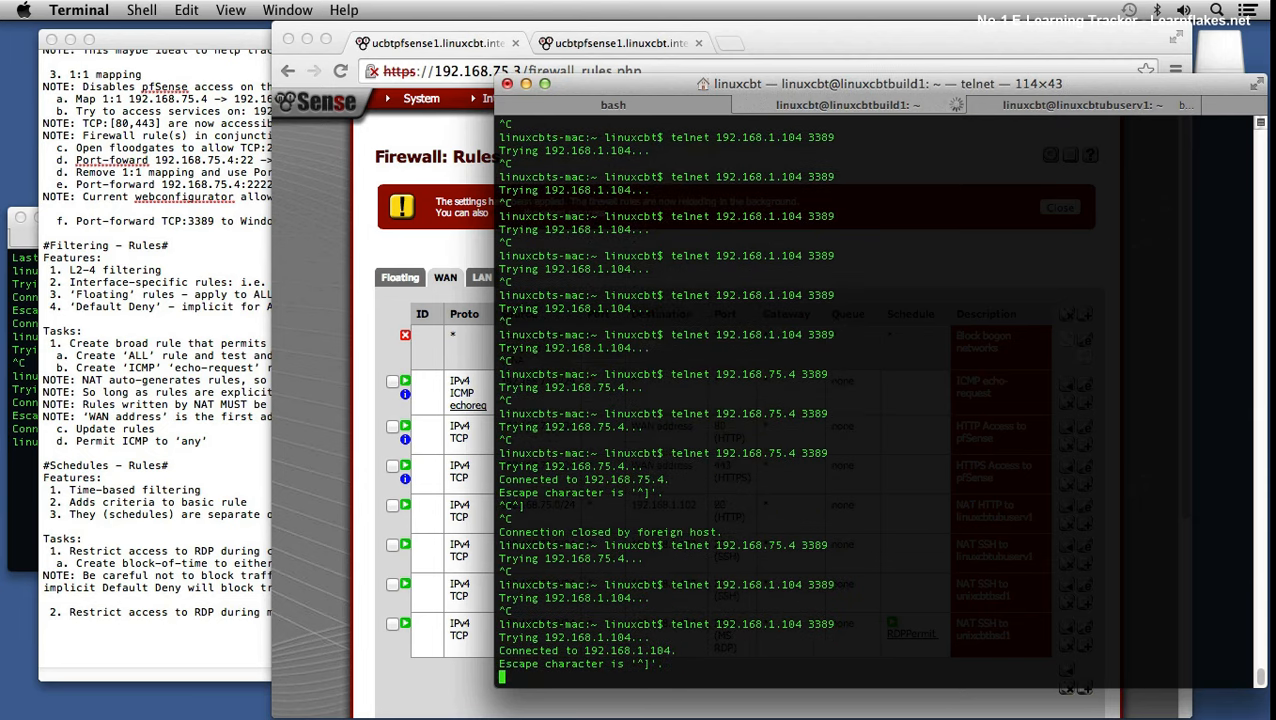
key(ctrl+bracketright)
text(\)
key(Return)
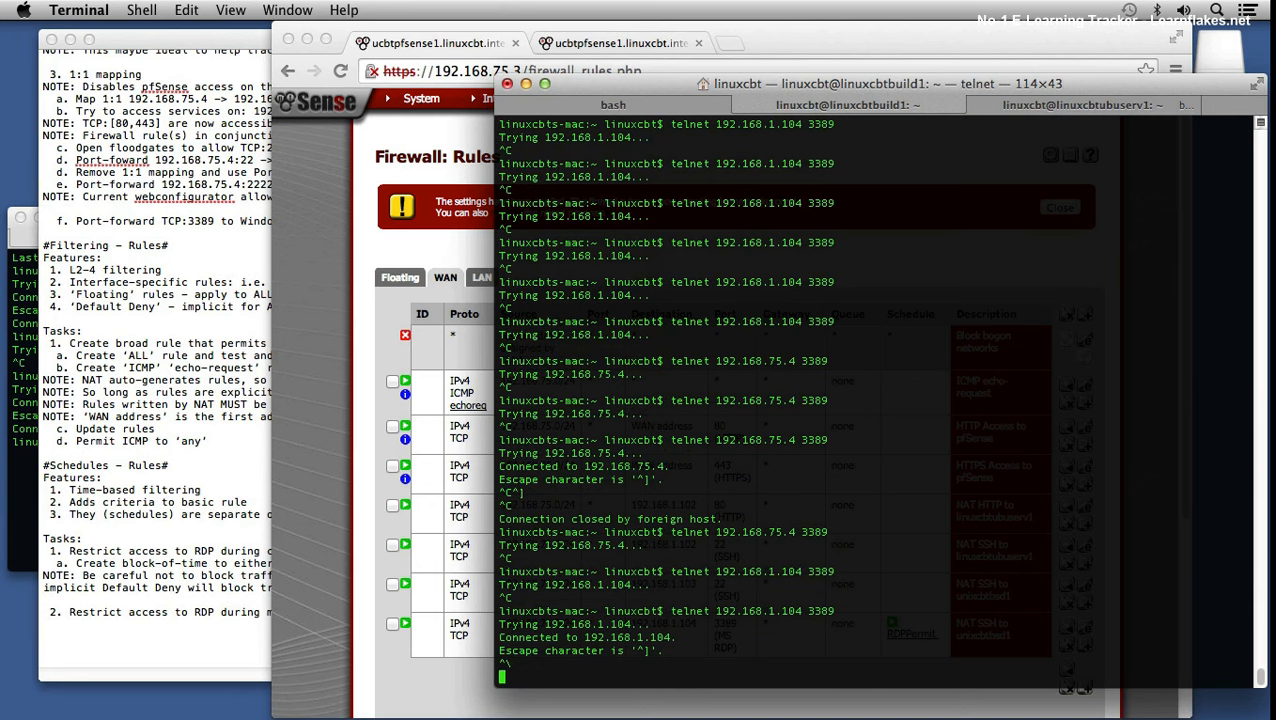
Step: In the second terminal, run telnet 192.168.75.4 3389 and interrupt the connection
click(20, 398)
key(Up)
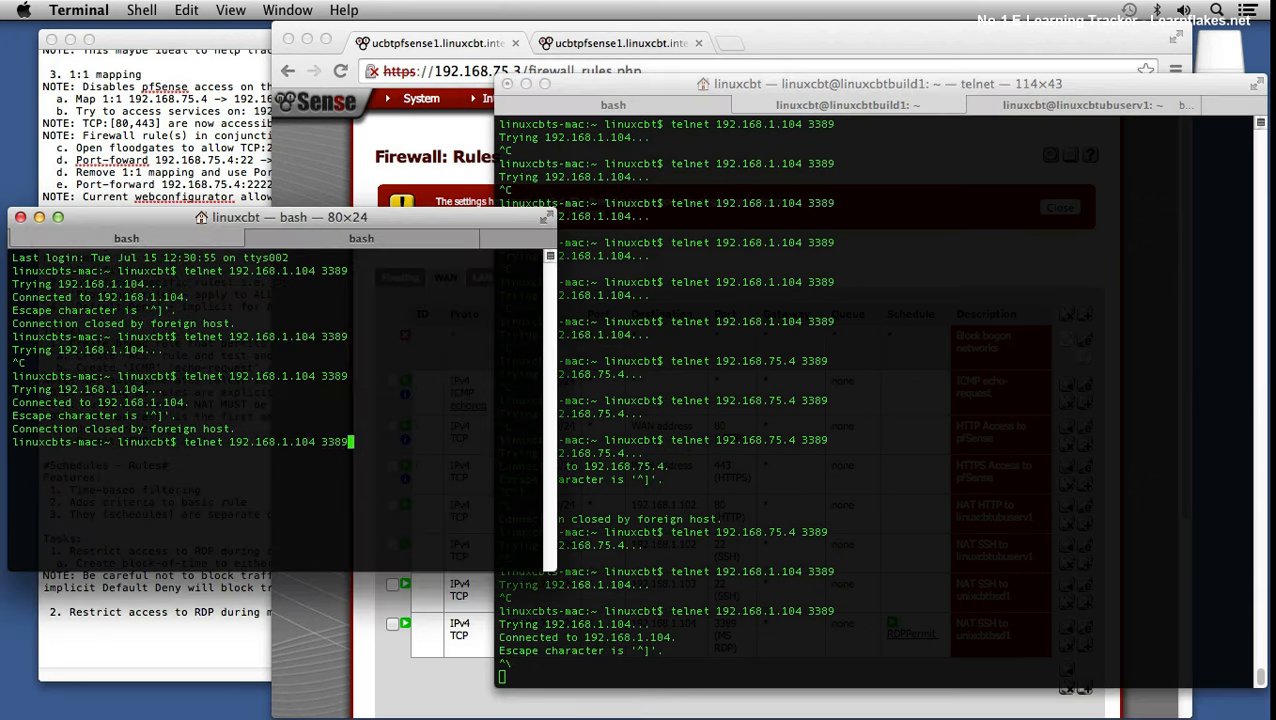
key(ctrl+c)
text(telnet 192.168.75.4 338)
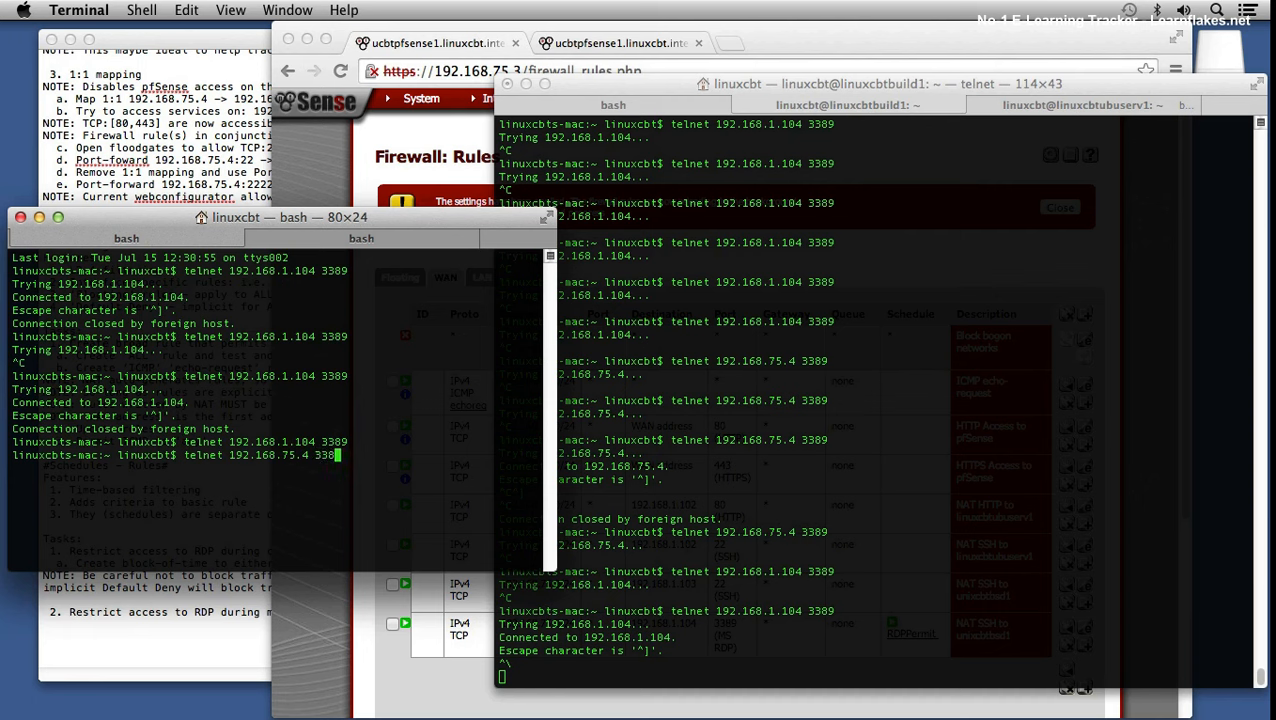
text(9)
key(Return)
key(ctrl+c)
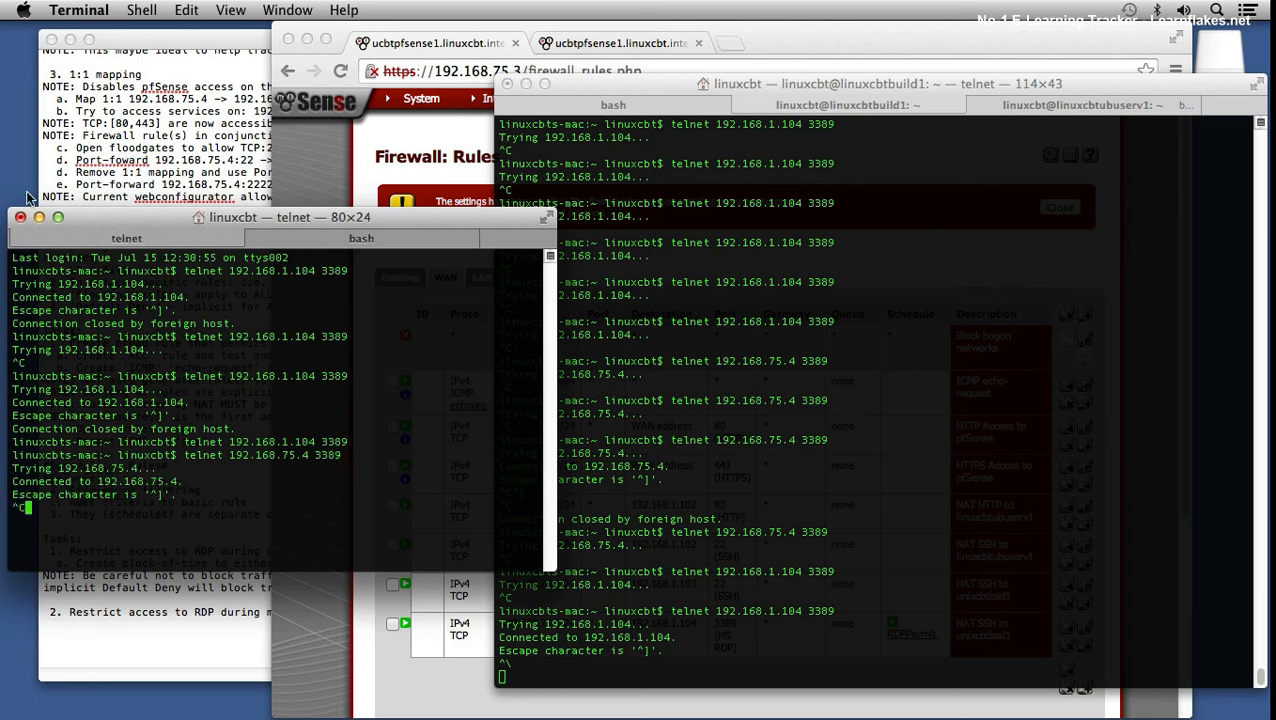
click(380, 675)
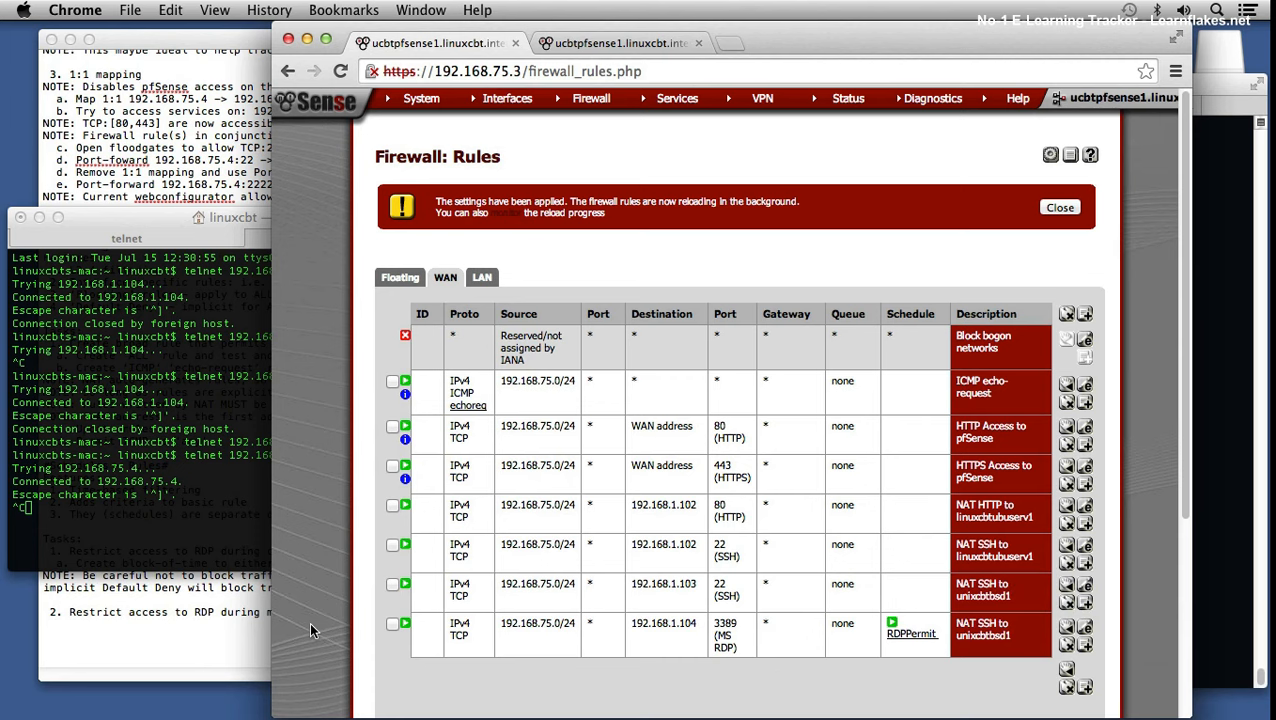
click(171, 672)
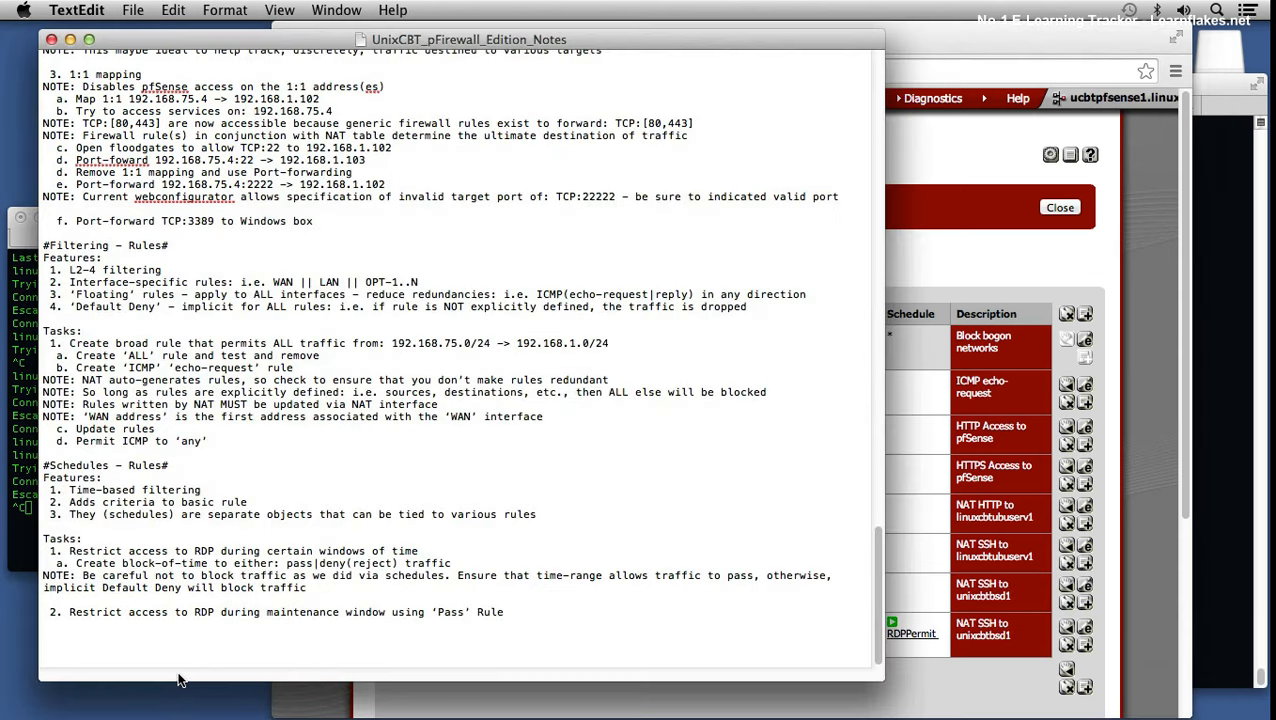
Step: Add sub-item 'a. Define schedule that permits access all but: Sun 0000 - 0400' and a #LOGS# heading
key(Return)
text(a. Define ful)
key(BackSpace)
key(BackSpace)
key(BackSpace)
text(schedule that permits access all but: Sun 0000)
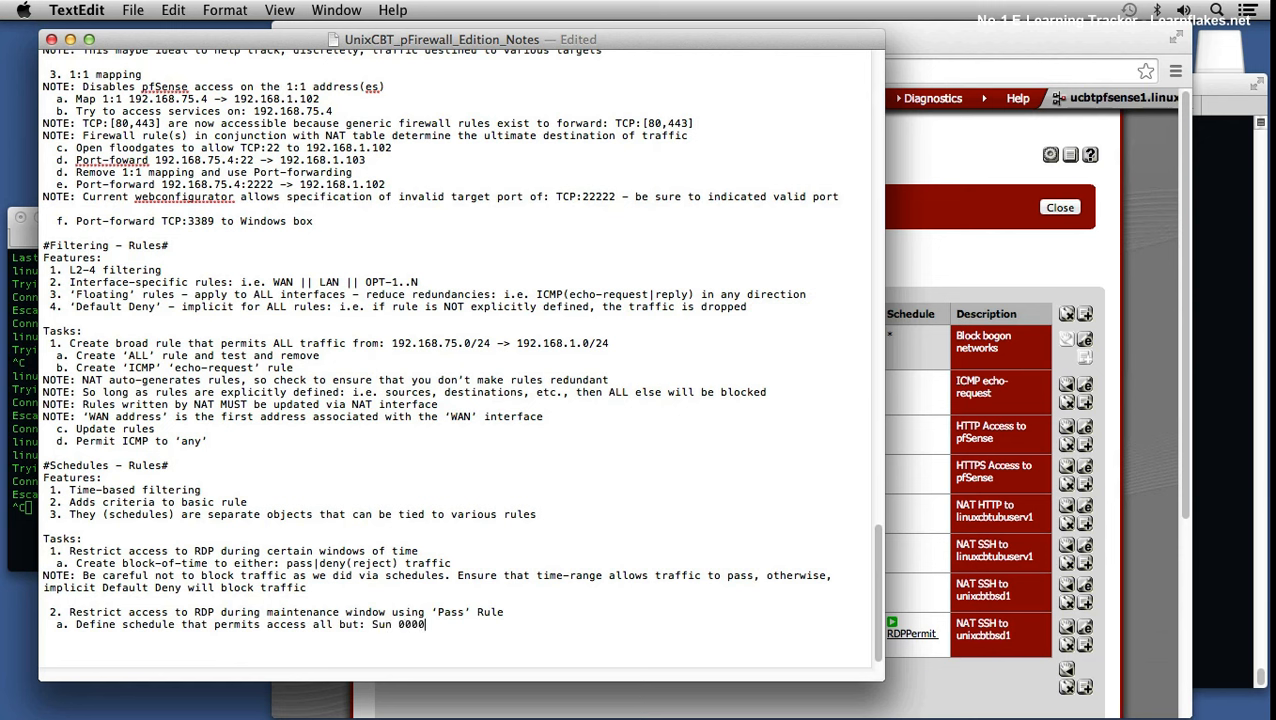
text( - 0400  #)
text(LOGS)
text(#)
Step: List two Features (comprehensive logging, remote SYSLOG support) under #LOGS# and save the notes
key(Return)
text(Features:)
key(Return)
text(1. )
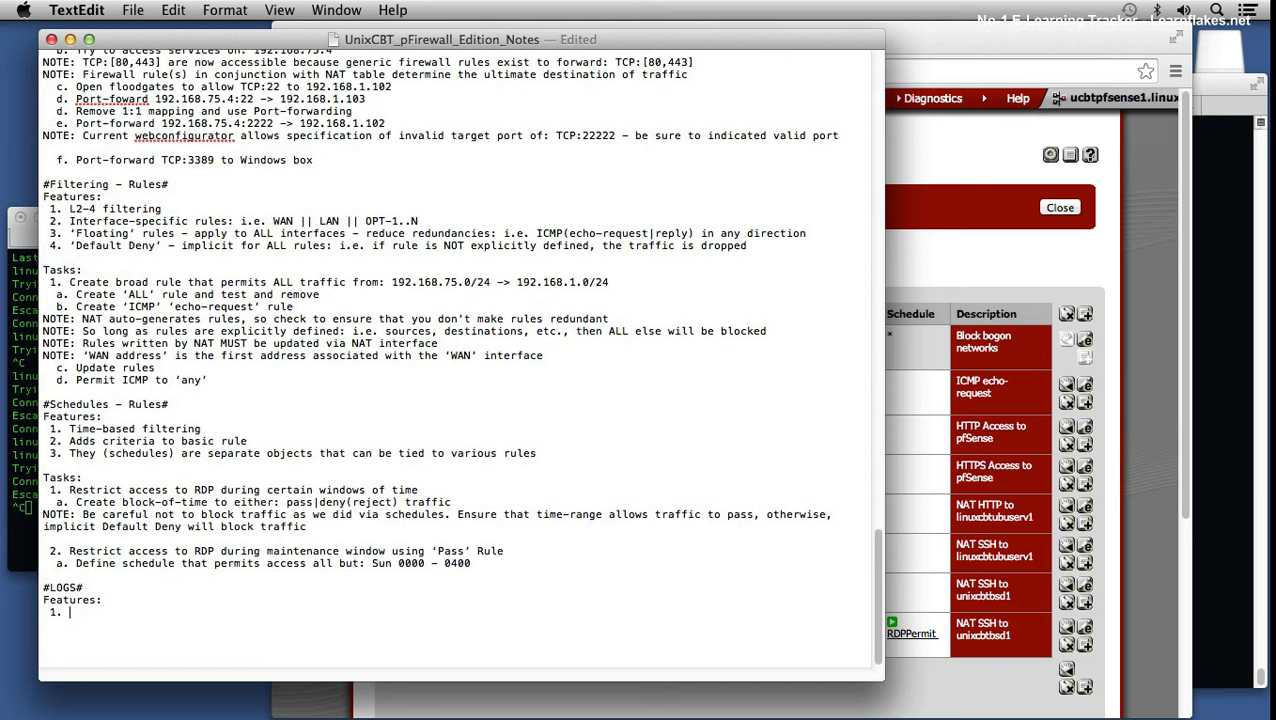
text(Comprehensive Logging facilit)
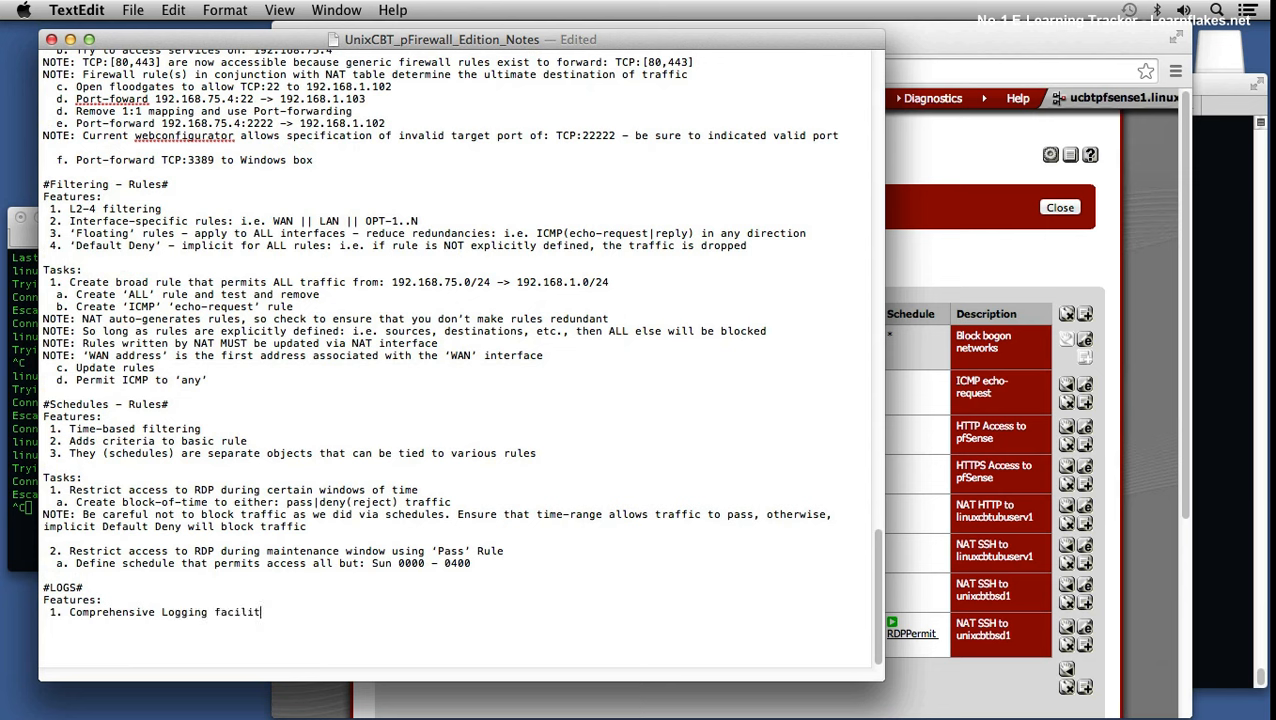
text(y covering ALL facets of fi)
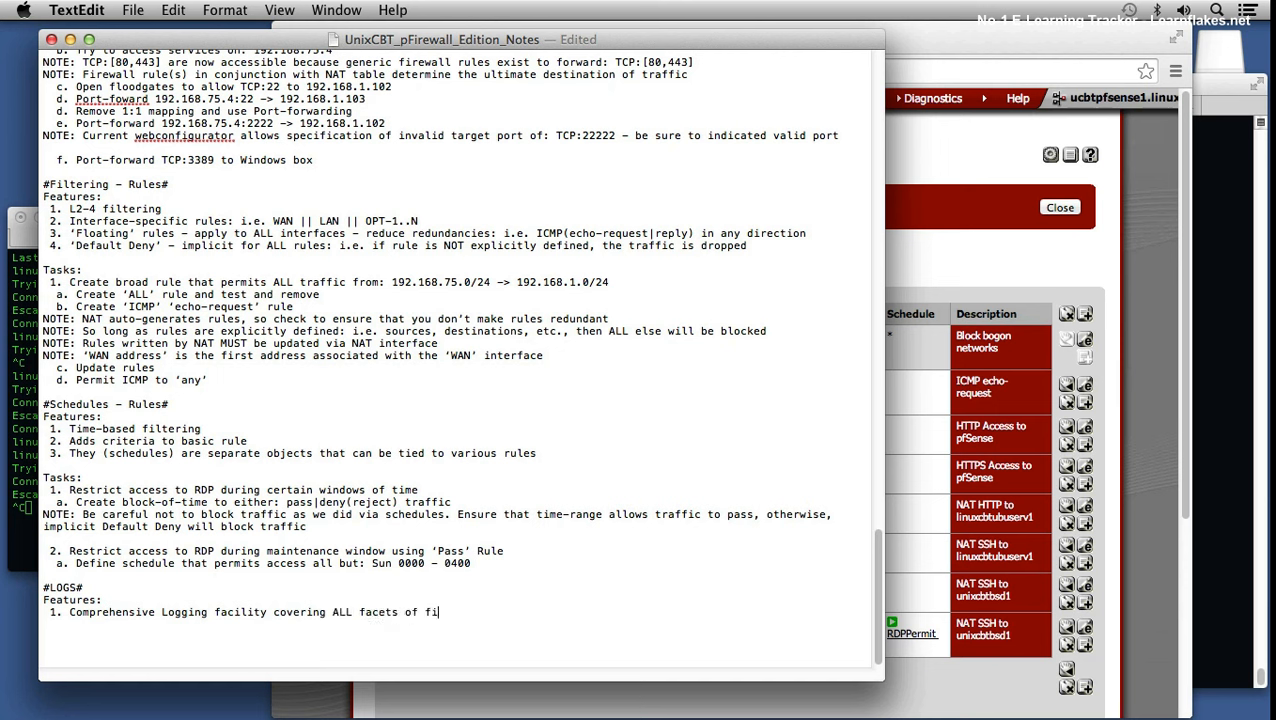
text(rewall operation)
text(s)
key(Return)
text(2.)
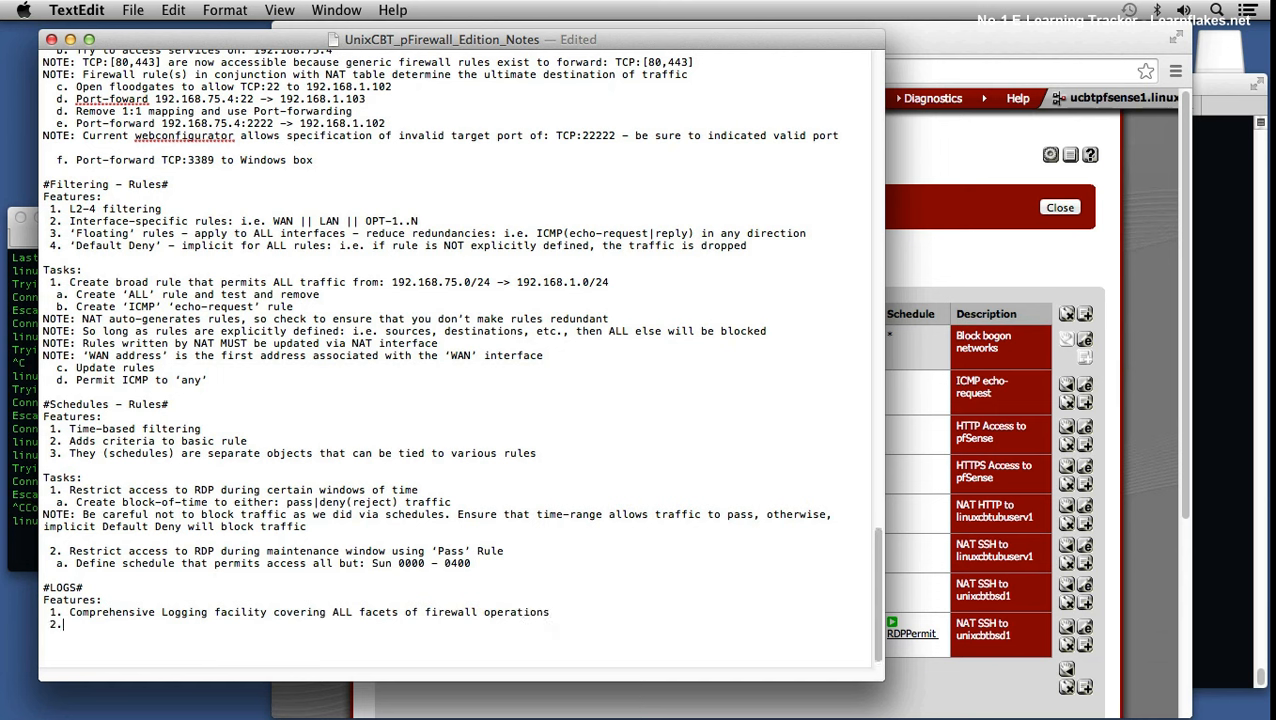
text( LOG support to remote SYSLOG instances)
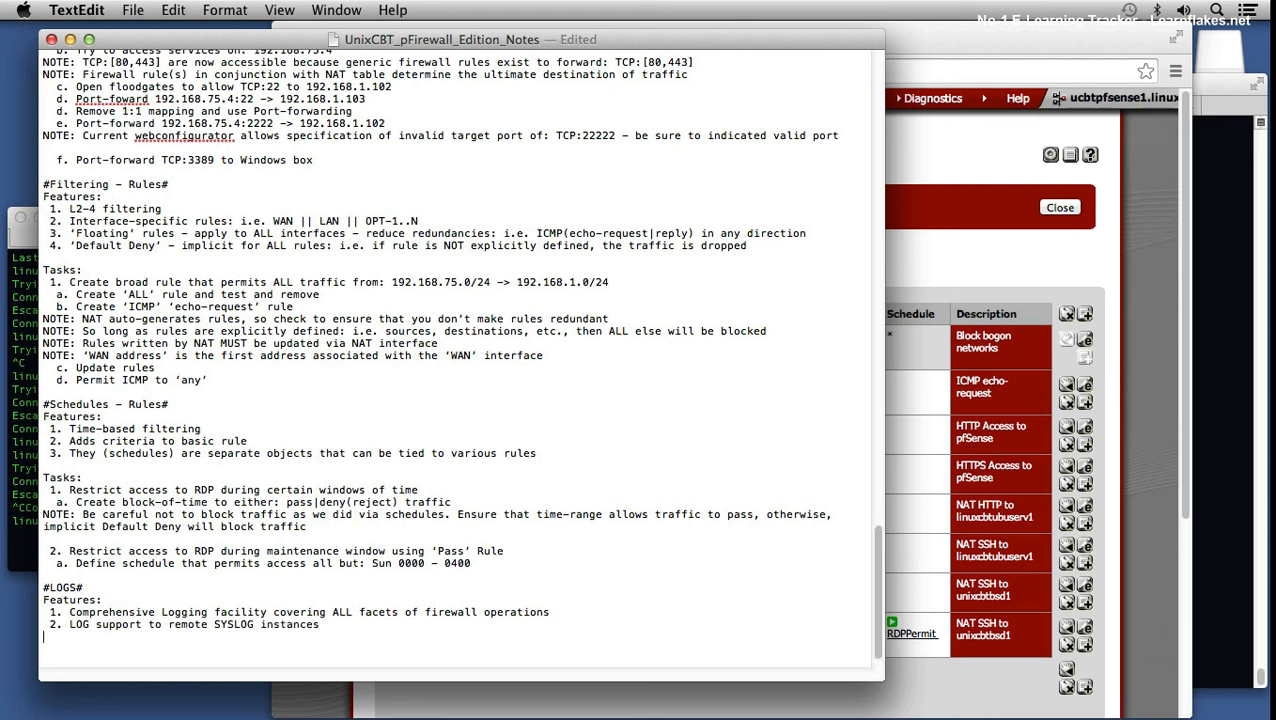
key(super+s)
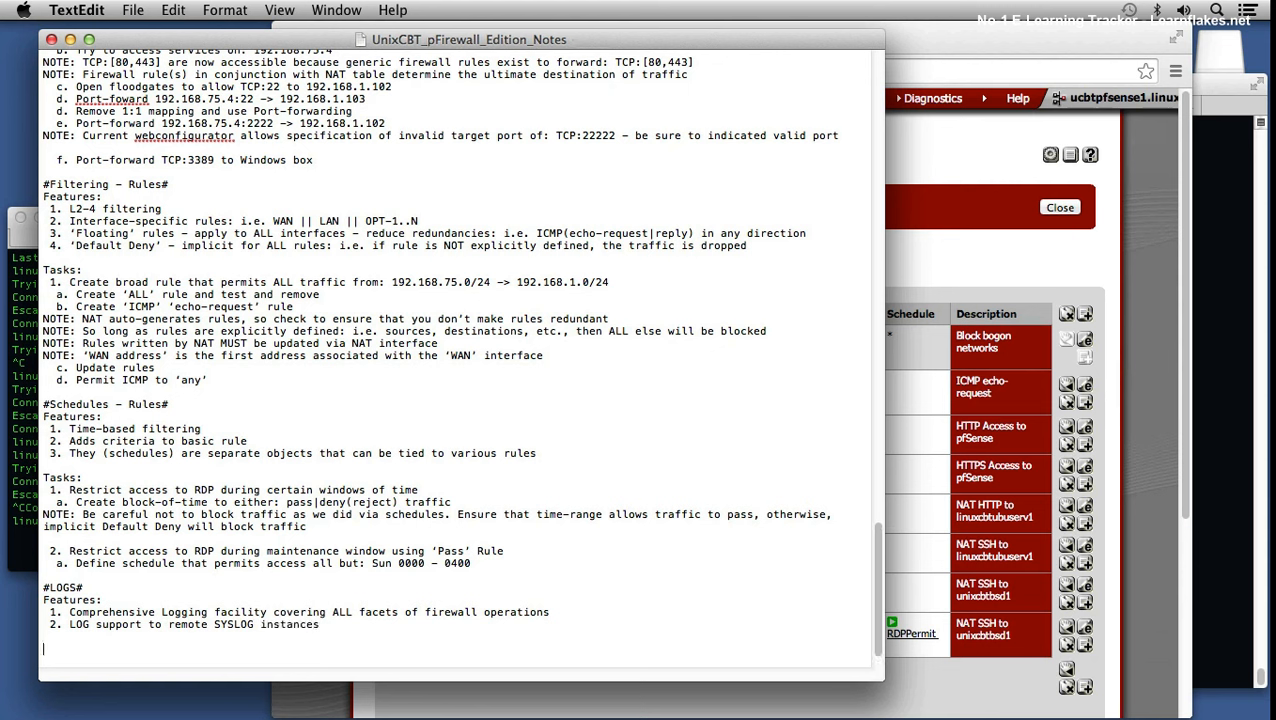
click(980, 192)
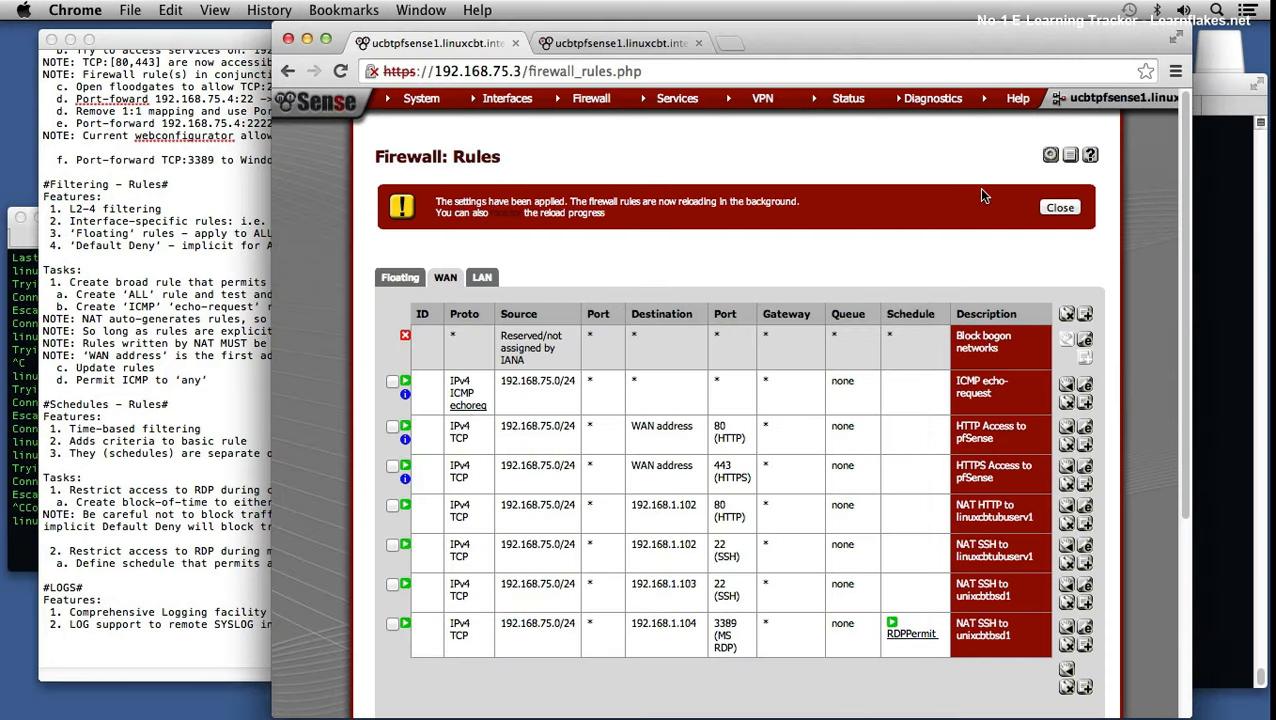
Step: Dismiss the settings-applied notice and open the Status > System Logs general page
click(1053, 210)
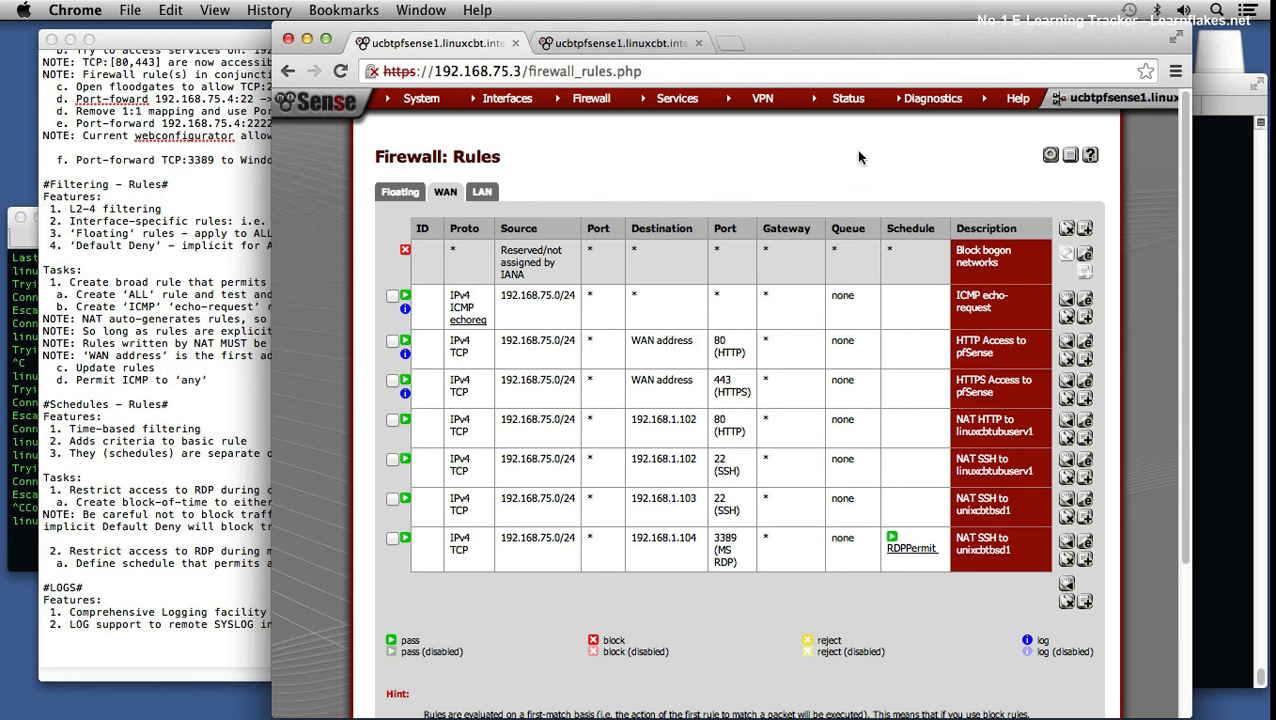
mouse_move(857, 108)
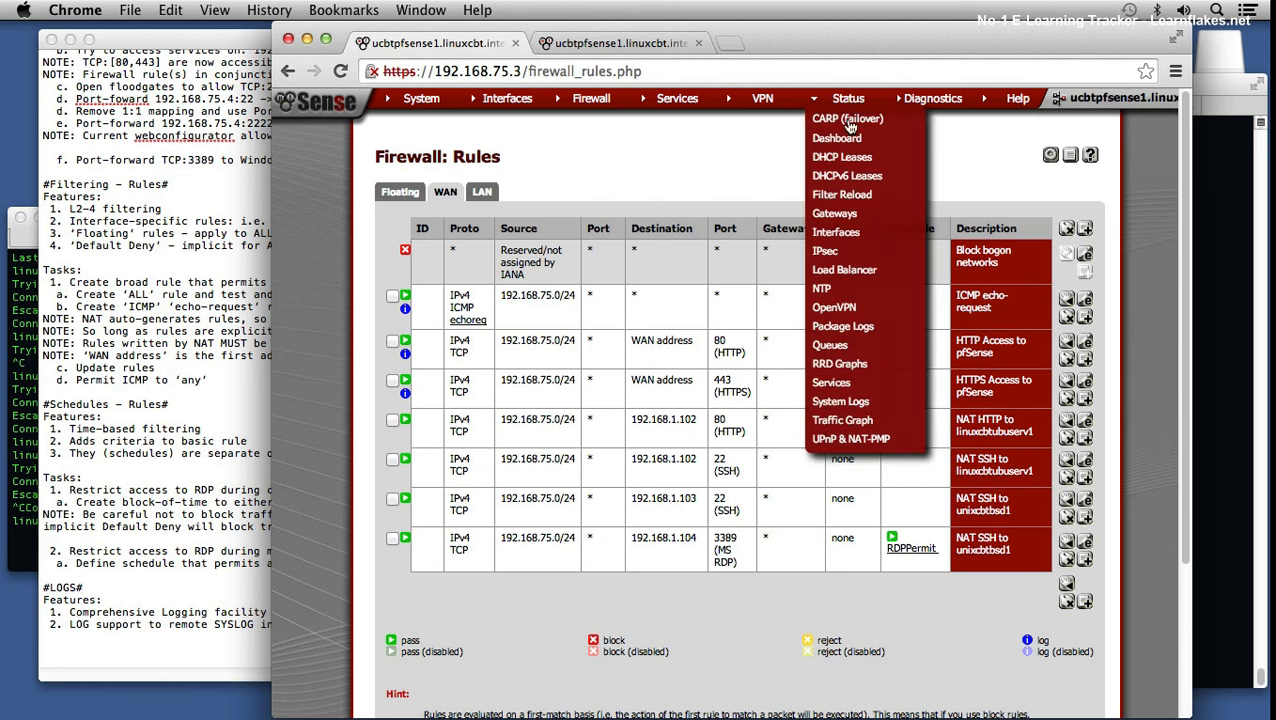
click(833, 405)
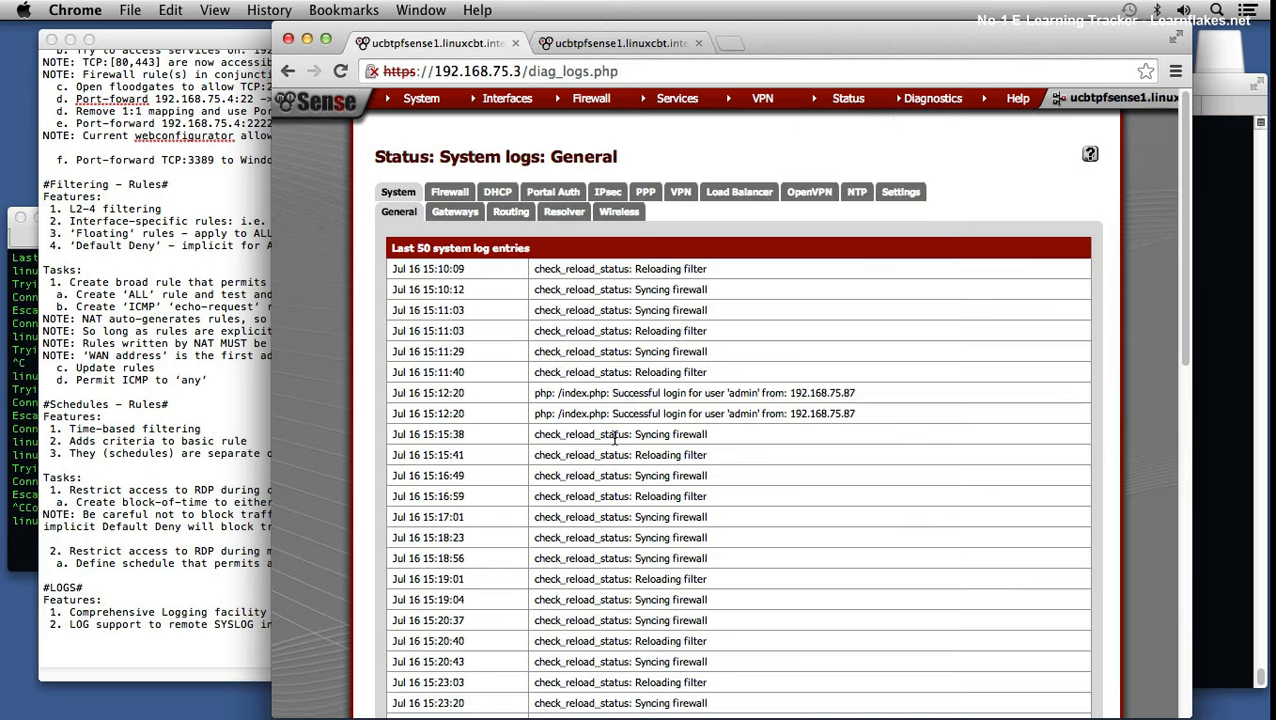
click(191, 629)
Step: Add 'Tasks:' under #LOGS# with '1. Peruse 'System Logs'' and sub-item 'a. 'Status -> System Logs'', then save
text(Tasks:)
key(Return)
text(1.)
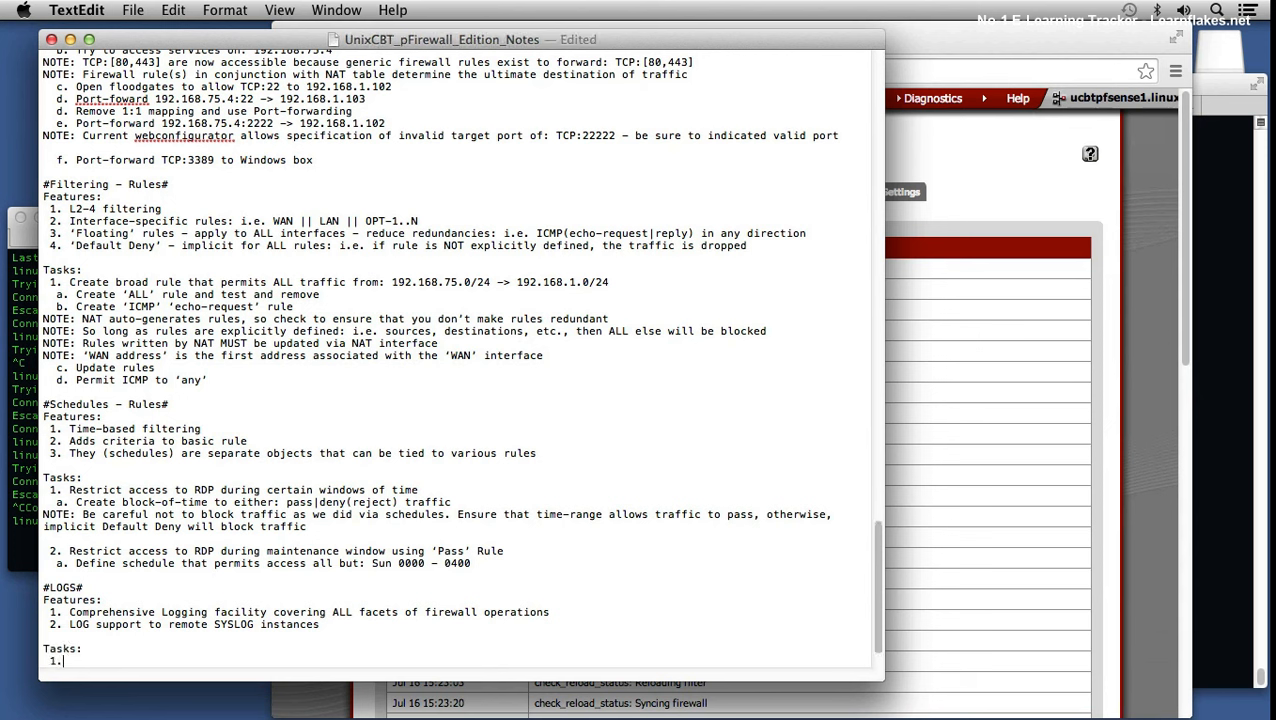
text( Peruse)
text('System Log)
text(s')
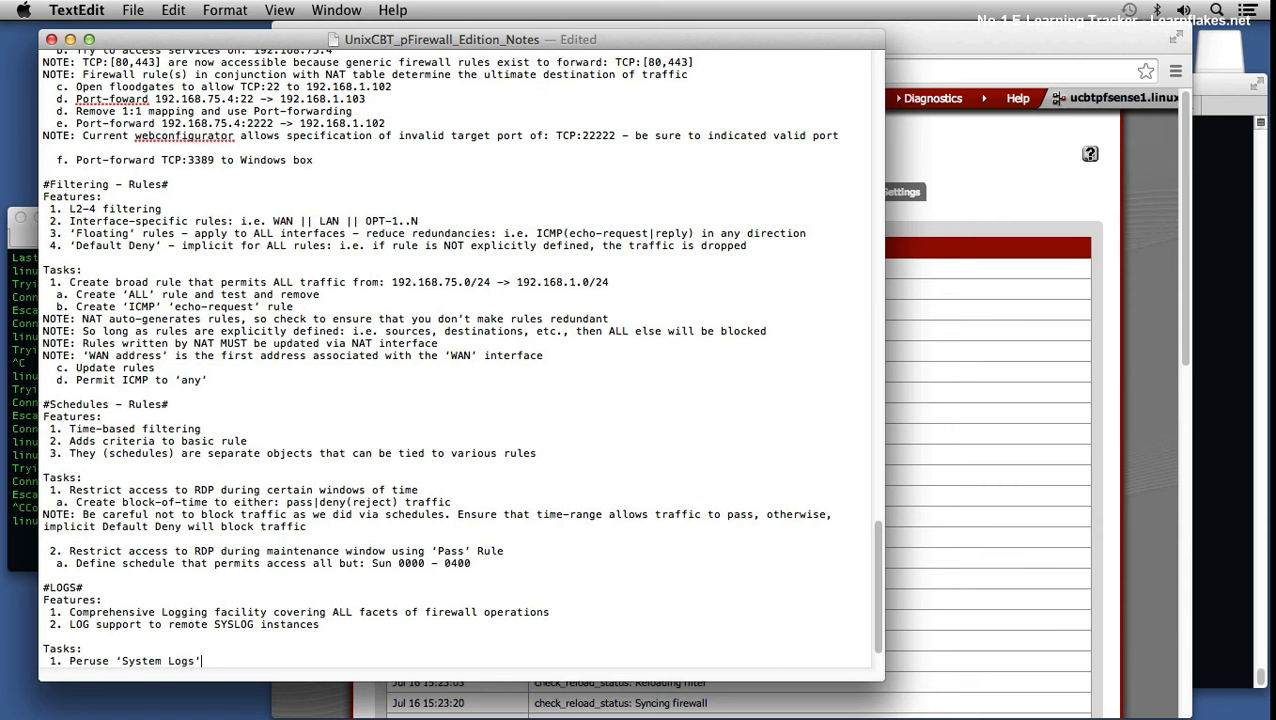
key(Return)
text(a. 'Statgu)
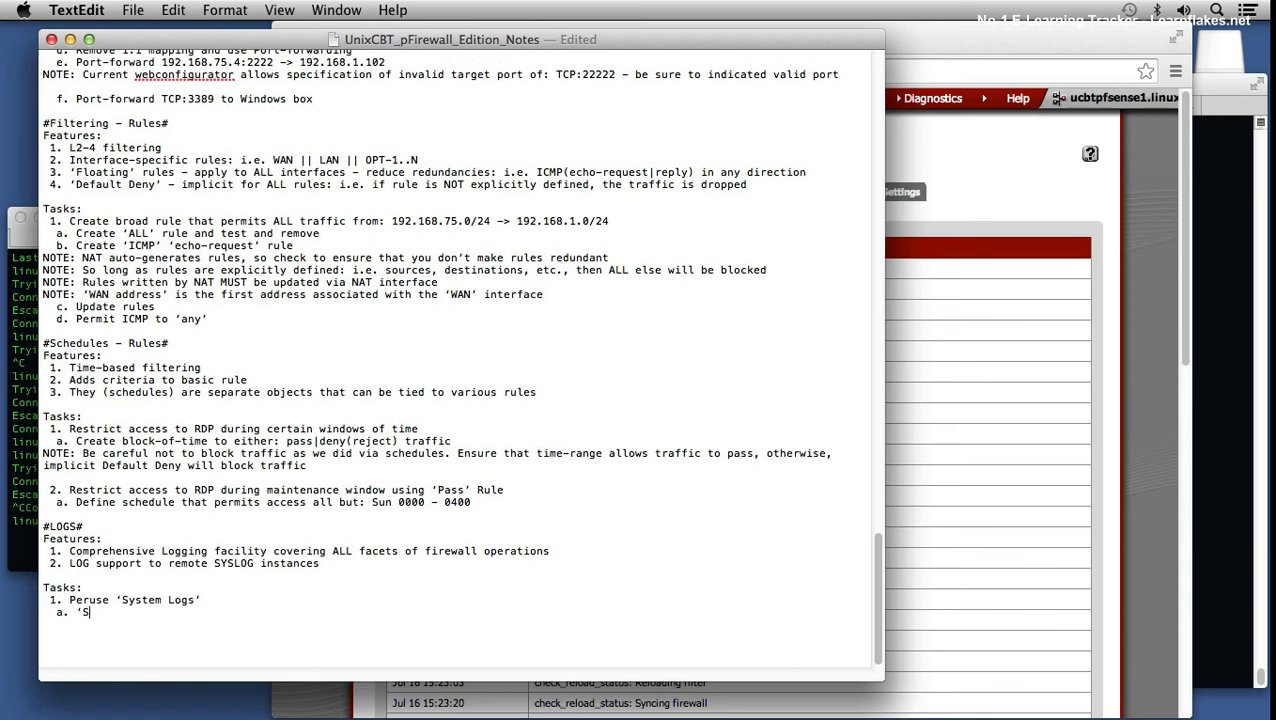
key(BackSpace)
key(BackSpace)
text(us -> System Logs')
key(Return)
key(super+s)
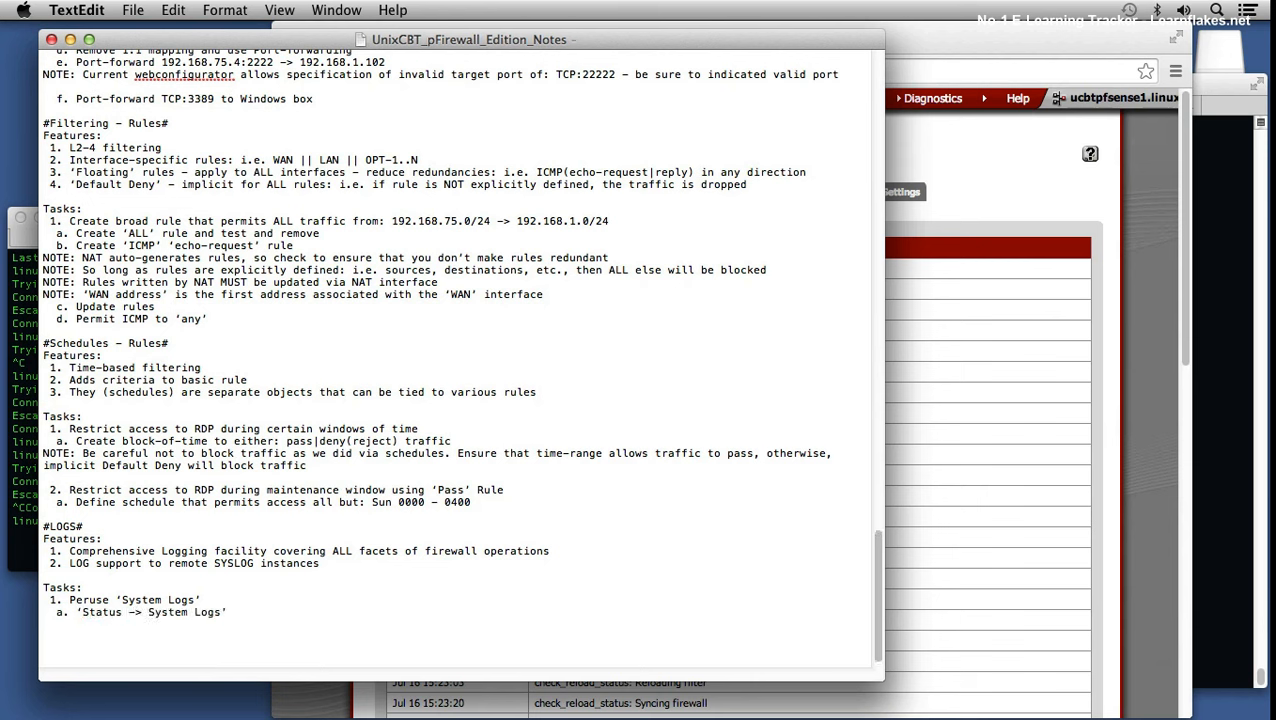
click(977, 182)
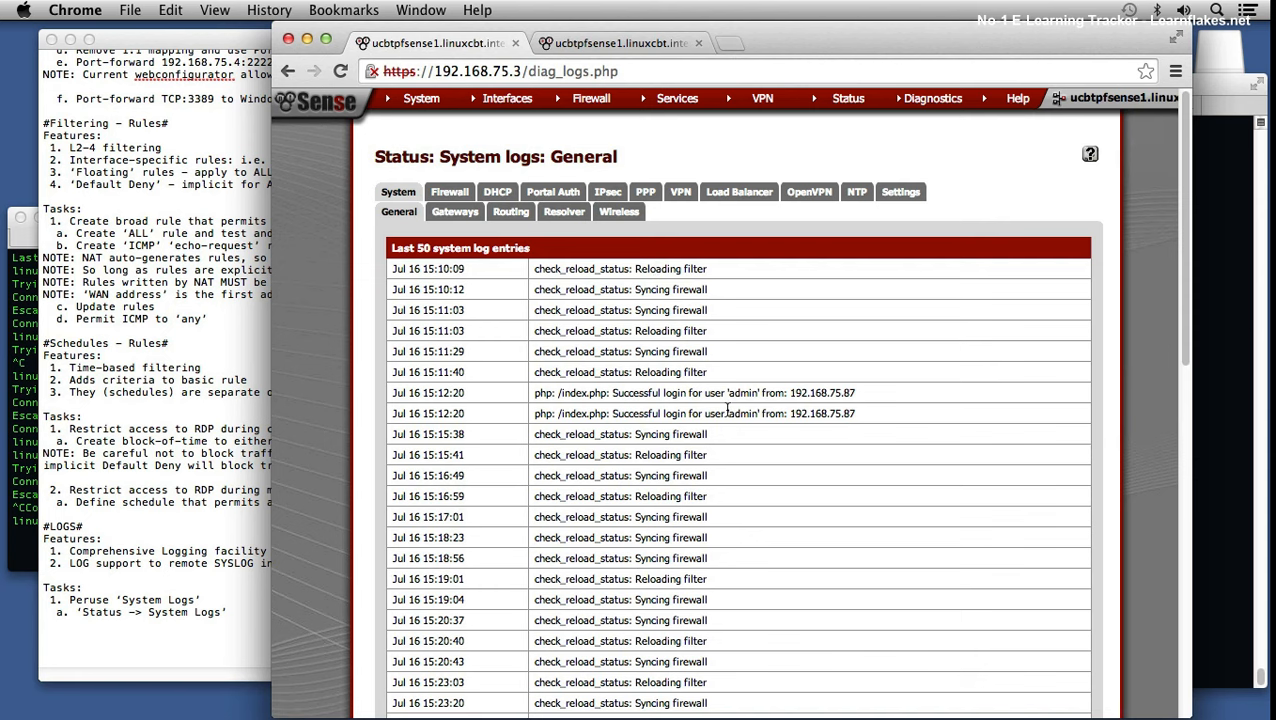
Step: Read the successful admin login entries in the General system log, then go to System > Advanced
drag(676, 396, 856, 394)
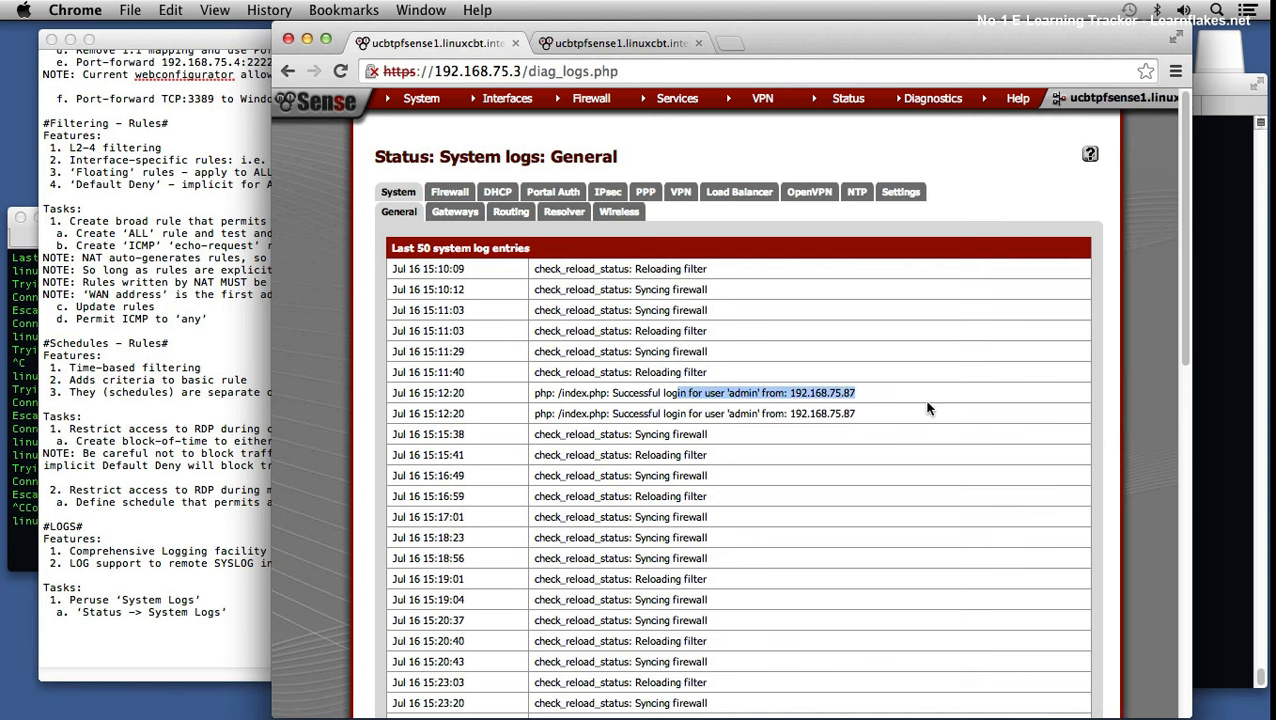
scroll(946, 413, down, 15)
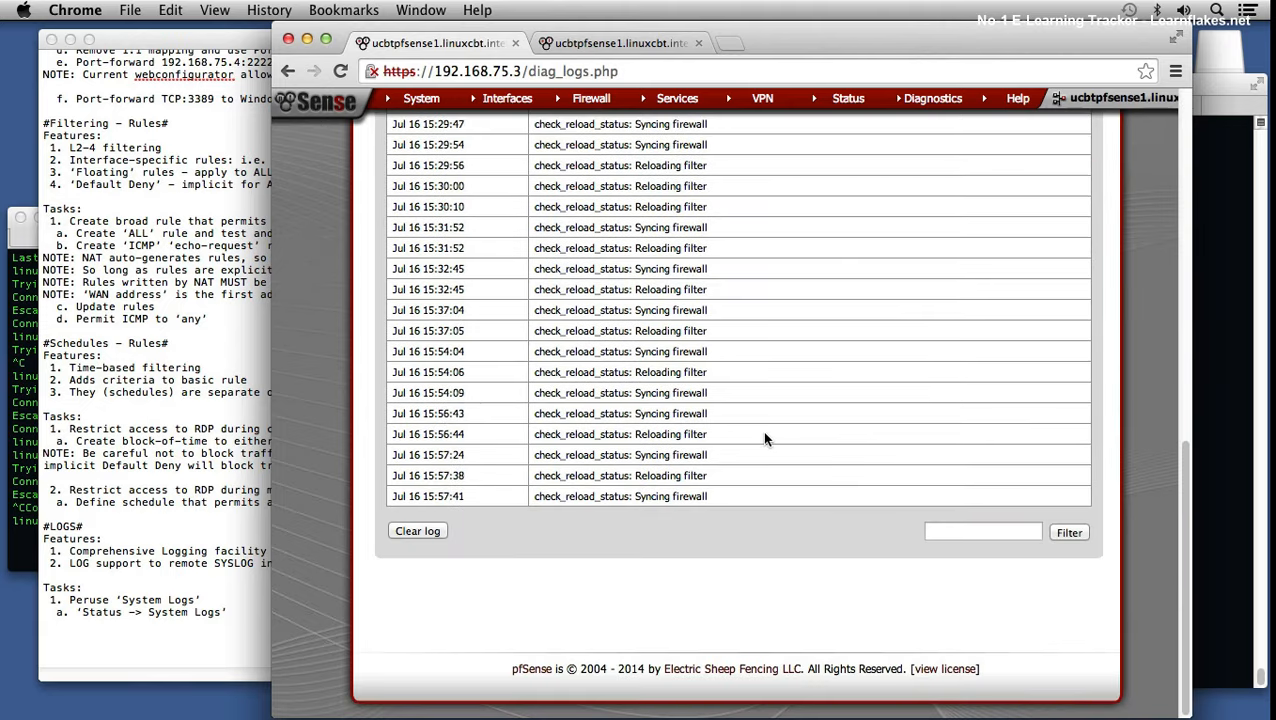
scroll(764, 438, up, 15)
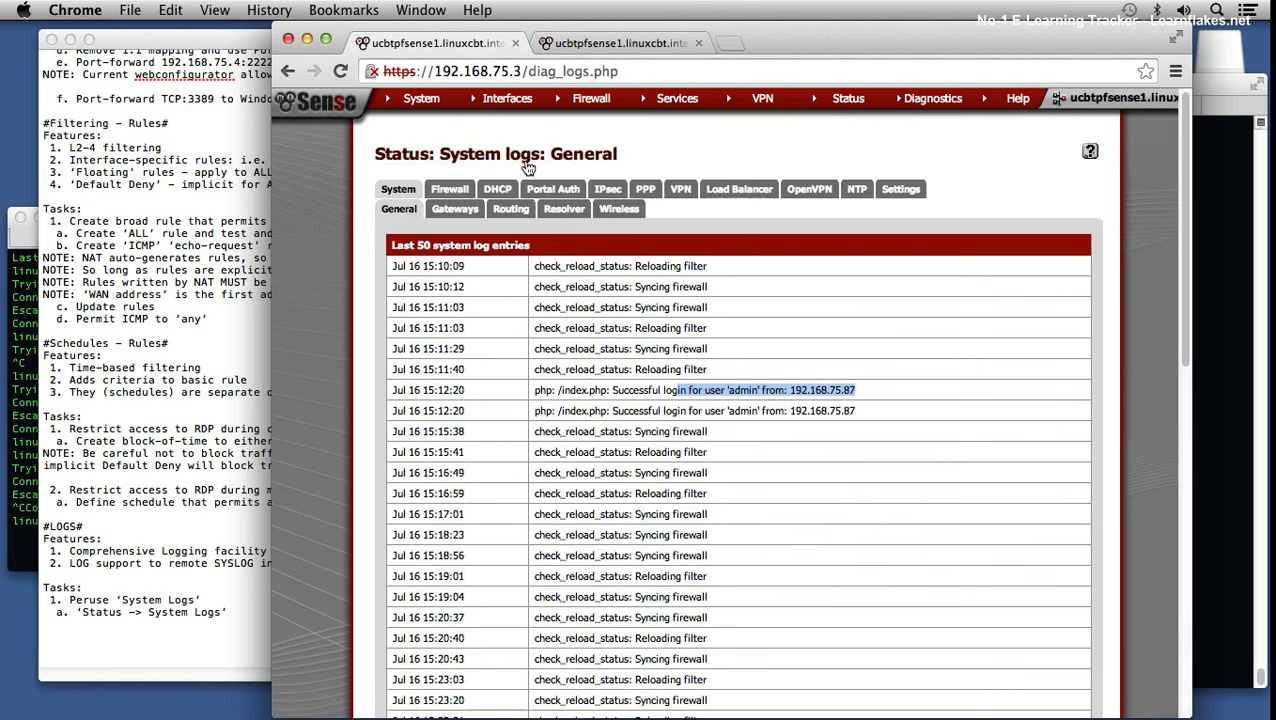
mouse_move(420, 105)
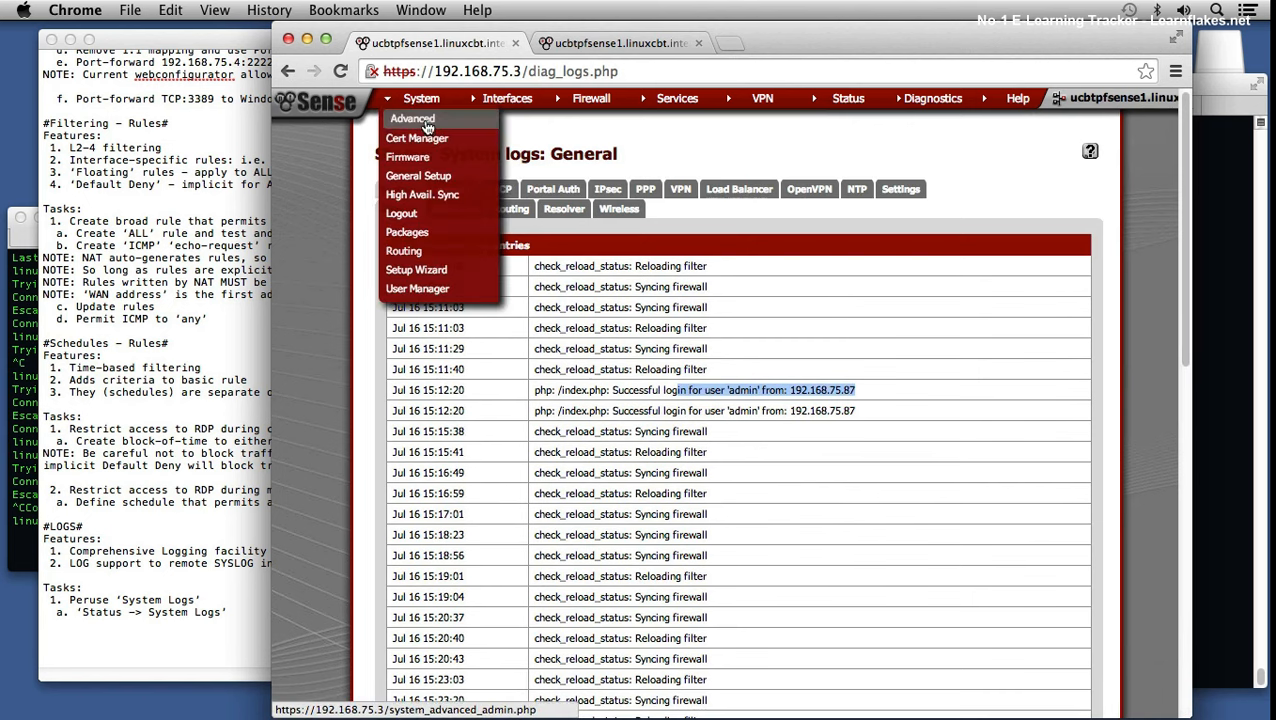
click(428, 126)
Step: Change webConfigurator Max Processes from 2 to 5, save, and dismiss the confirmation banner
drag(587, 400, 522, 388)
text(5)
scroll(833, 404, down, 10)
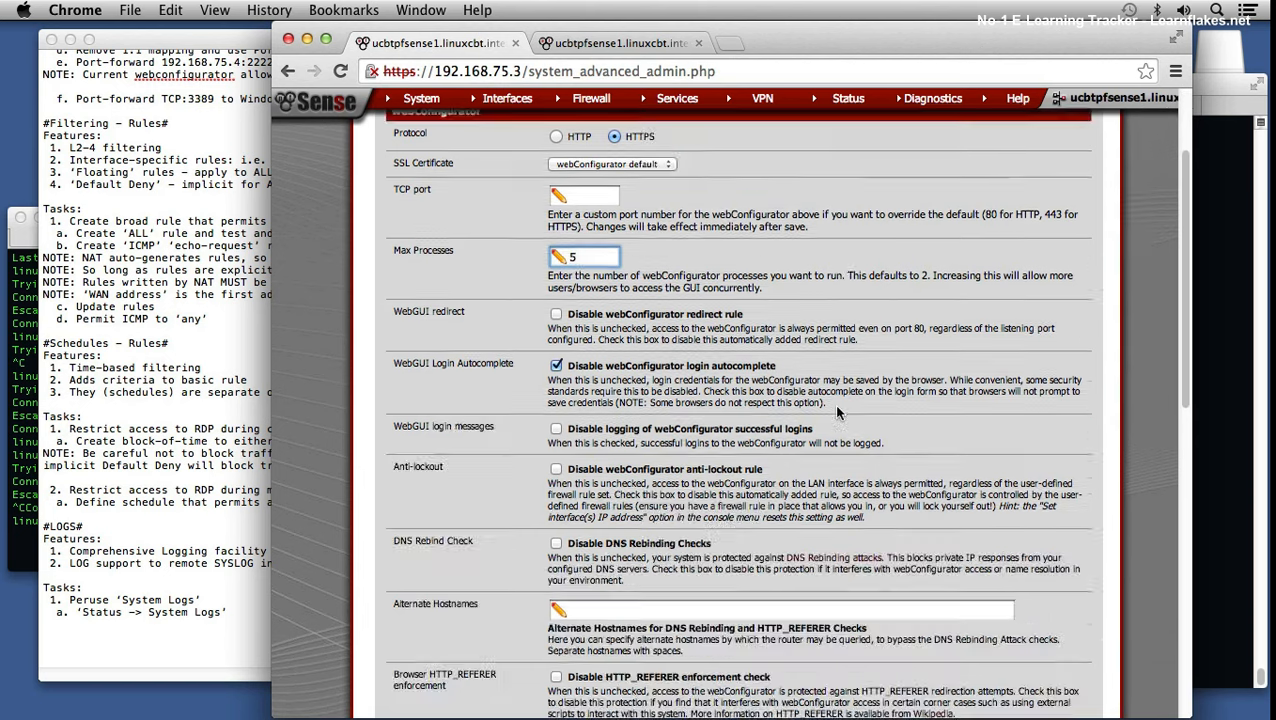
click(571, 510)
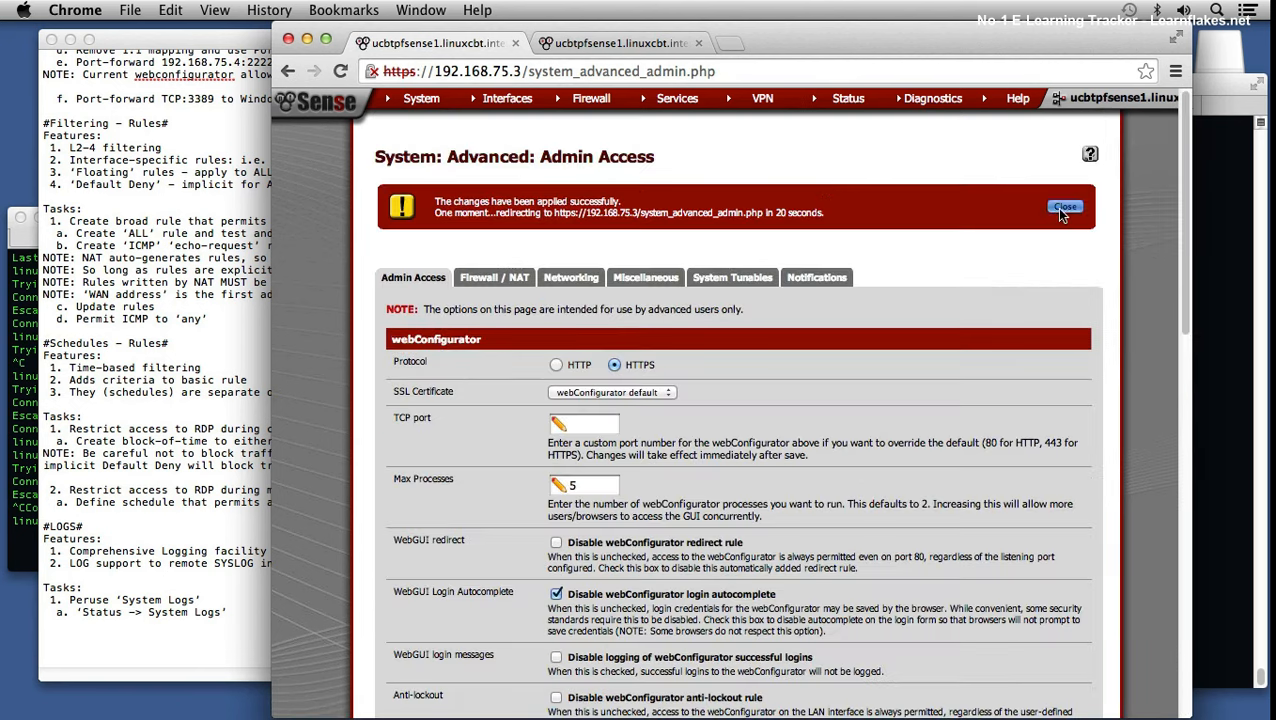
click(1063, 209)
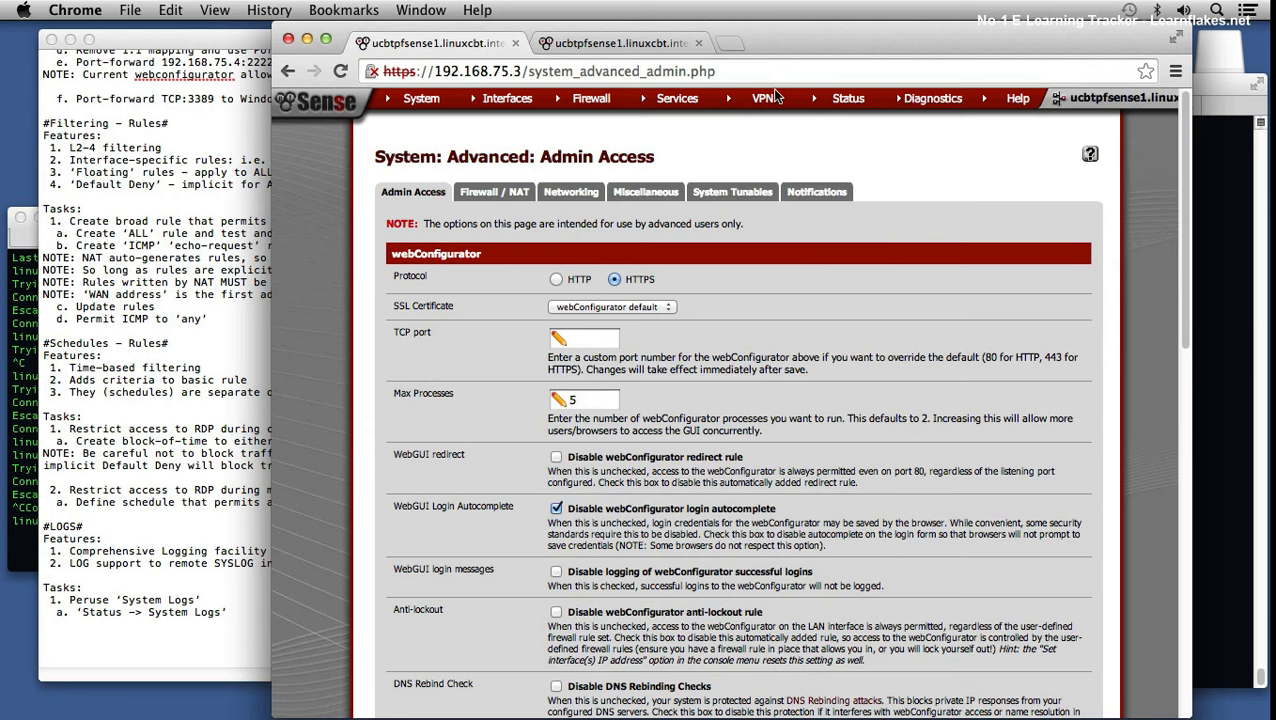
mouse_move(848, 98)
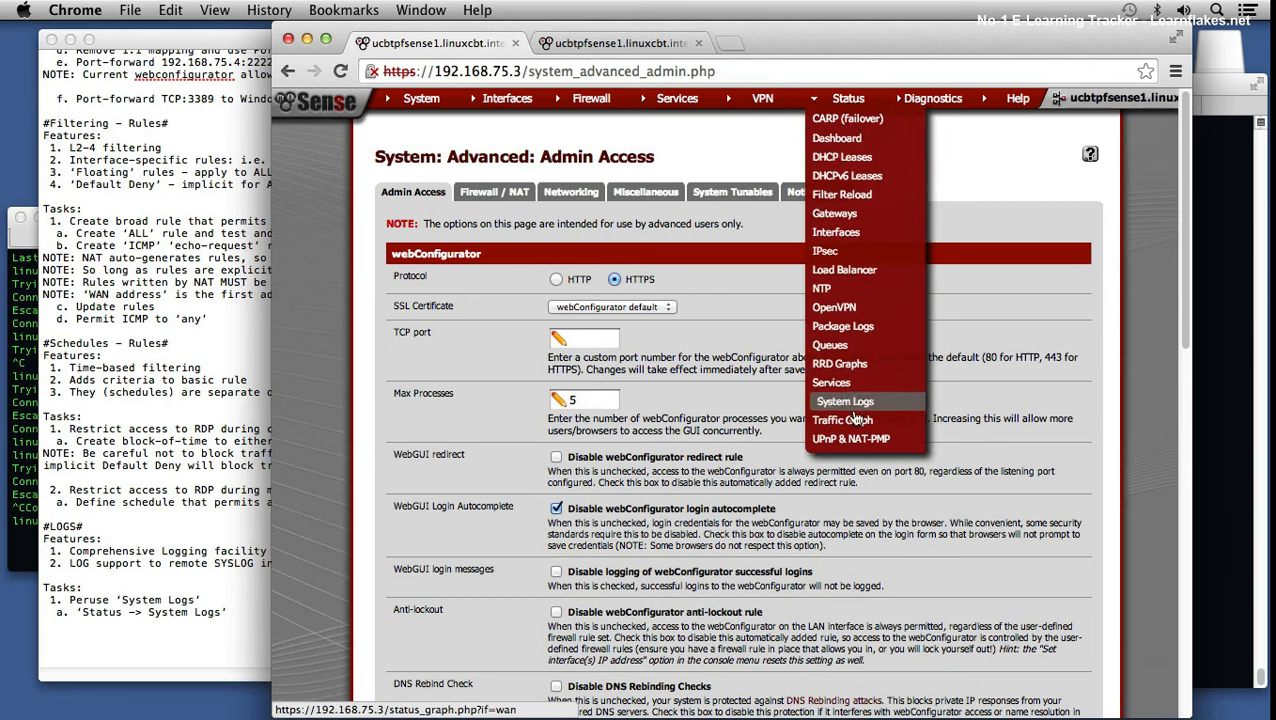
Step: Open the General system log and filter it for 'reload' entries
click(850, 404)
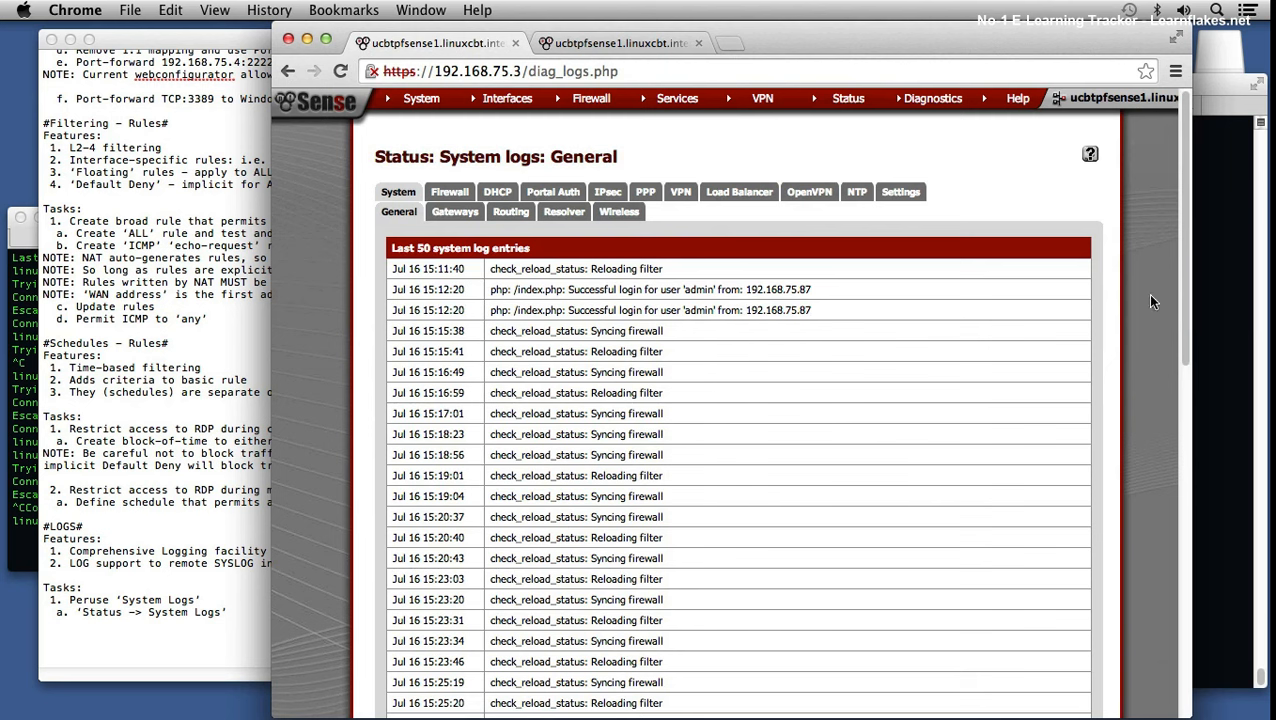
drag(1180, 283, 1168, 573)
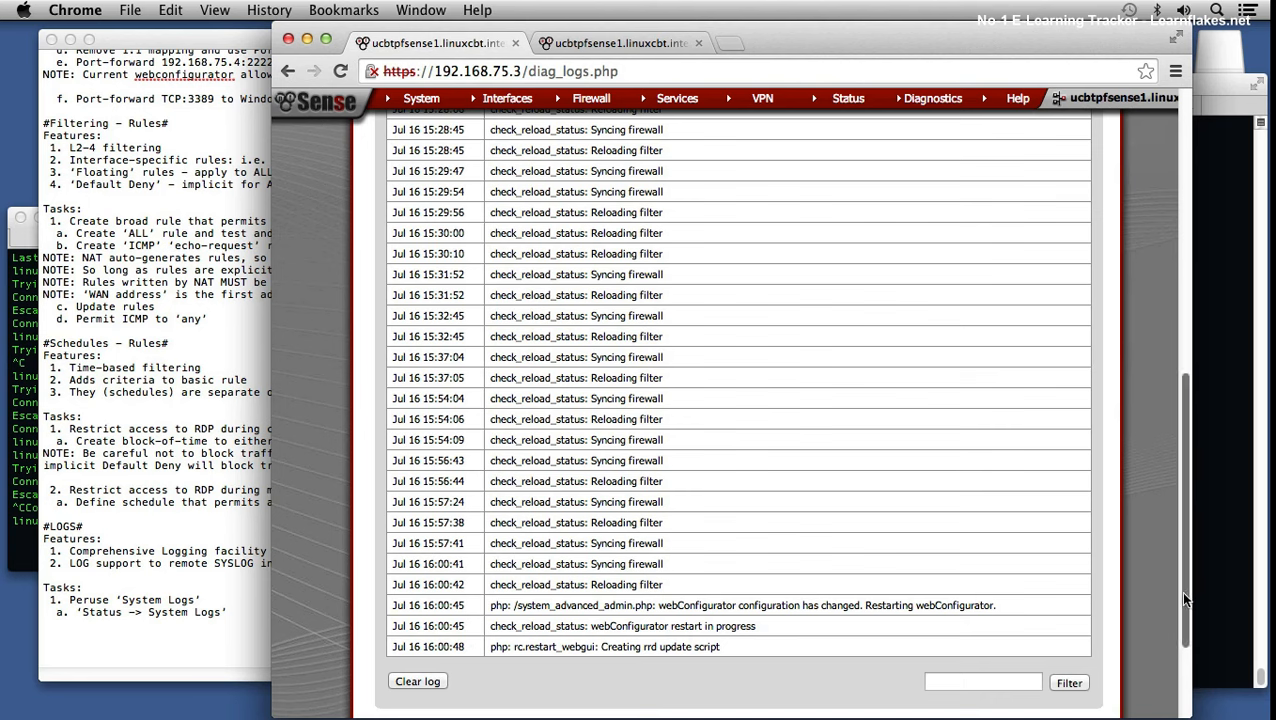
click(980, 684)
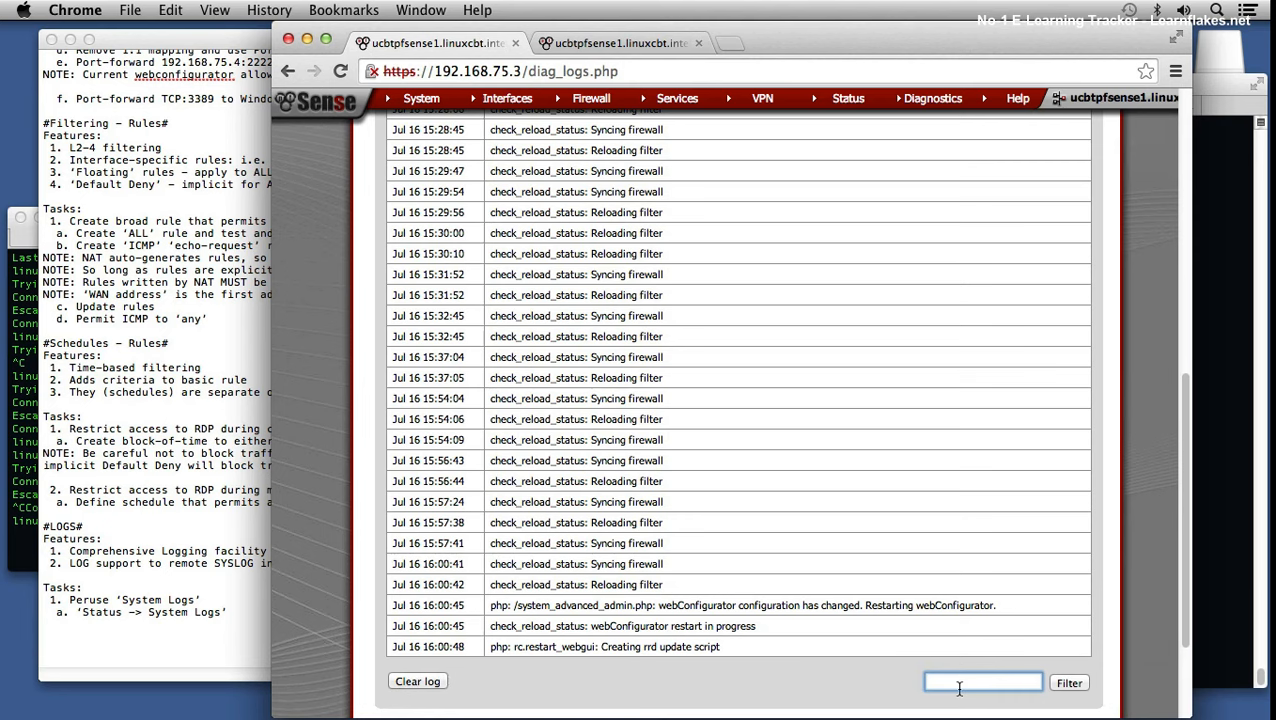
text(reload)
key(Return)
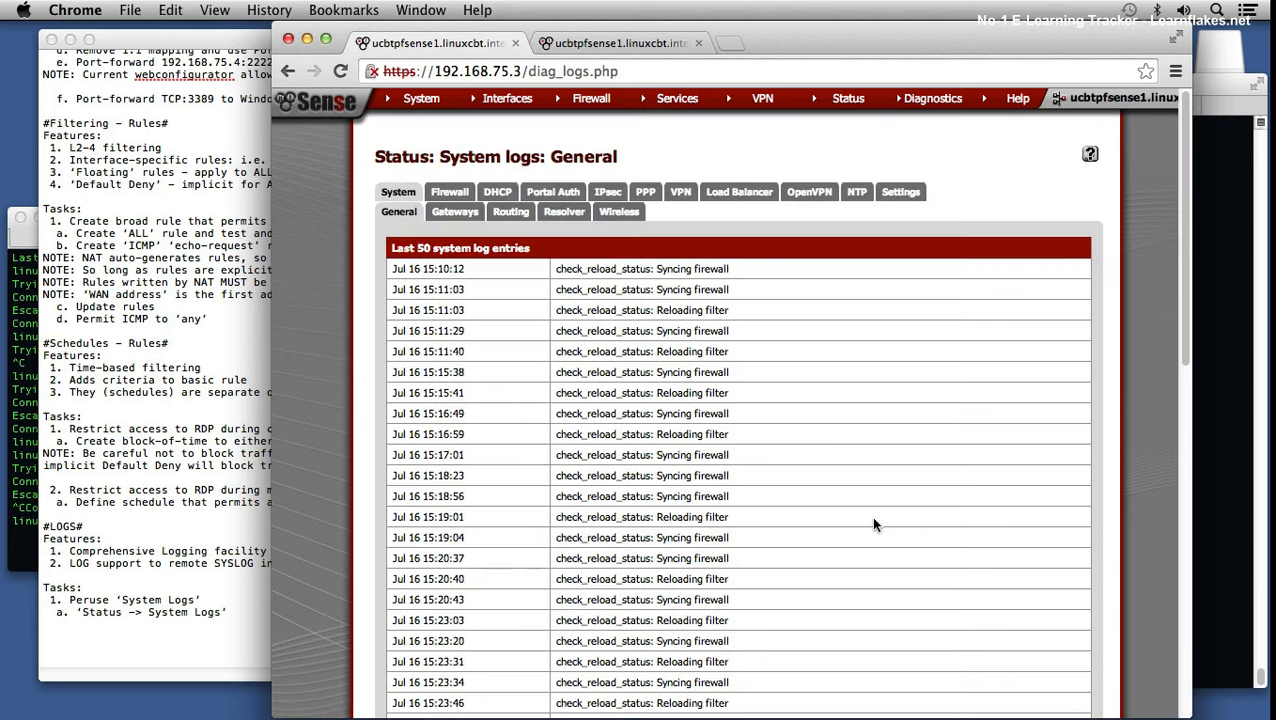
Step: Remove the 'reload' filter to show all entries, then clear the General system log
scroll(870, 515, down, 10)
drag(975, 531, 852, 541)
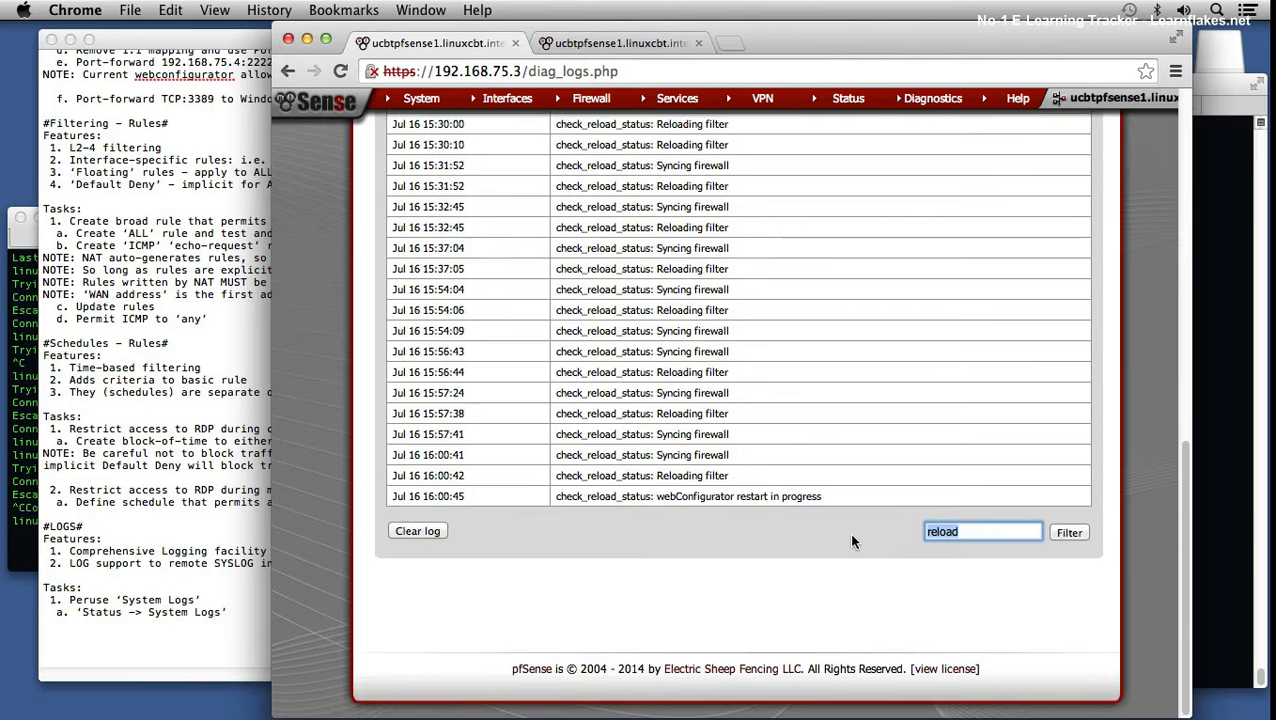
key(BackSpace)
key(Return)
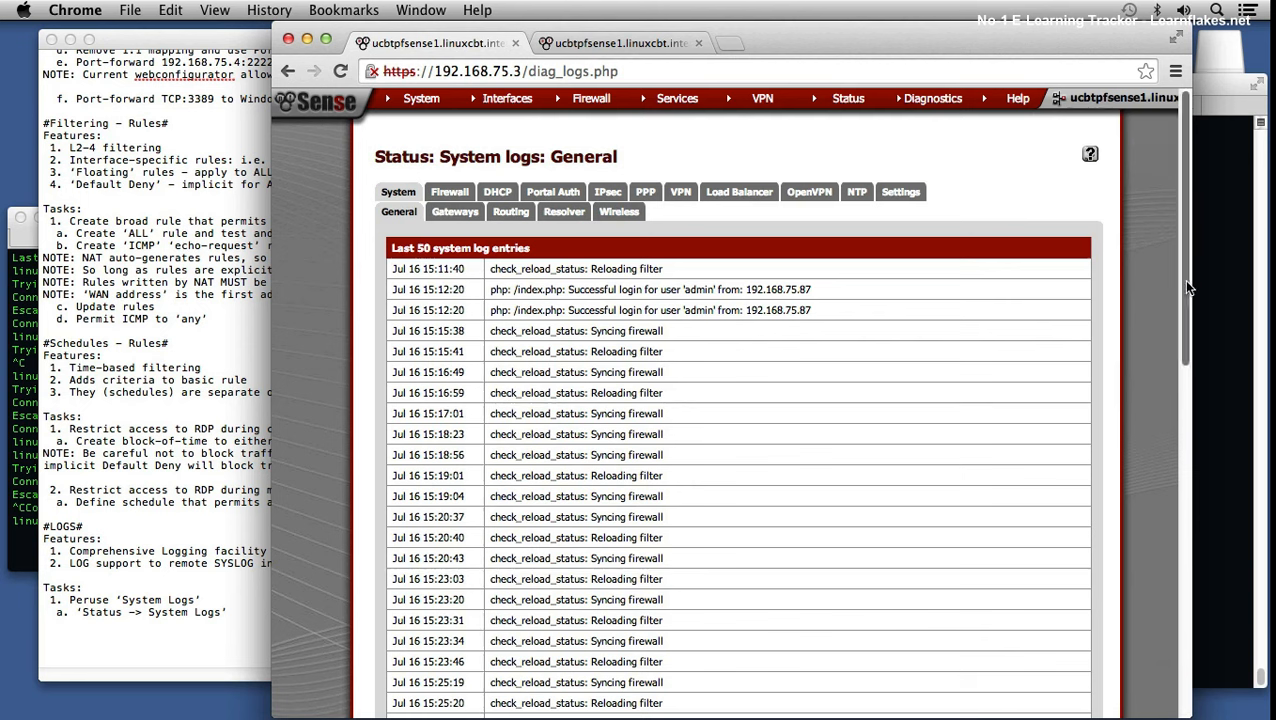
drag(1187, 285, 1203, 597)
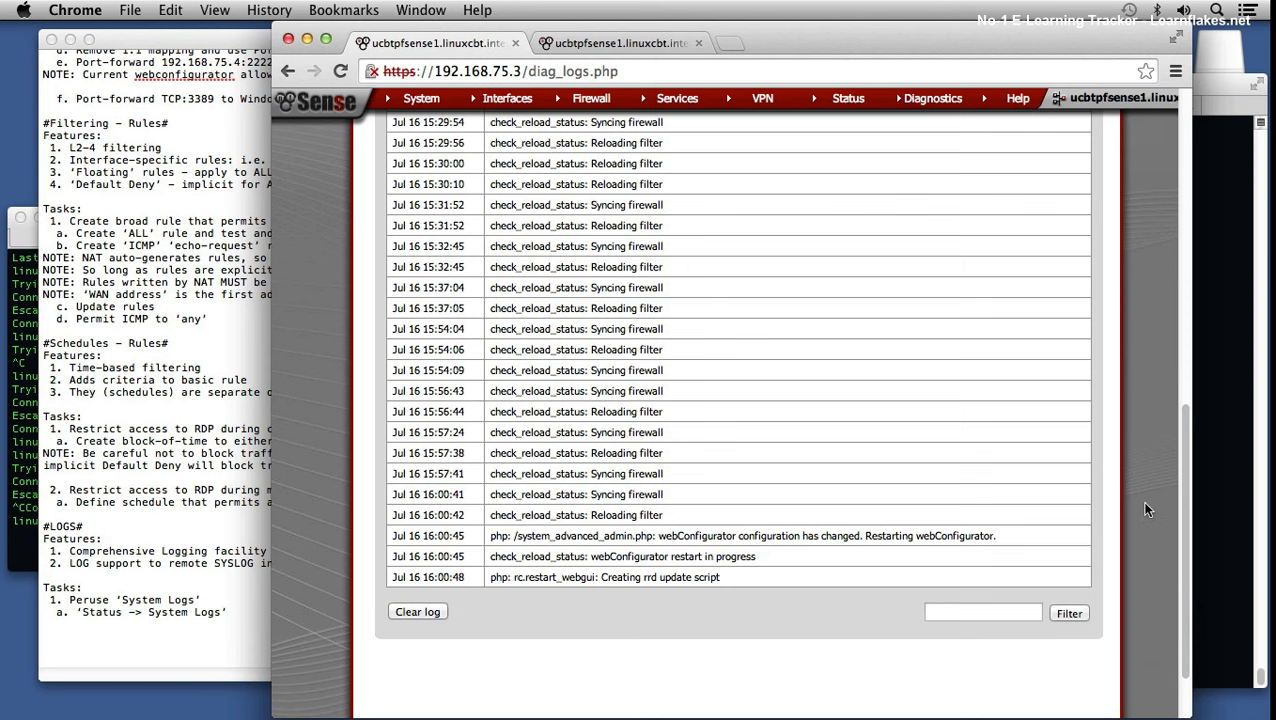
scroll(1186, 336, up, 3)
scroll(1186, 336, up, 10)
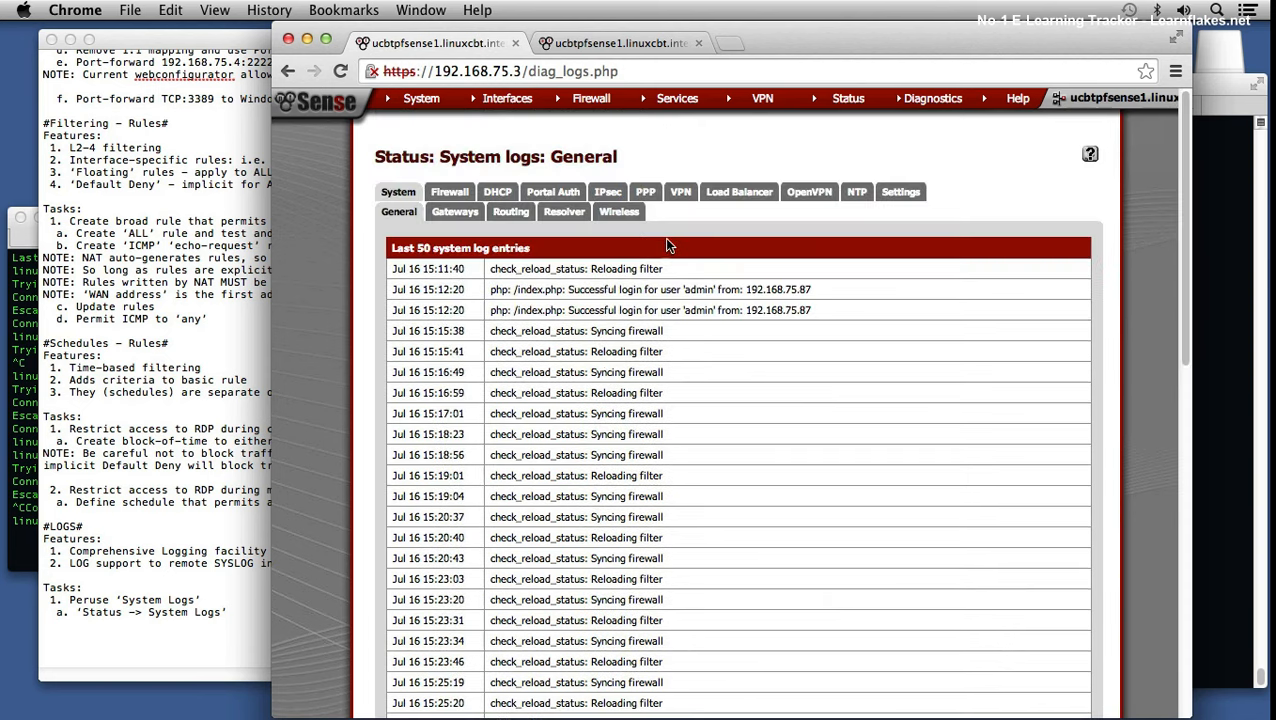
scroll(789, 392, down, 15)
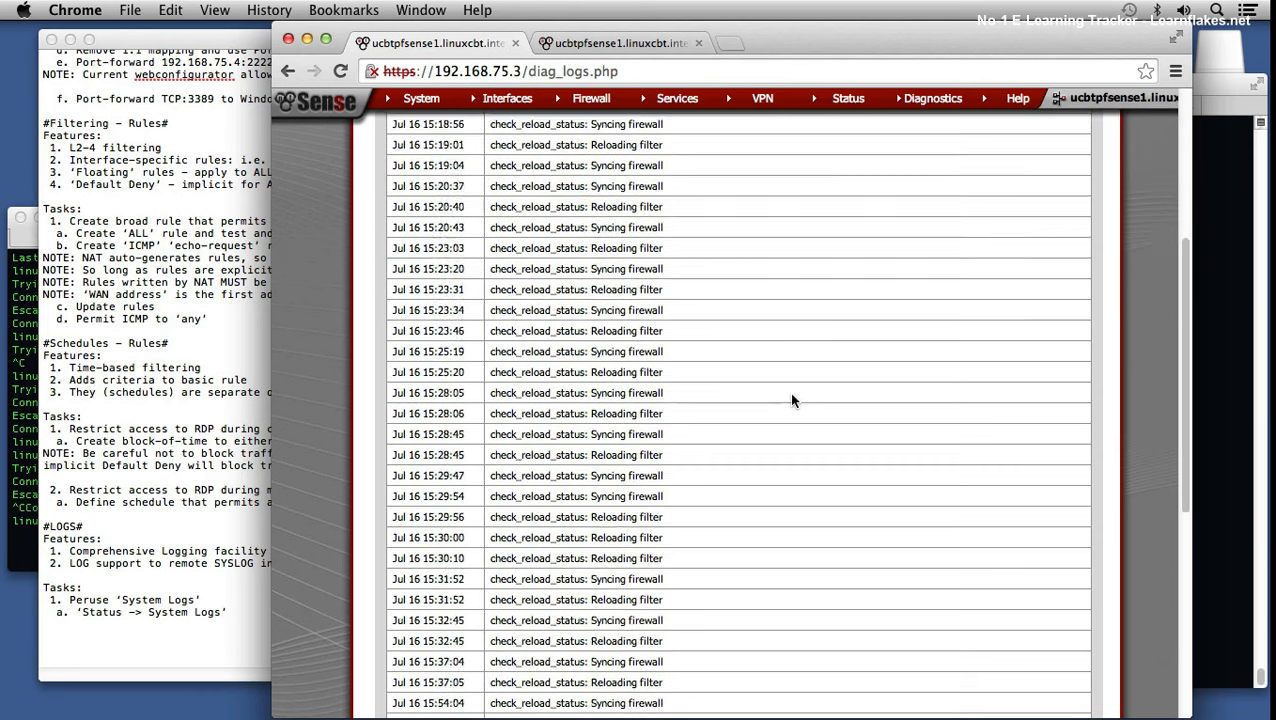
click(416, 529)
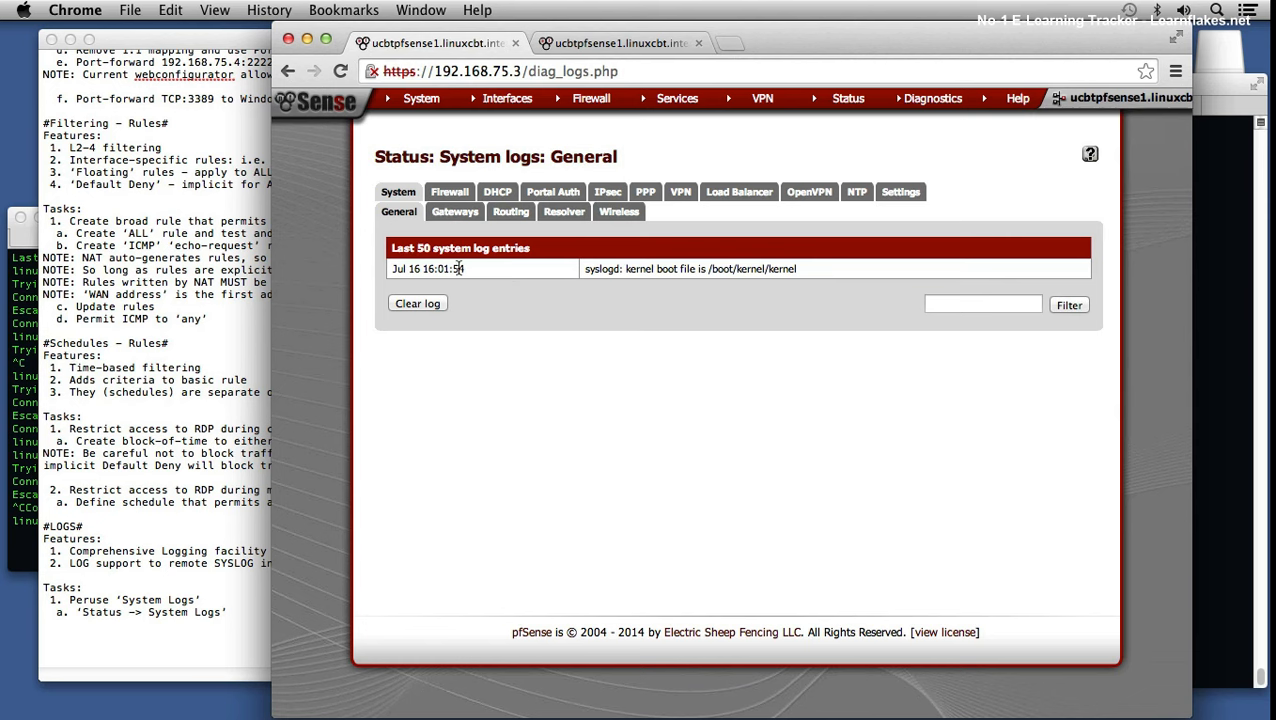
Step: Inspect the remaining syslogd kernel boot file entry, then bring the TextEdit notes forward
drag(645, 268, 735, 268)
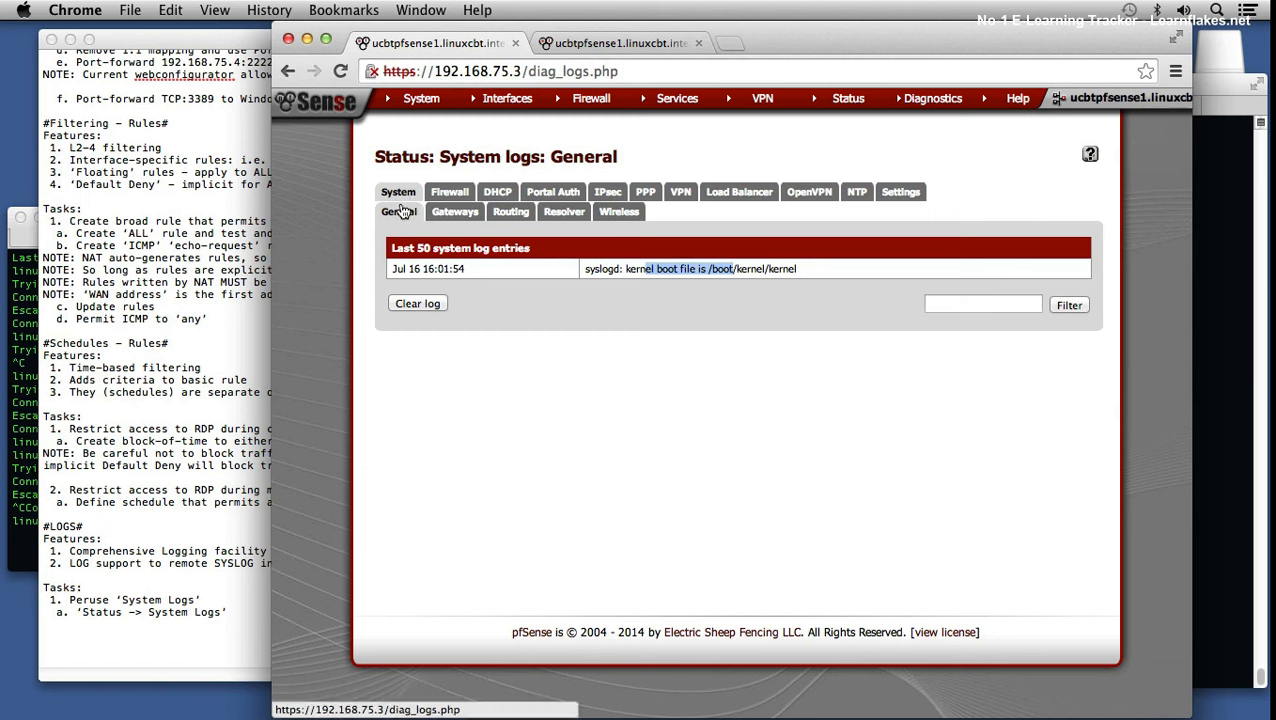
click(523, 404)
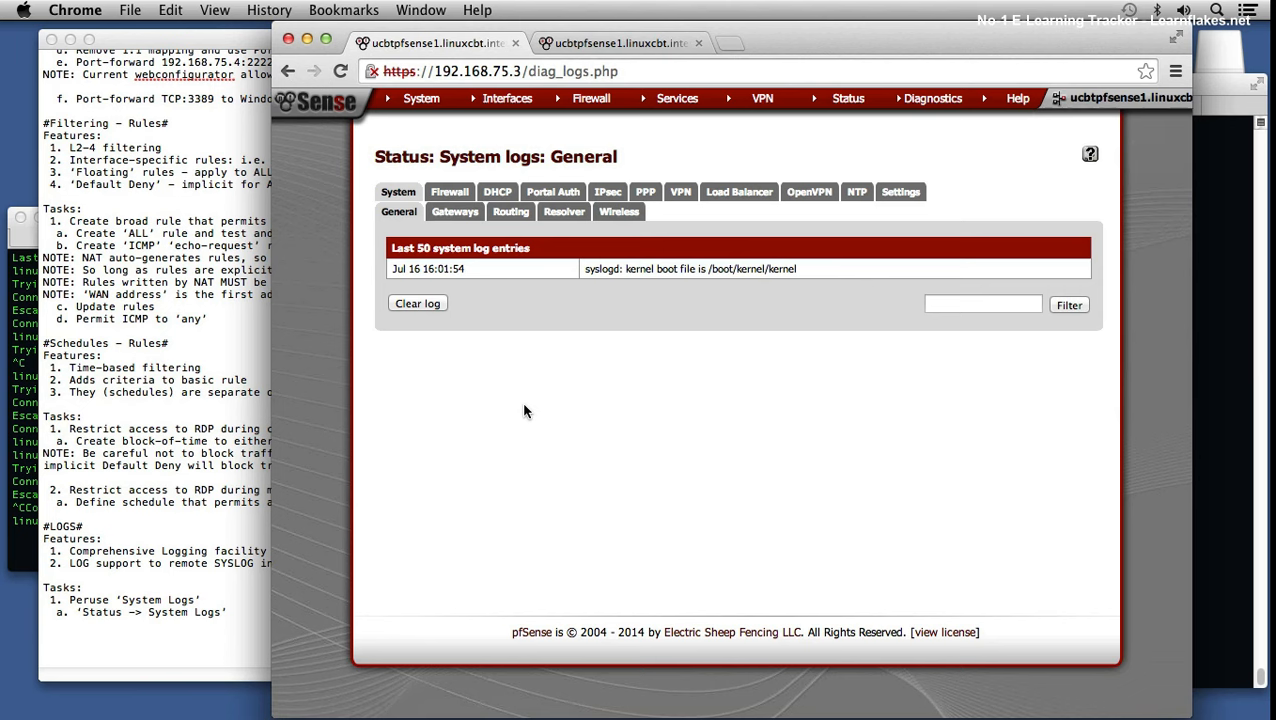
click(228, 610)
Step: Add note line "a1. 'General' - similar to: '/var/log/messages' - general details"
key(Return)
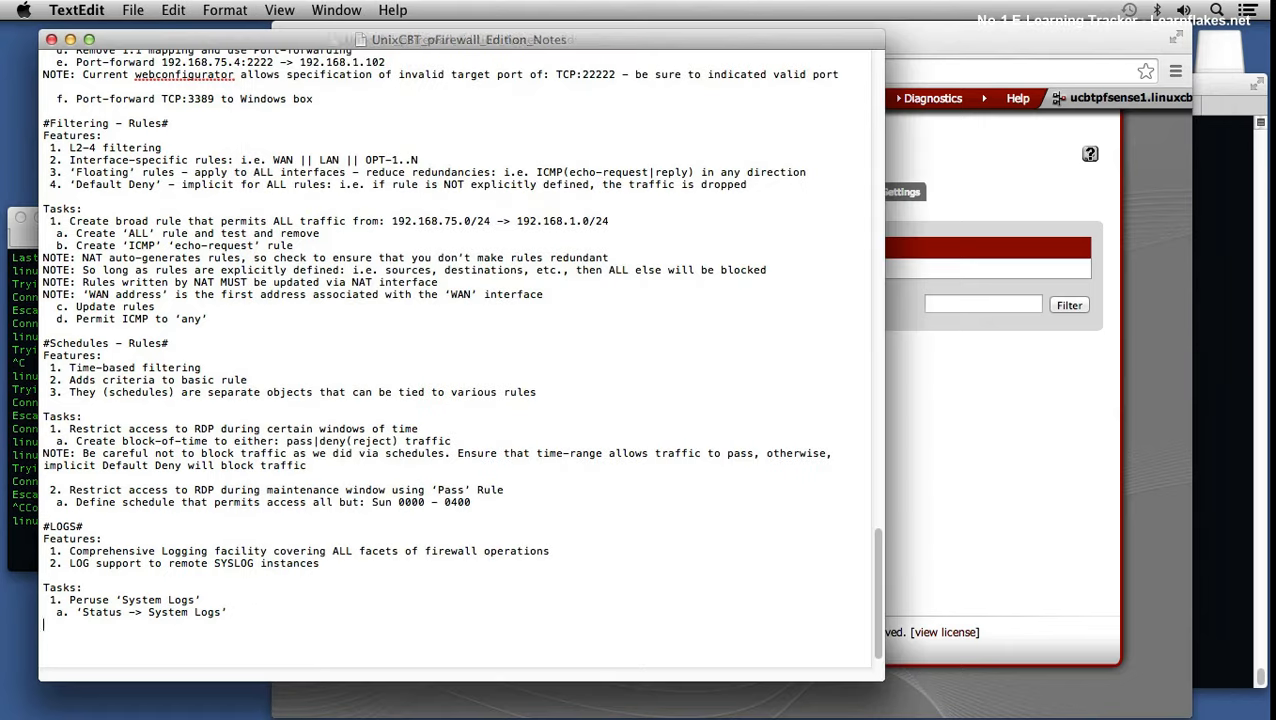
text(a1. )
text('Gee)
key(BackSpace)
text(nerl)
key(BackSpace)
text(al' - similar to)
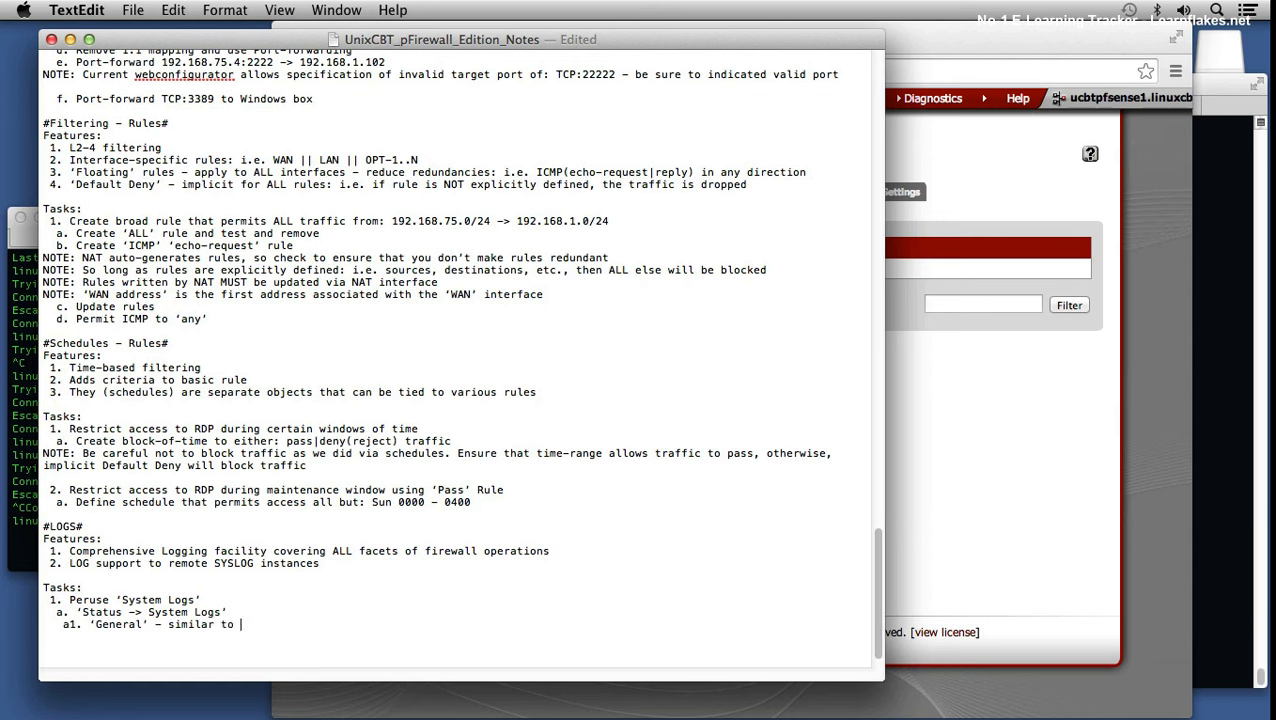
key(BackSpace)
text(: '/var/log/messages' - general details)
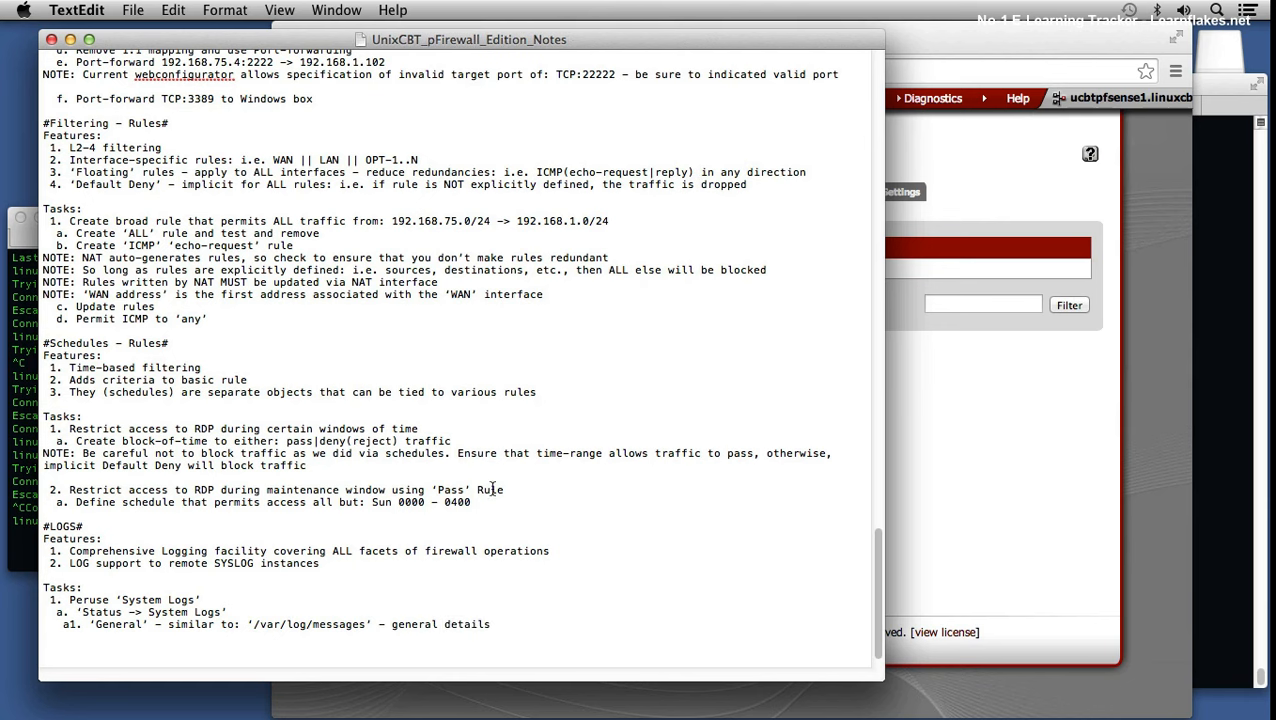
click(951, 548)
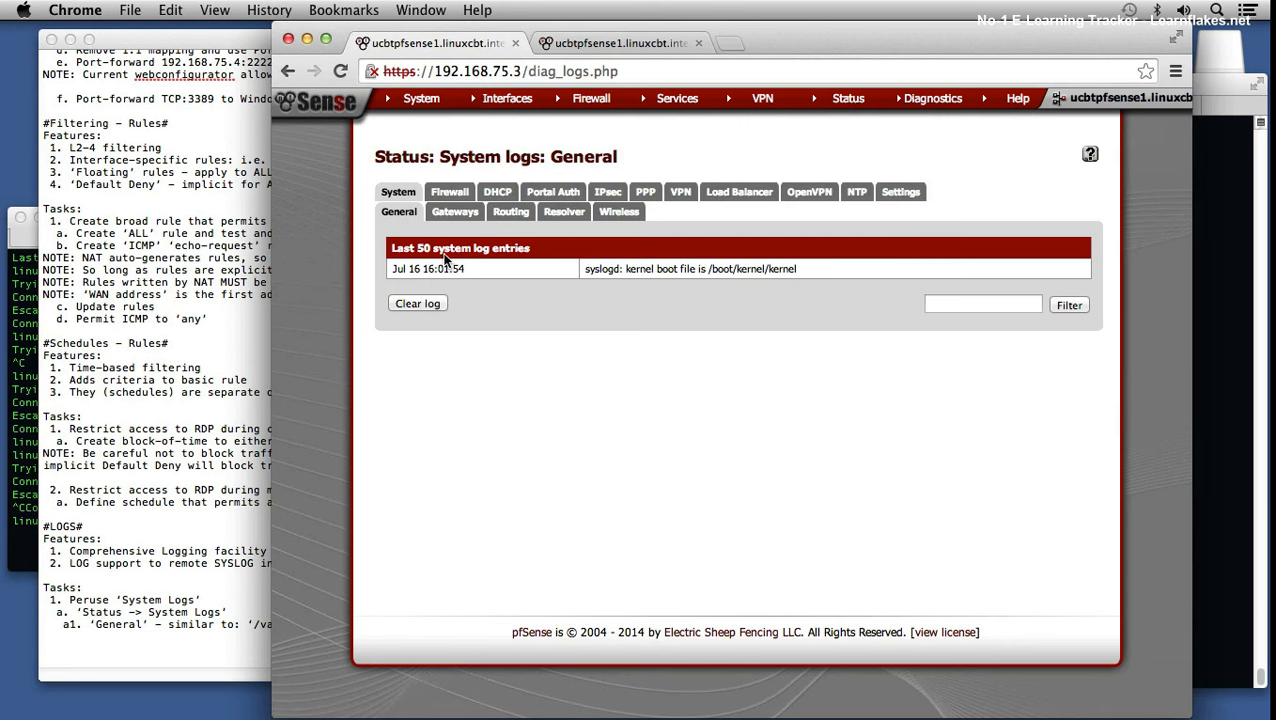
Step: Clear the system log again, look over the Firewall log, then return to the General log
click(419, 301)
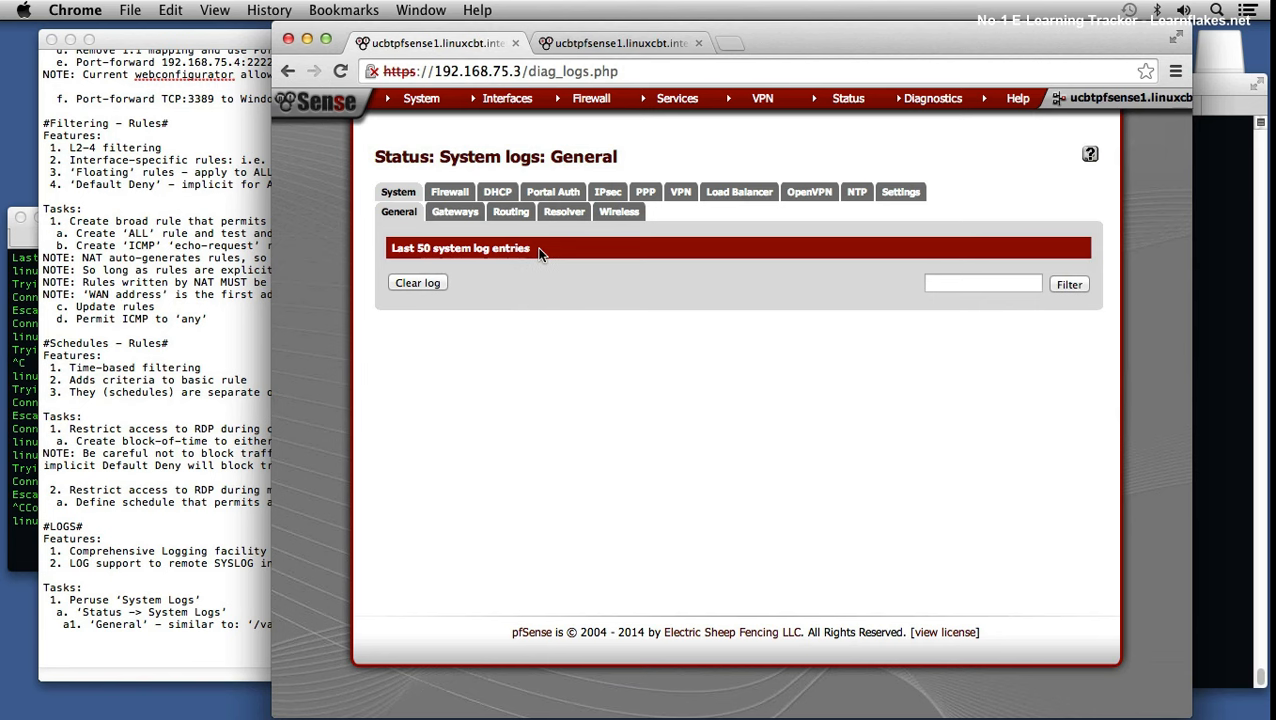
click(449, 193)
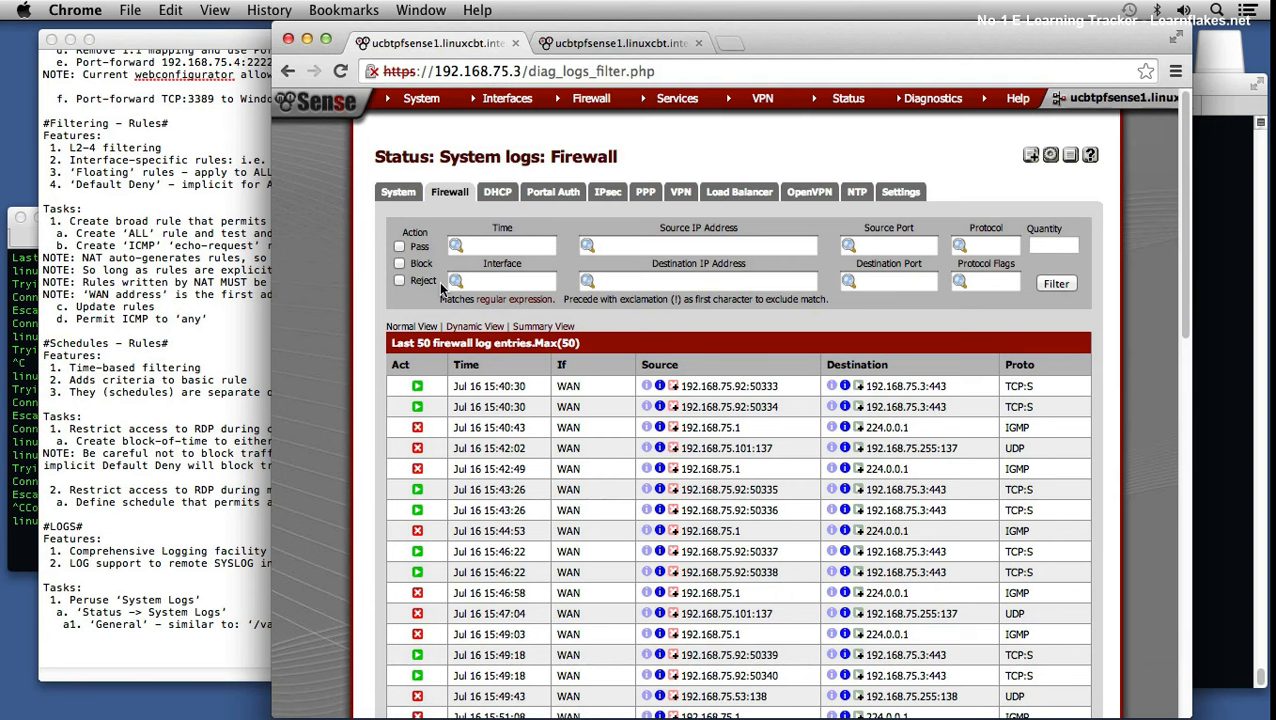
click(399, 193)
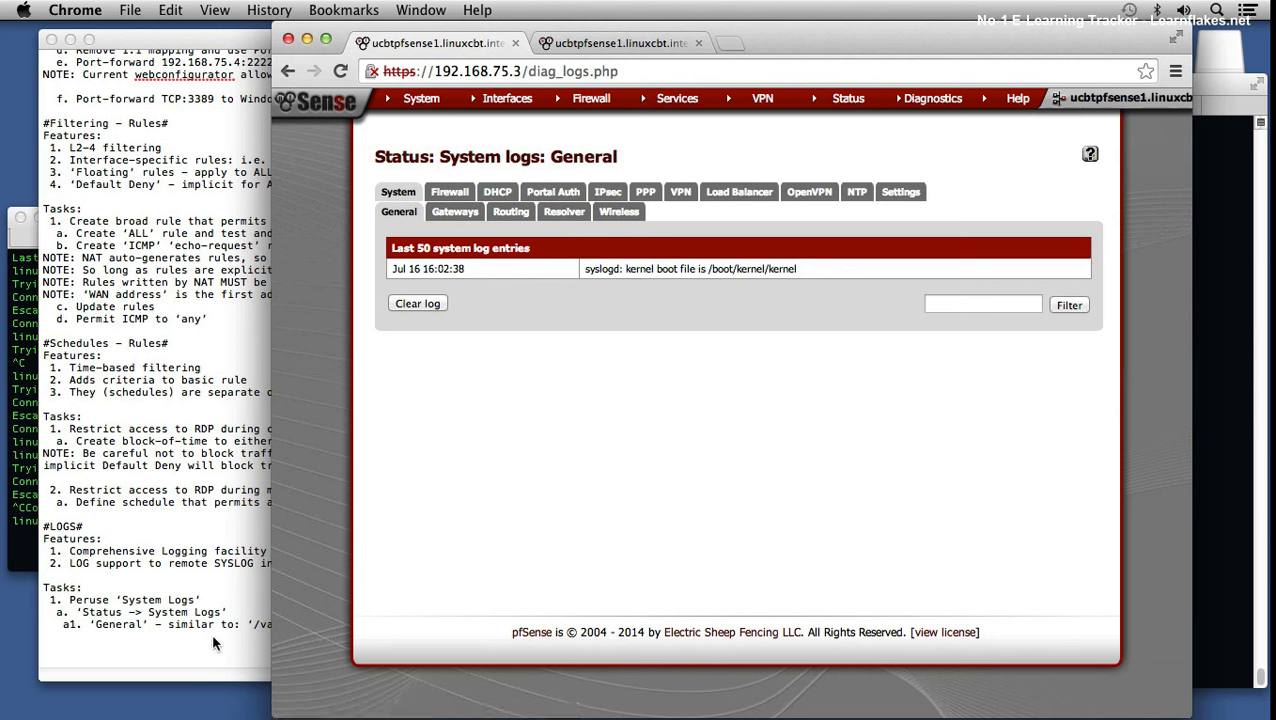
click(130, 625)
Step: Edit note a1 to read 'System -> General' with correct quote marks, and save
click(93, 624)
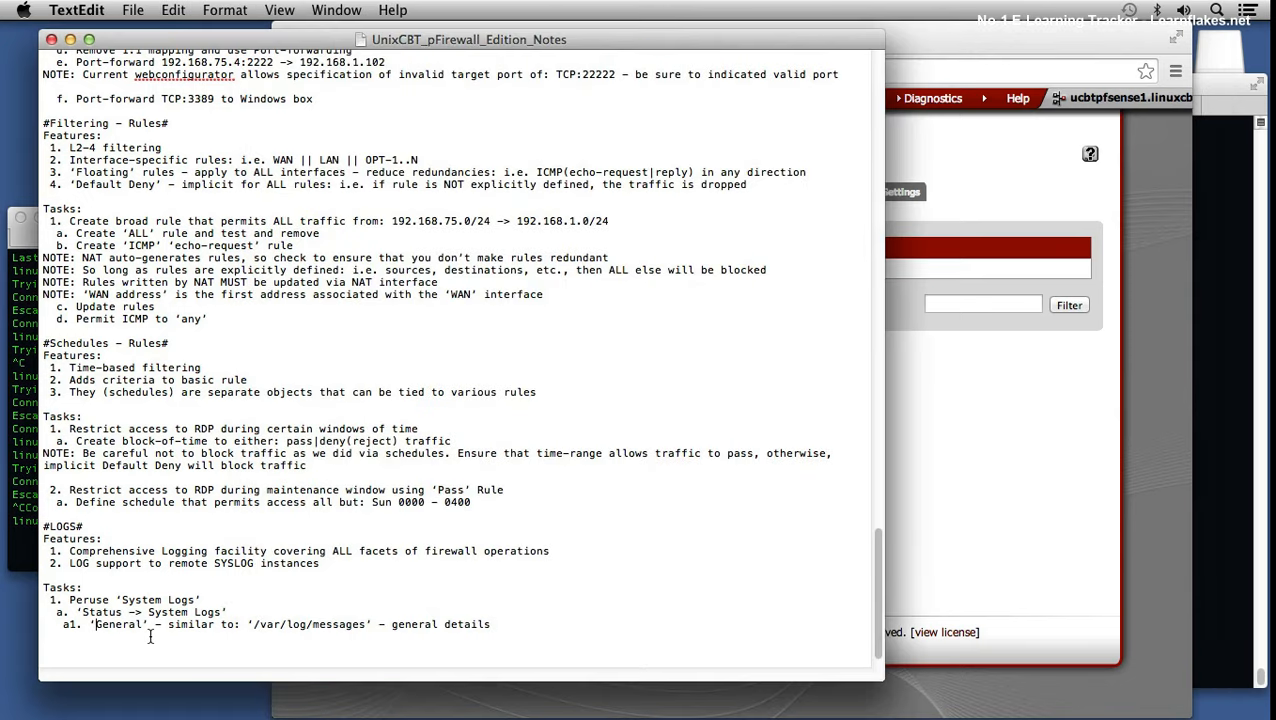
key(Left)
text(JJ)
key(Right)
key(BackSpace)
key(BackSpace)
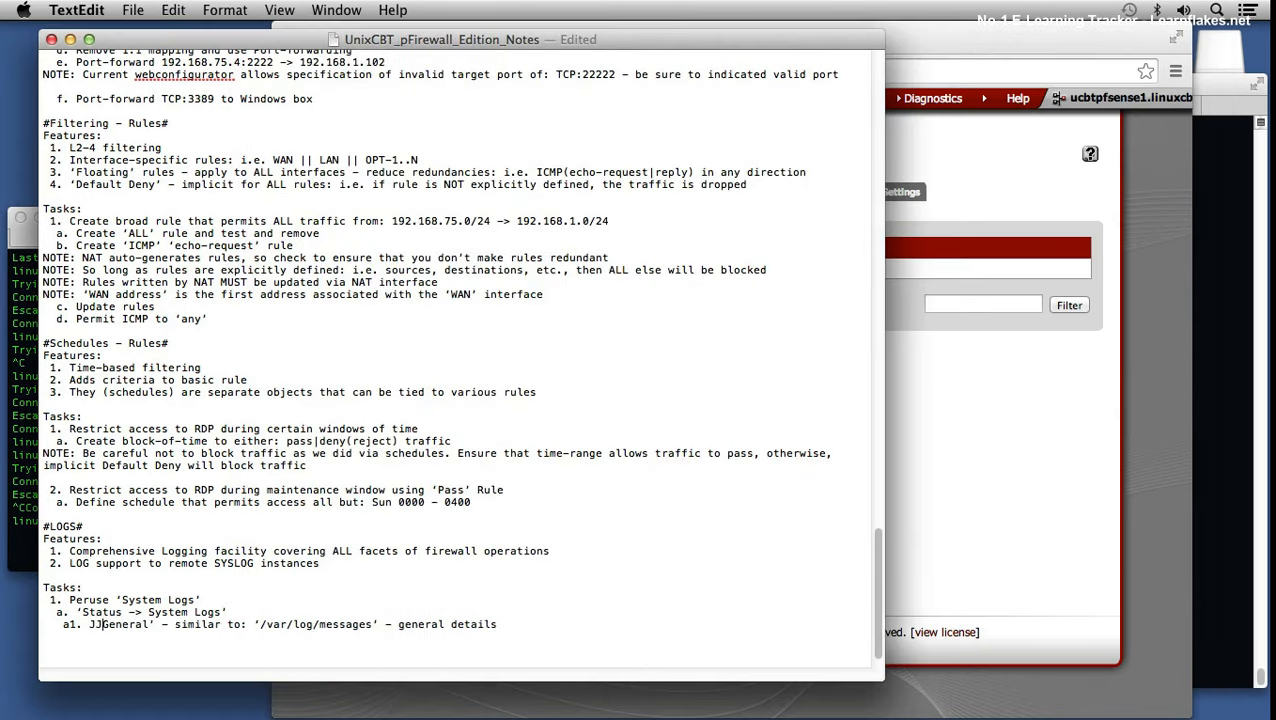
key(BackSpace)
text(System)
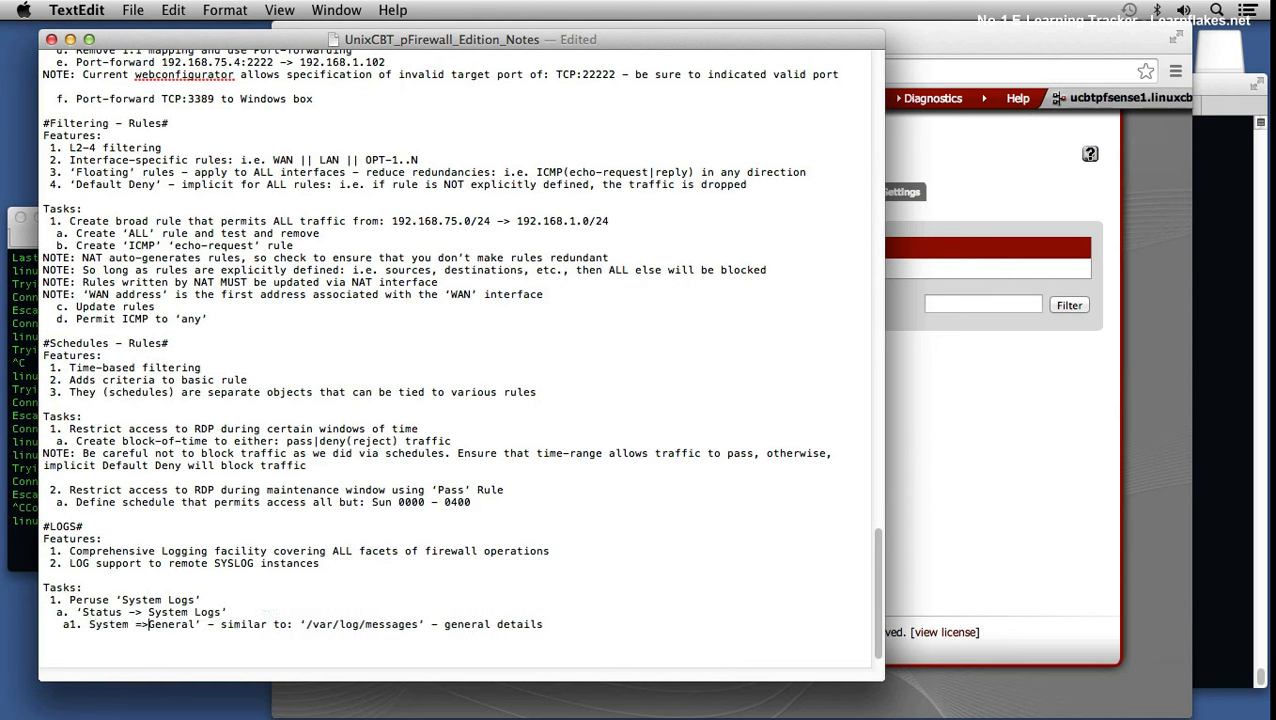
text( ->)
key(Left)
key(Left)
key(Left)
key(Left)
key(Left)
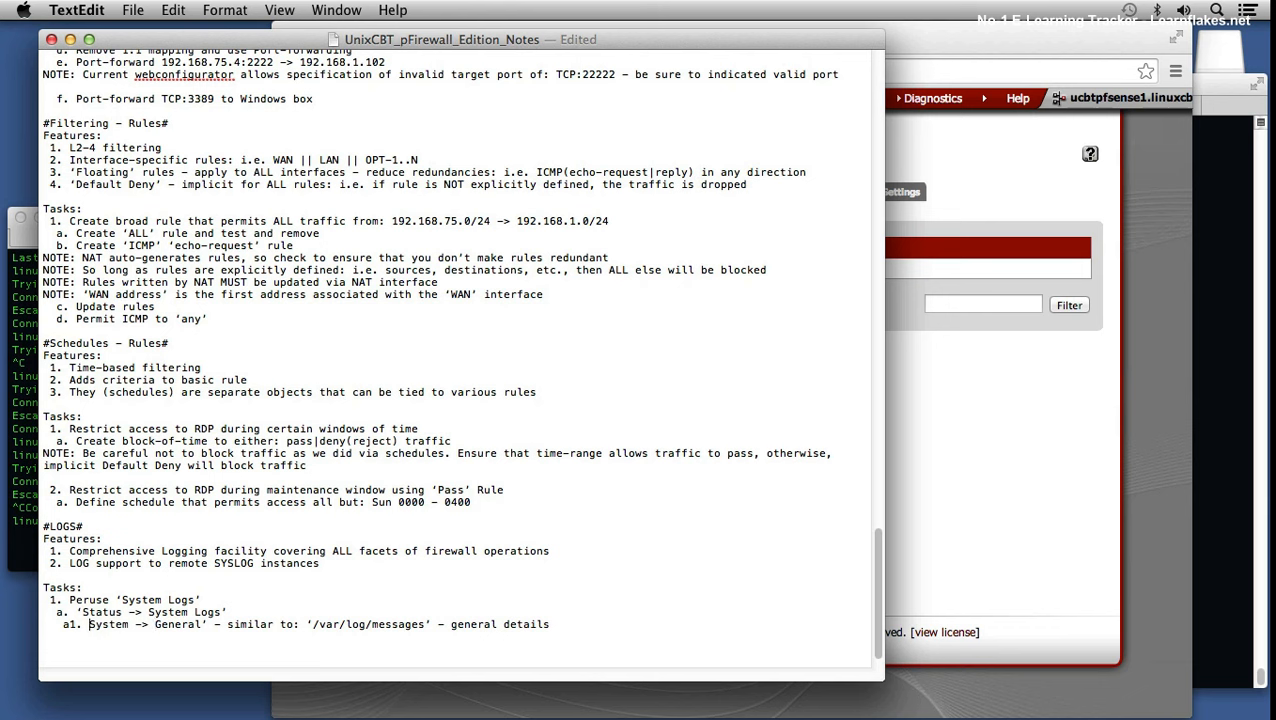
key(Return)
key(BackSpace)
text(')
key(cmd+s)
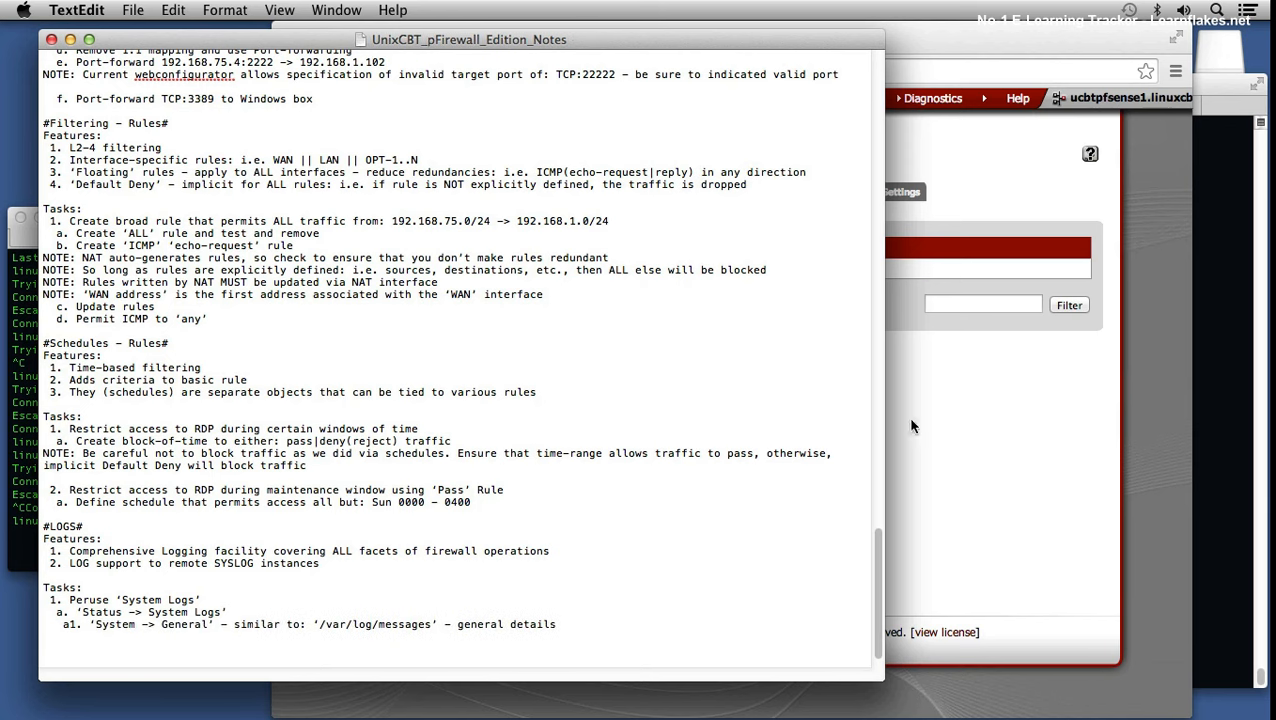
click(985, 408)
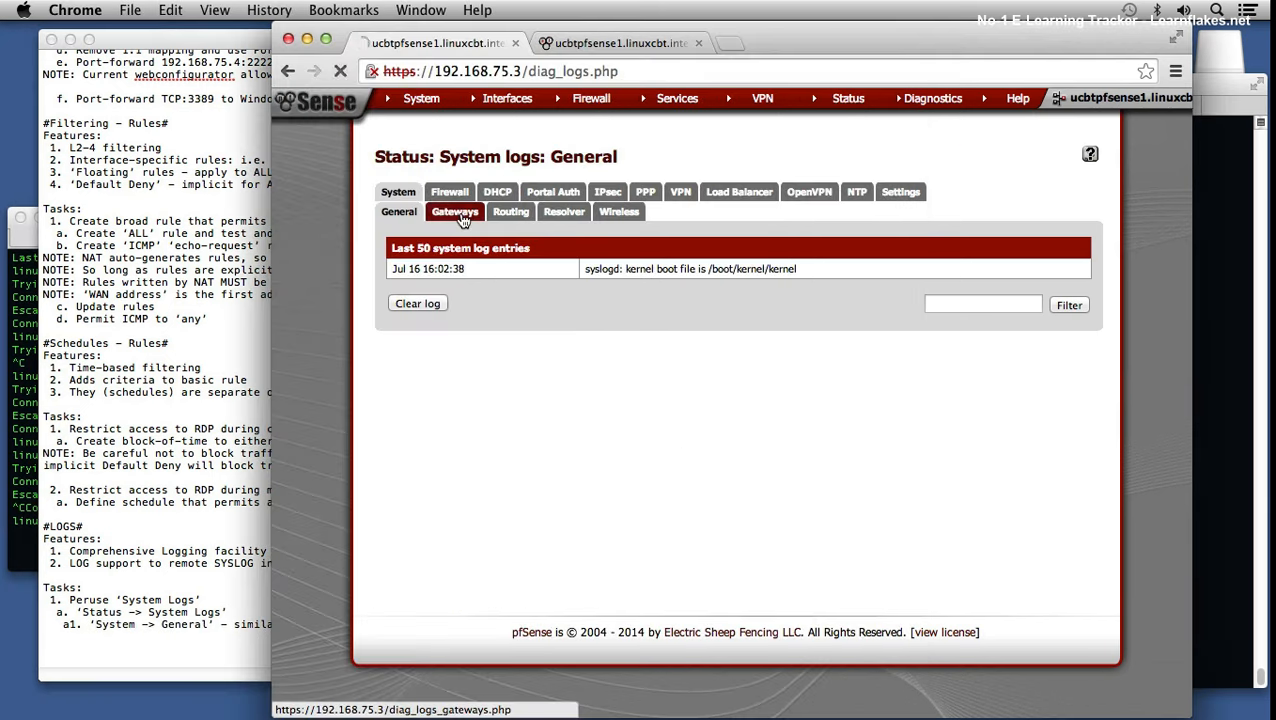
Step: Open the Gateways system log and examine the 17:14:15 WAN_DHCP gateway-down alarm
click(460, 216)
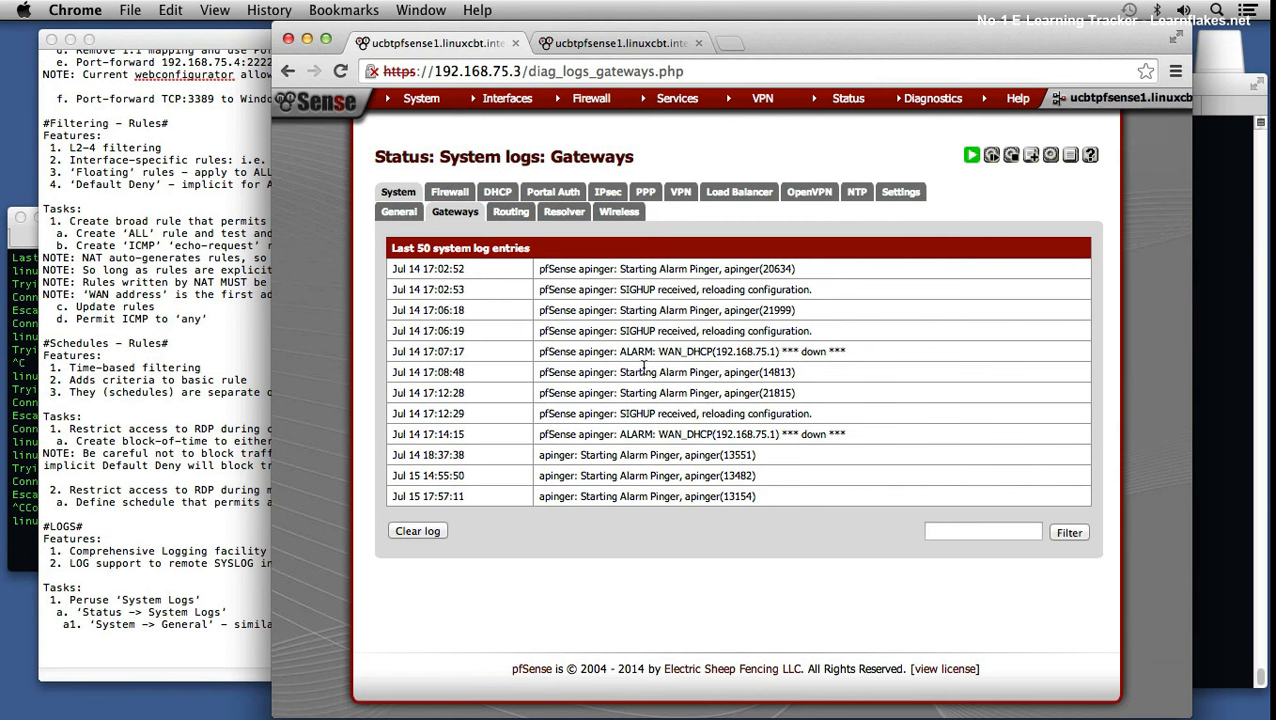
drag(664, 434, 710, 434)
drag(686, 434, 738, 436)
drag(738, 436, 725, 435)
click(716, 441)
drag(722, 435, 707, 436)
drag(416, 434, 437, 435)
drag(702, 436, 805, 438)
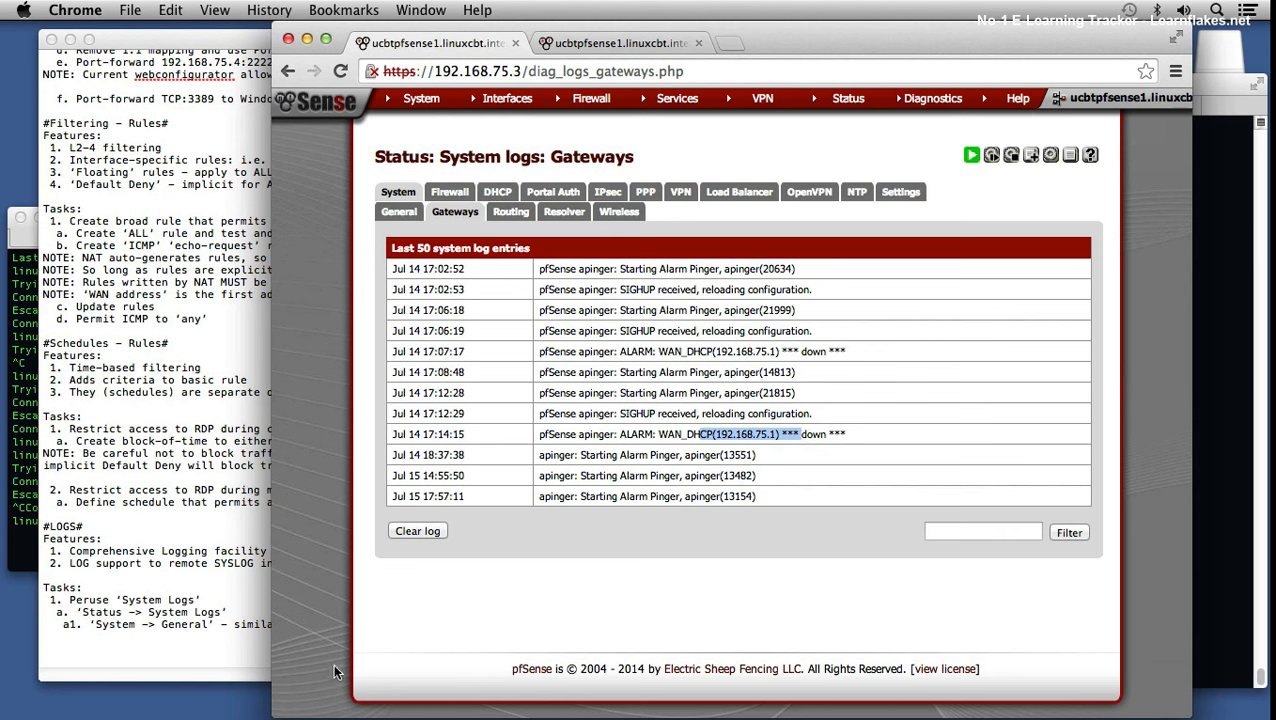
click(183, 624)
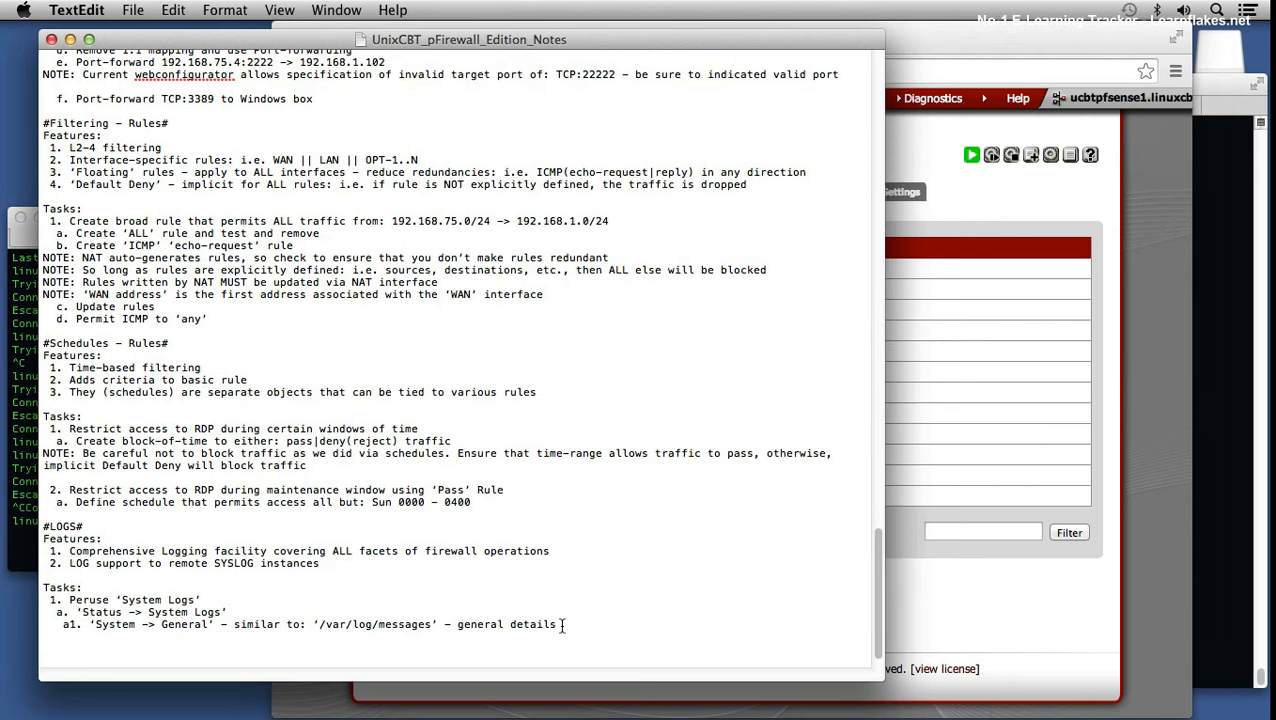
Step: Add and save note "a2. 'System -> Gateways' - details ability to communicate with various KNOWN gateways, including upstream gateway"
click(1036, 606)
click(210, 630)
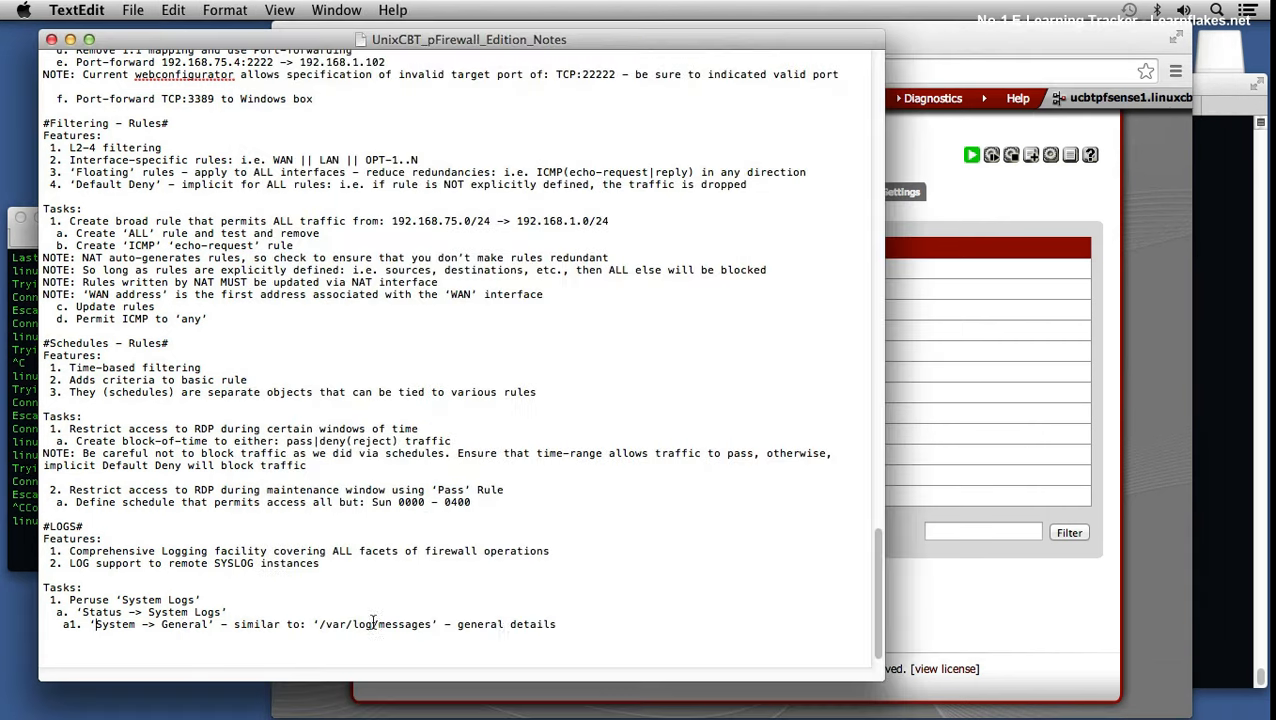
key(Return)
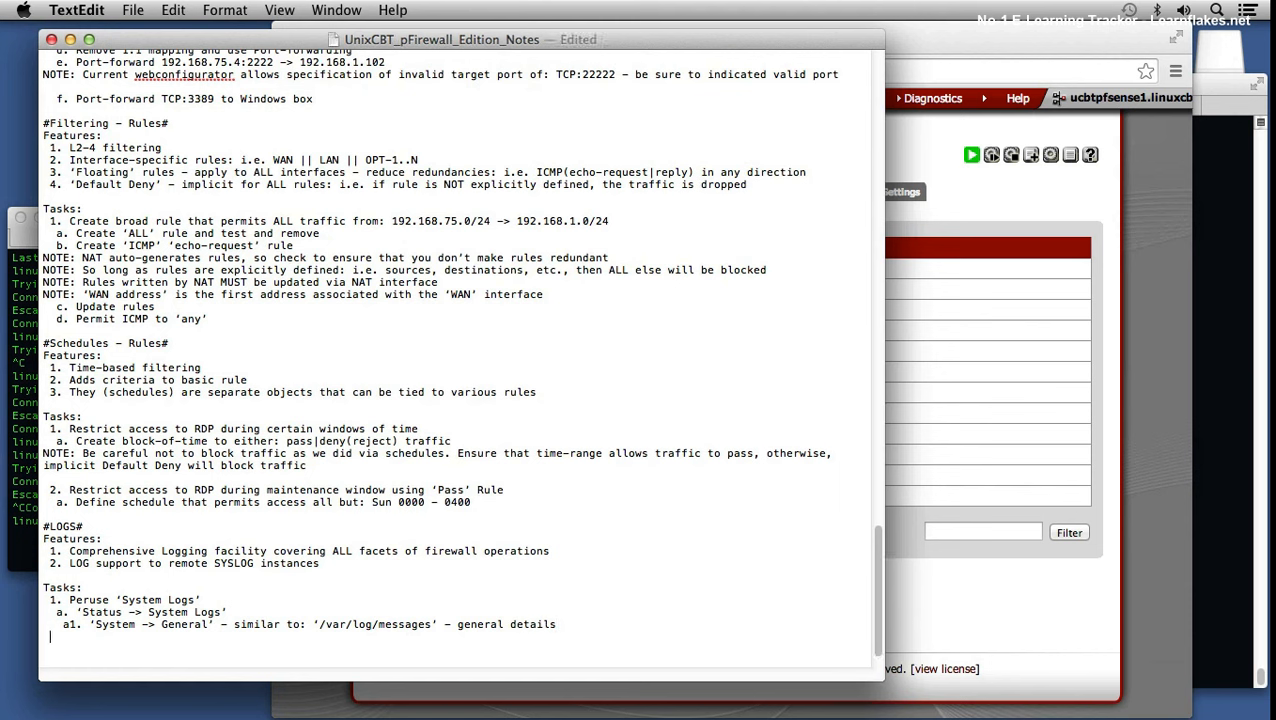
text(a2. 'System -> General)
click(932, 565)
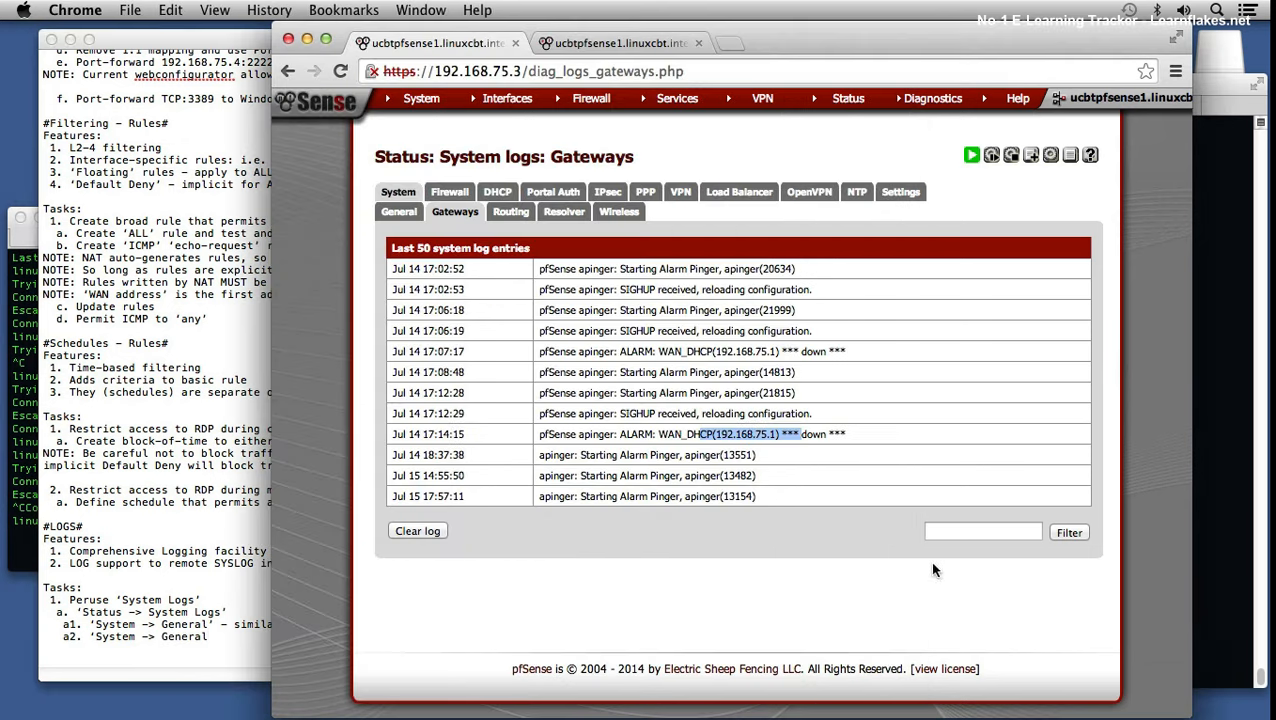
click(217, 639)
key(BackSpace)
key(BackSpace)
key(BackSpace)
key(BackSpace)
key(BackSpace)
text(tewa)
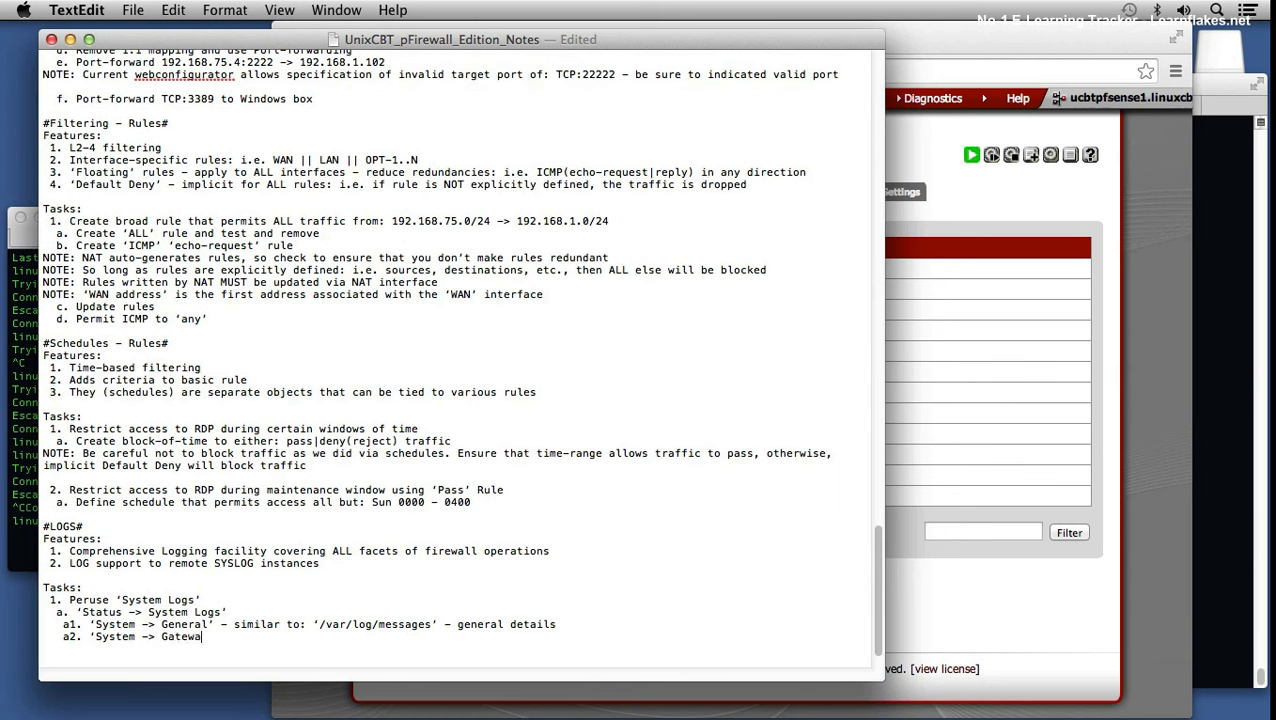
text(ys' - details ability to communicat)
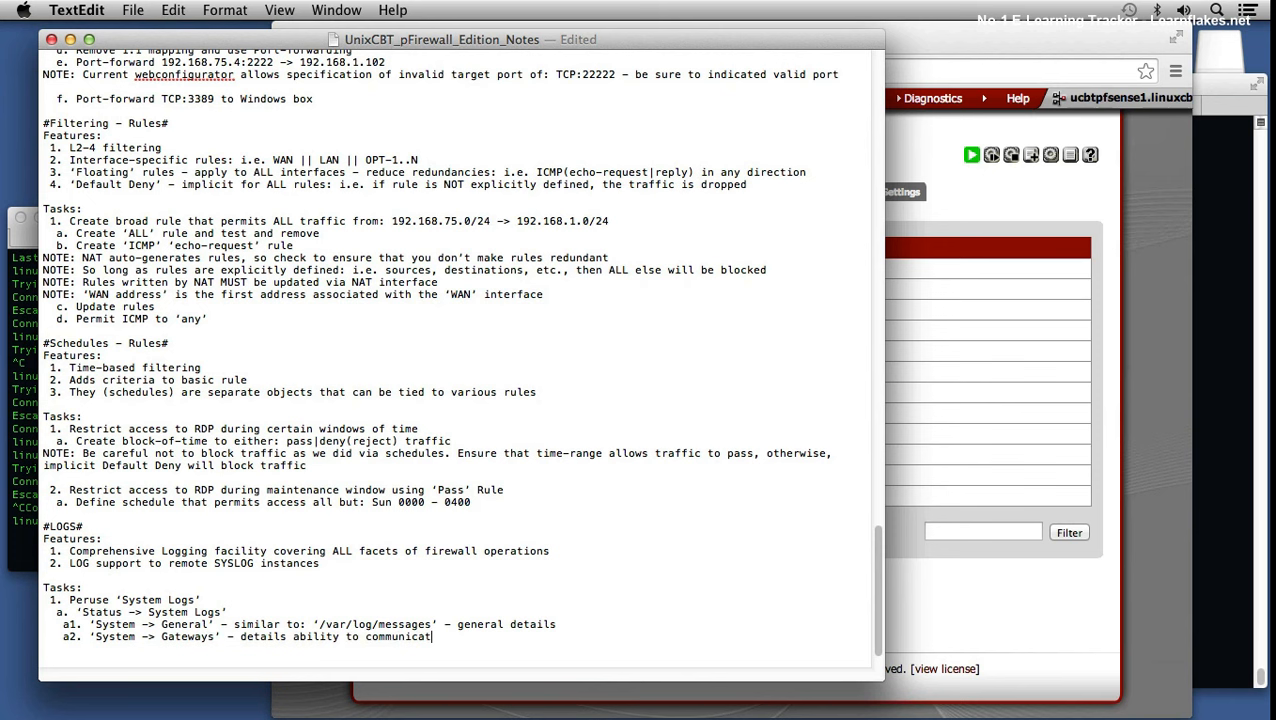
text(e with various KNOWN gateways, in)
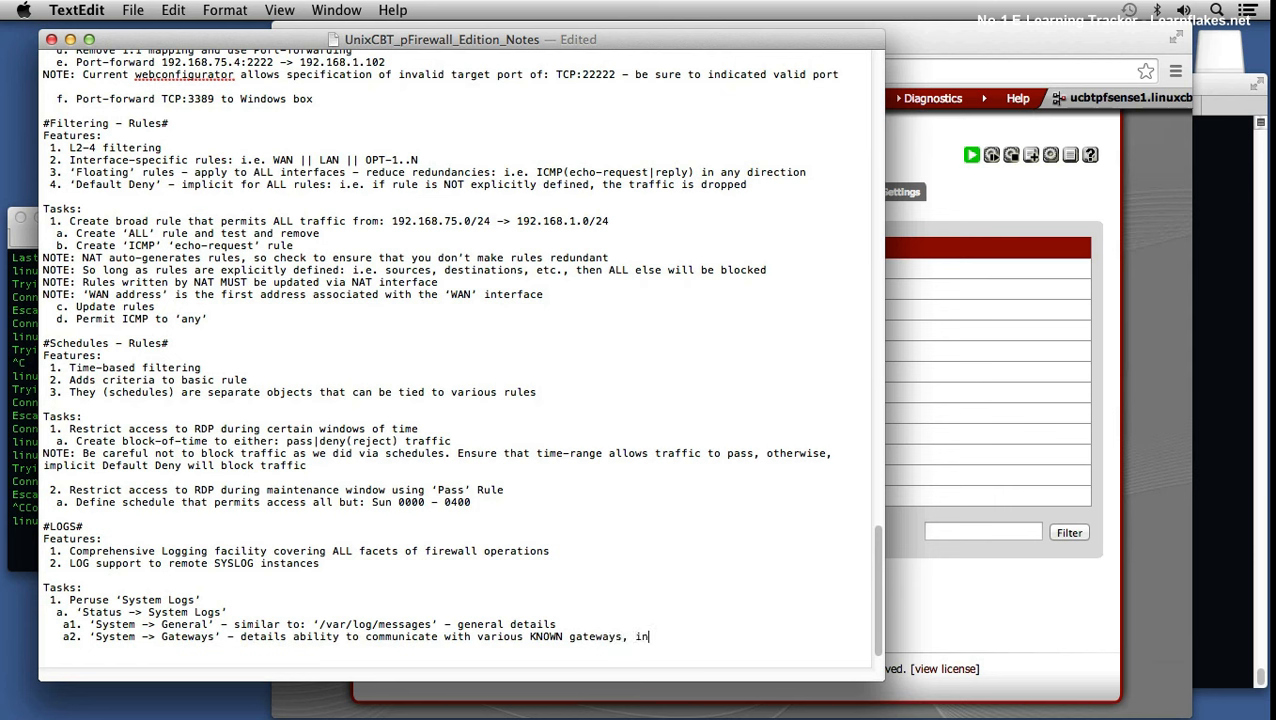
text(cluding upstream gateway)
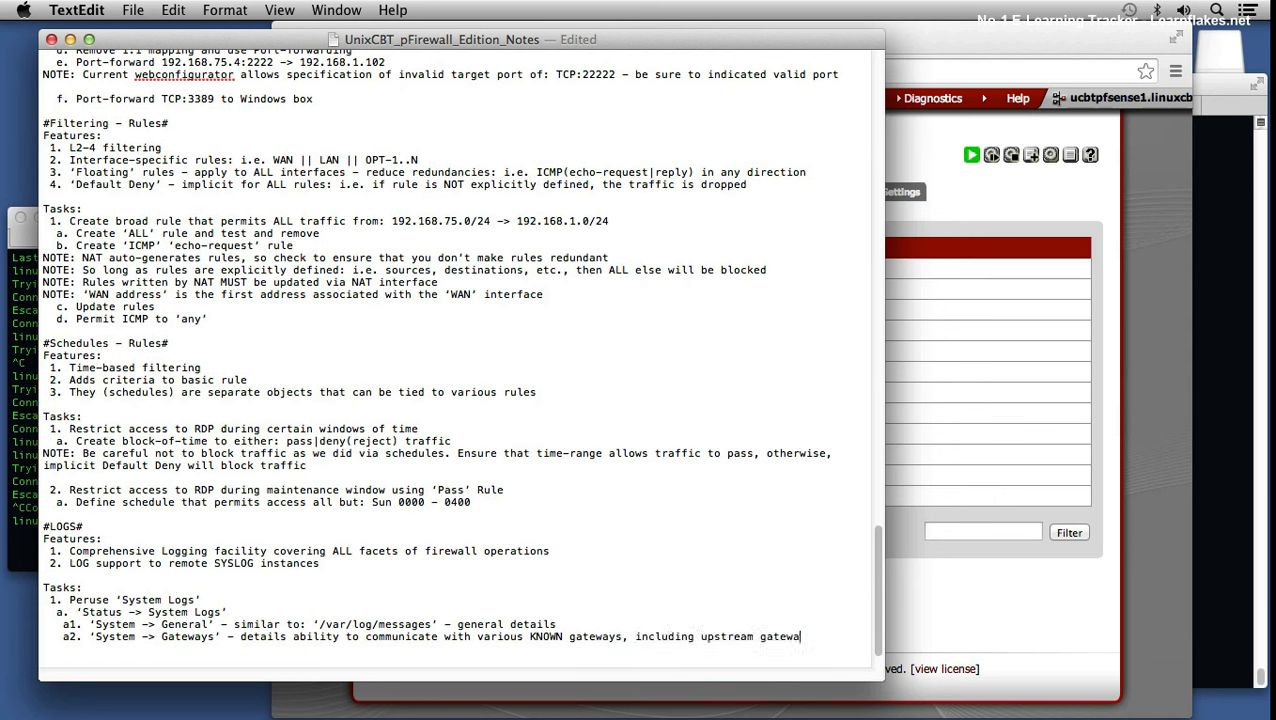
key(super+s)
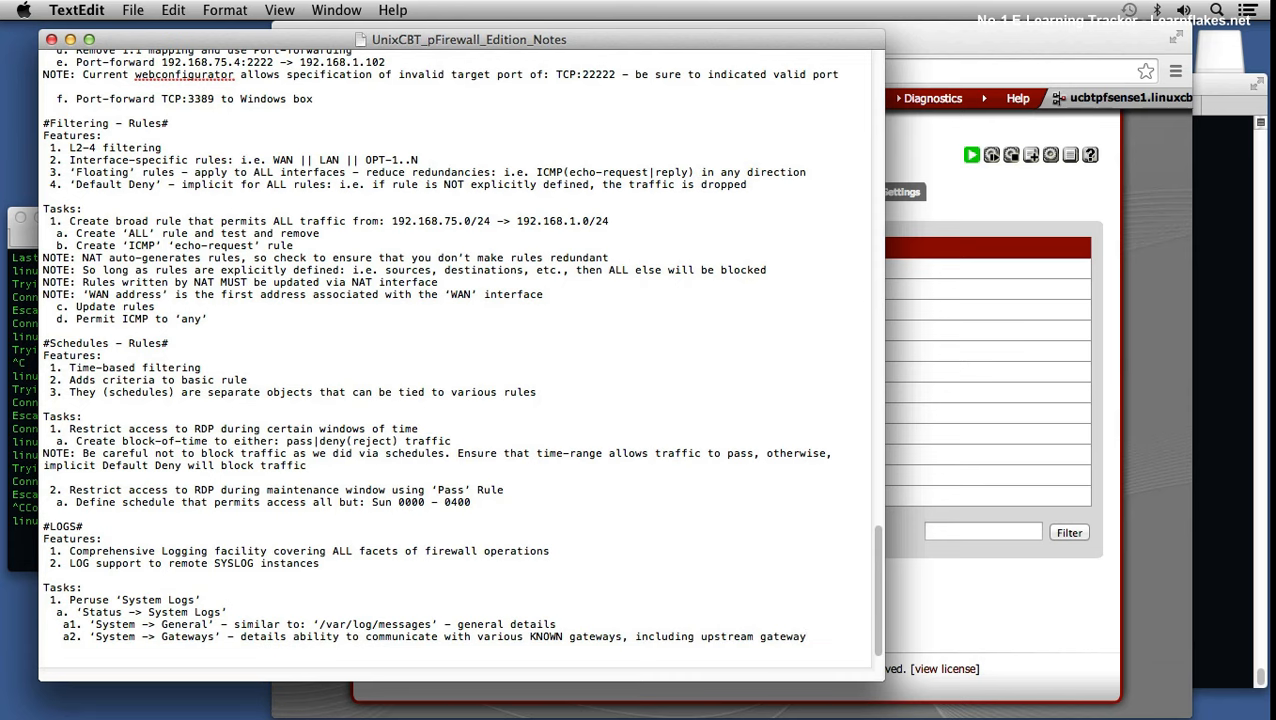
click(951, 590)
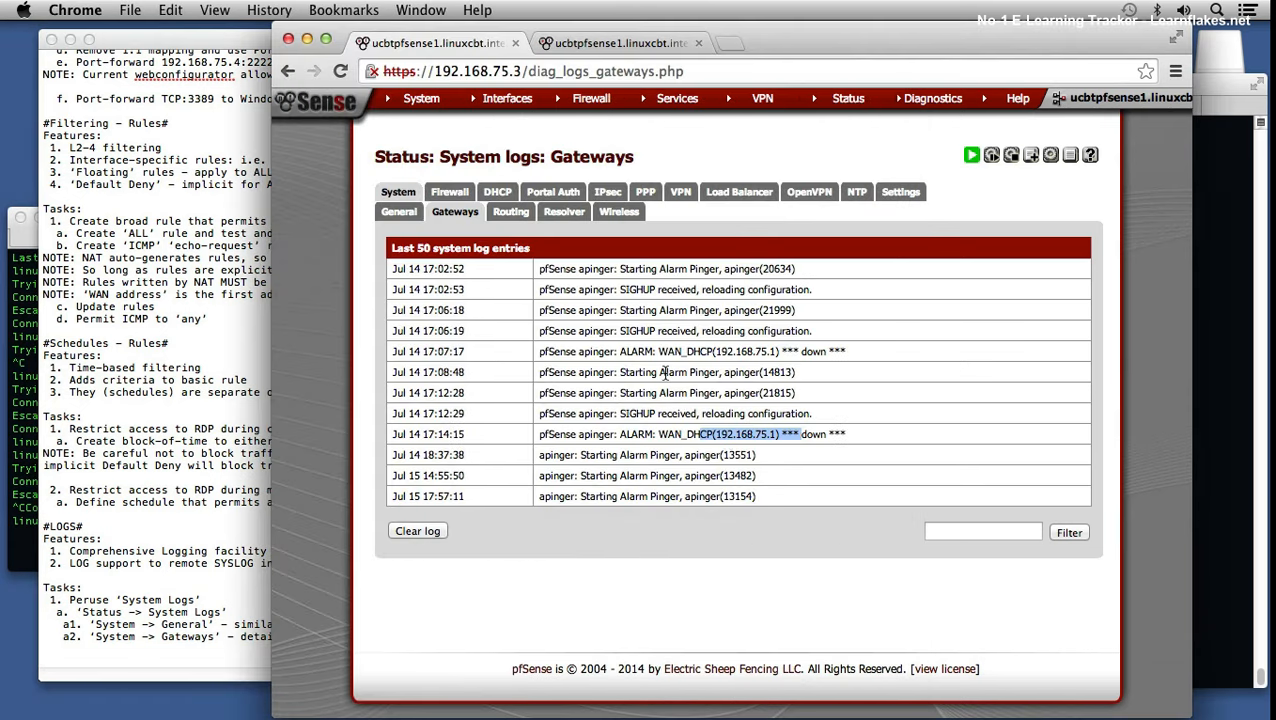
Step: Open the Routing system log and scroll through its radvd entries back to the top
click(519, 215)
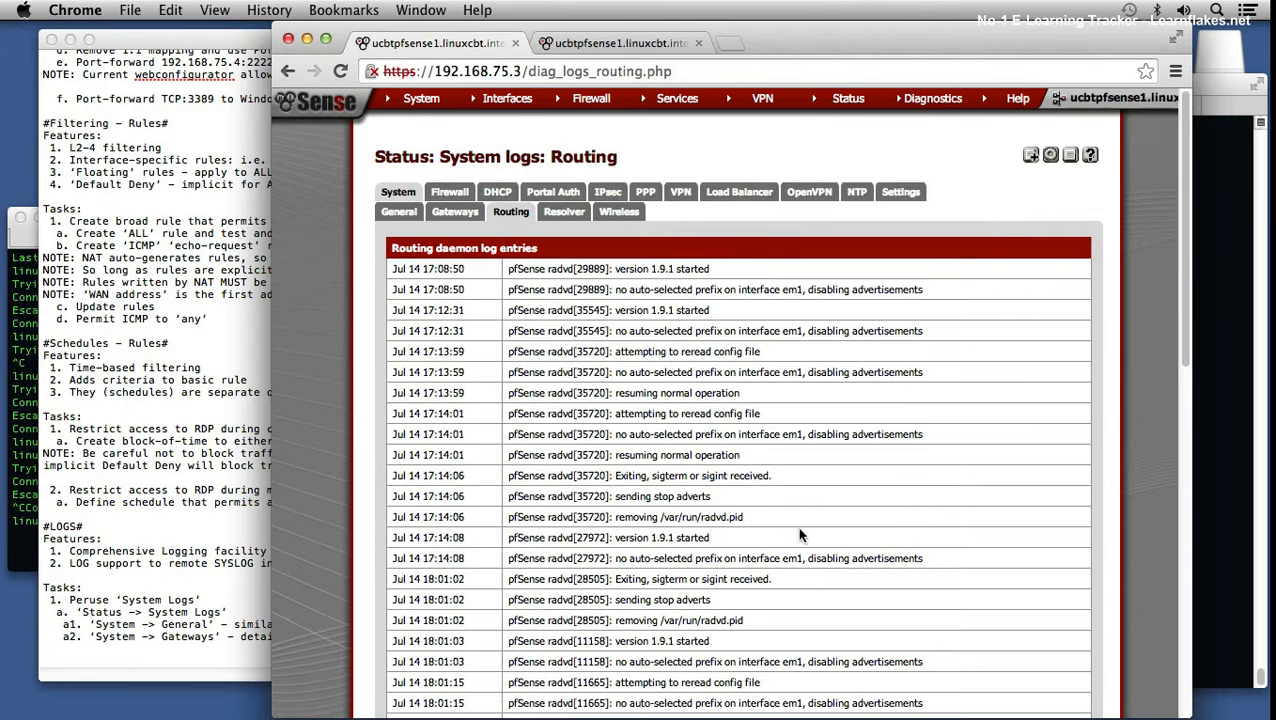
scroll(812, 541, down, 15)
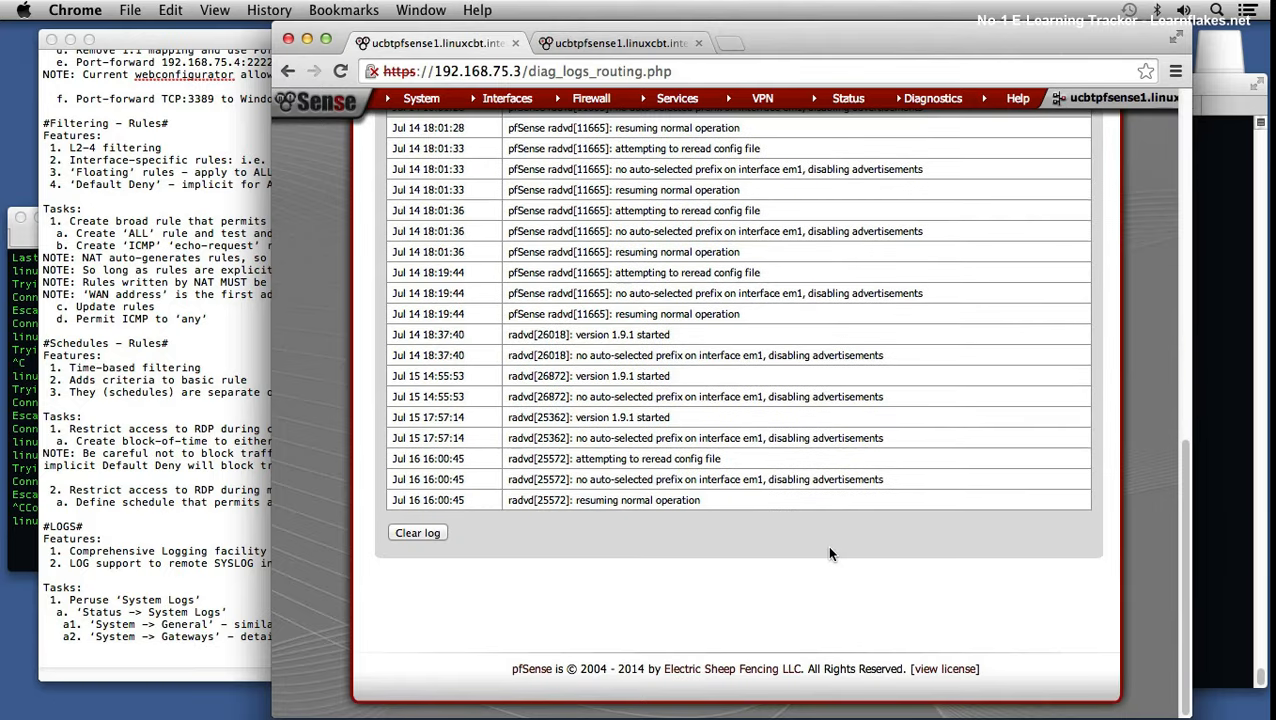
scroll(829, 553, up, 3)
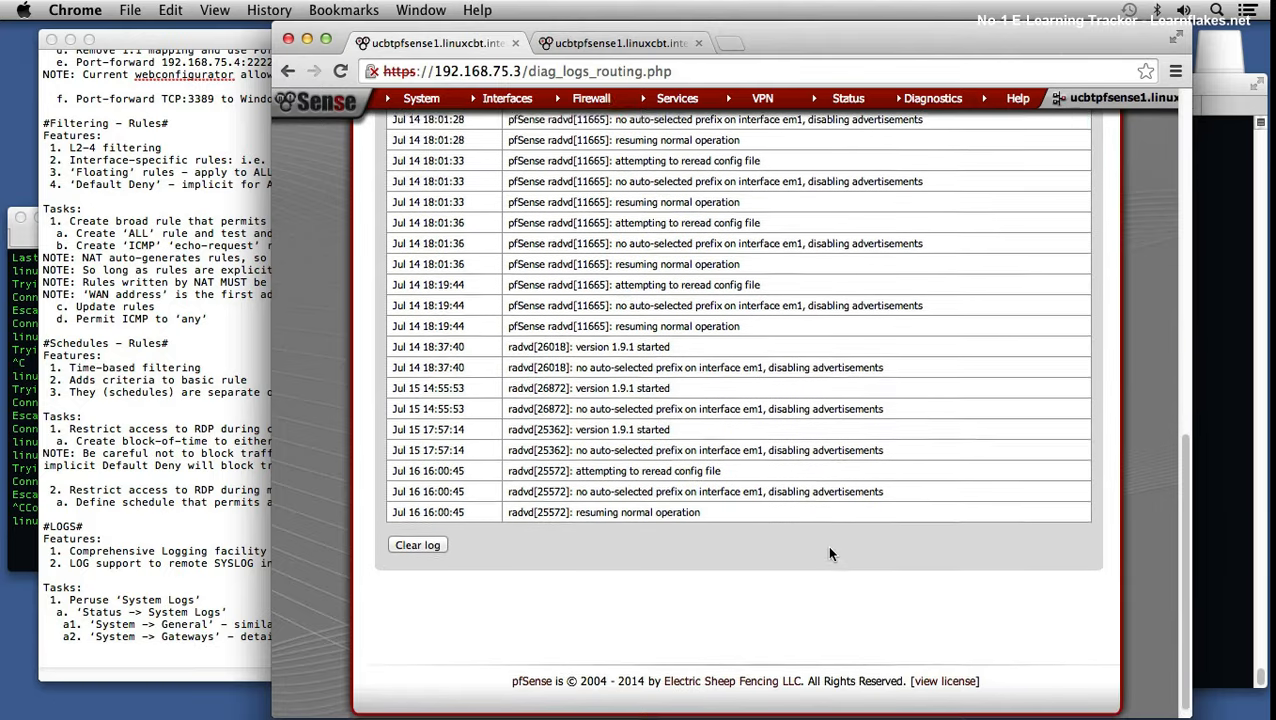
scroll(829, 550, up, 2)
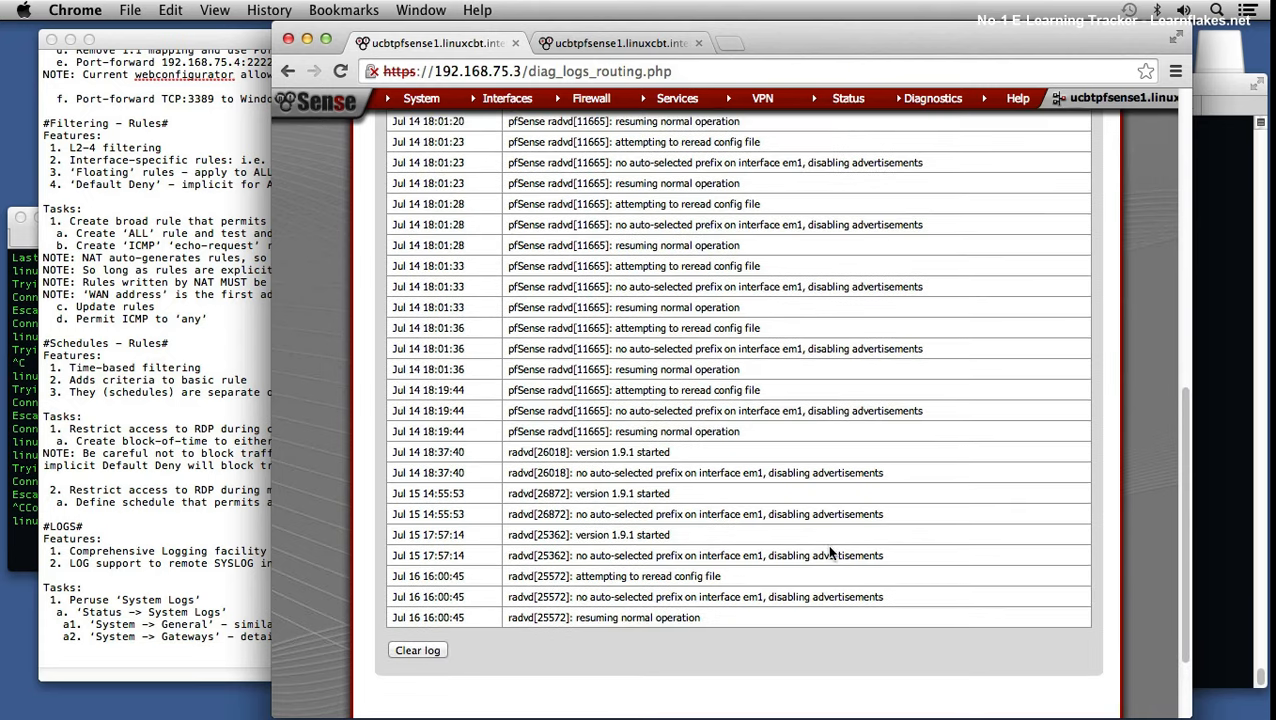
scroll(829, 553, up, 1)
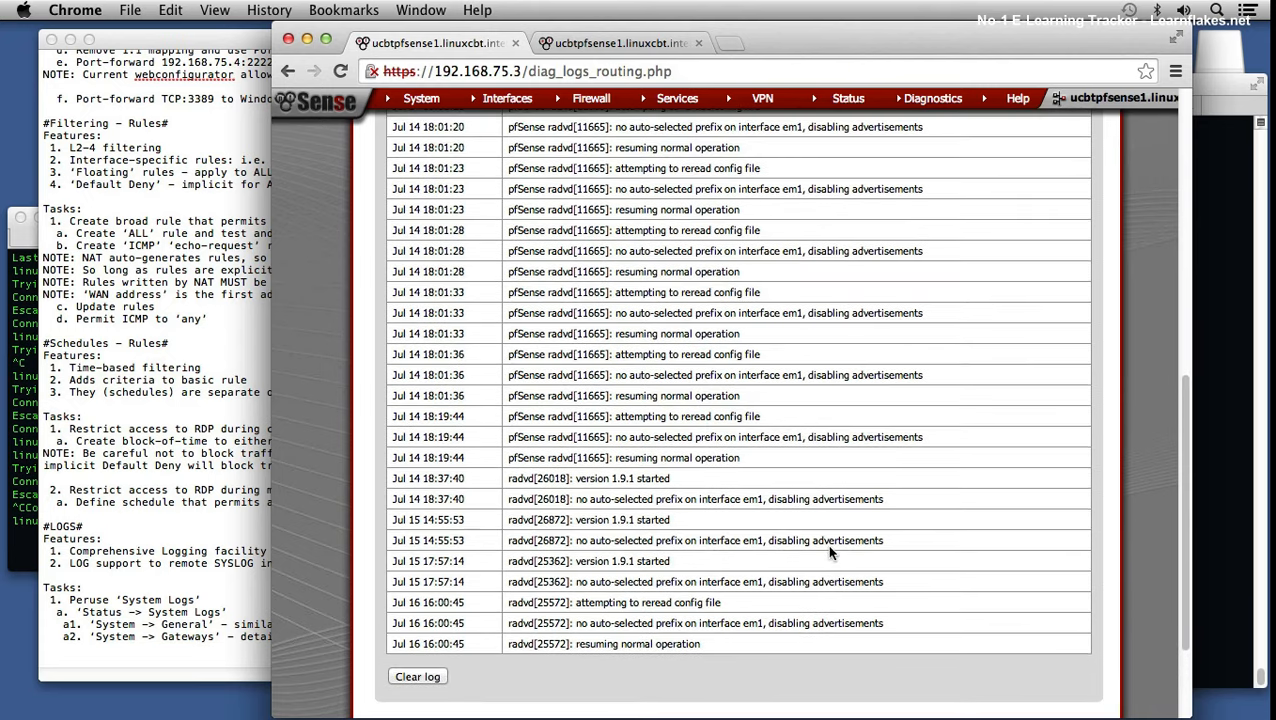
scroll(829, 553, up, 5)
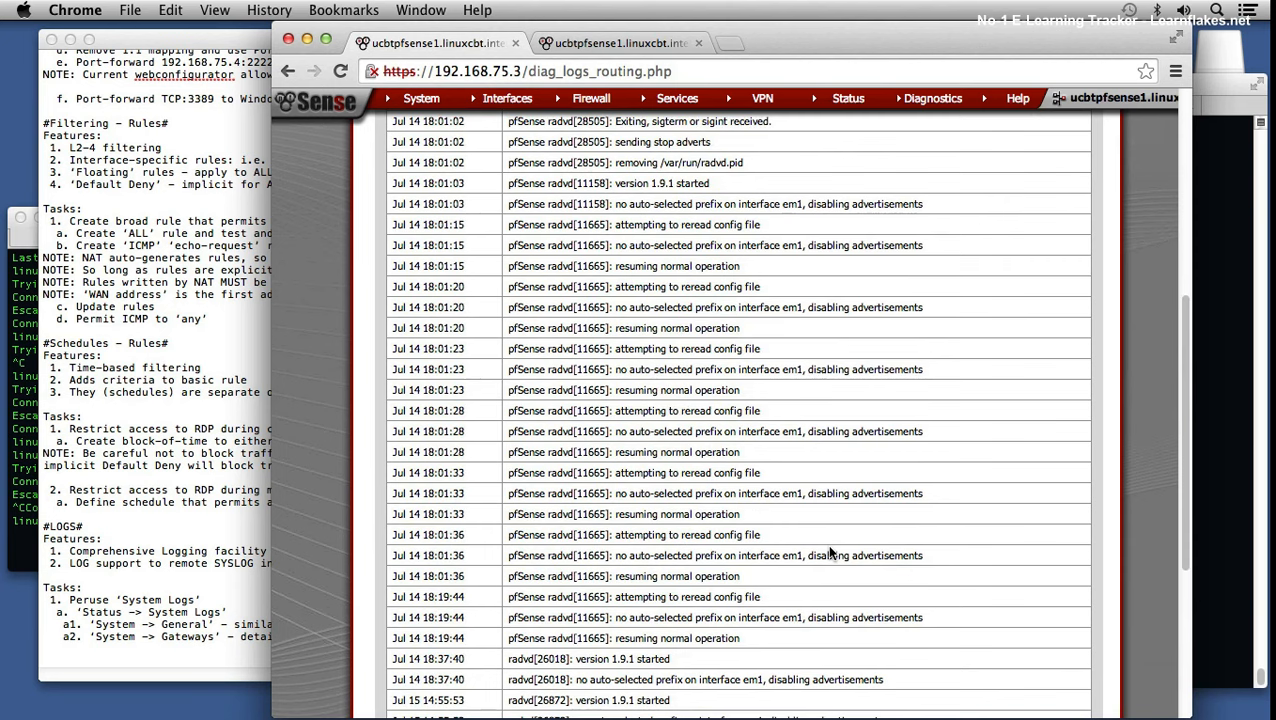
scroll(829, 552, up, 6)
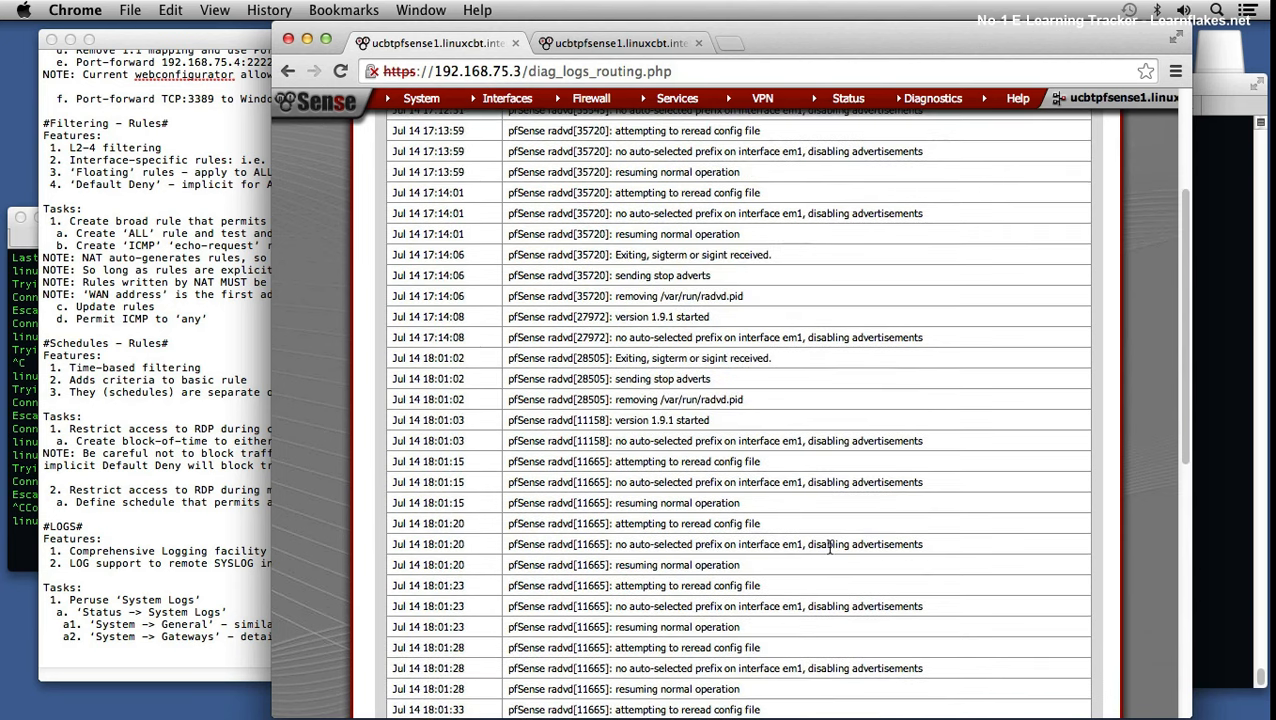
scroll(829, 546, up, 2)
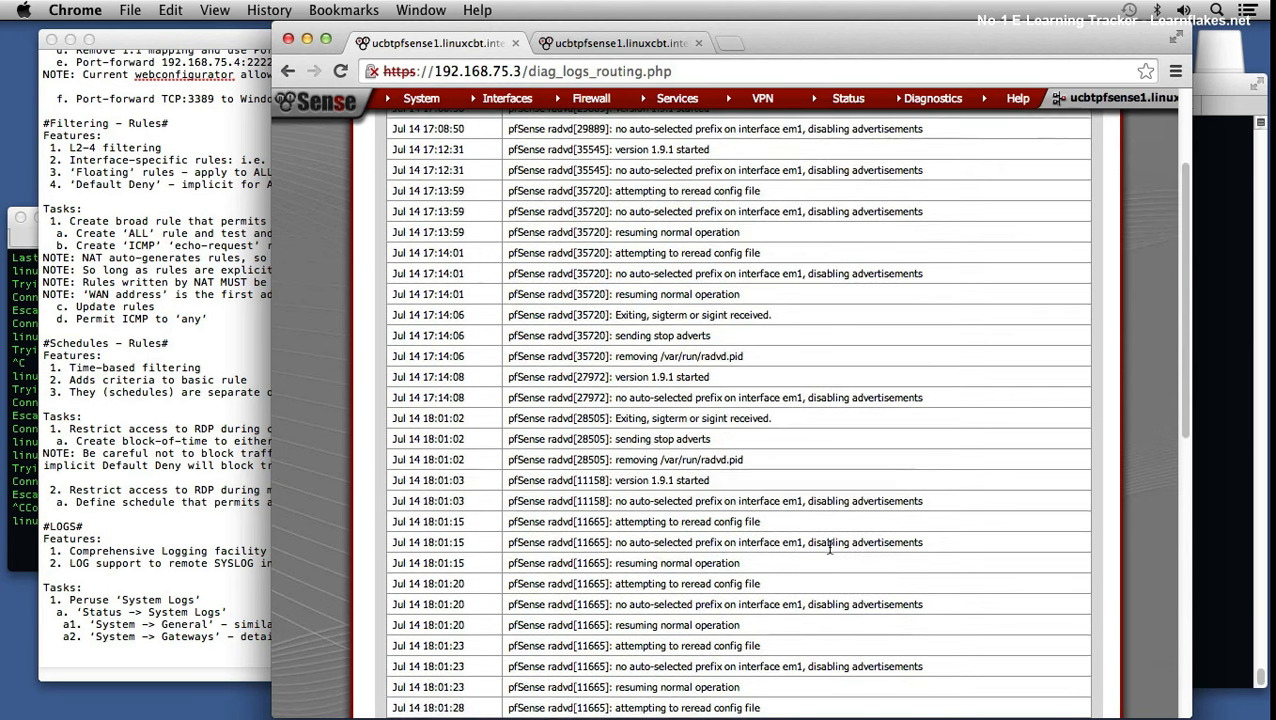
scroll(827, 537, up, 5)
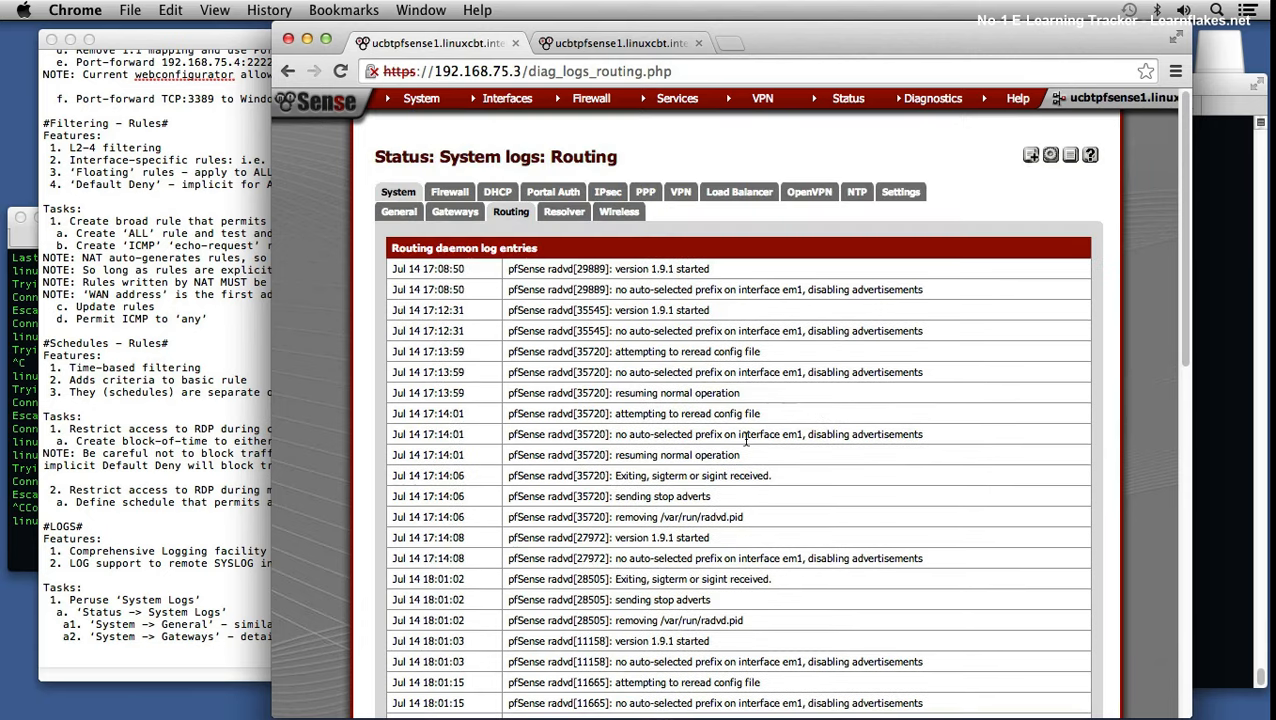
Step: Highlight the radvd 'no auto-selected prefix' message, then move on to the Resolver system log
double_click(676, 372)
click(870, 371)
click(568, 213)
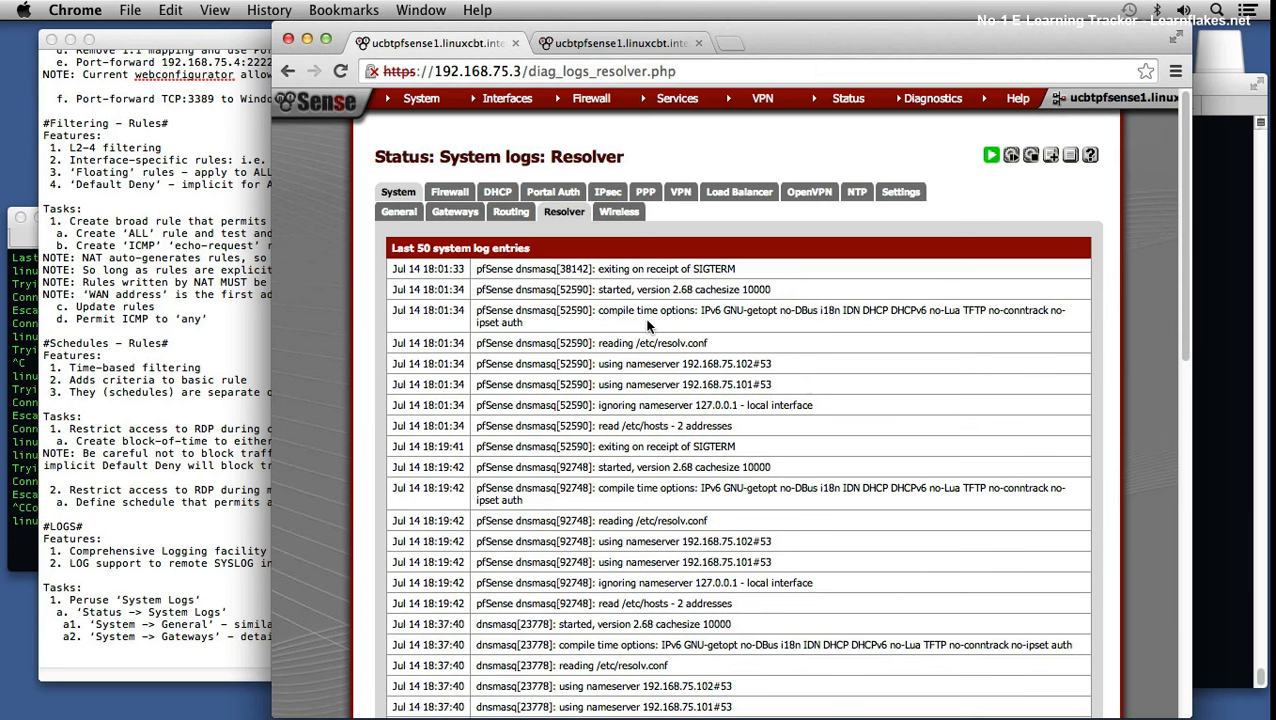
scroll(709, 468, down, 2)
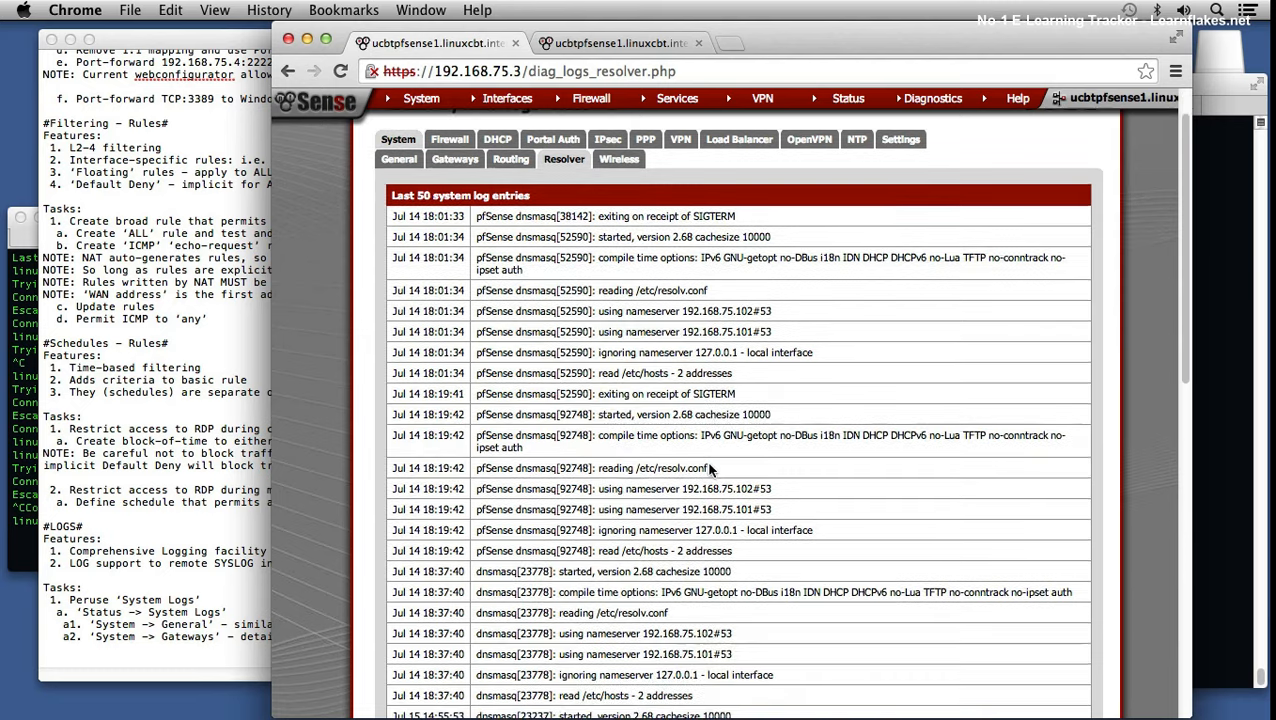
drag(604, 547, 732, 549)
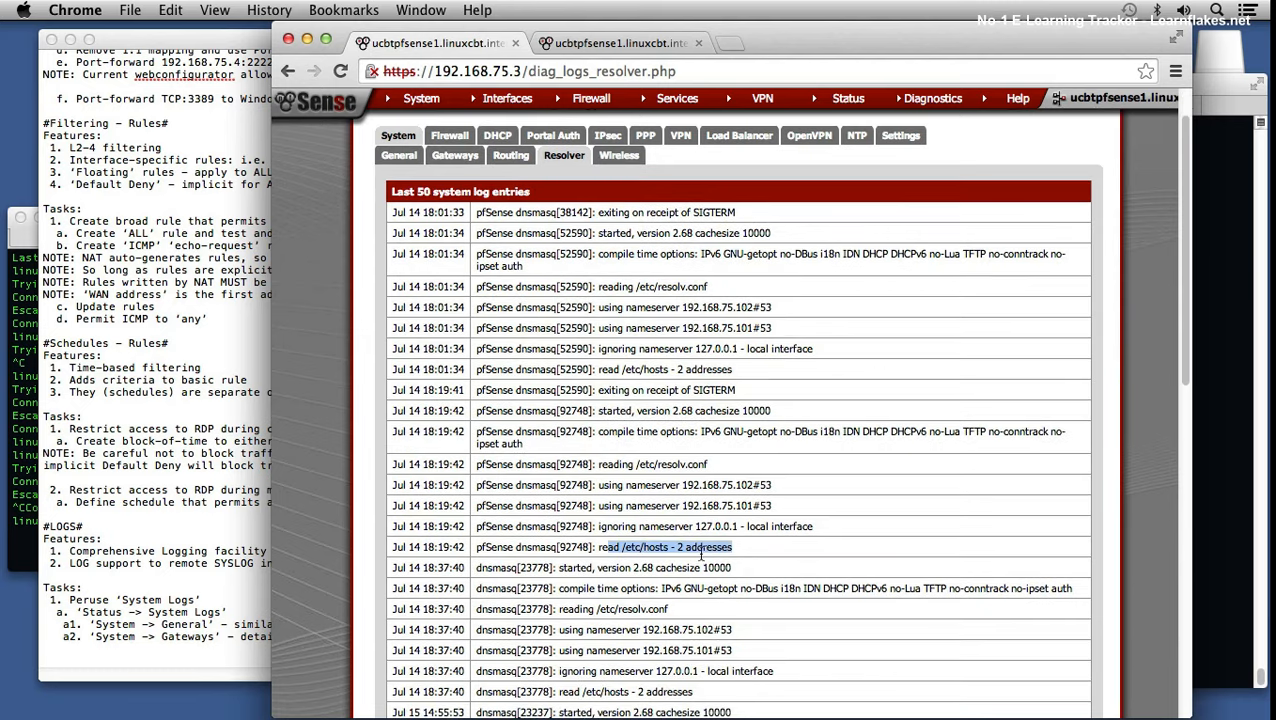
scroll(704, 624, down, 1)
scroll(704, 617, down, 3)
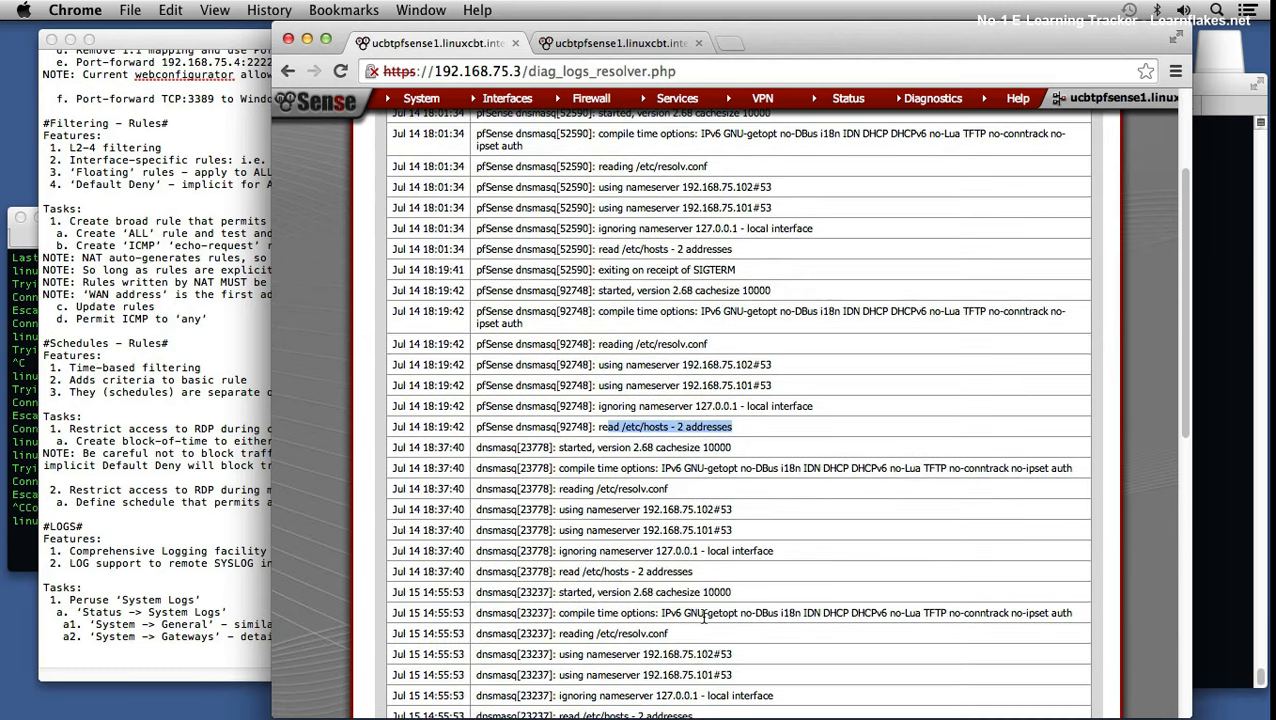
drag(680, 530, 737, 535)
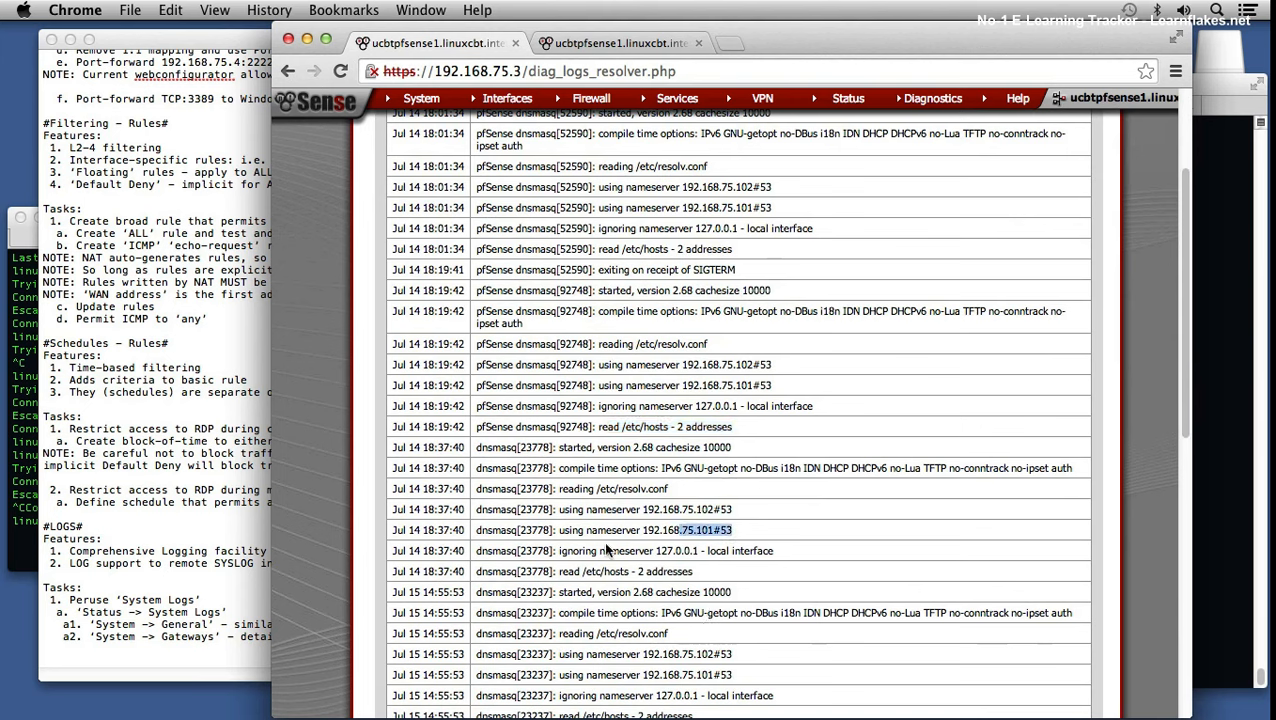
drag(394, 530, 466, 531)
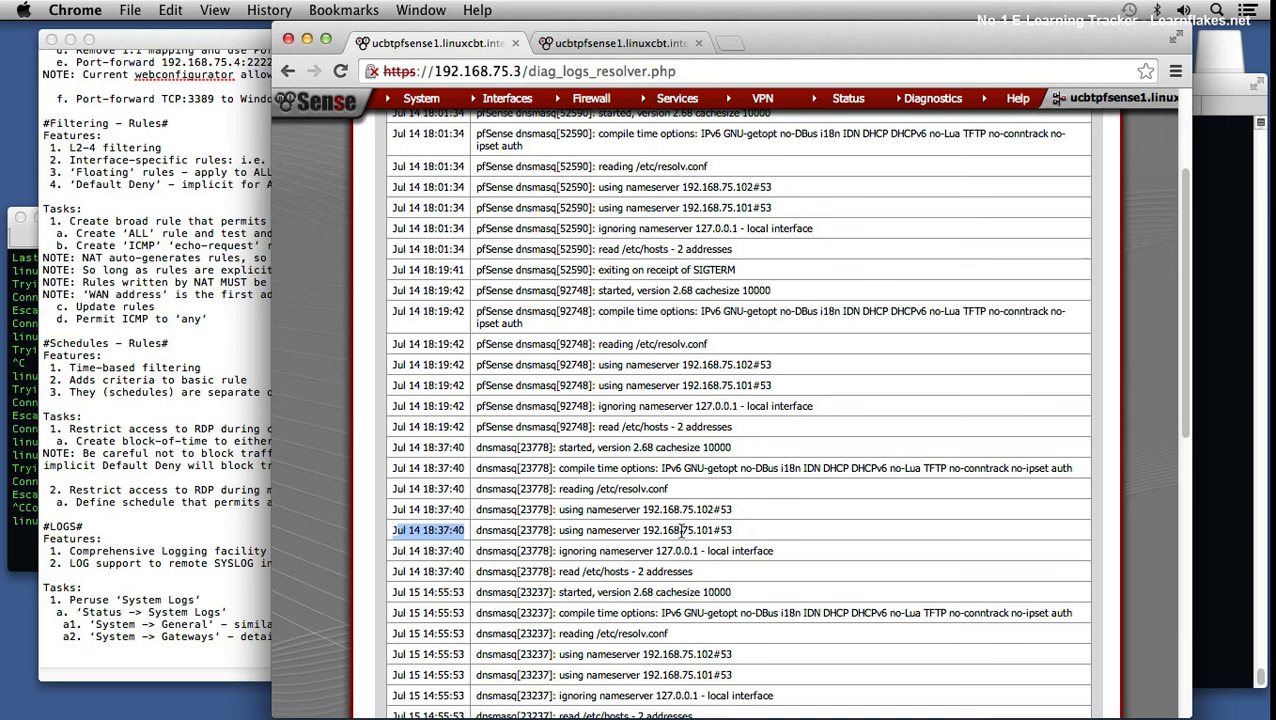
drag(624, 550, 728, 551)
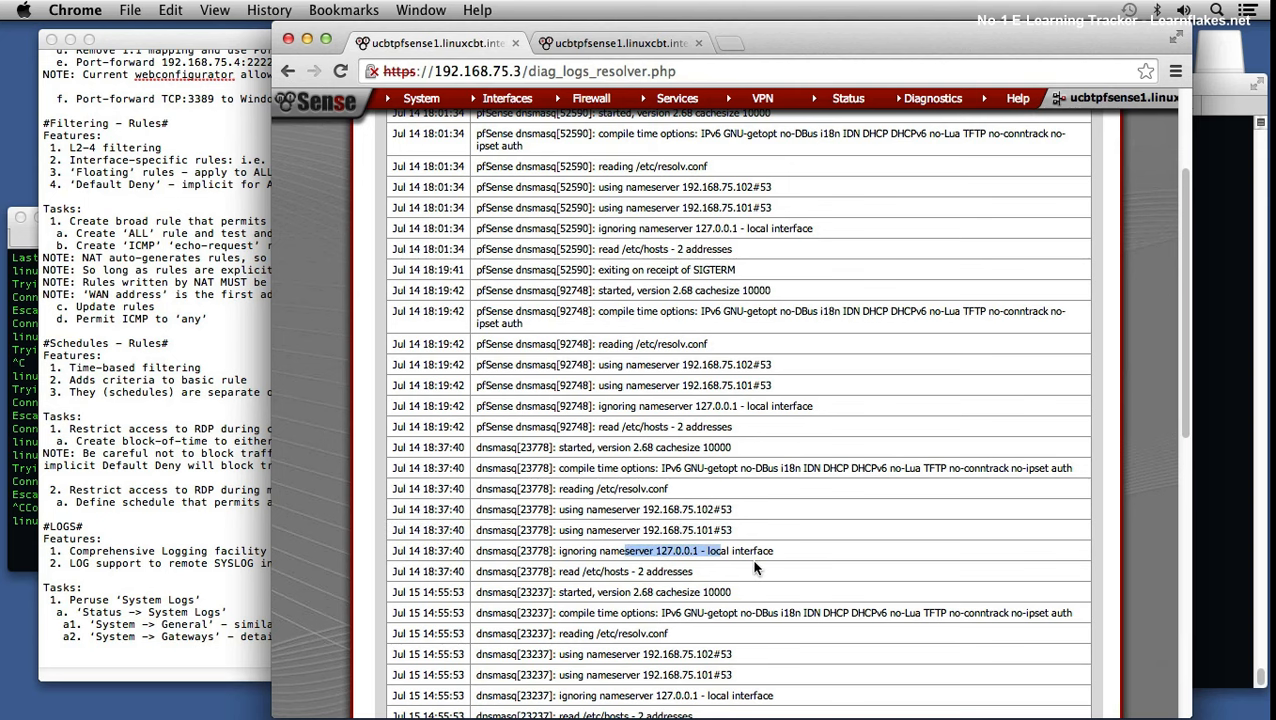
triple_click(709, 510)
click(676, 509)
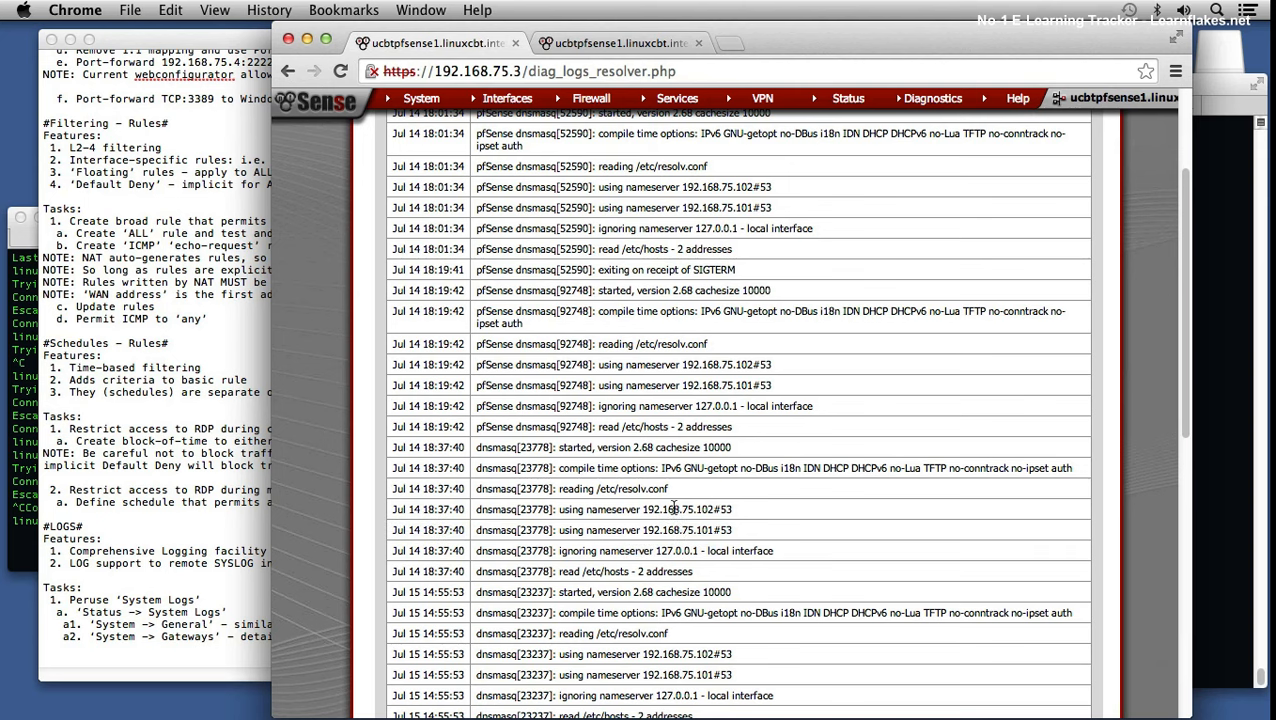
scroll(680, 515, down, 5)
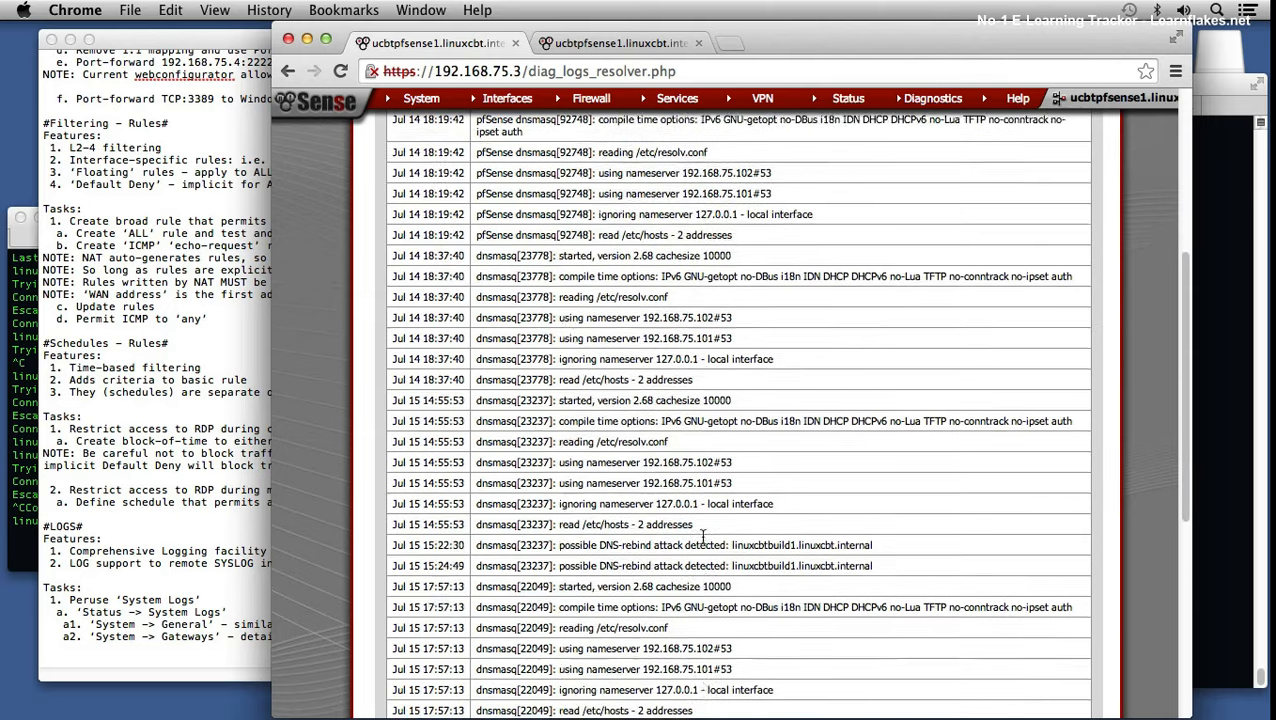
scroll(703, 537, down, 5)
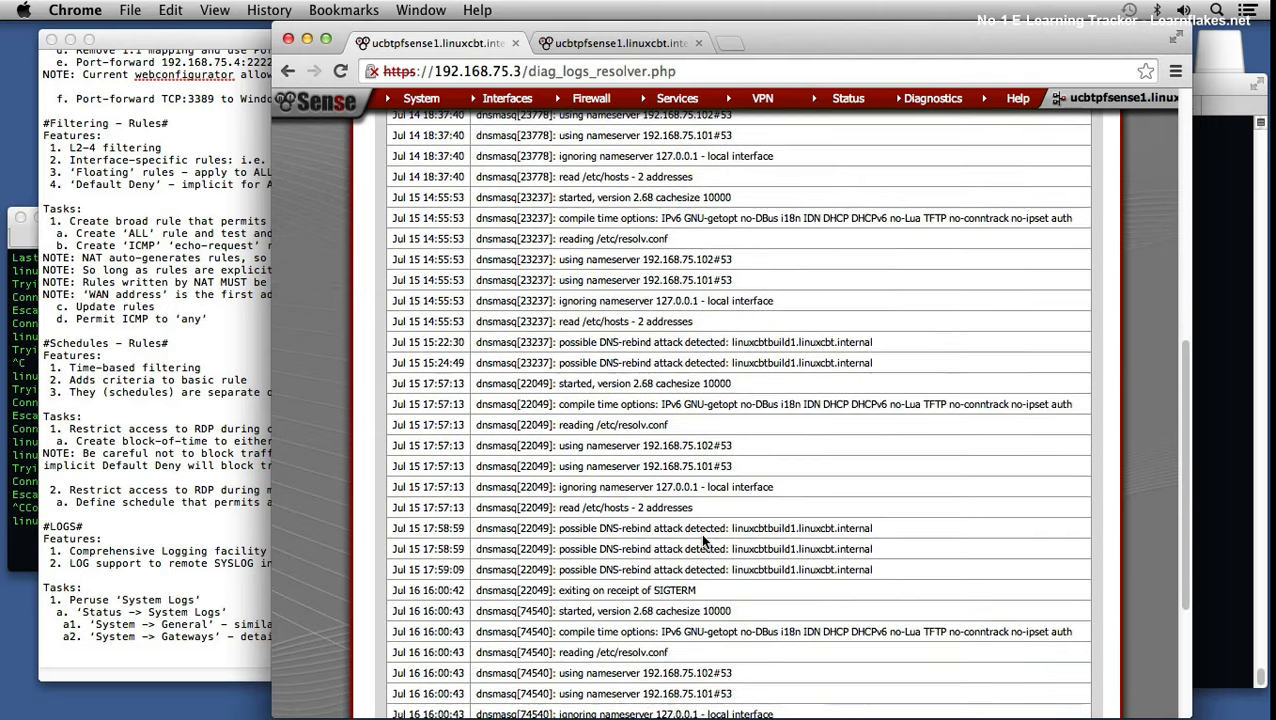
scroll(703, 541, down, 1)
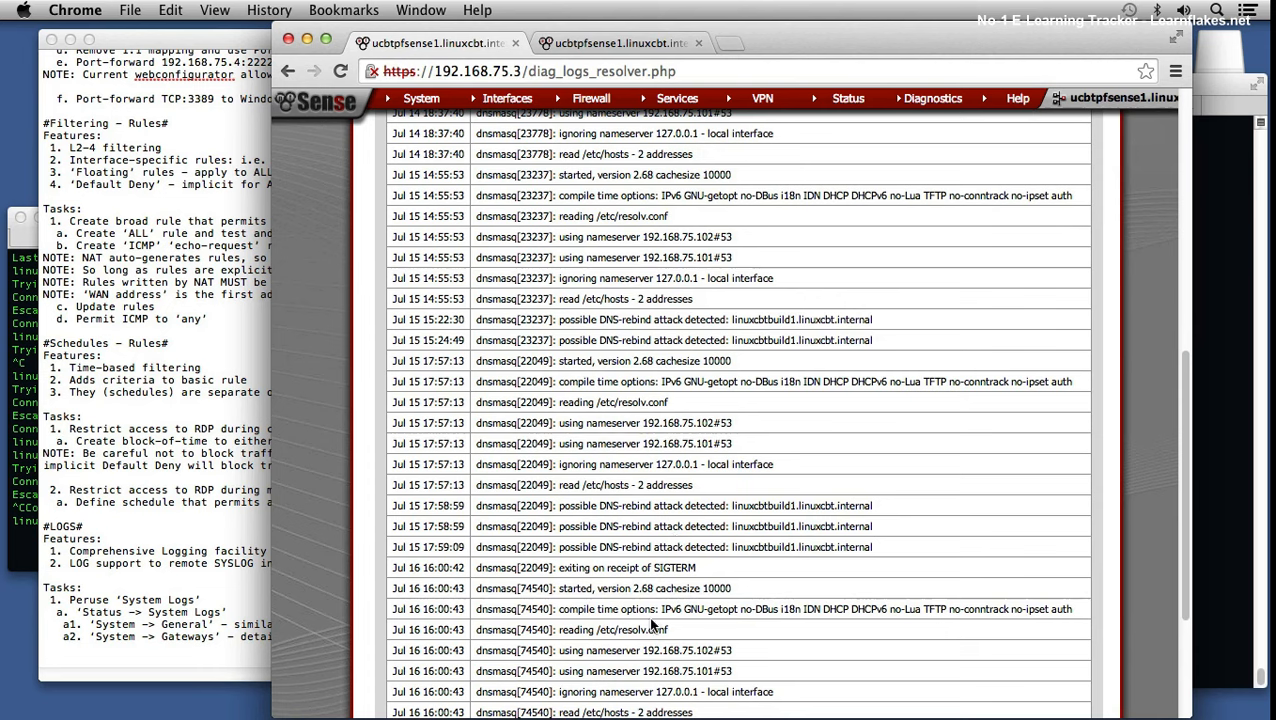
drag(604, 505, 660, 505)
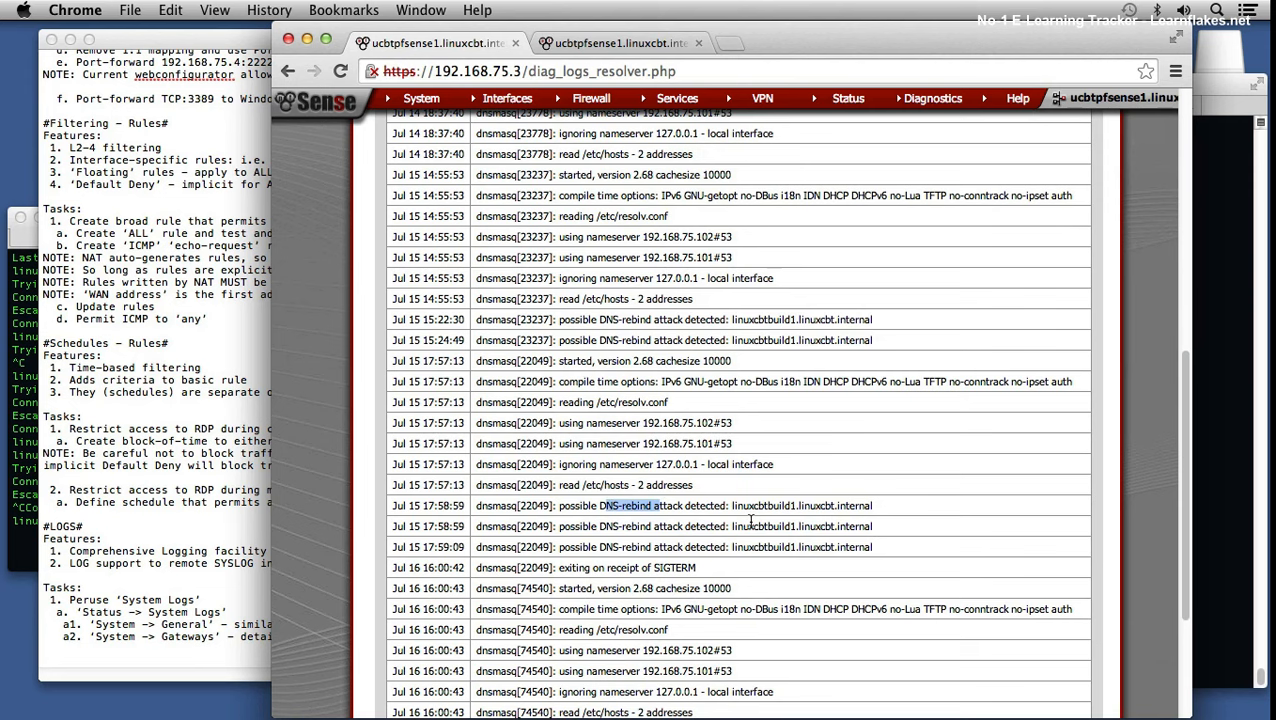
drag(765, 505, 815, 527)
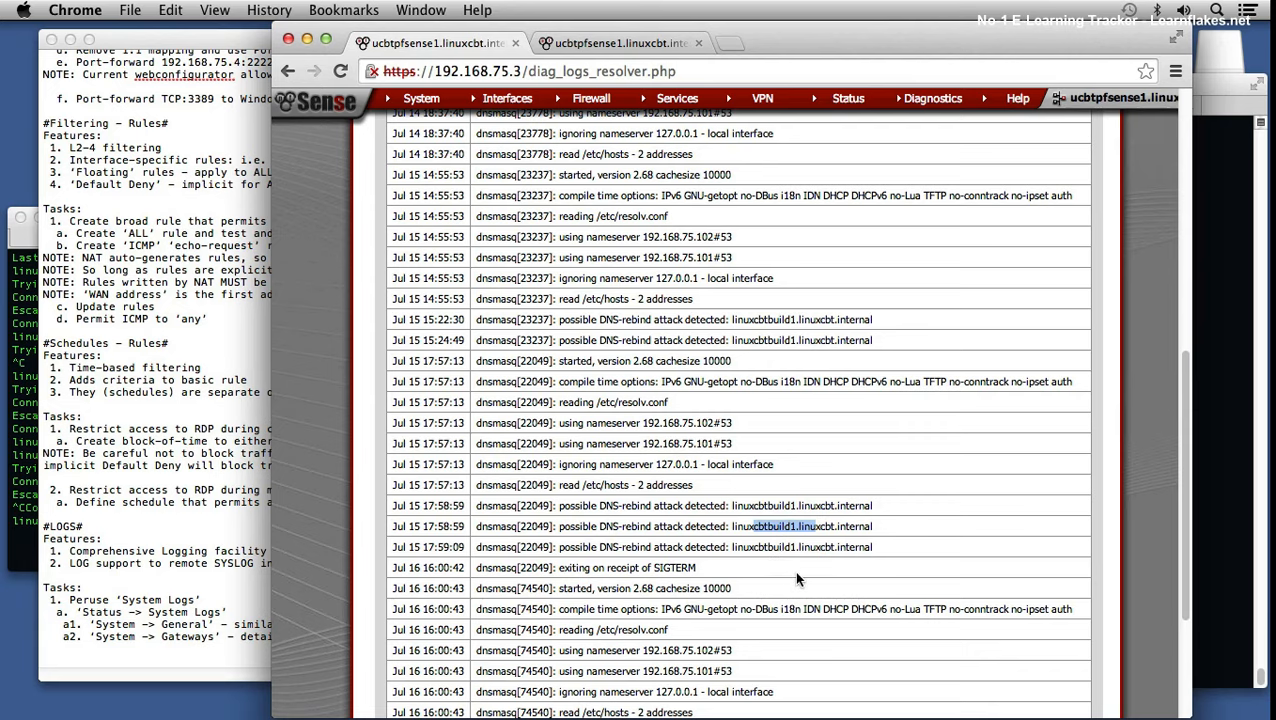
scroll(780, 560, down, 2)
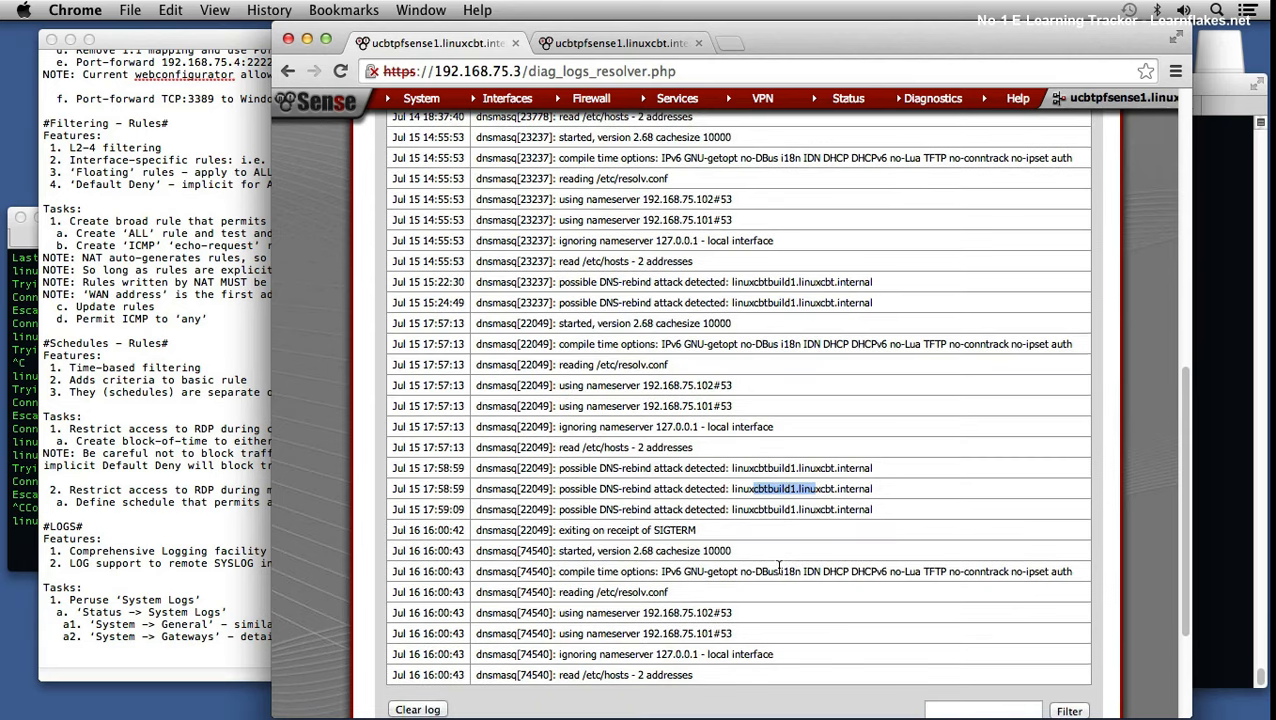
drag(621, 592, 635, 592)
click(661, 592)
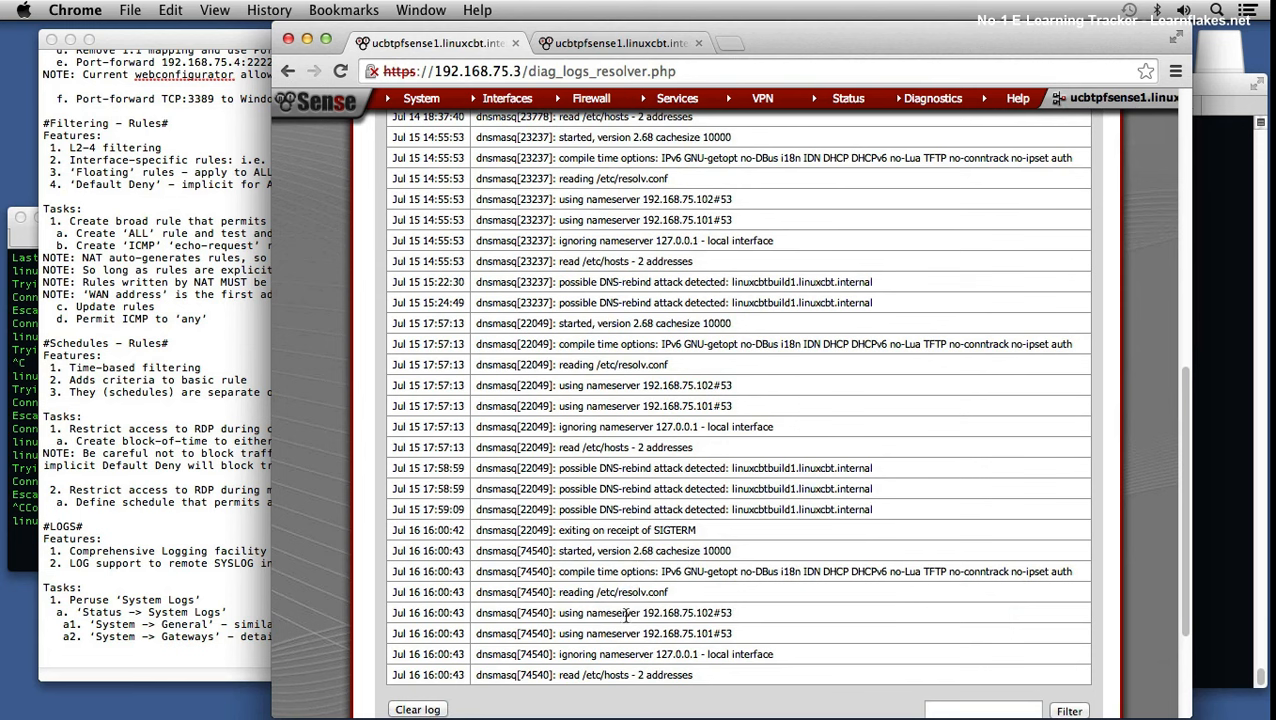
scroll(641, 637, up, 10)
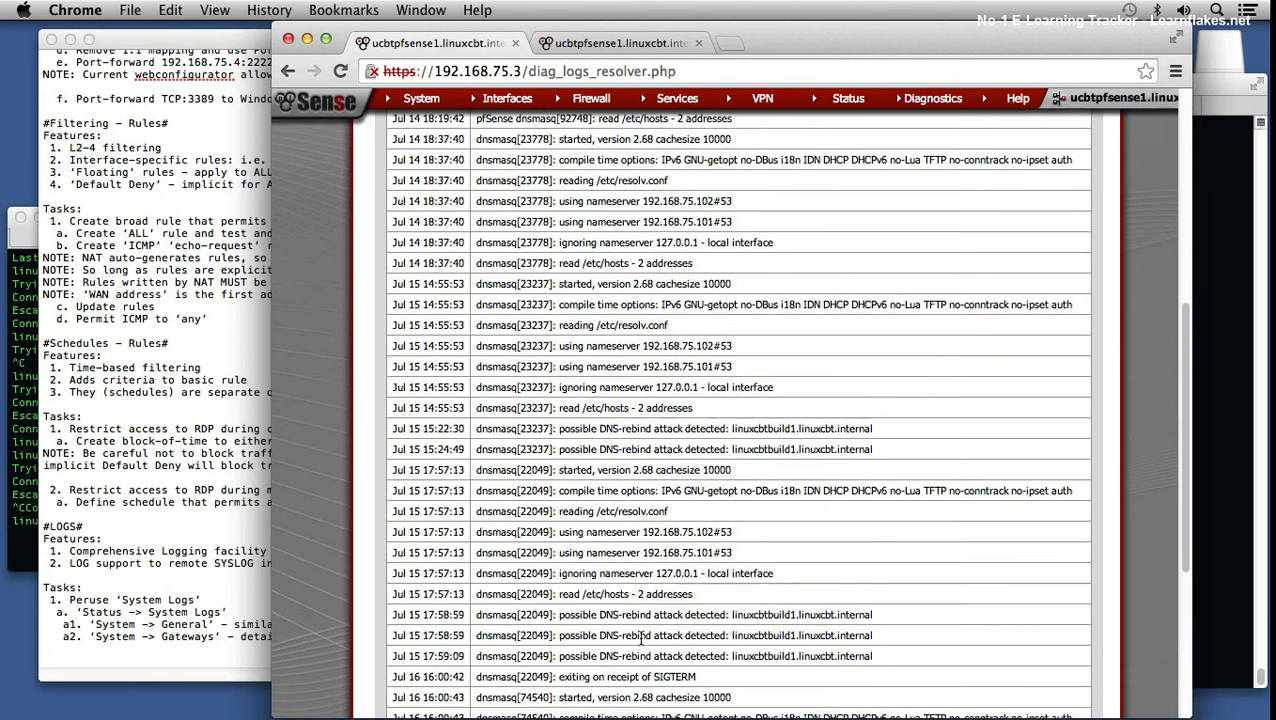
scroll(641, 637, up, 4)
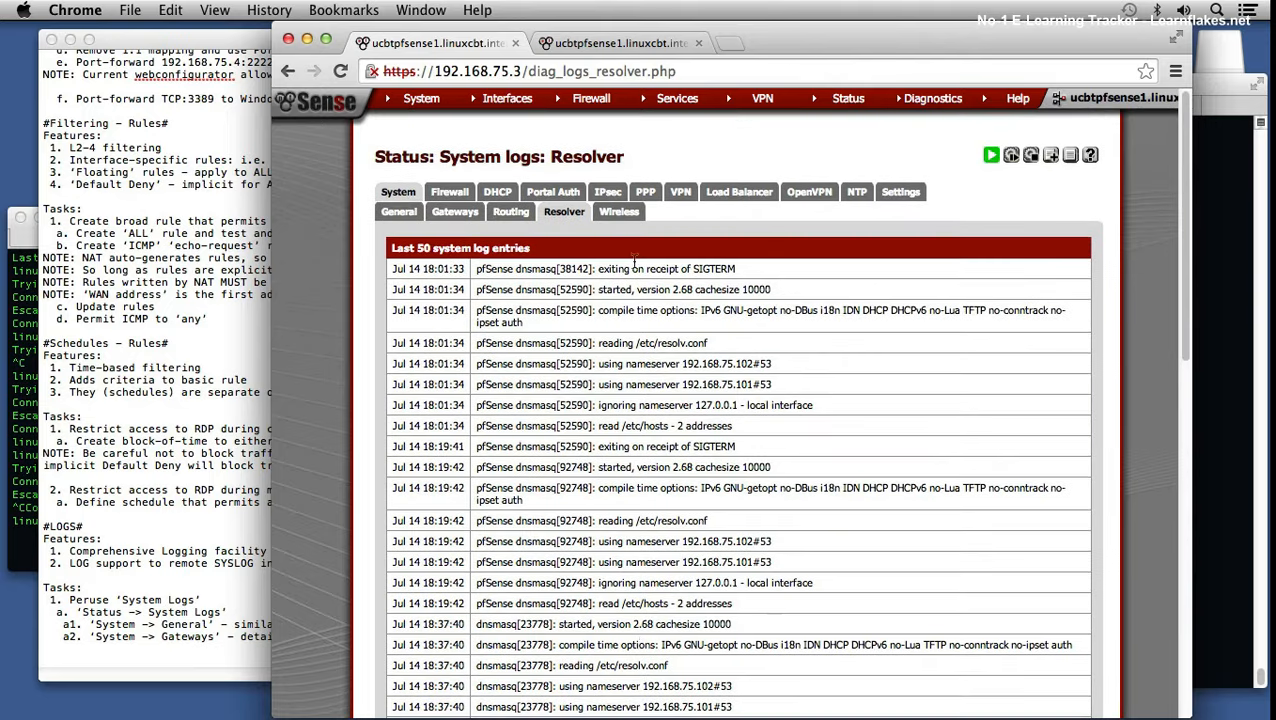
click(618, 212)
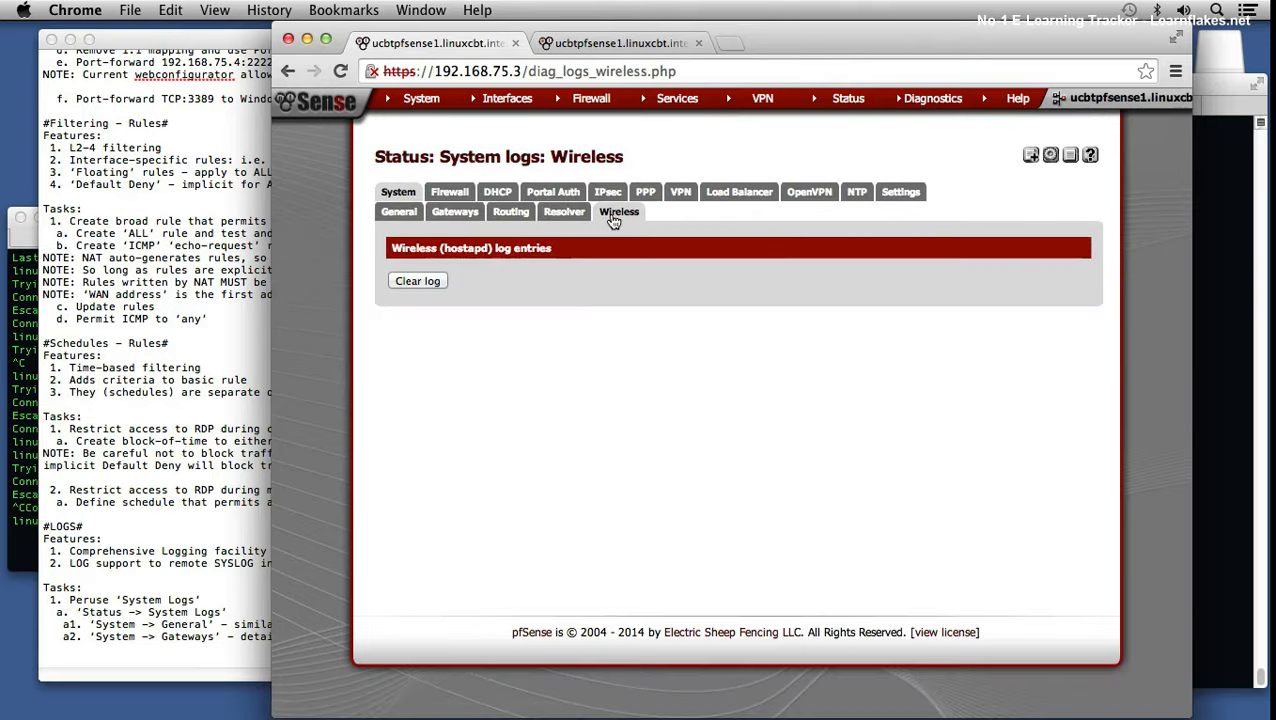
Step: Go from the General log to the Firewall log and filter it to Reject entries only
click(401, 214)
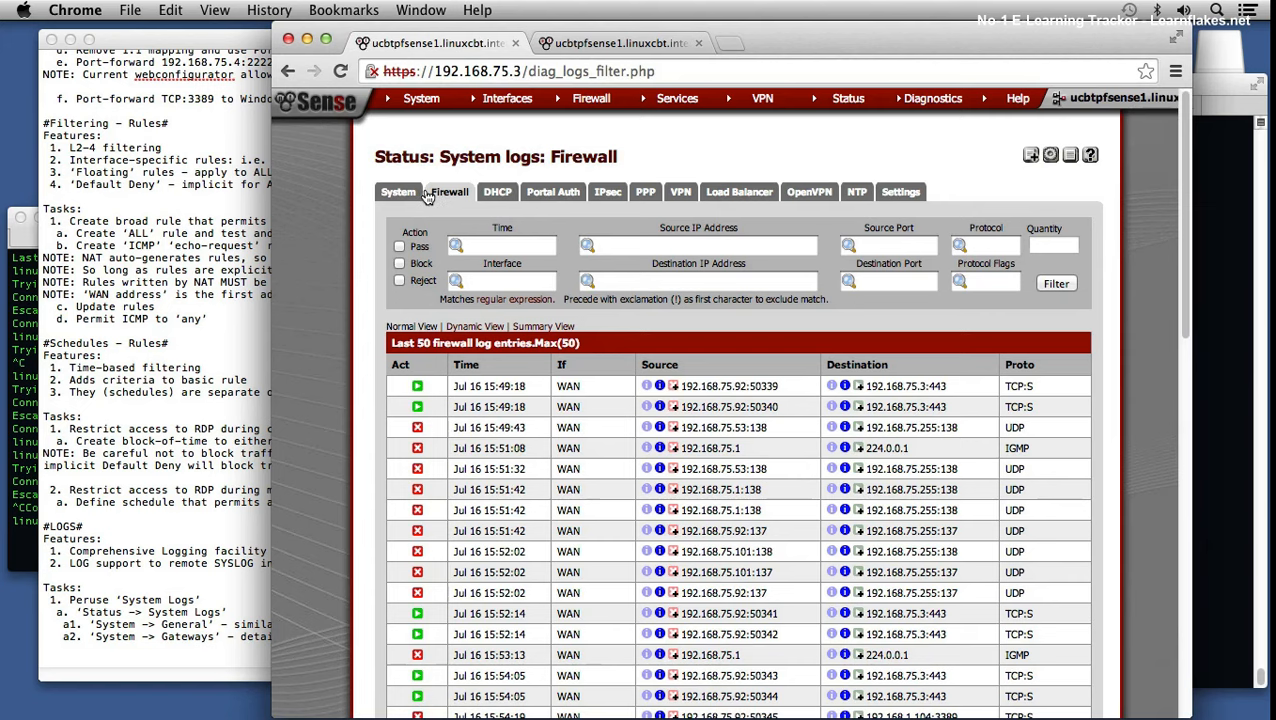
click(398, 192)
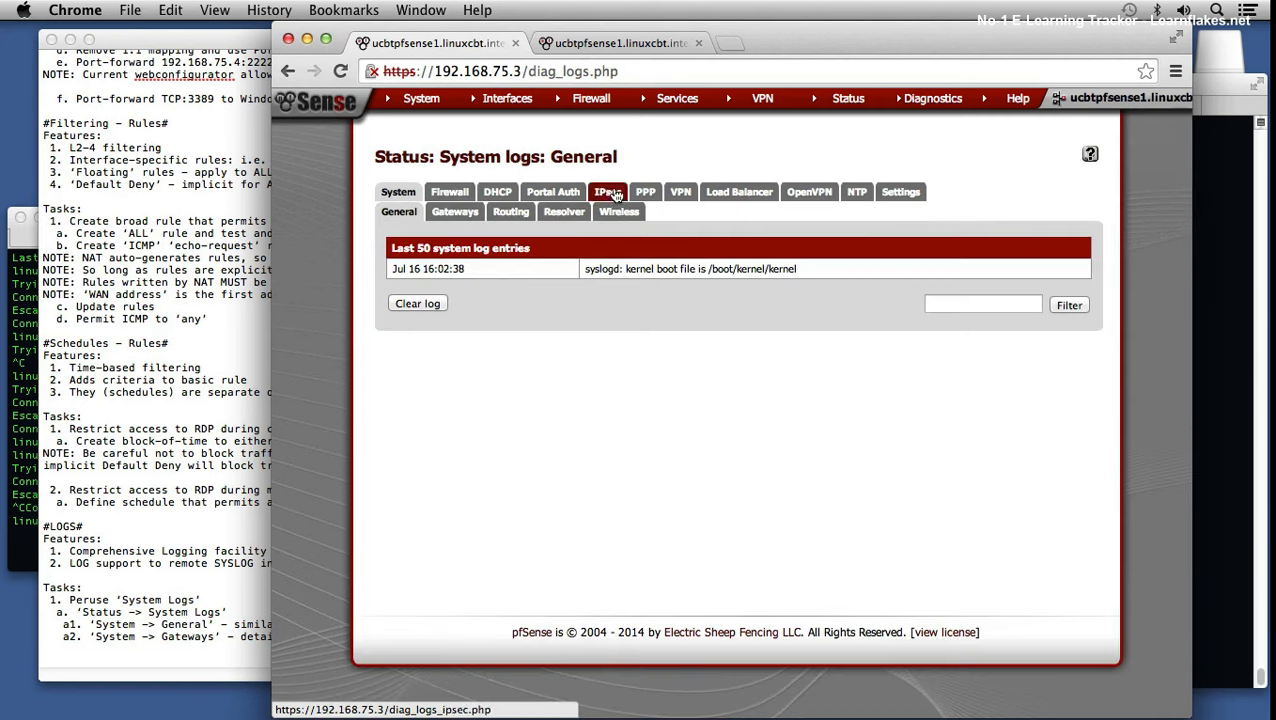
click(456, 196)
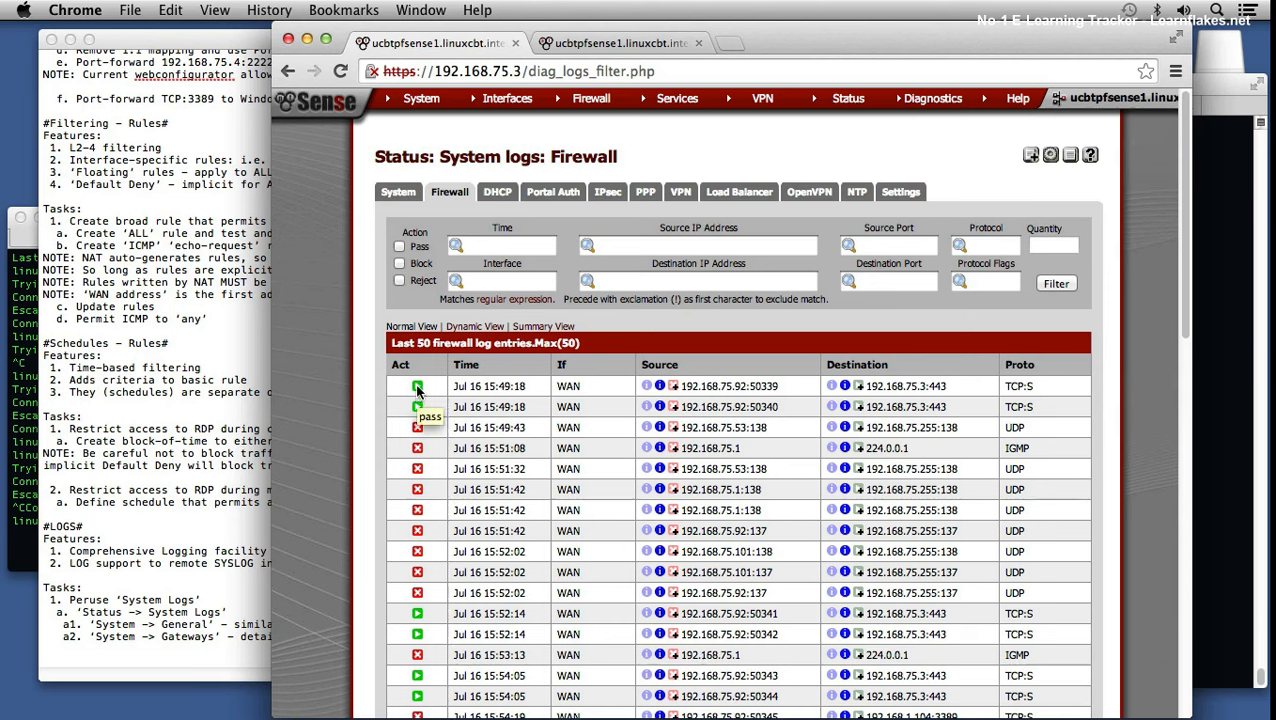
click(402, 282)
click(1060, 284)
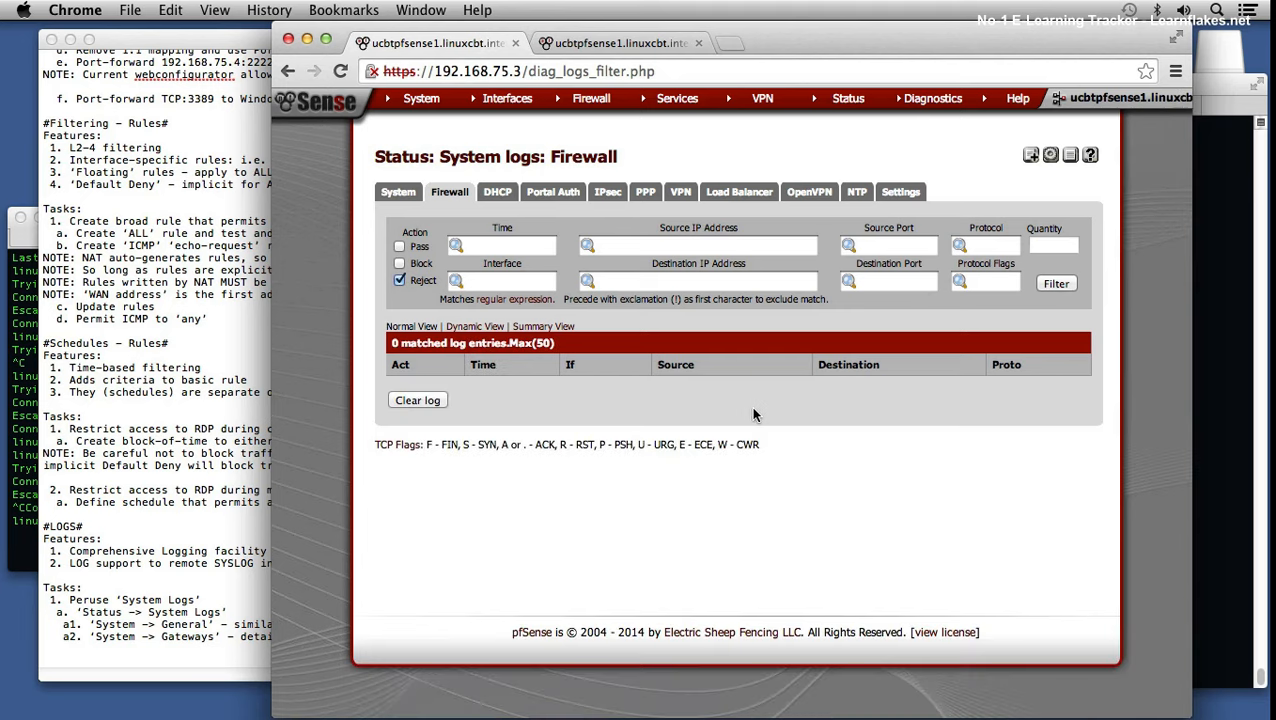
click(400, 281)
click(1057, 284)
click(400, 263)
click(1061, 284)
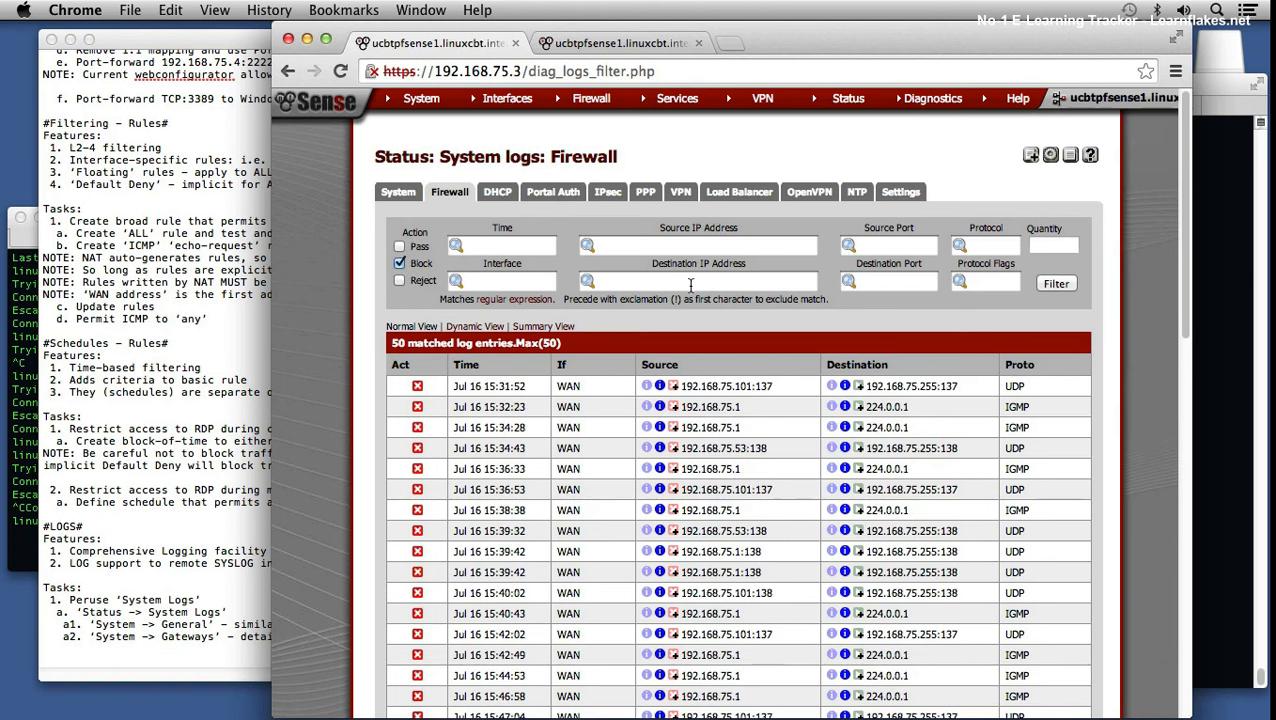
scroll(644, 342, down, 15)
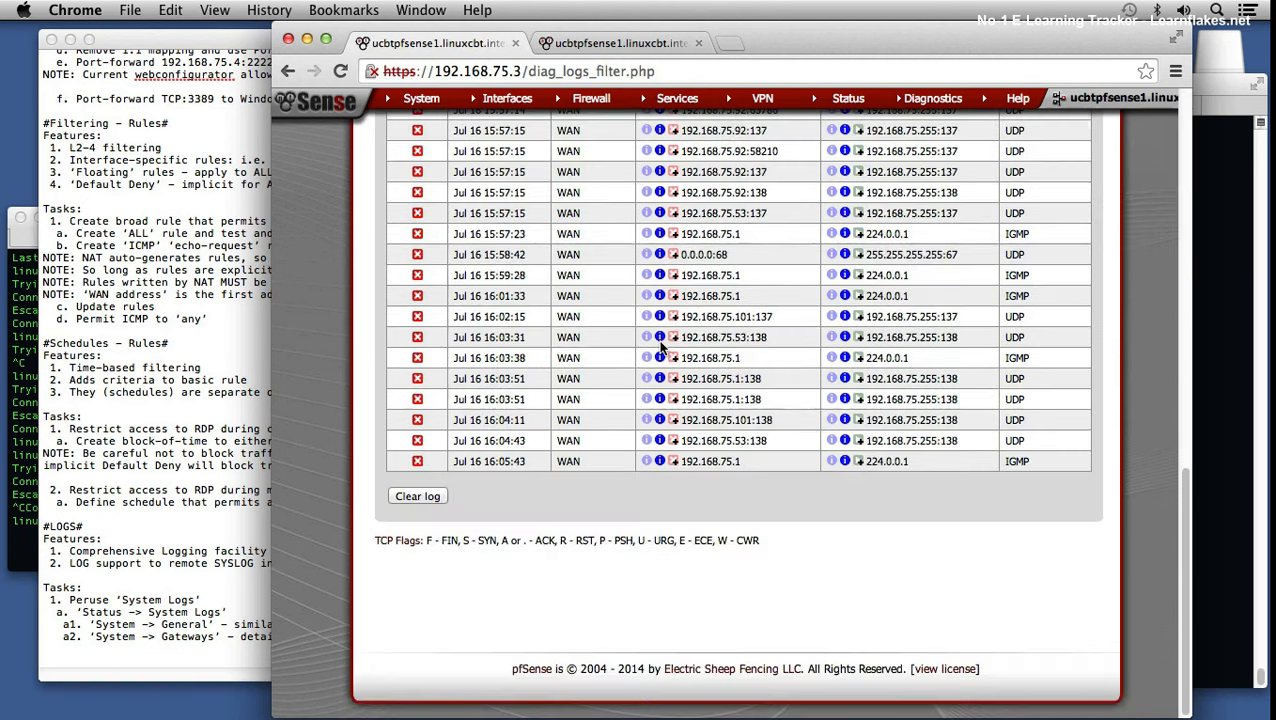
scroll(660, 345, up, 15)
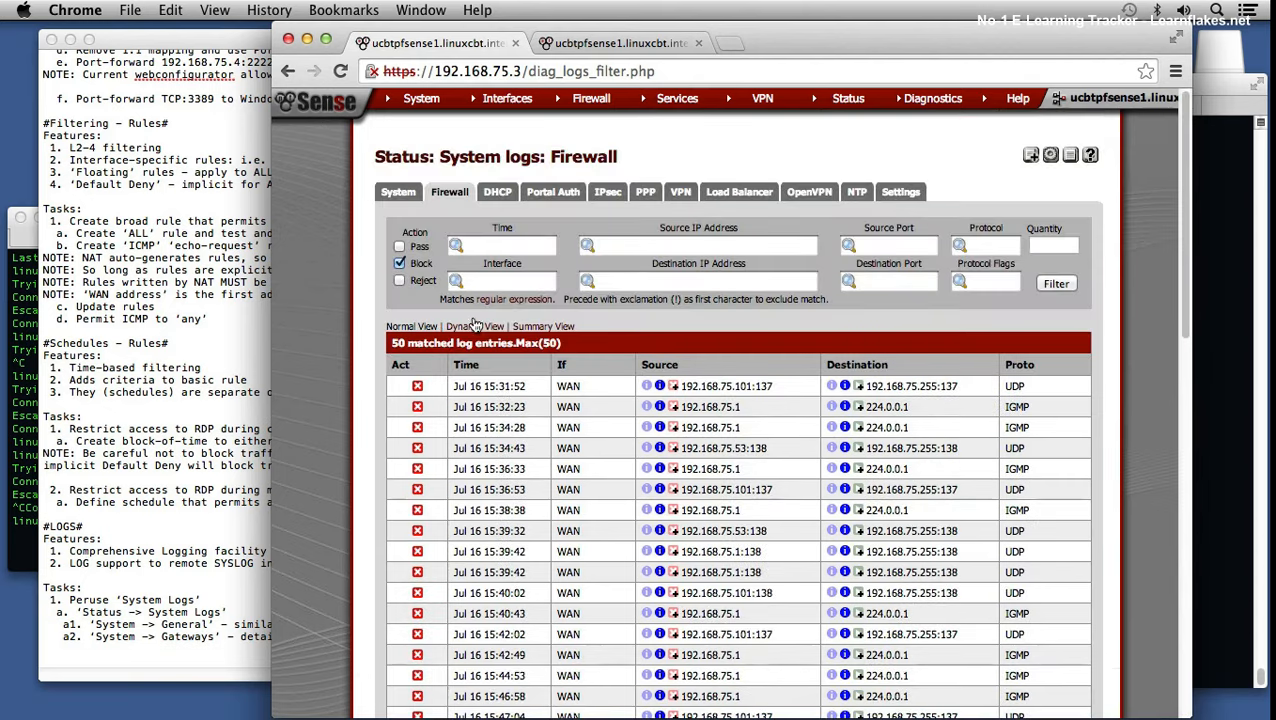
click(399, 263)
click(1057, 283)
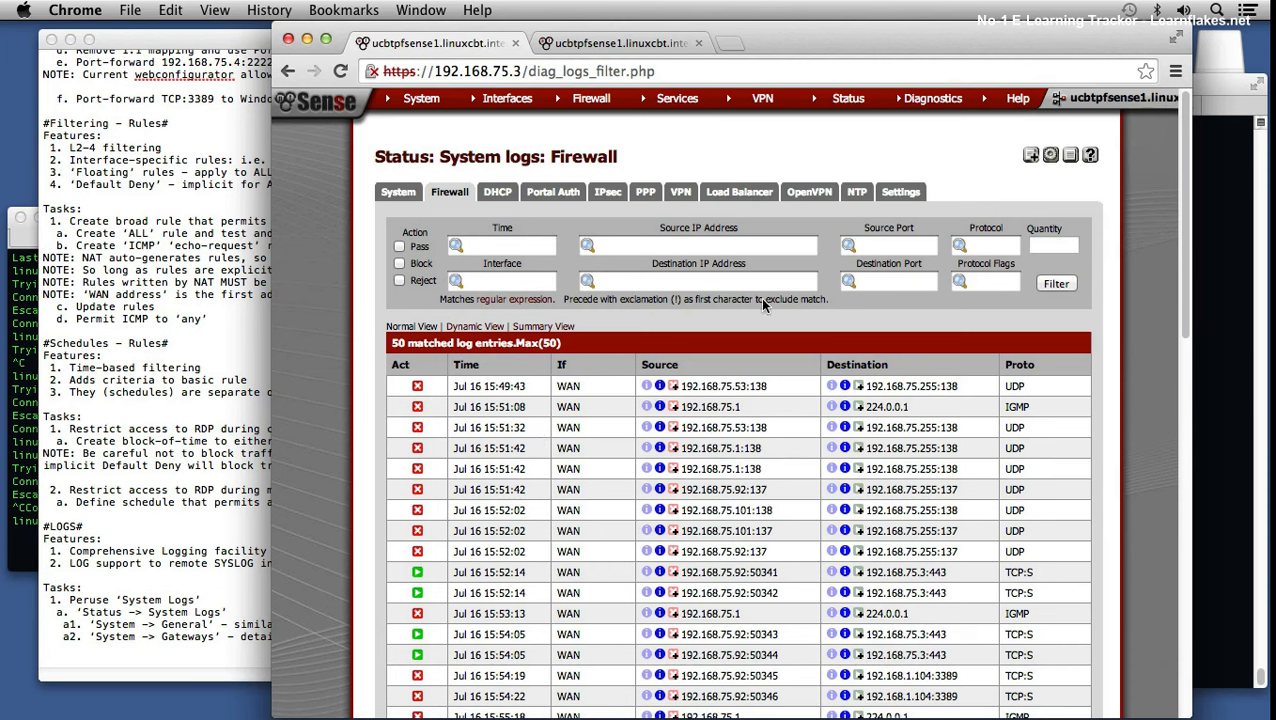
click(902, 281)
text(3389)
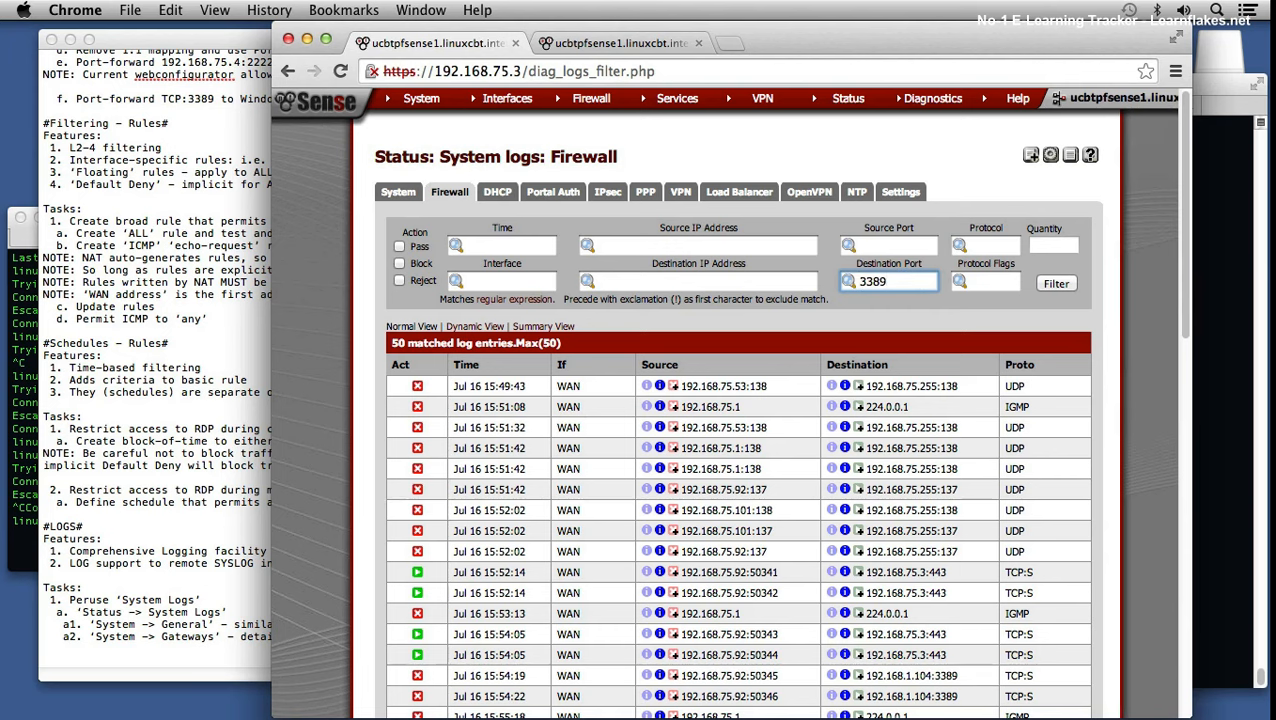
click(1055, 280)
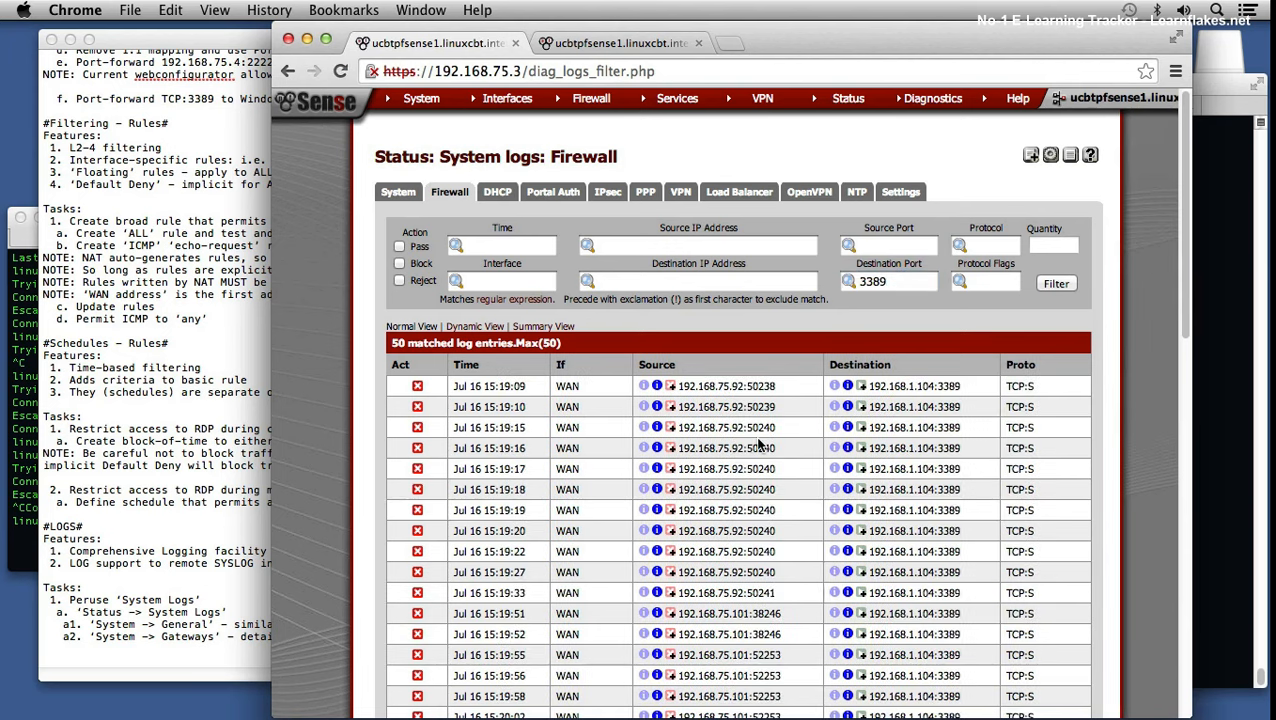
scroll(760, 445, down, 15)
scroll(760, 440, up, 15)
scroll(784, 445, down, 15)
scroll(790, 446, up, 10)
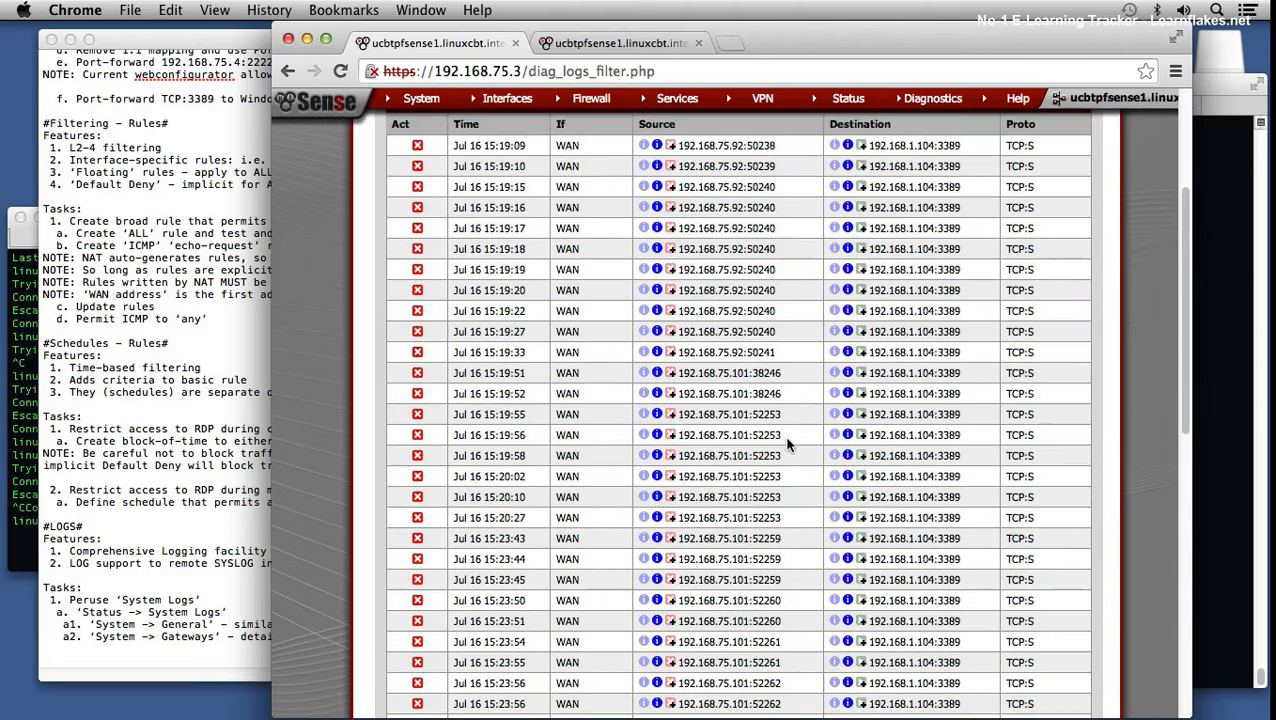
scroll(796, 447, up, 1)
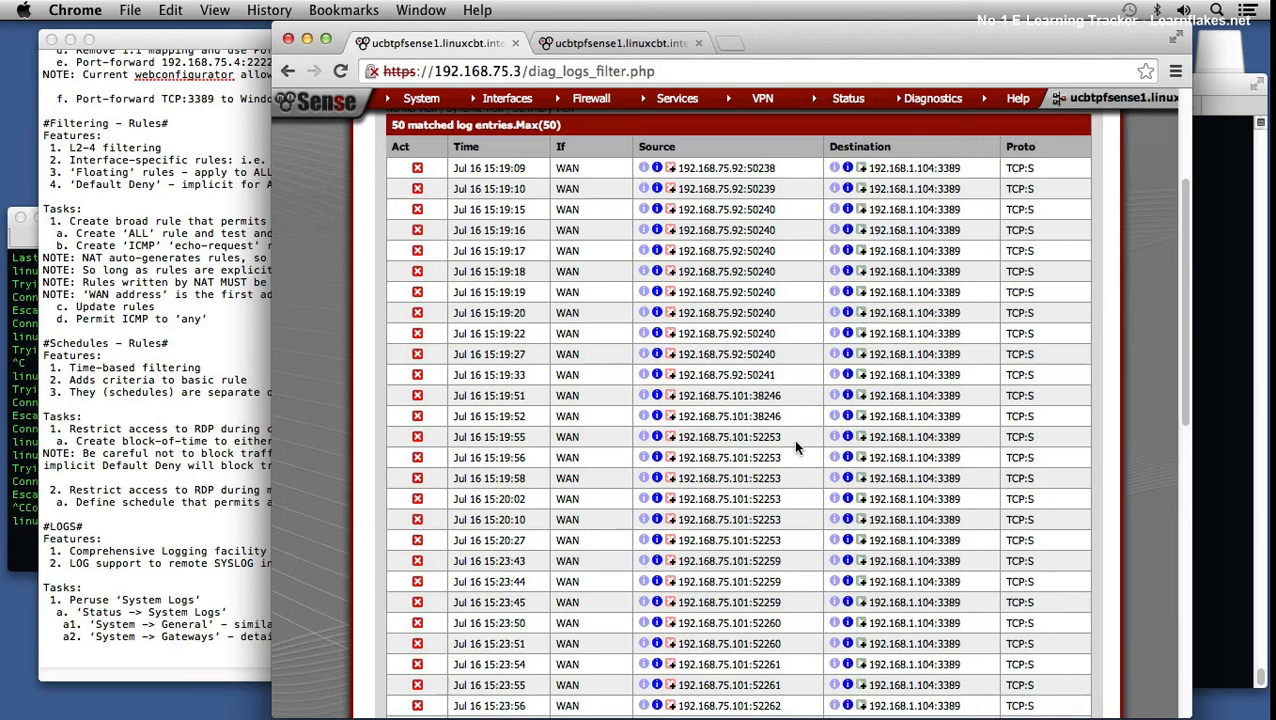
scroll(796, 447, down, 10)
scroll(796, 448, up, 15)
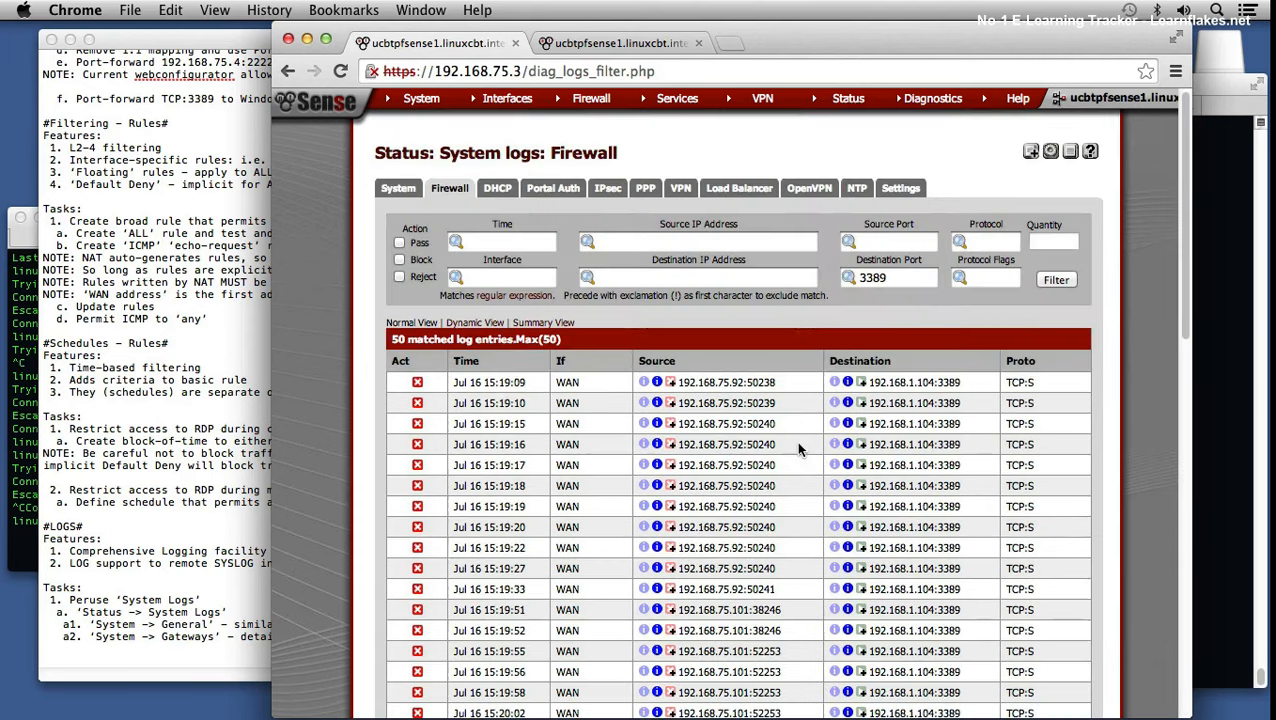
scroll(506, 455, down, 10)
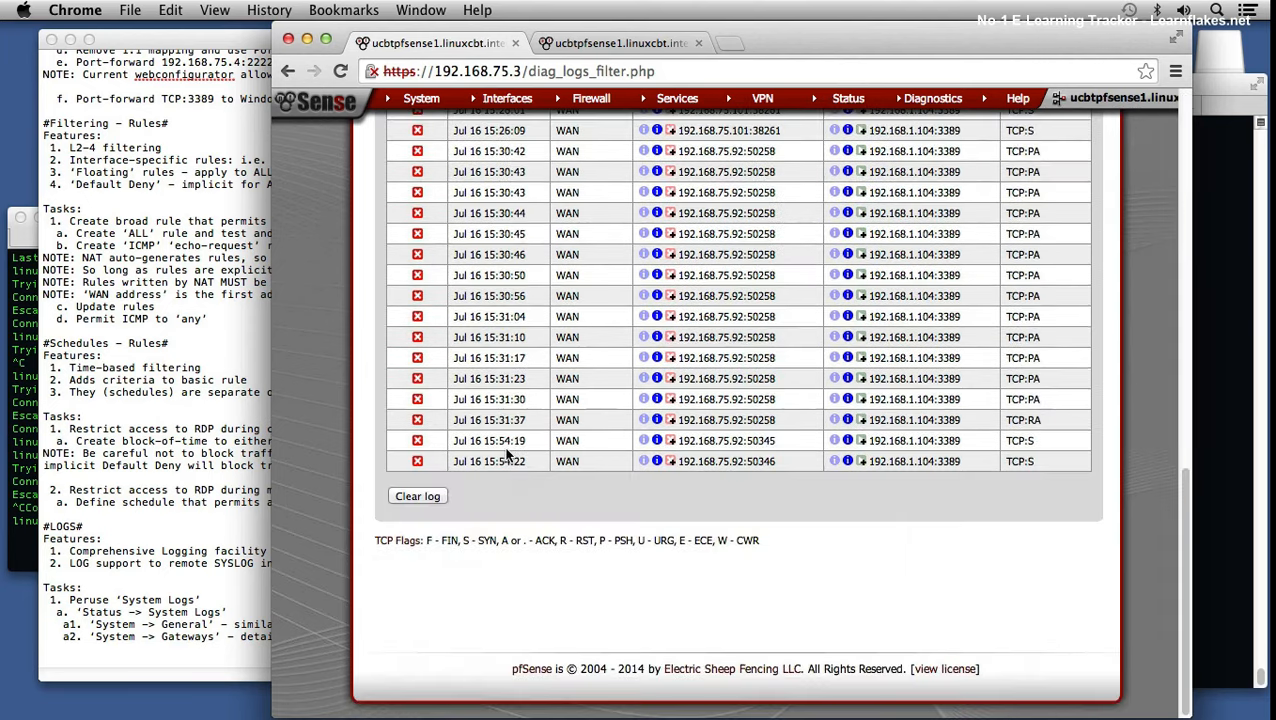
scroll(506, 455, up, 5)
scroll(506, 455, up, 5)
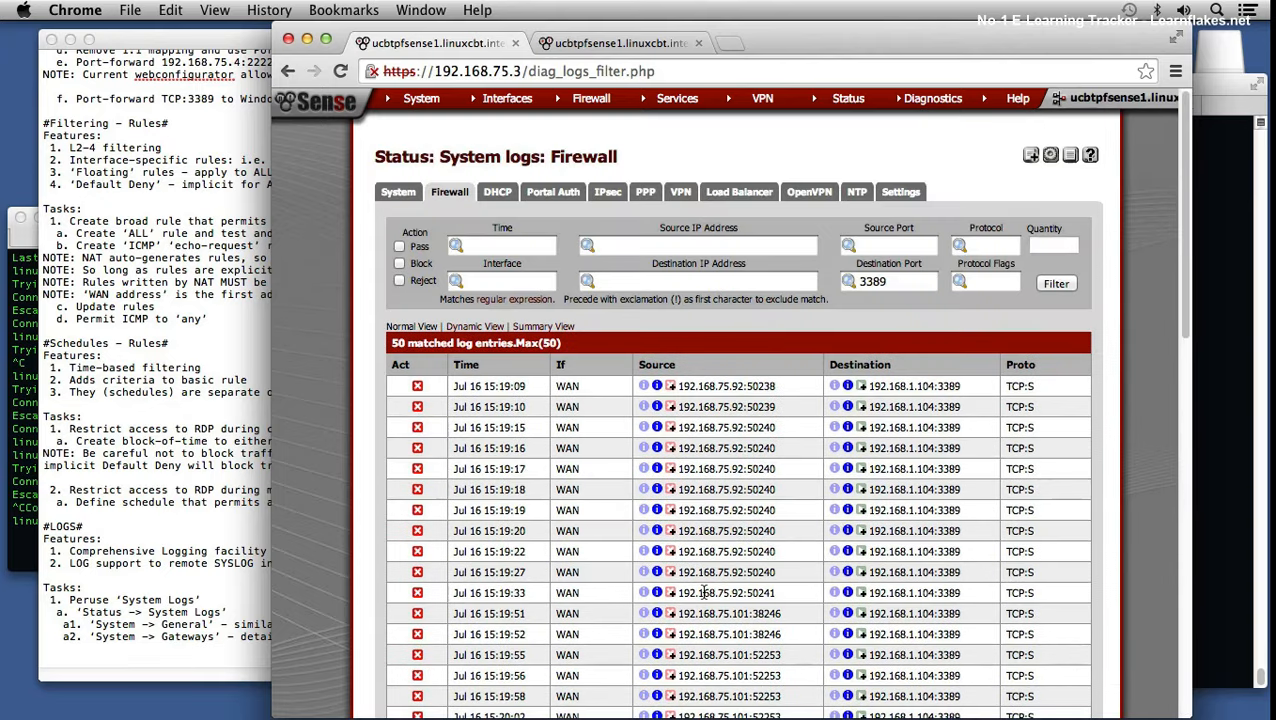
scroll(763, 465, down, 10)
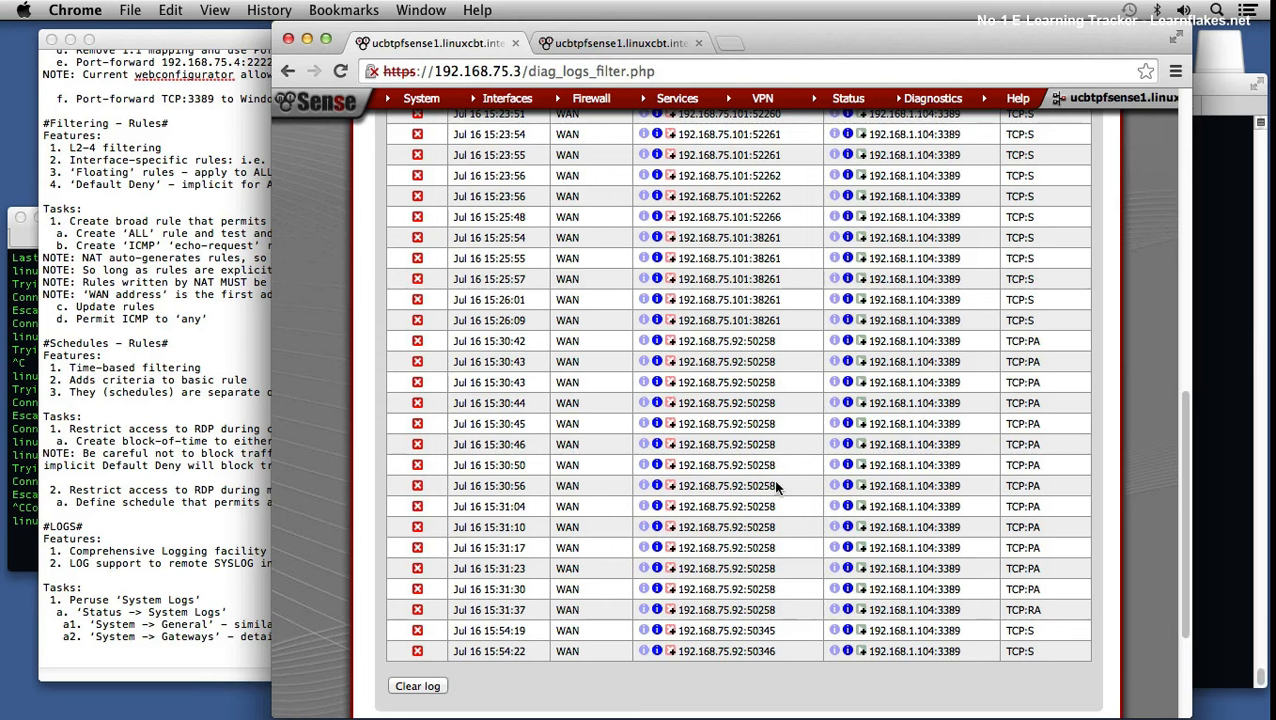
scroll(757, 585, up, 5)
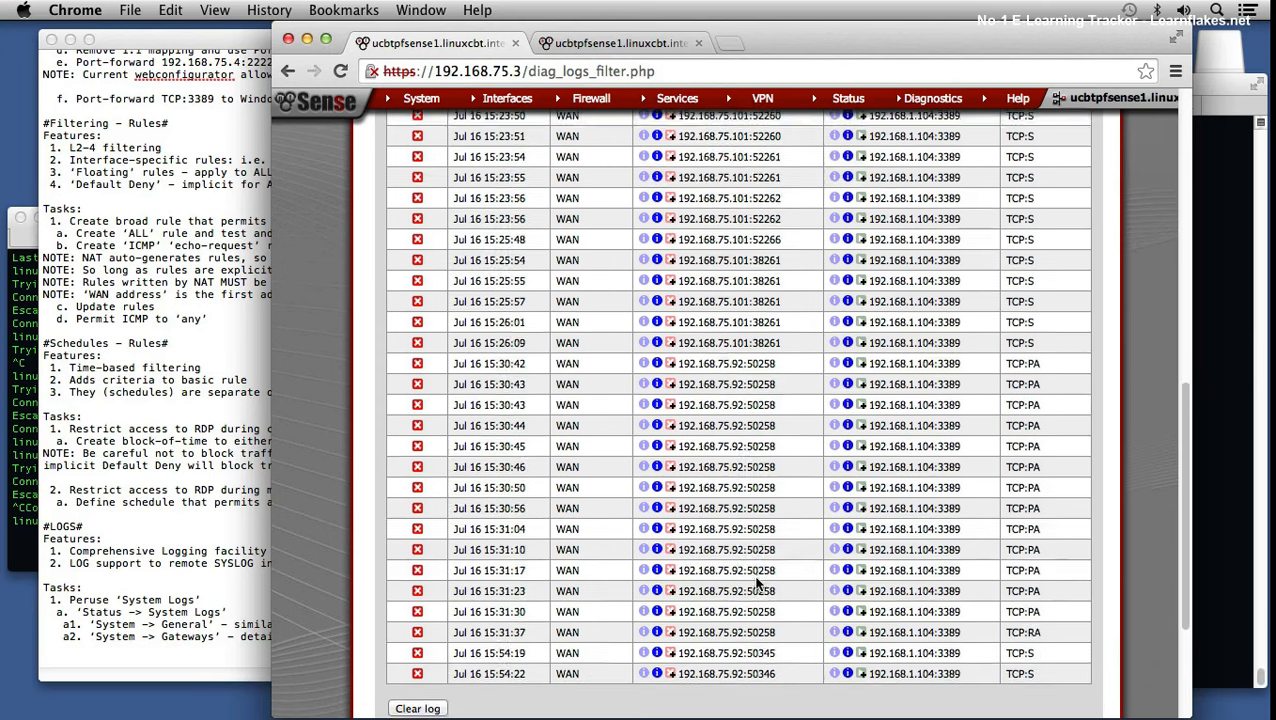
scroll(757, 577, up, 10)
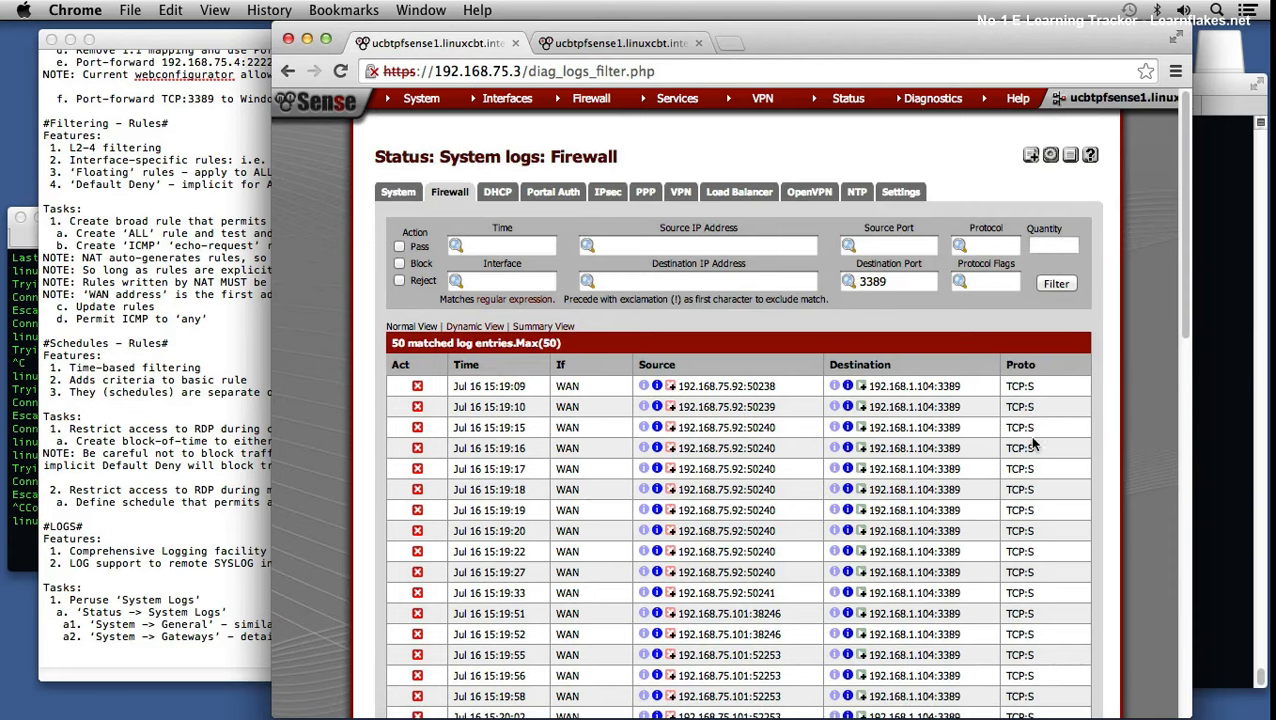
scroll(1040, 443, down, 20)
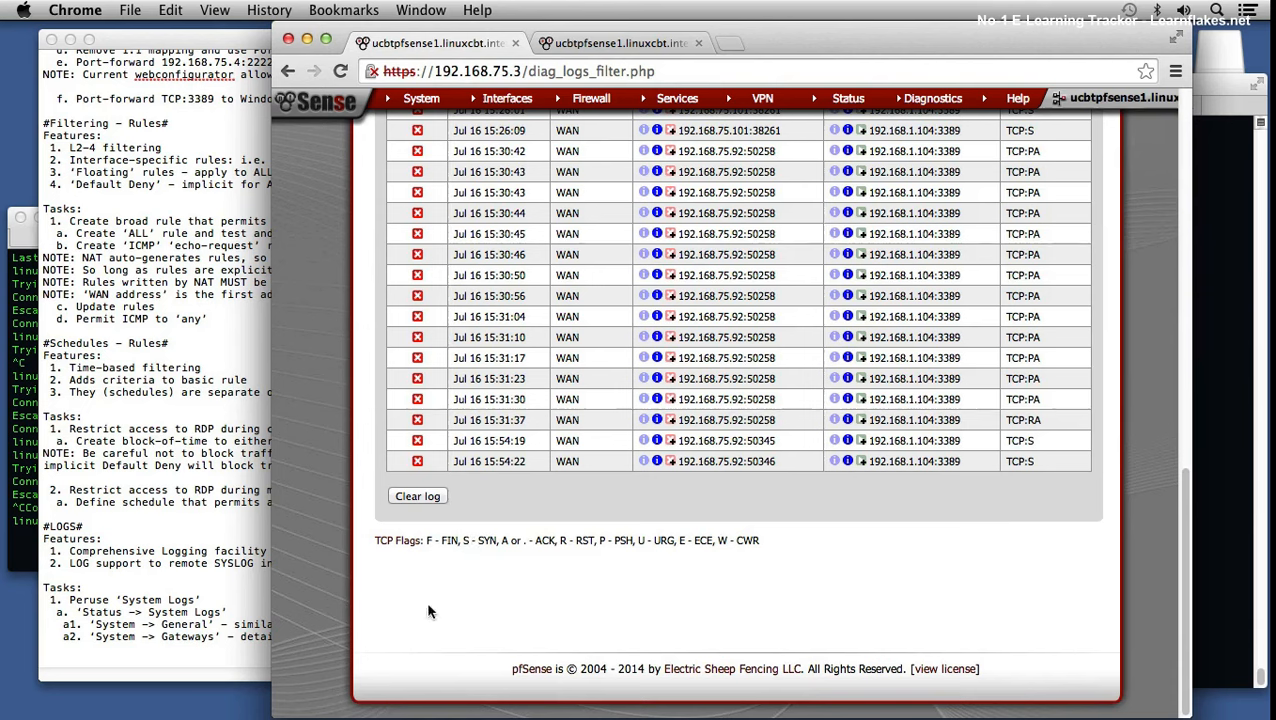
scroll(921, 477, up, 1)
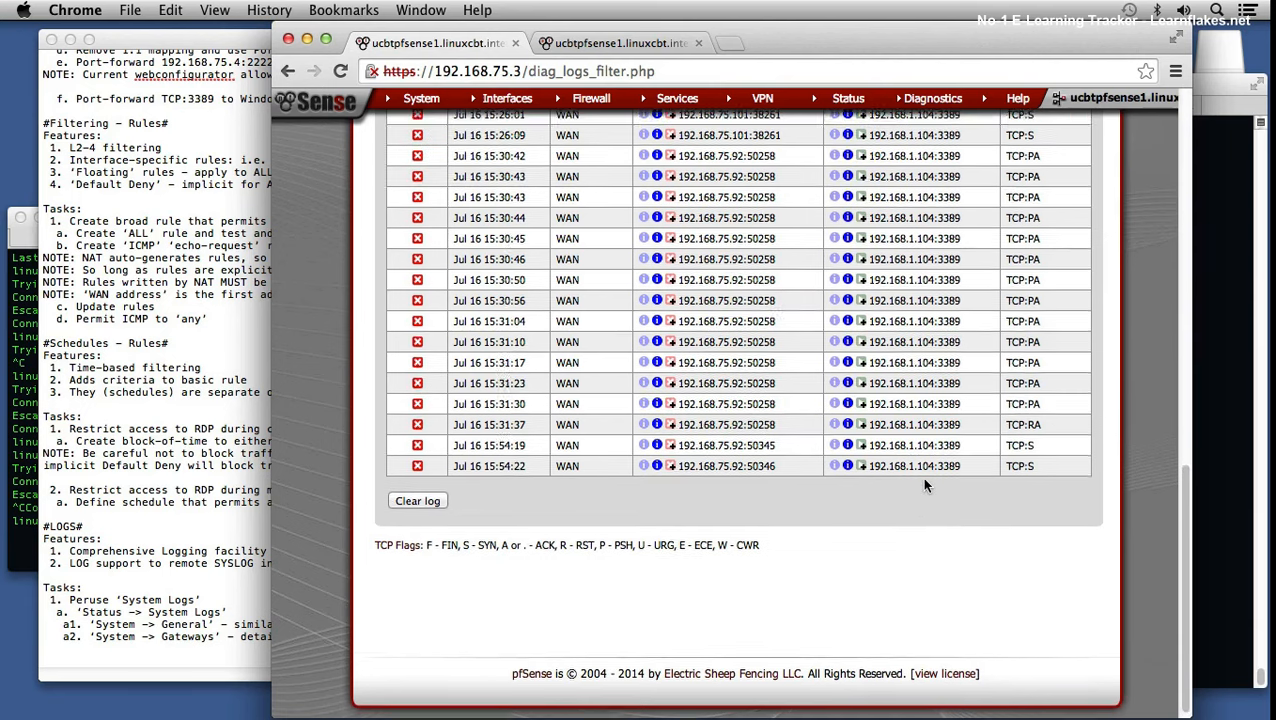
scroll(924, 484, up, 6)
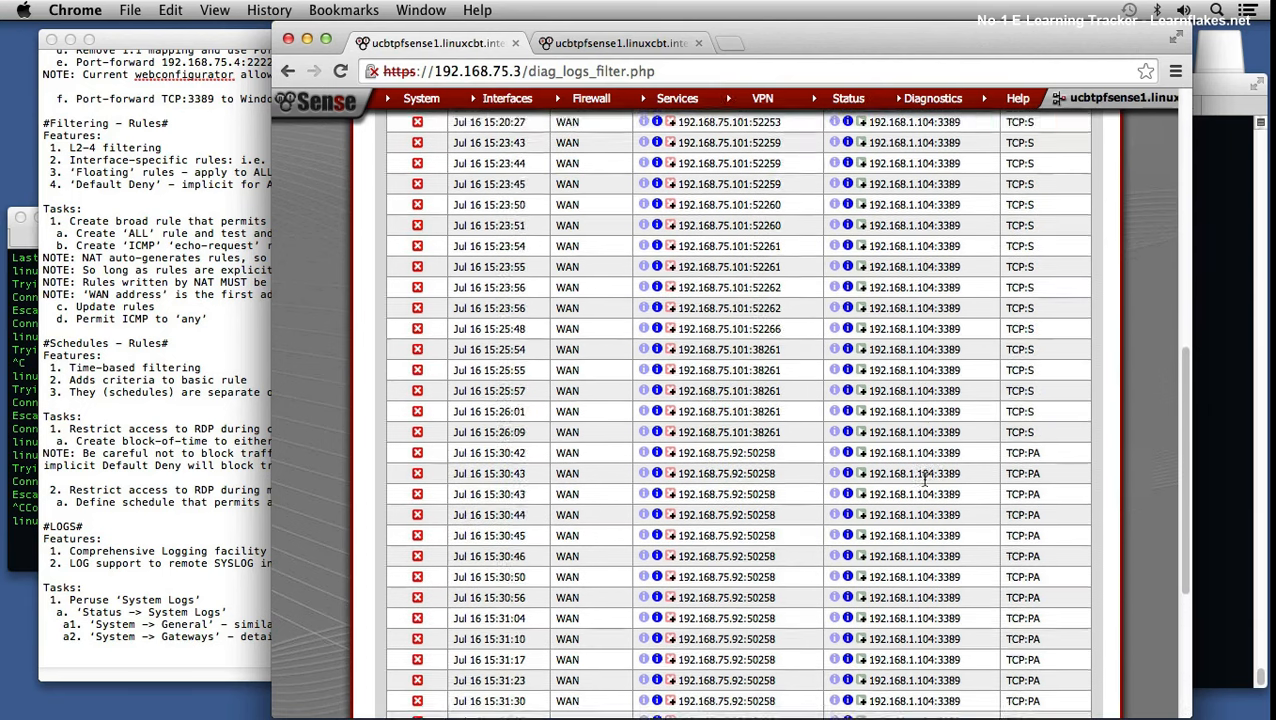
scroll(924, 477, up, 10)
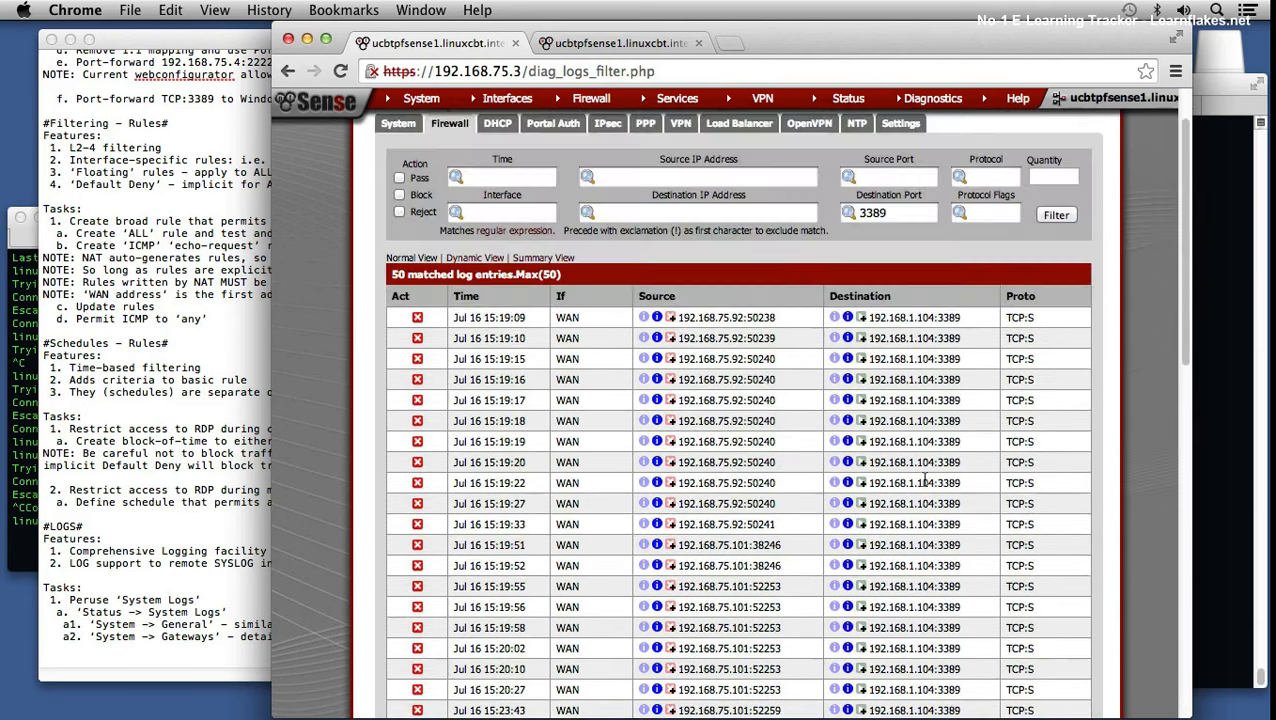
scroll(924, 479, up, 1)
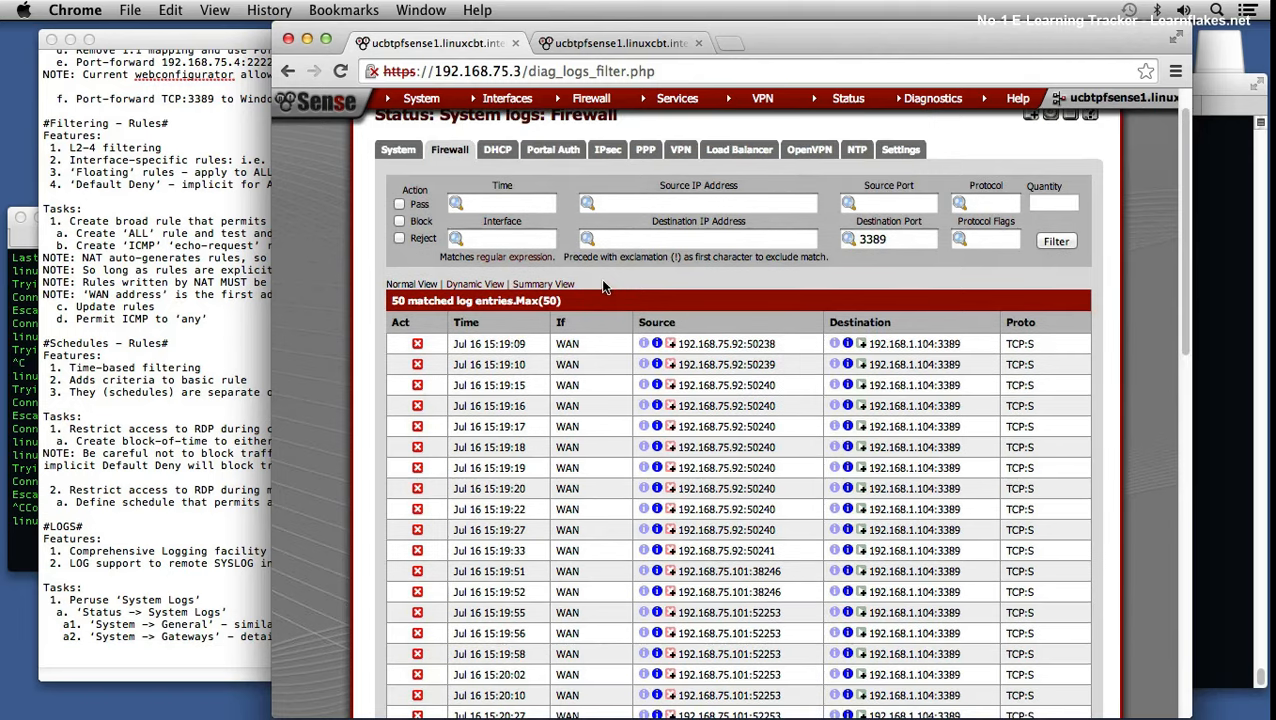
Step: Reapply the port 3389 log filter and bring up the WAN firewall rules list
click(1056, 242)
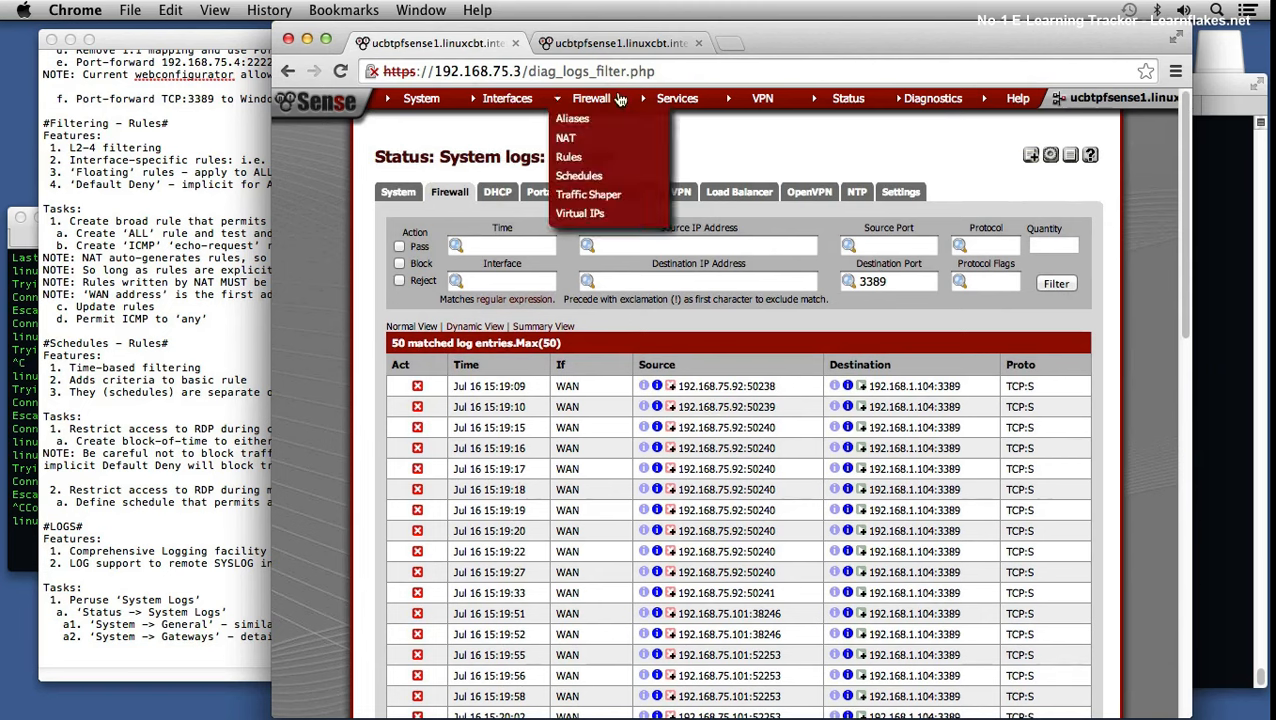
click(671, 43)
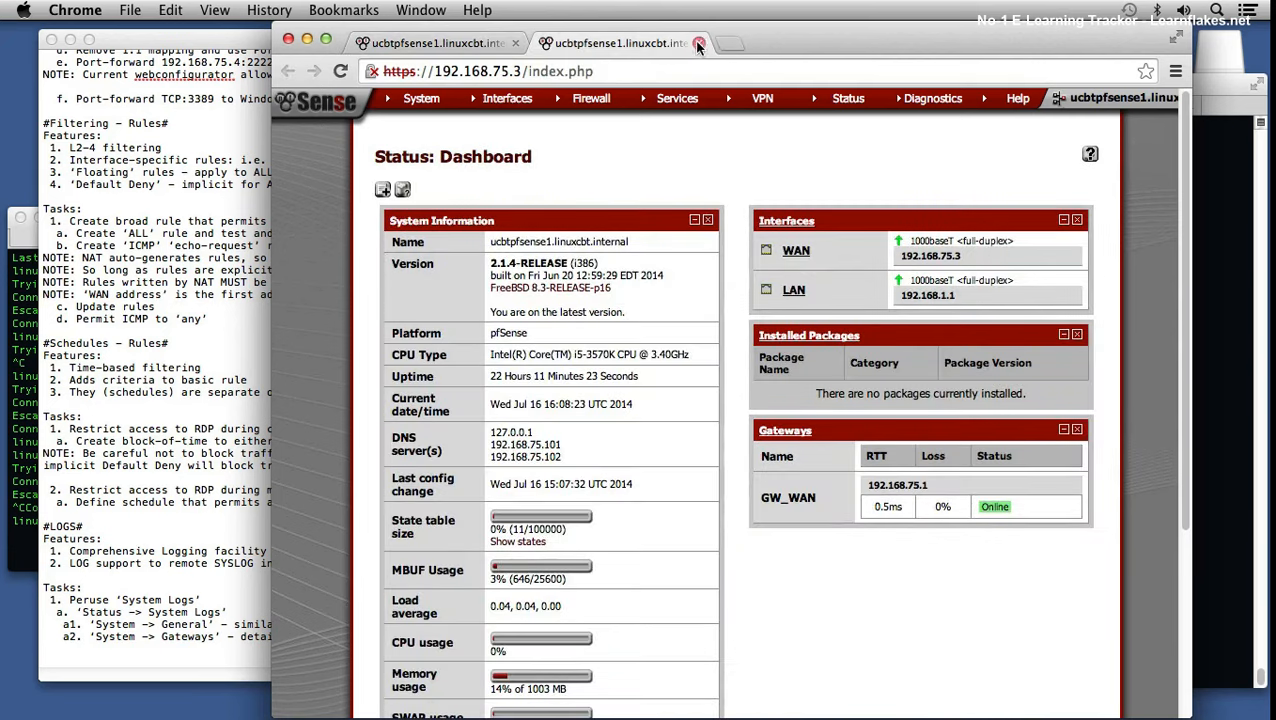
mouse_move(598, 100)
click(580, 160)
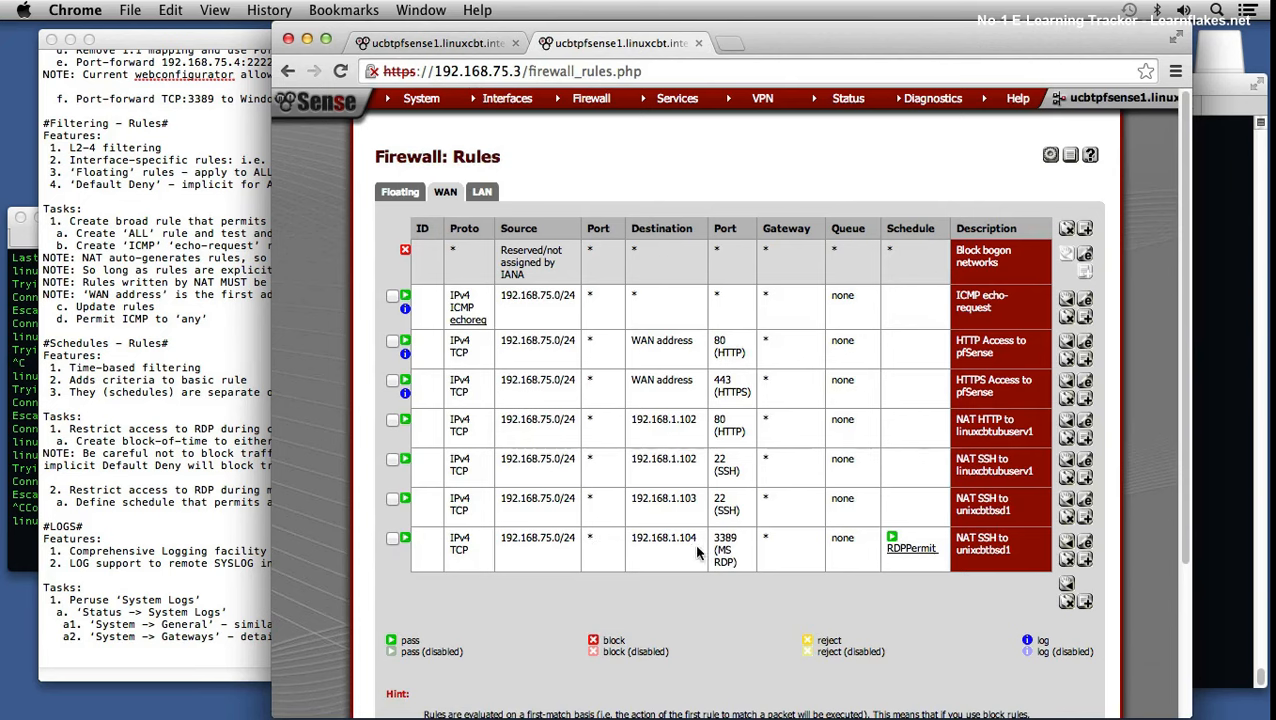
Step: Enable packet logging on the RDP rule to 192.168.1.104, describe it 'RDP to linuxcbtwin2', and apply
click(1086, 543)
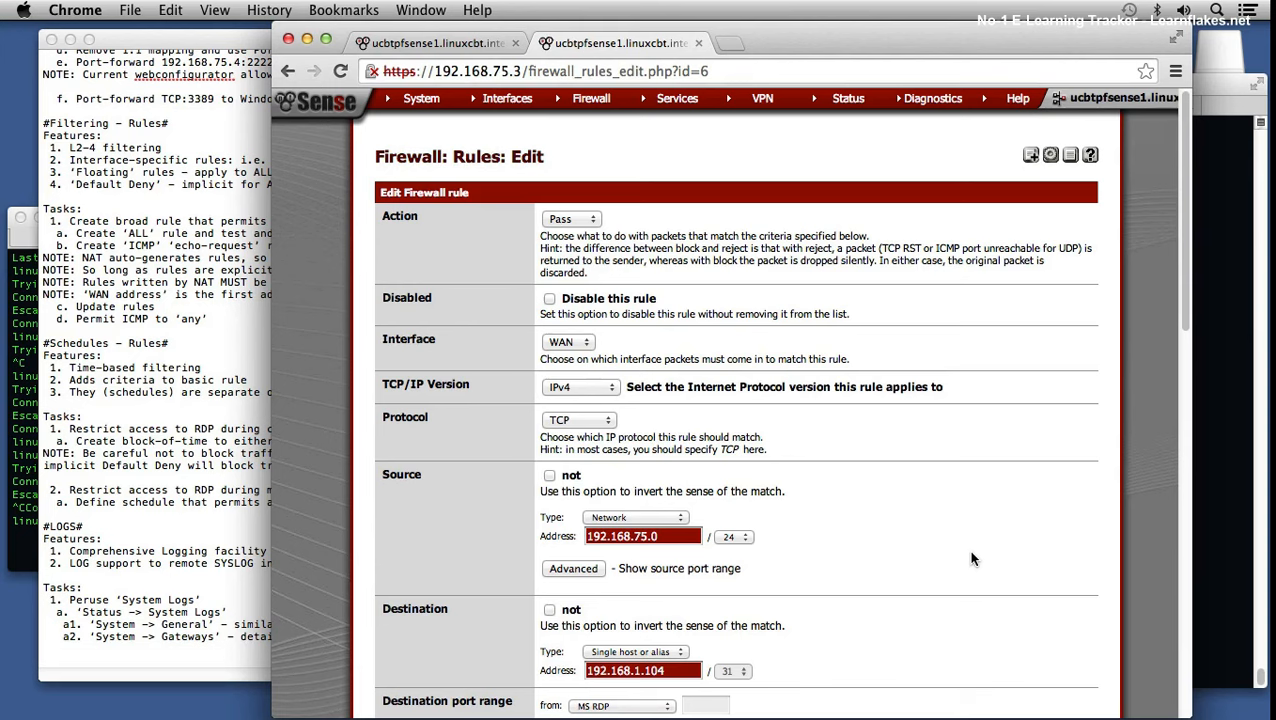
scroll(969, 556, down, 3)
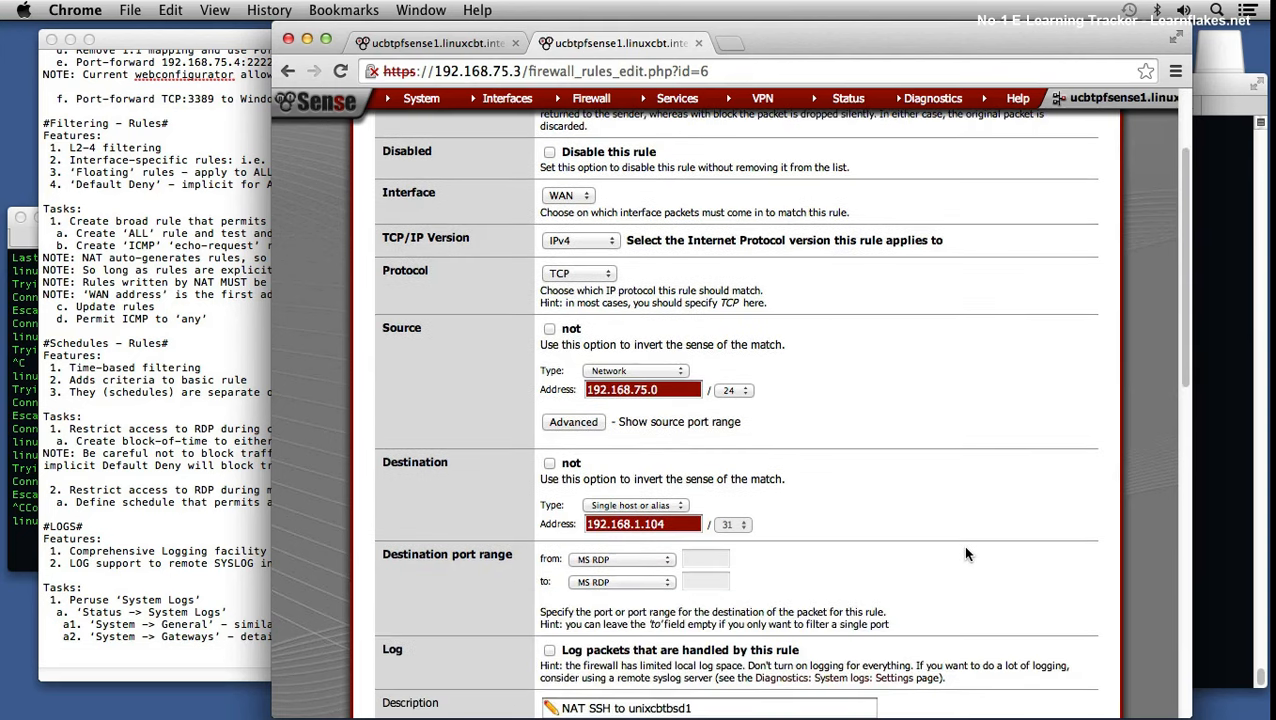
scroll(965, 548, down, 2)
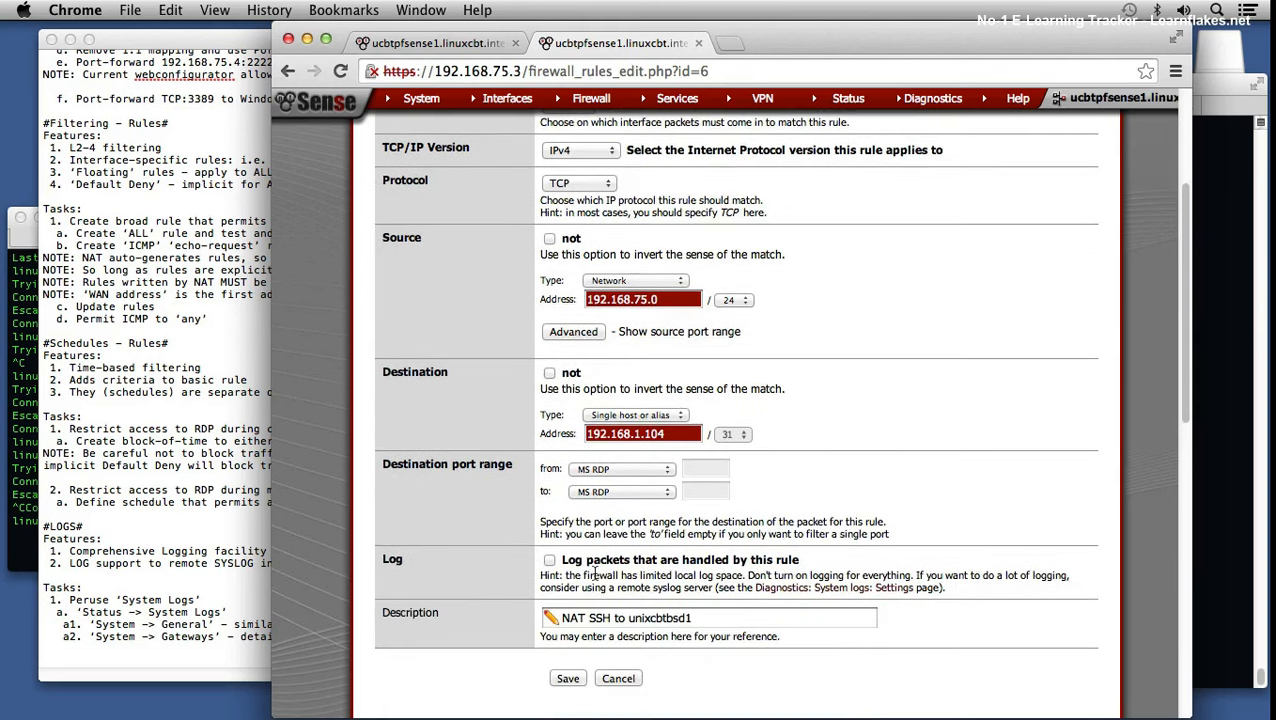
click(550, 561)
drag(706, 618, 489, 614)
text(R)
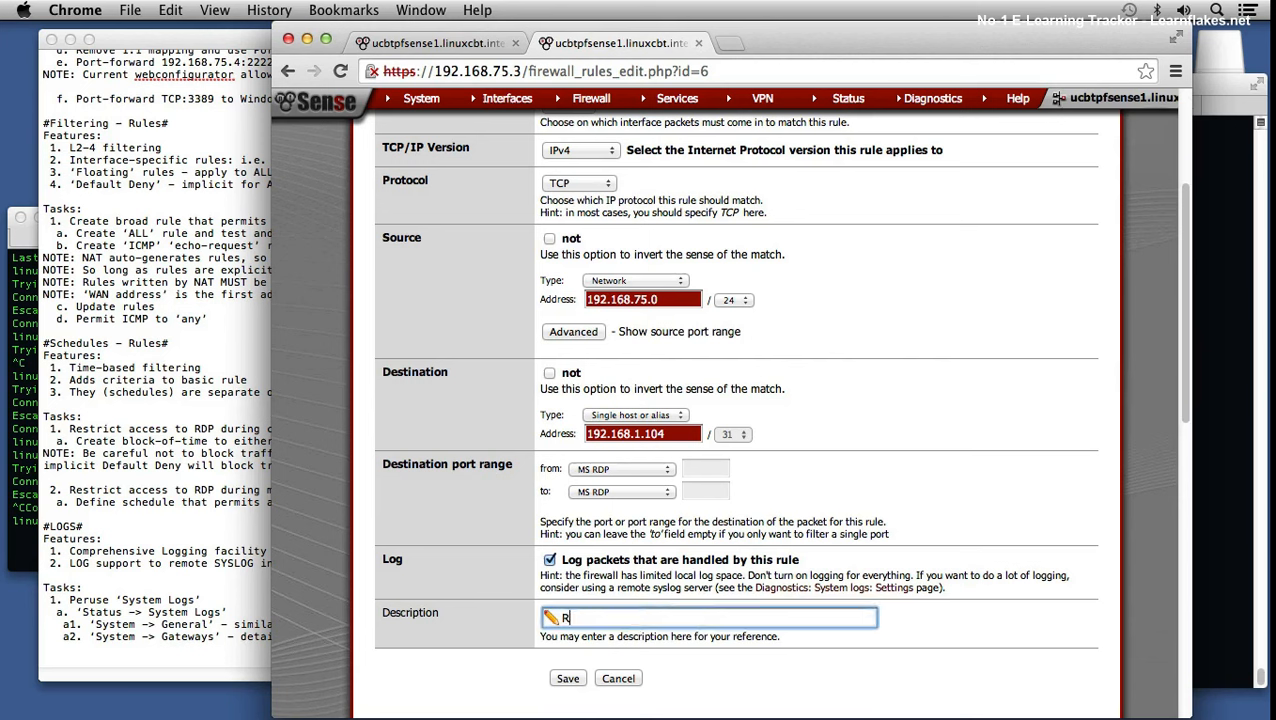
text(DP to linuxcbtwin2)
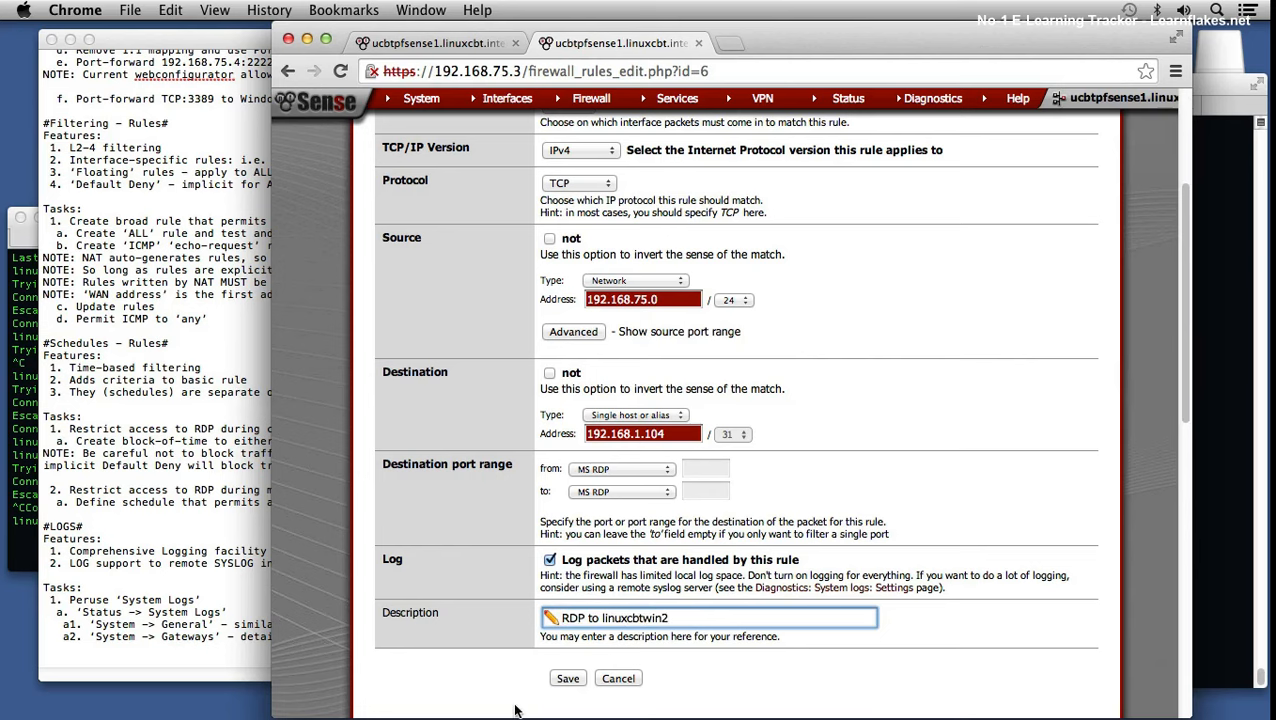
click(568, 678)
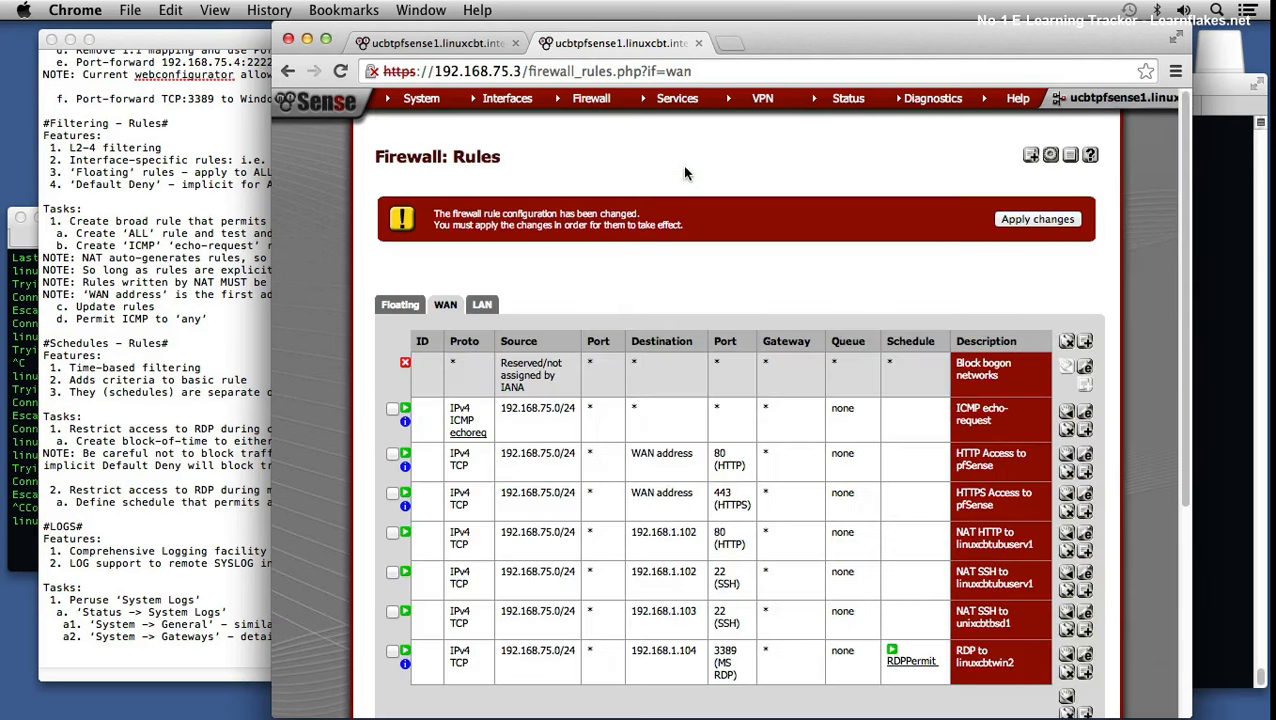
click(1059, 220)
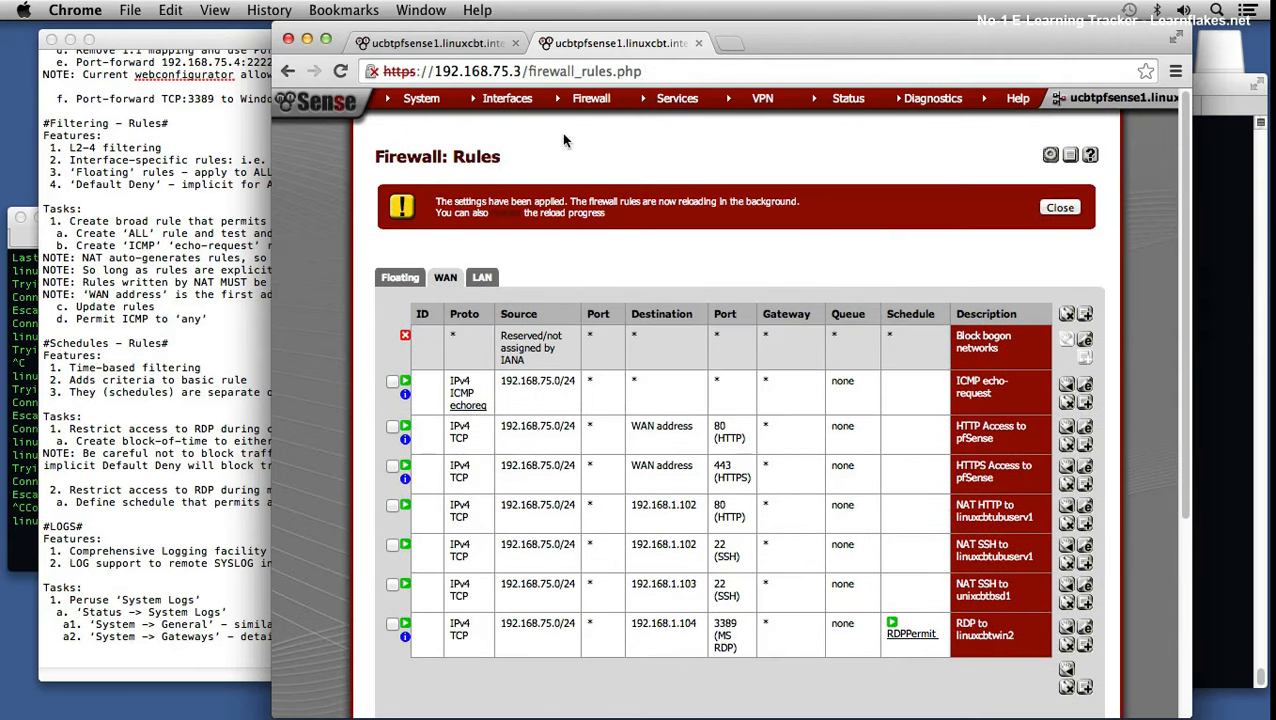
click(430, 43)
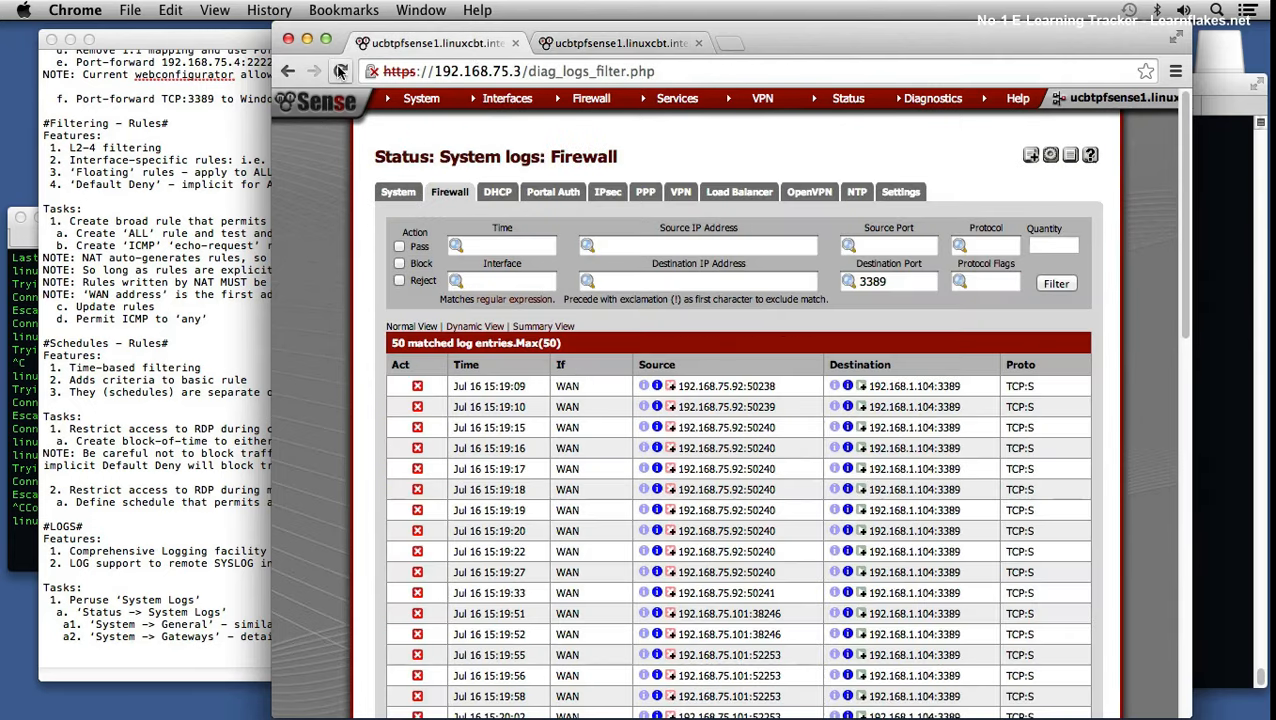
Step: Reload the filtered firewall log and rerun the telnet test to port 3389 in Terminal
click(340, 71)
click(910, 215)
scroll(1000, 400, down, 15)
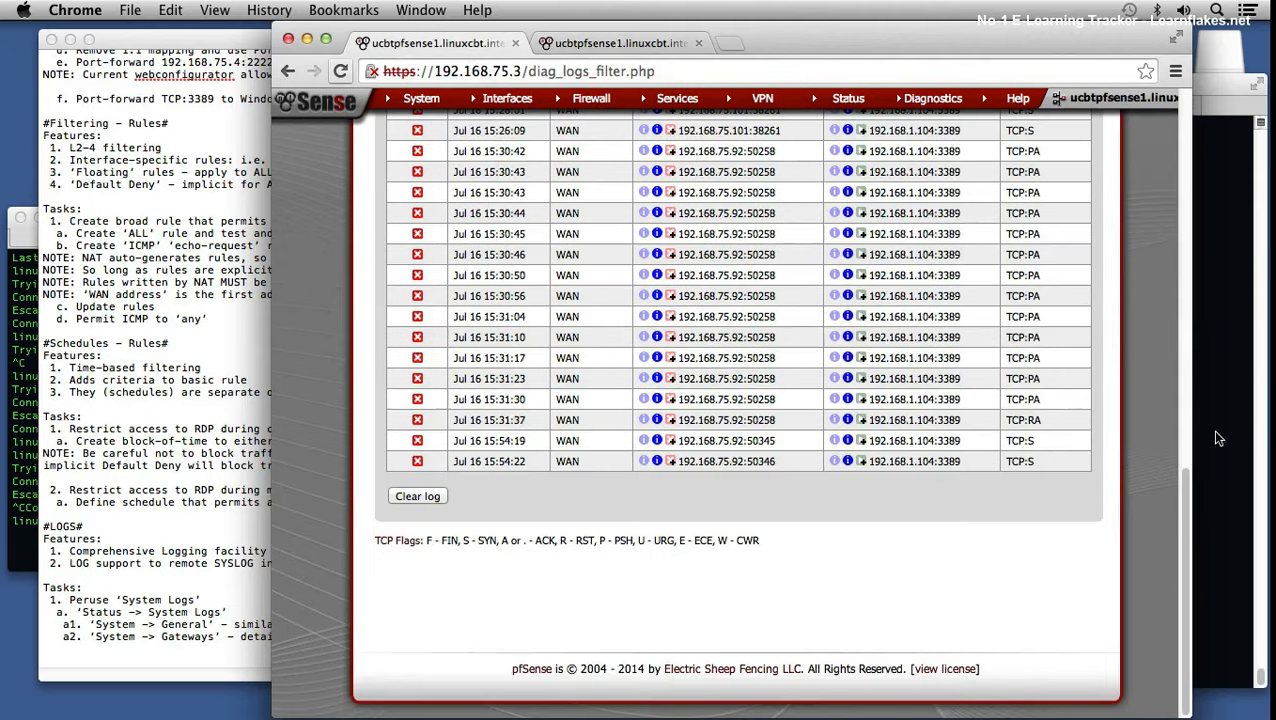
click(24, 469)
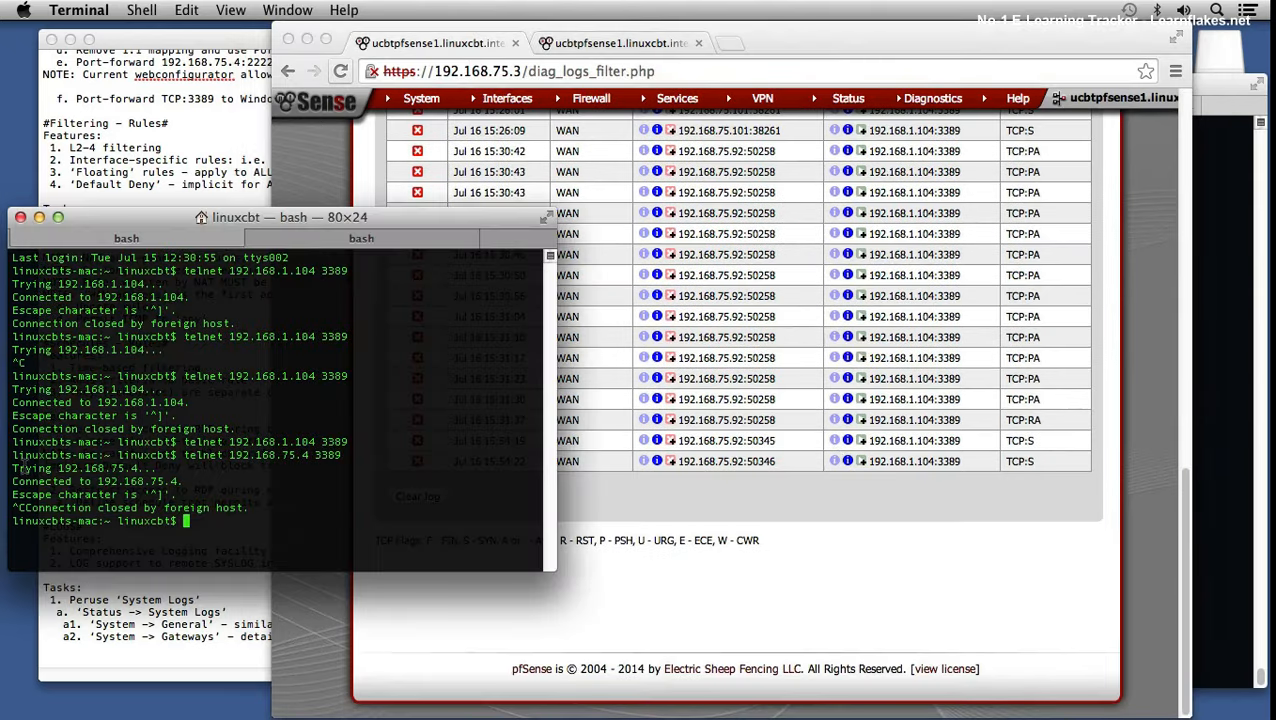
key(Up)
key(Return)
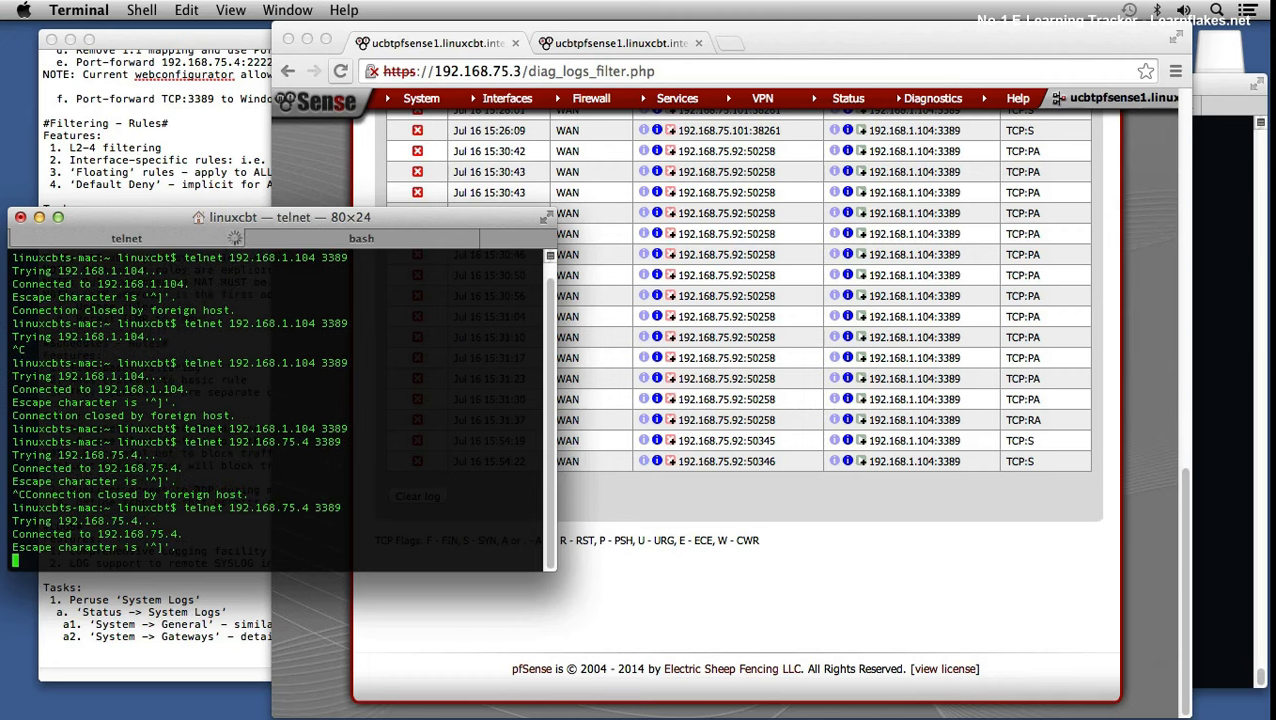
Step: Reload the log and highlight the new pass entry's 16:09 timestamp, source port 50383 and destination
click(391, 148)
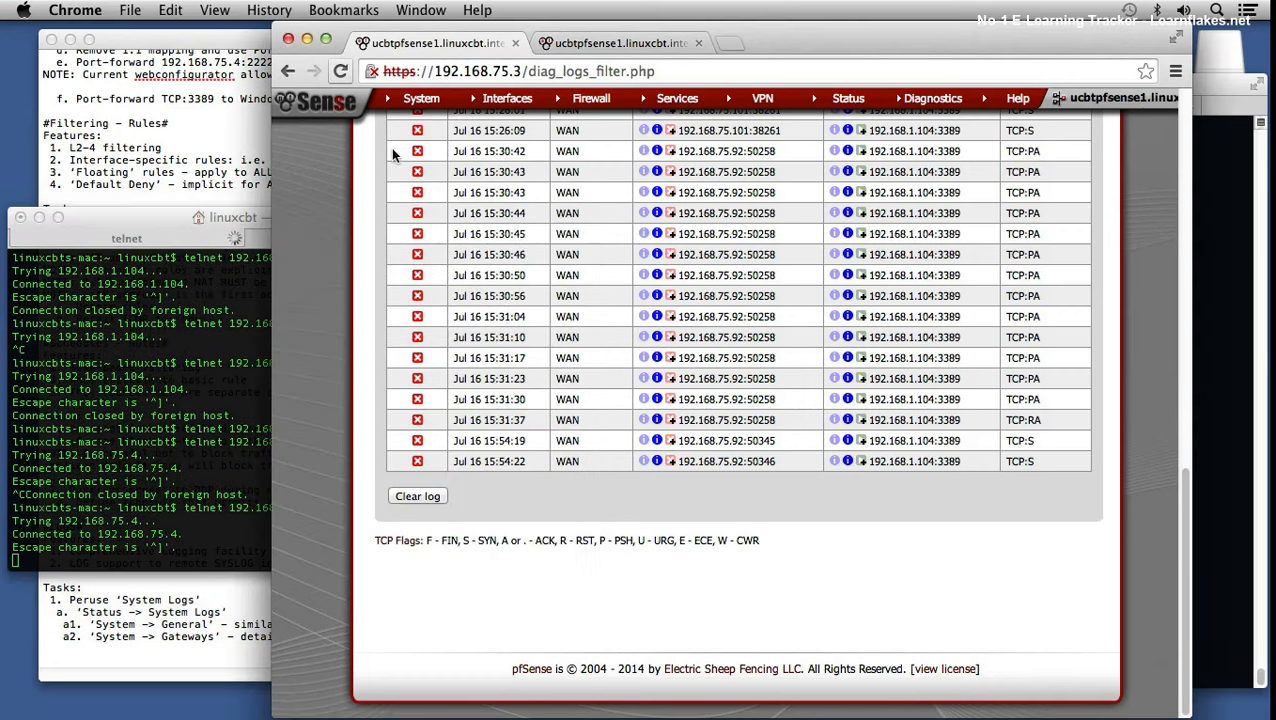
key(super+r)
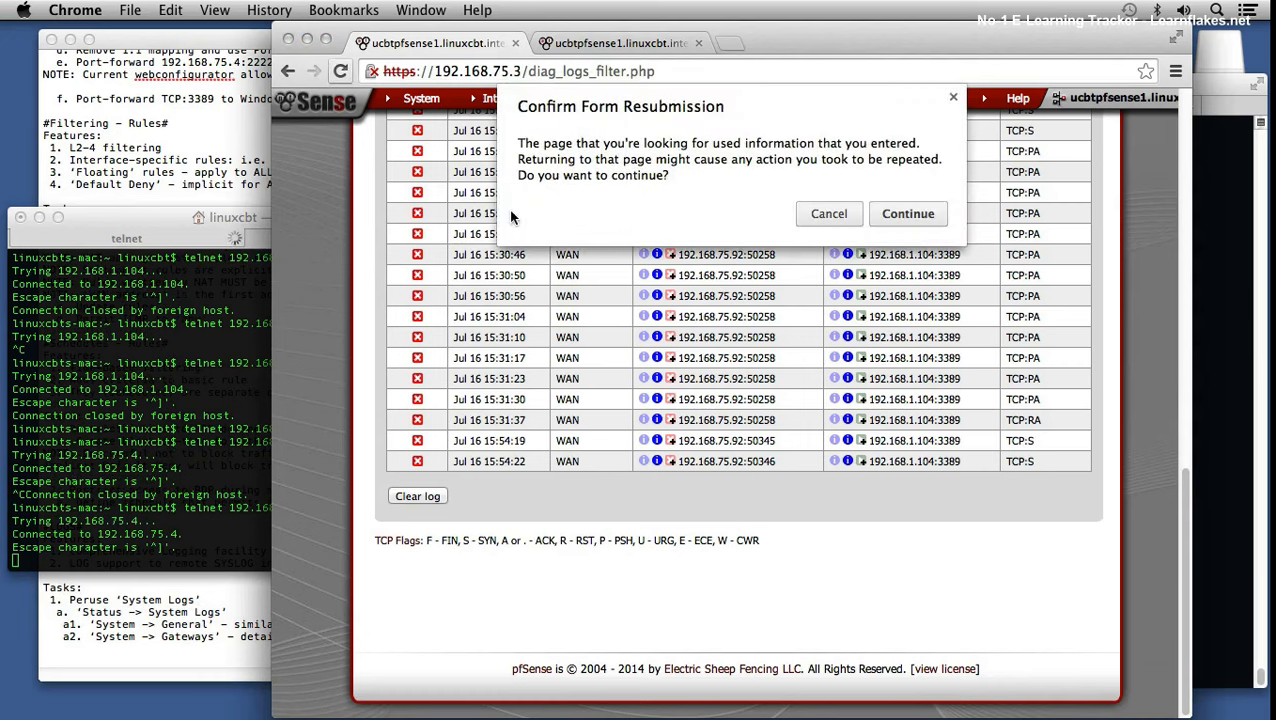
click(910, 215)
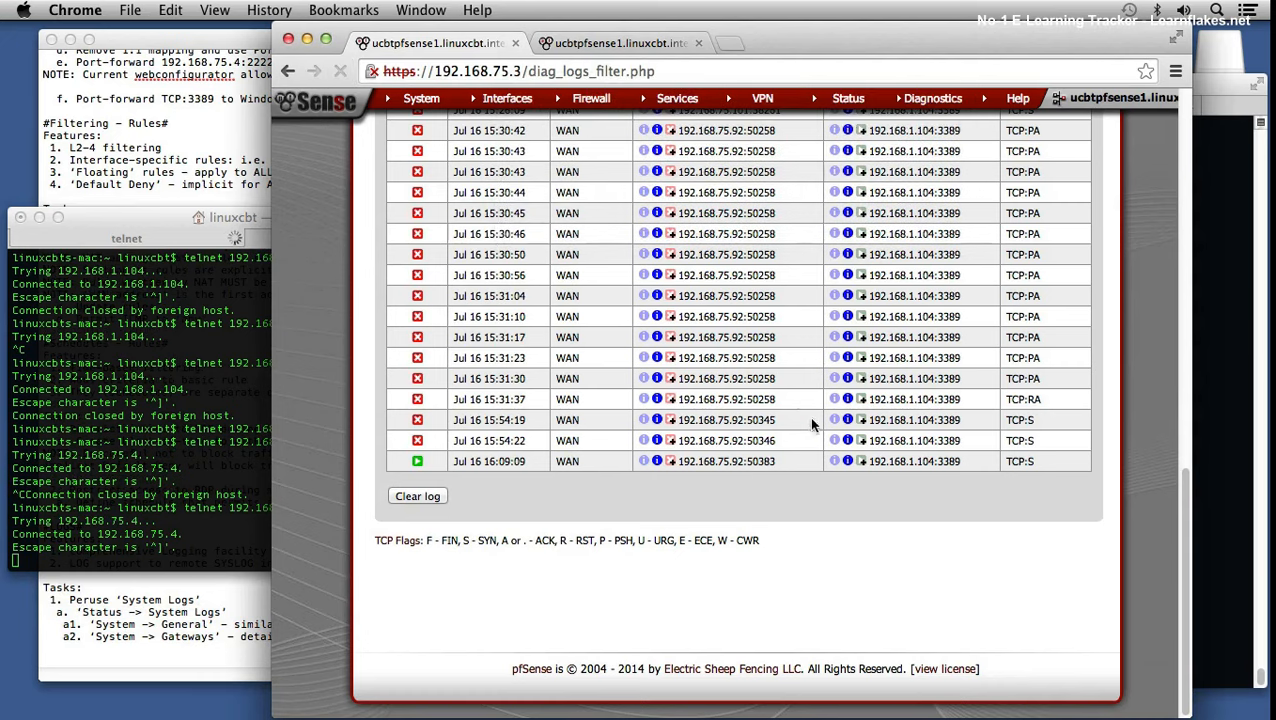
drag(452, 461, 505, 463)
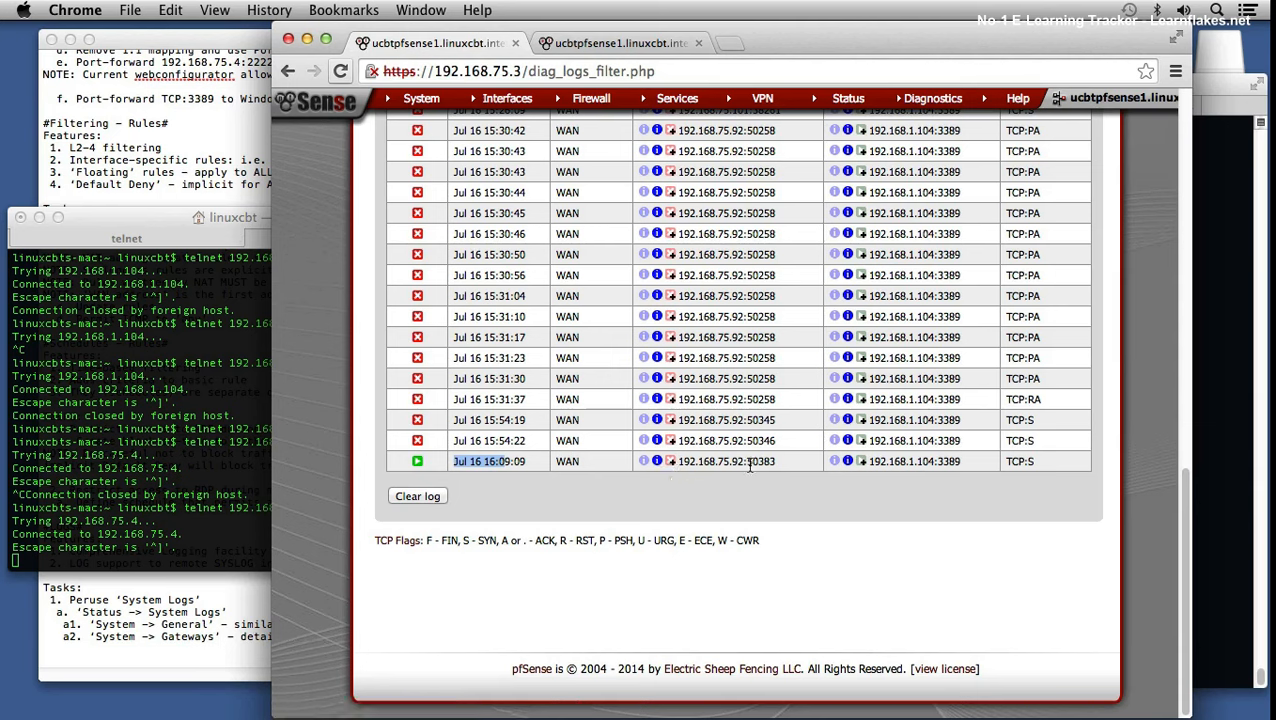
drag(759, 462, 860, 484)
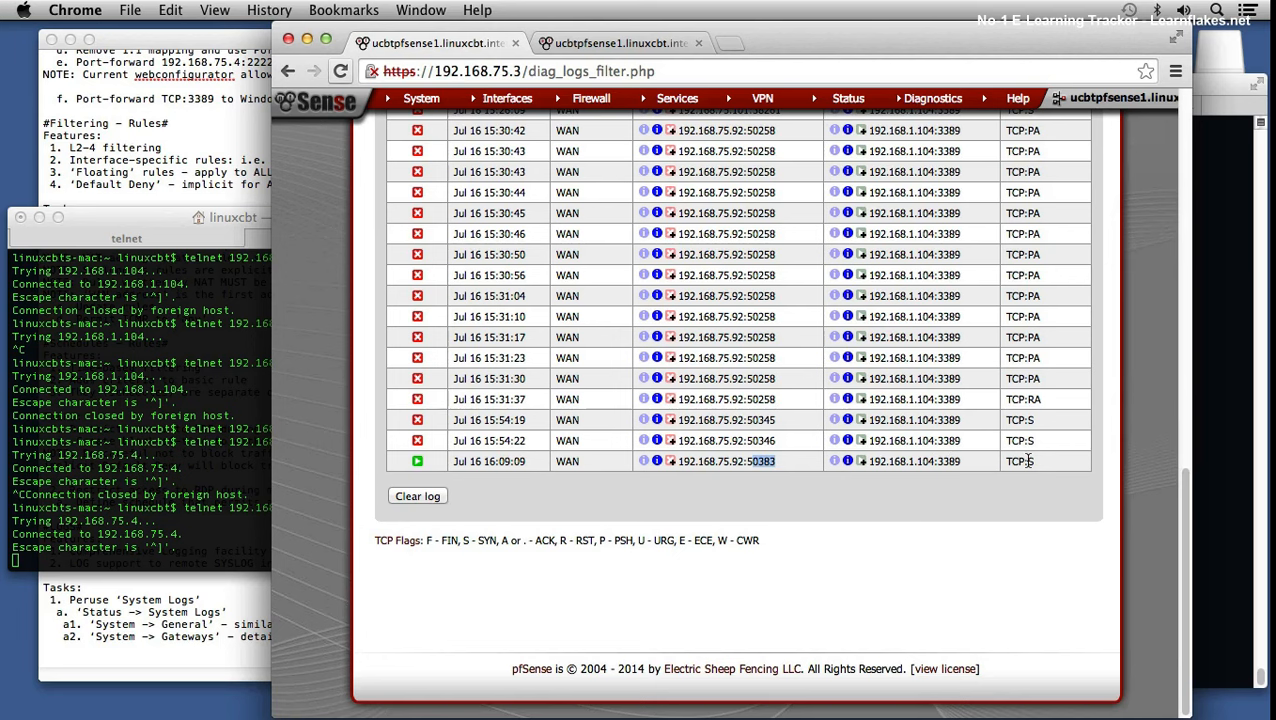
drag(908, 461, 955, 461)
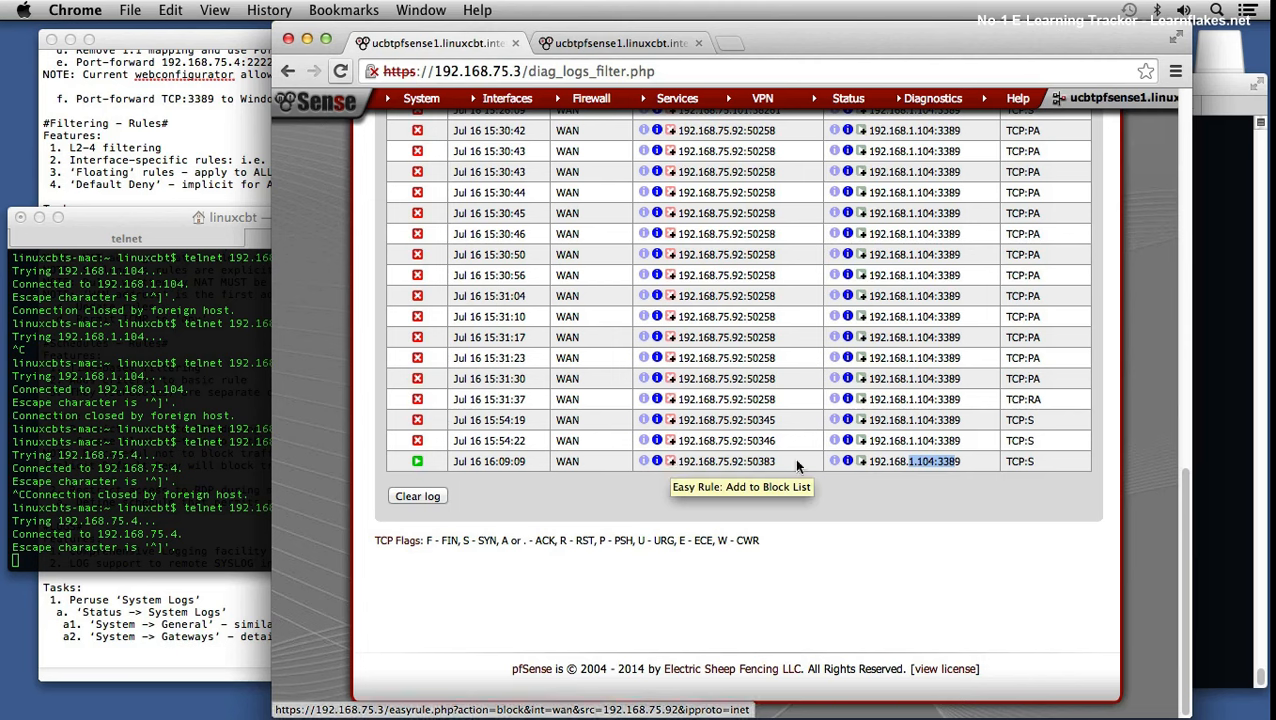
Step: Block source 192.168.75.92 with the log entry's Easy Rule 'Add to Block List' icon, then switch to the rules page
click(672, 464)
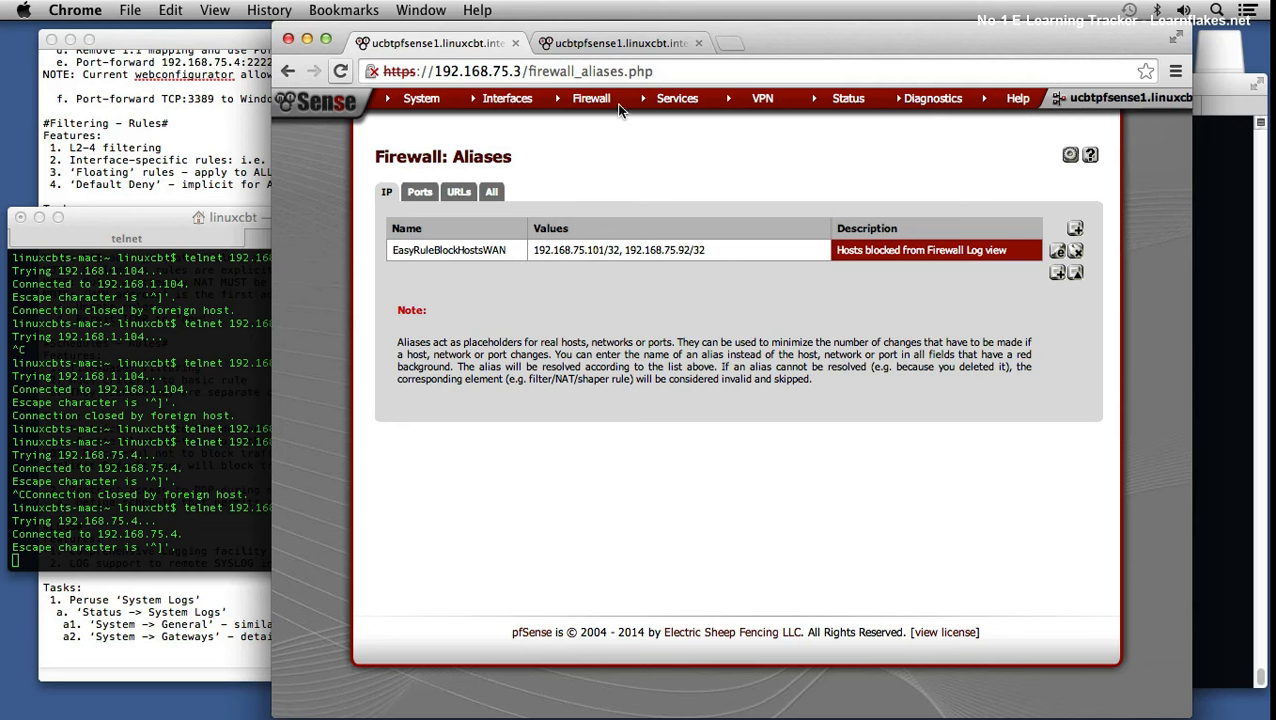
click(603, 44)
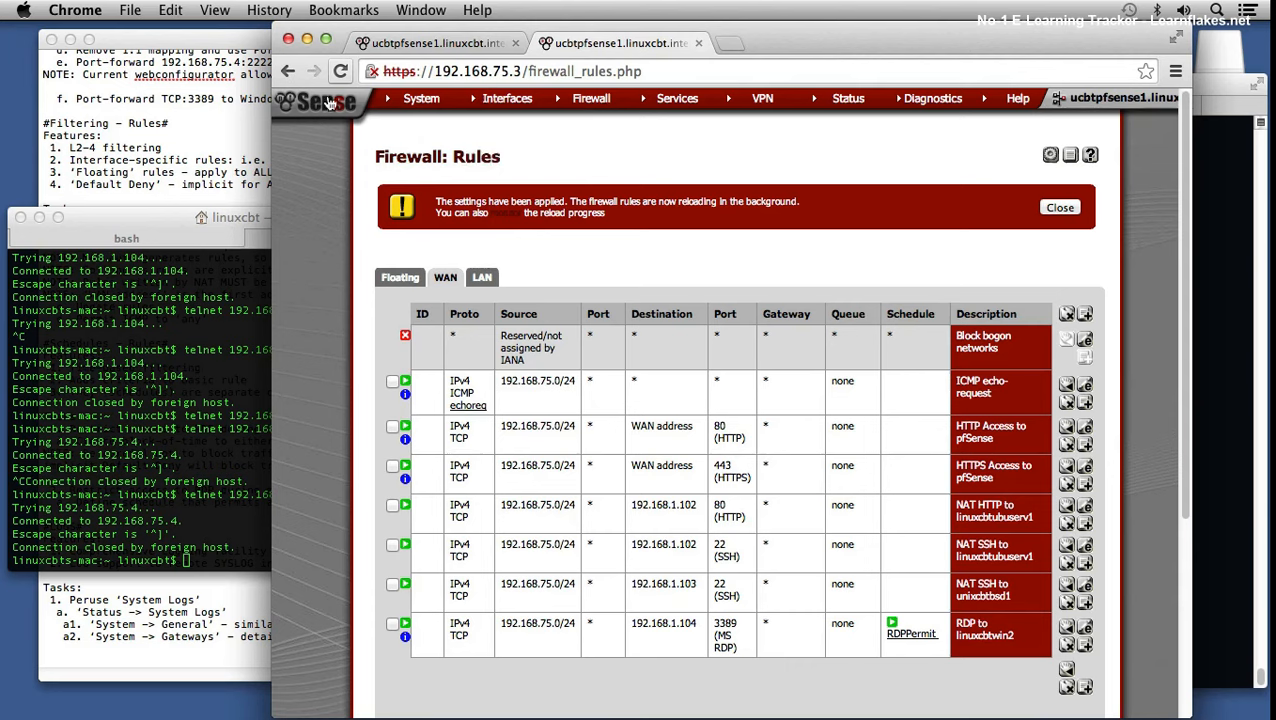
Step: Dismiss the settings-applied notice and reload the WAN rules list from Firewall > Rules
click(1060, 208)
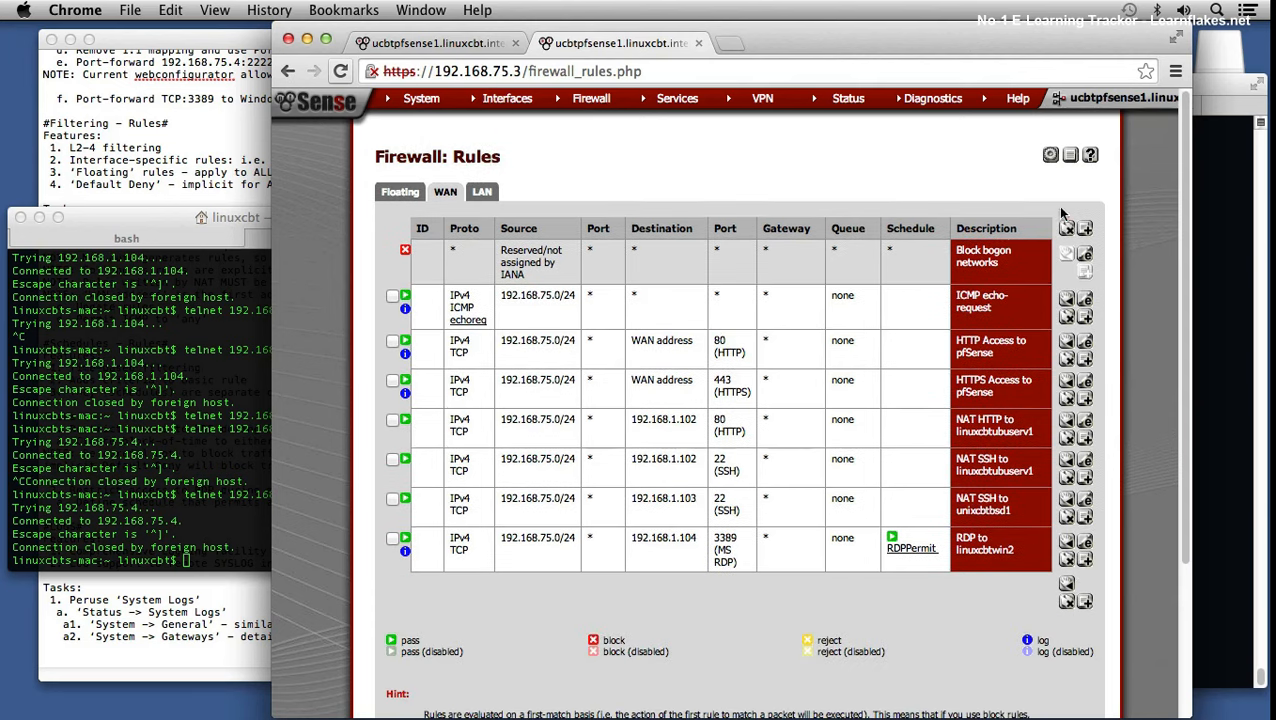
mouse_move(591, 110)
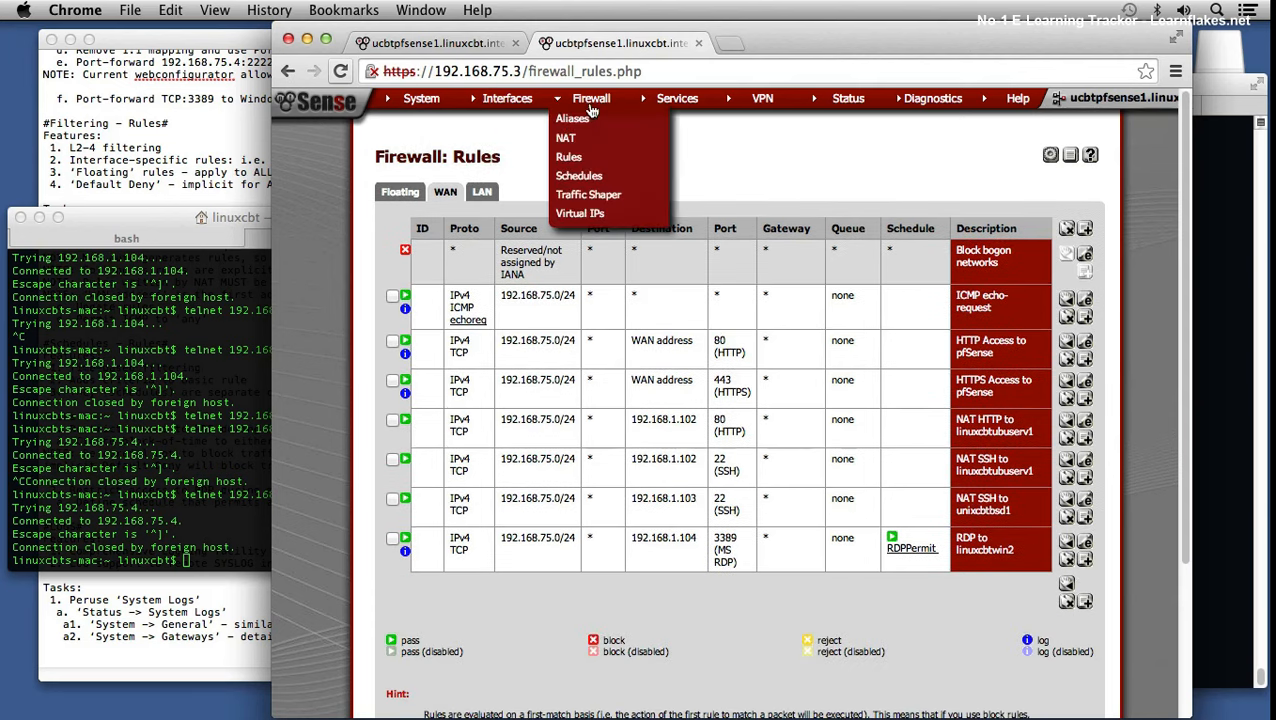
click(570, 157)
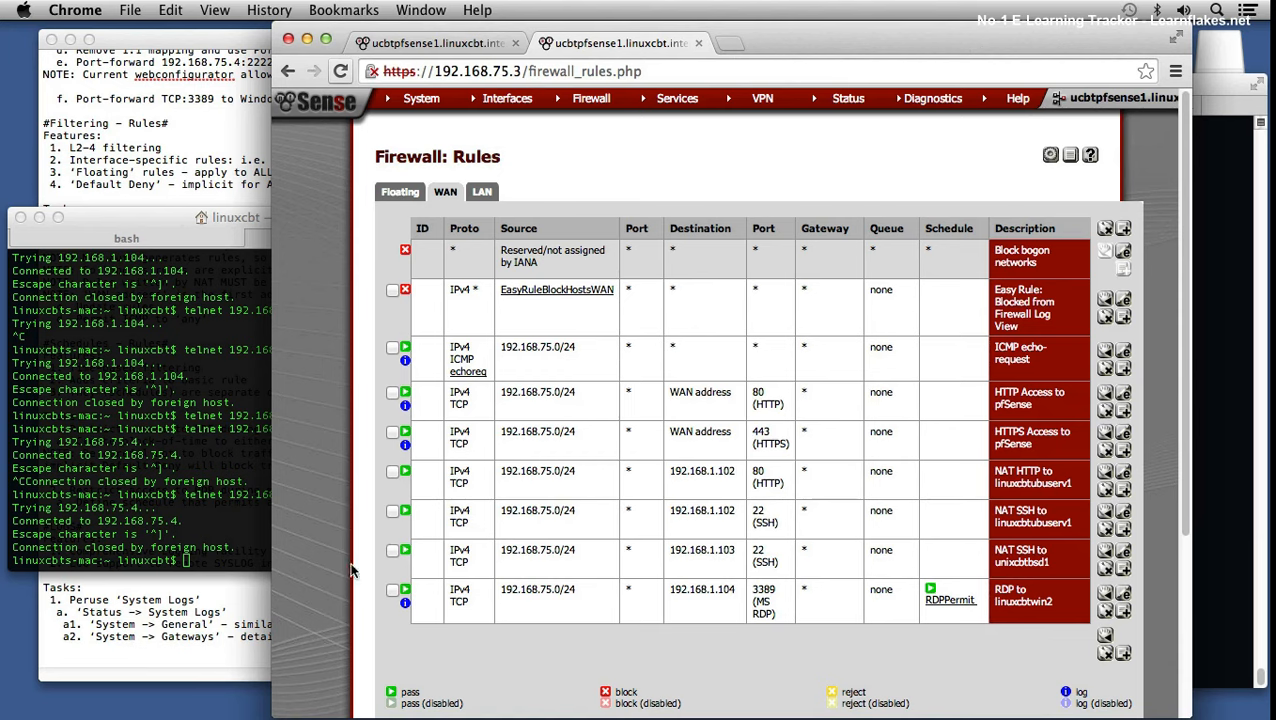
Step: Add task b. 'Status -> Firewall' below the gateways item in the notes
click(144, 670)
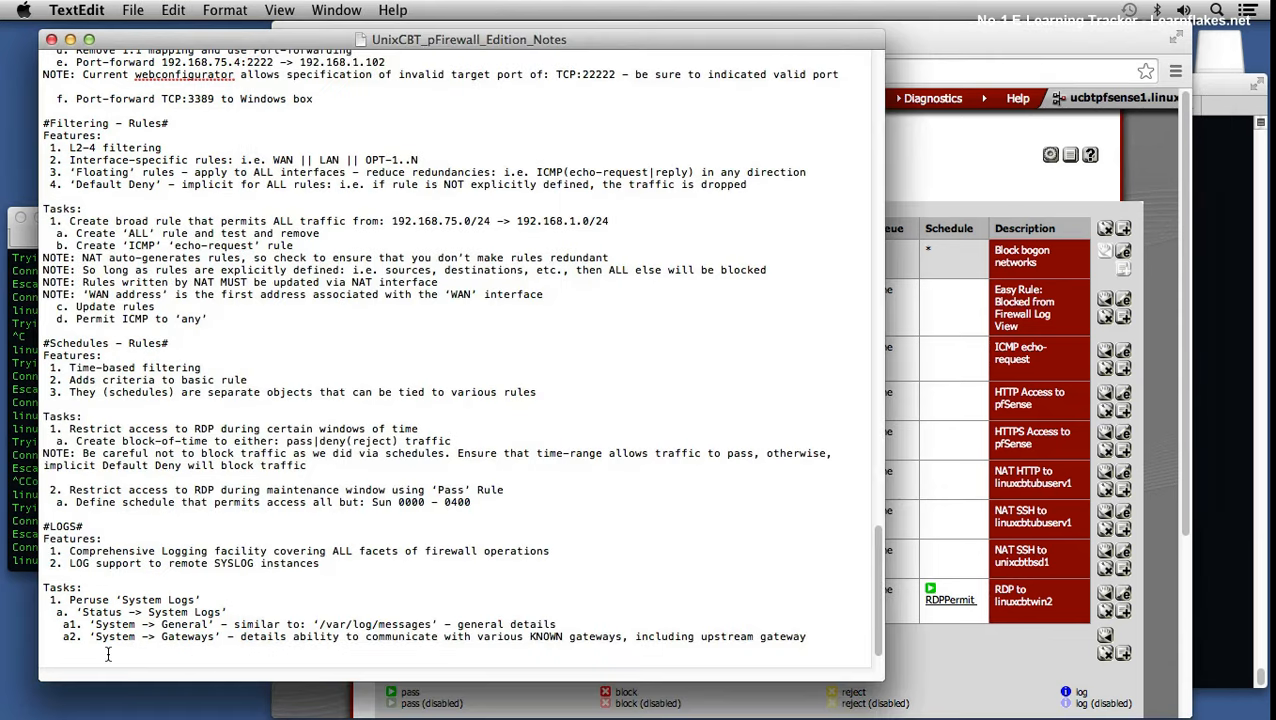
key(Return)
text(NOTE:)
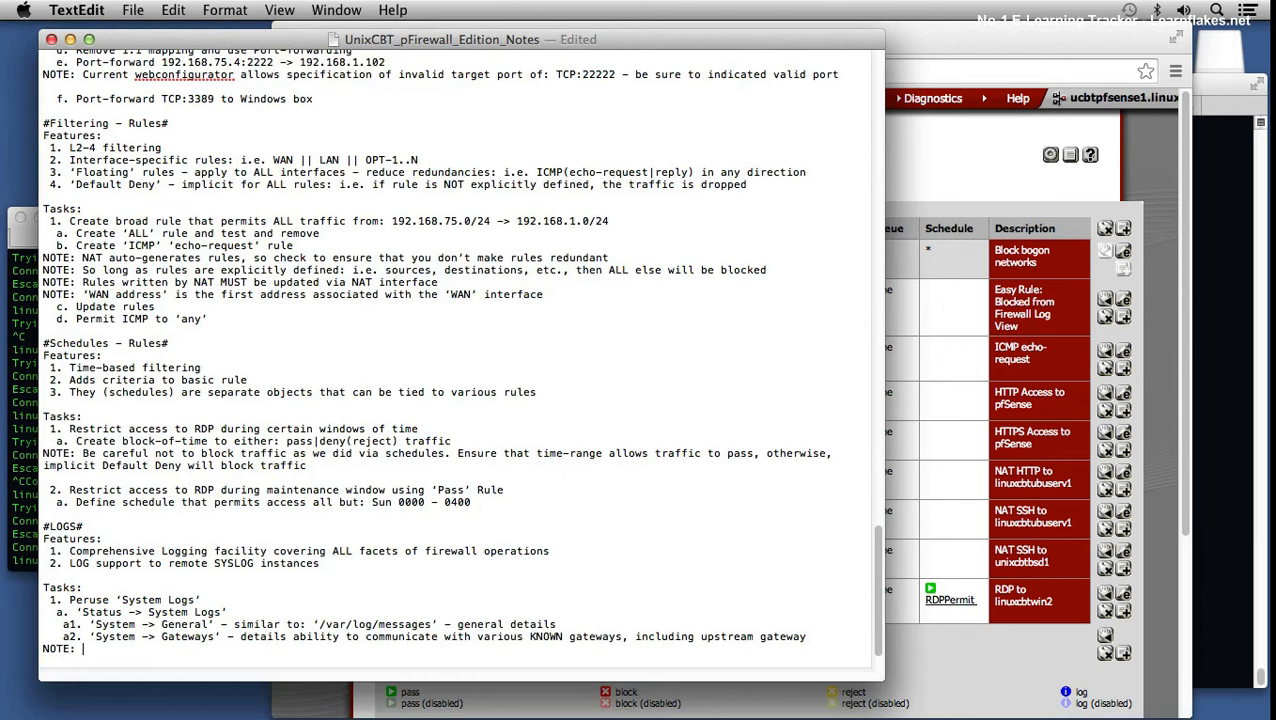
key(BackSpace)
key(BackSpace)
key(BackSpace)
key(BackSpace)
key(BackSpace)
key(BackSpace)
key(Return)
text(b. 'Stat)
text(us -> Firewa)
text(ll')
Step: Add NOTE lines on log-created rules and placing Block|Reject rules first, then save
key(Return)
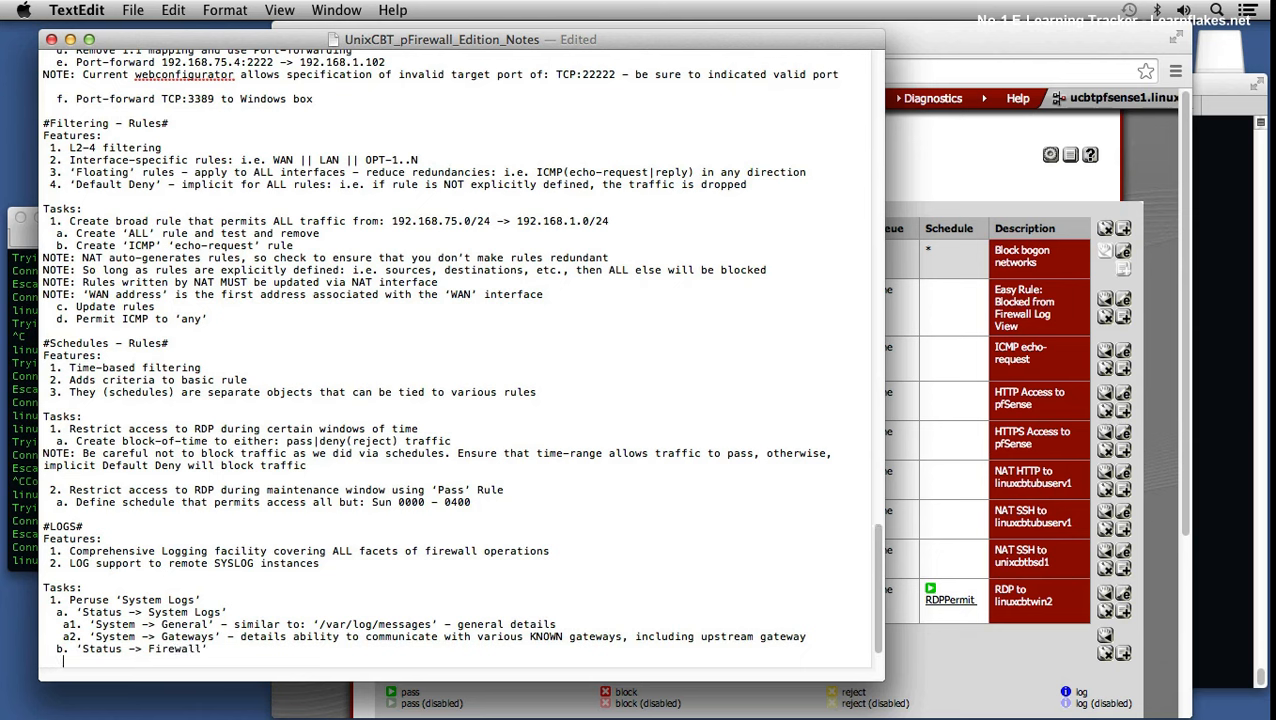
text(NOTE: Rules can be auto-created from )
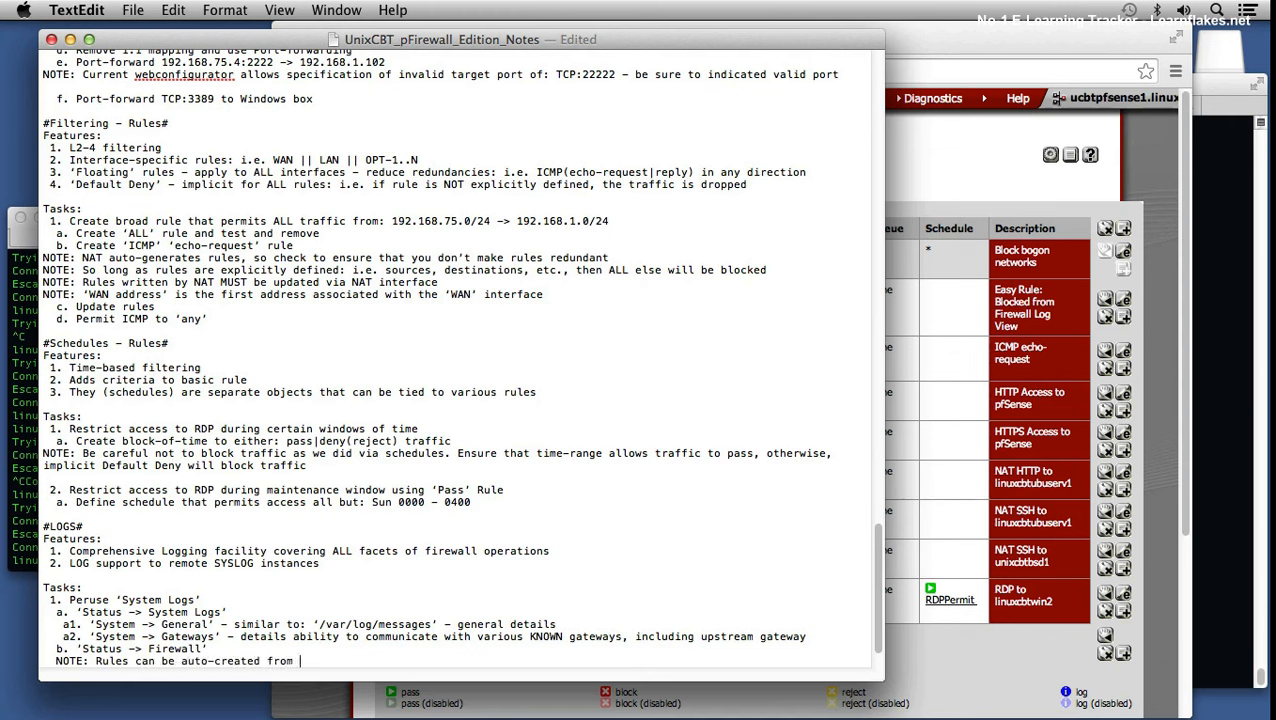
text(LOGs screen and will app)
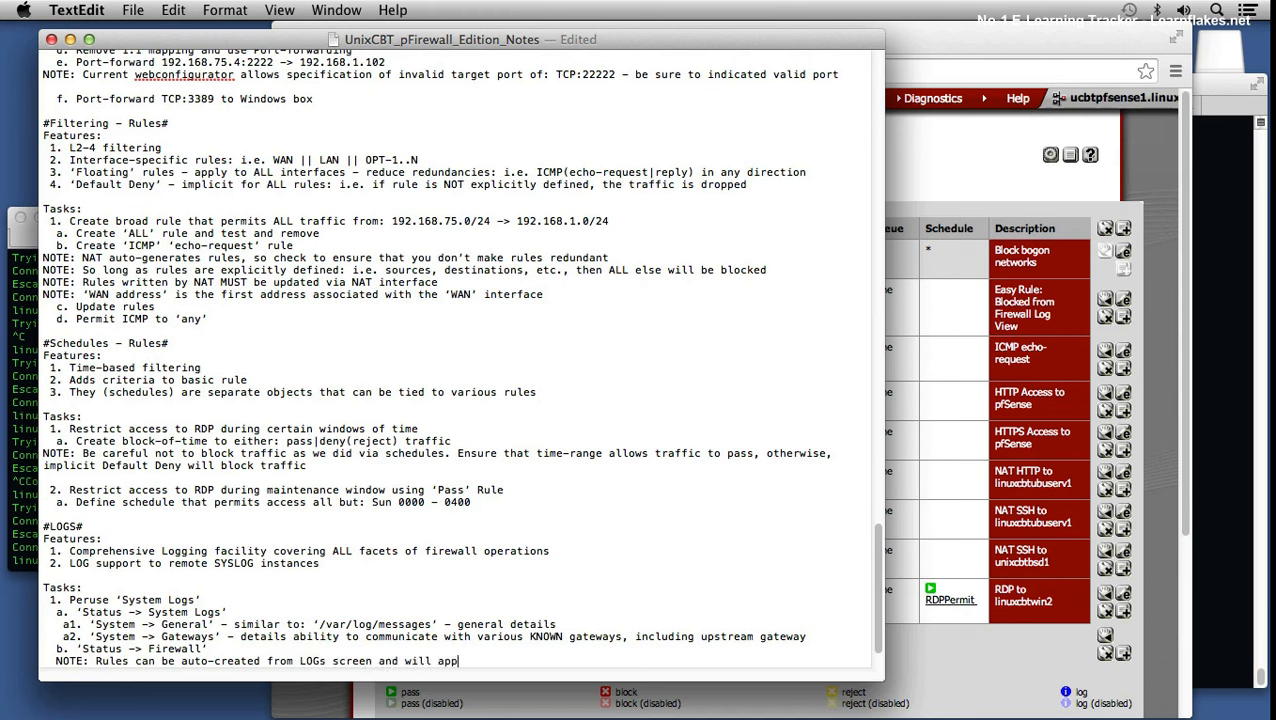
text(ear at the top of the rules list)
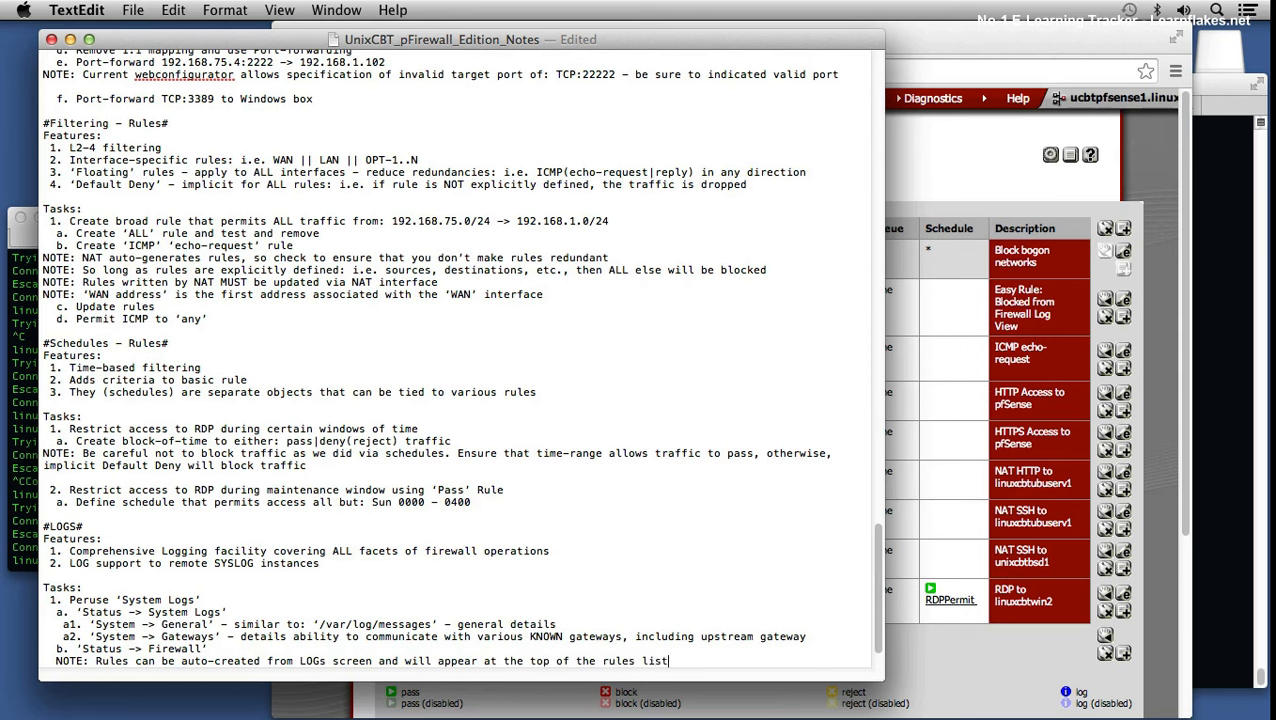
key(Return)
text(NOTE: )
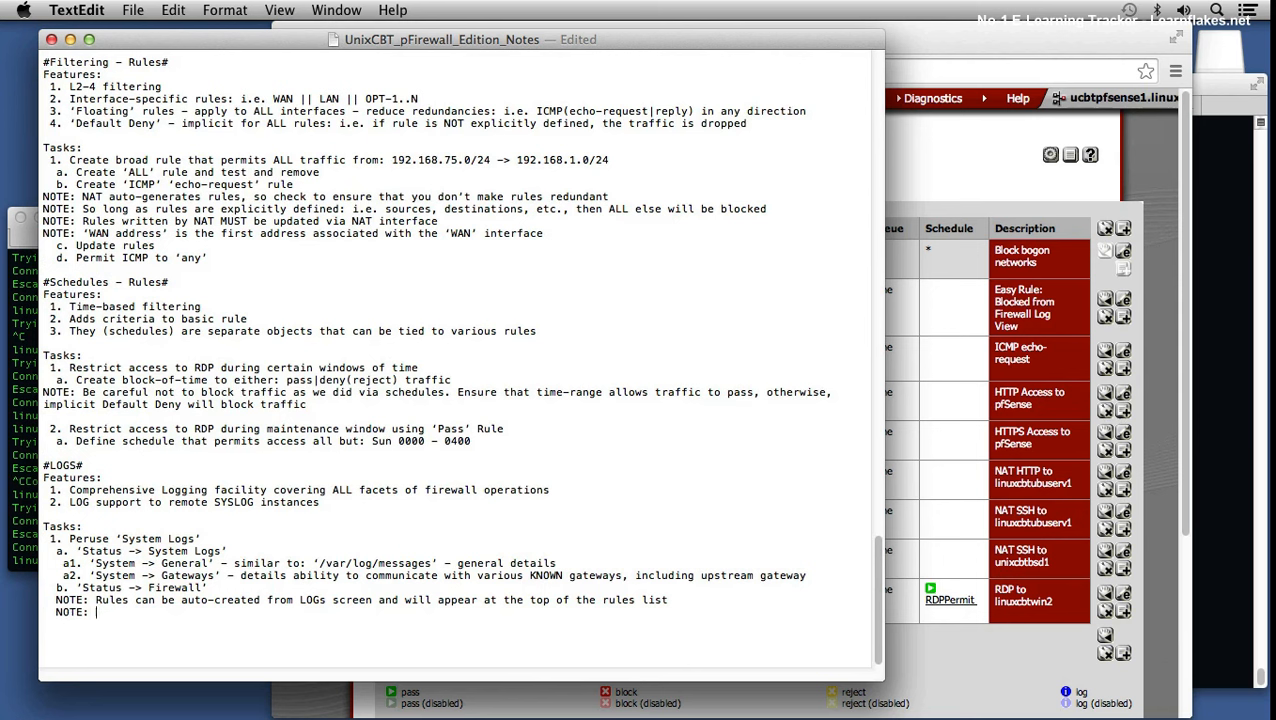
text(Place Block|Reject )
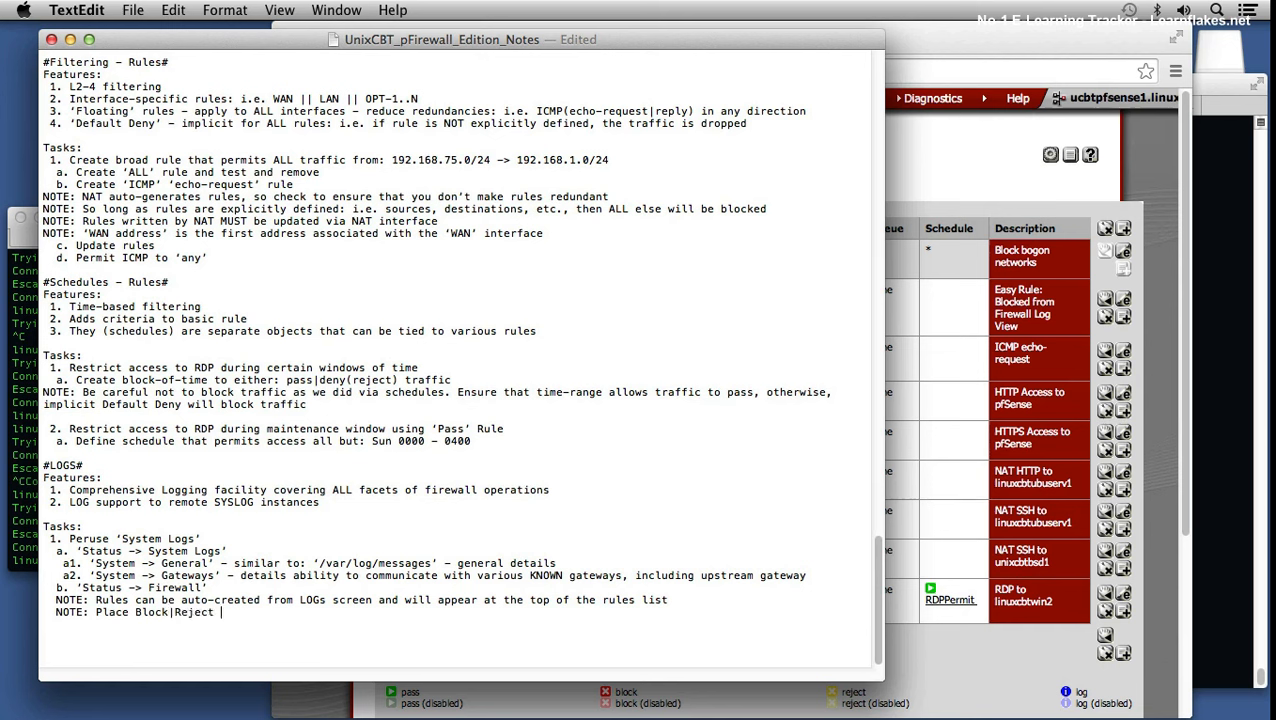
text(rules atop your firewall)
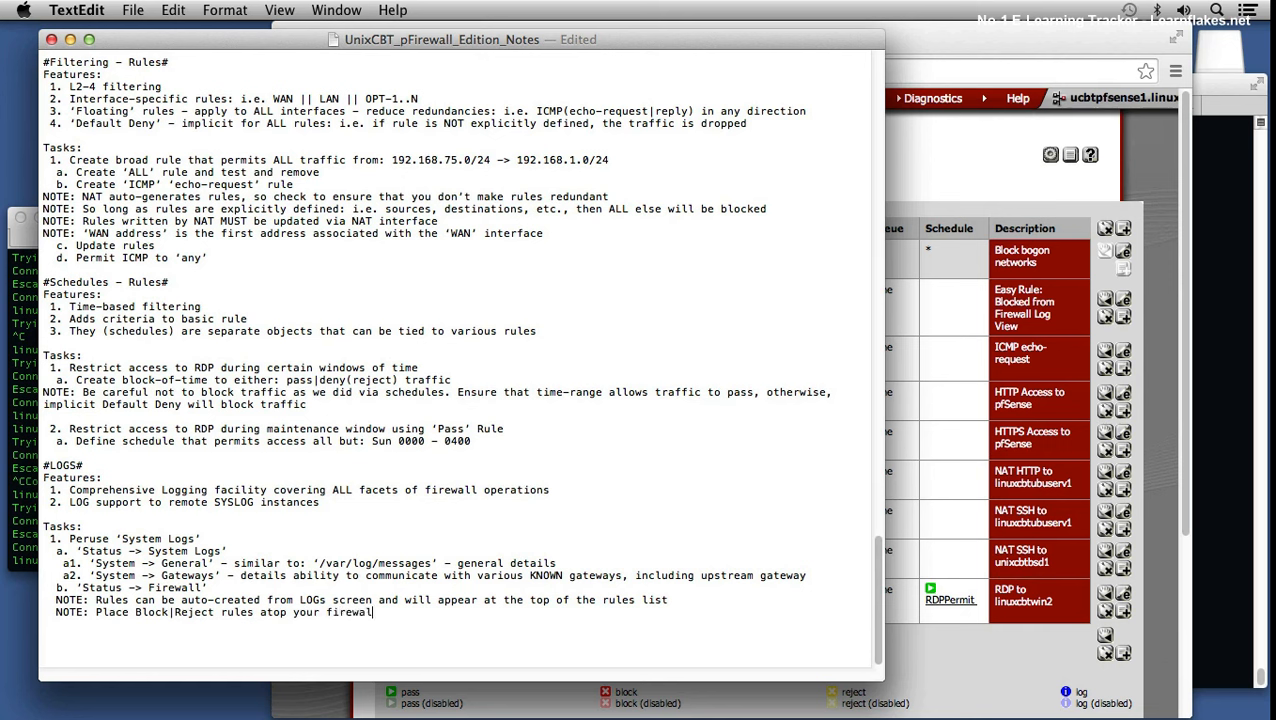
text( rules list as best-practi)
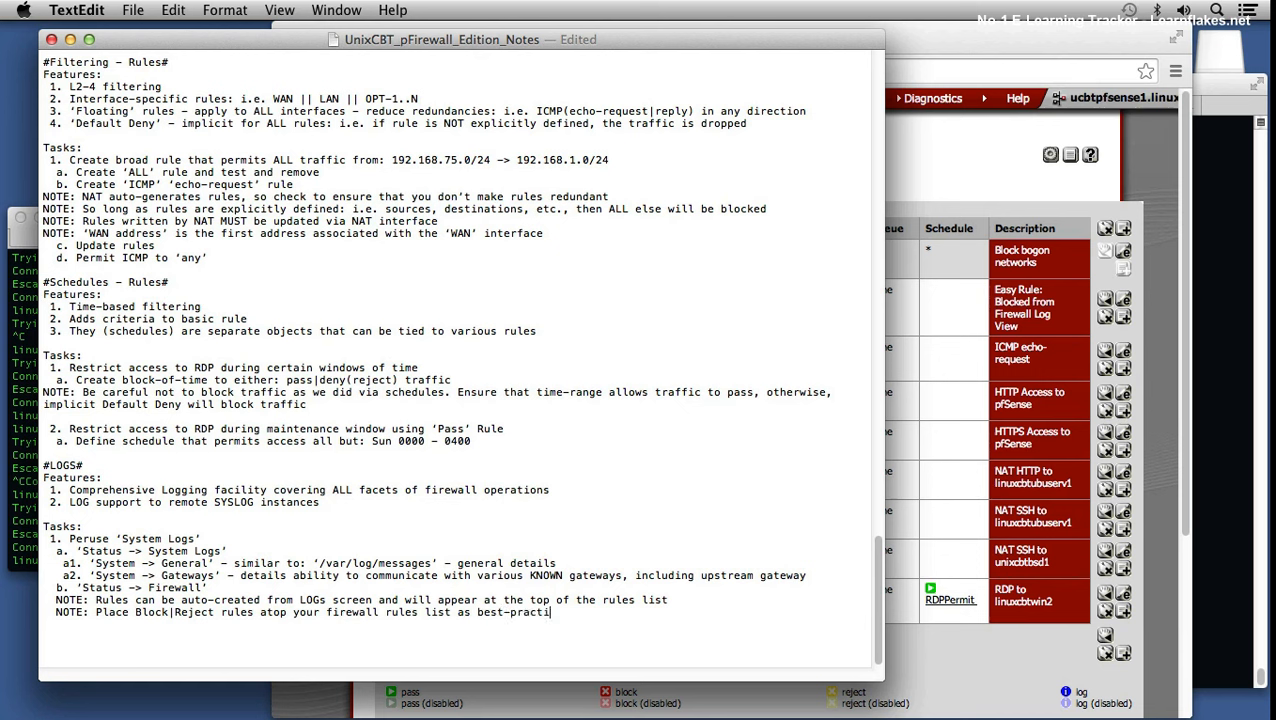
text(ce, as rules are read top-down)
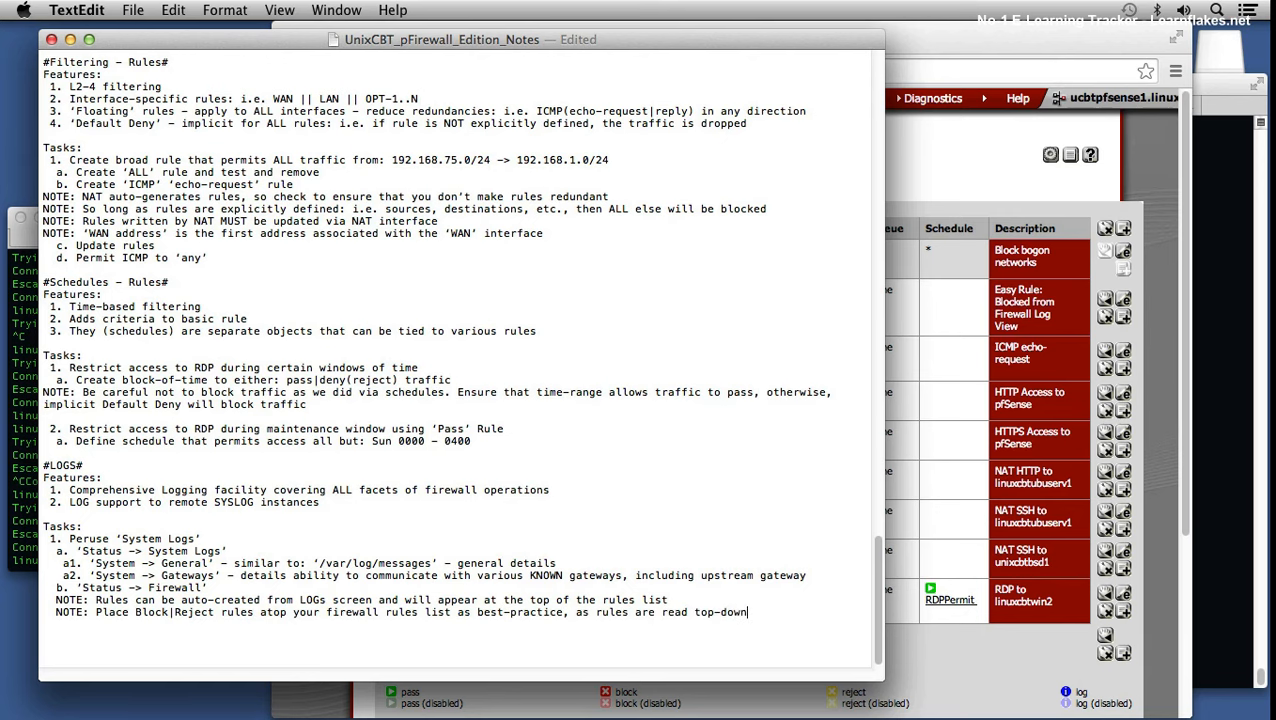
key(super+s)
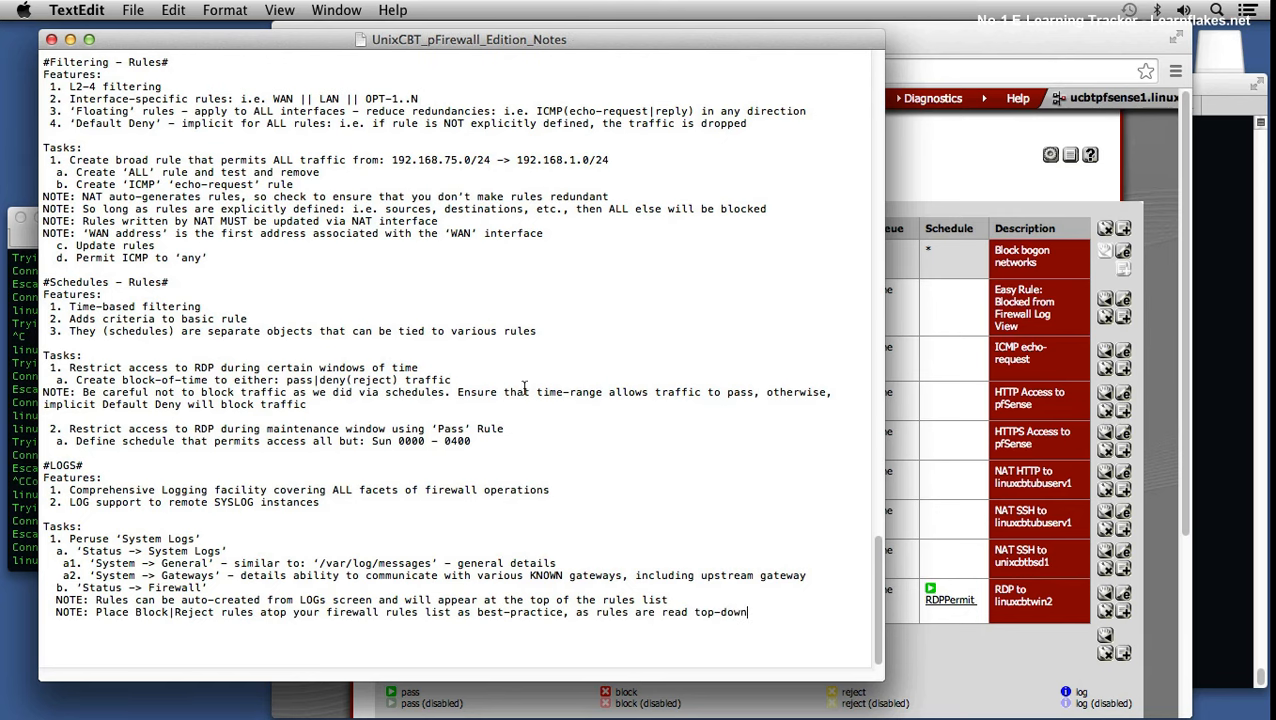
Step: Open the EasyRuleBlockHostsWAN alias from the rule's Source column, then reopen the aliases list
click(965, 185)
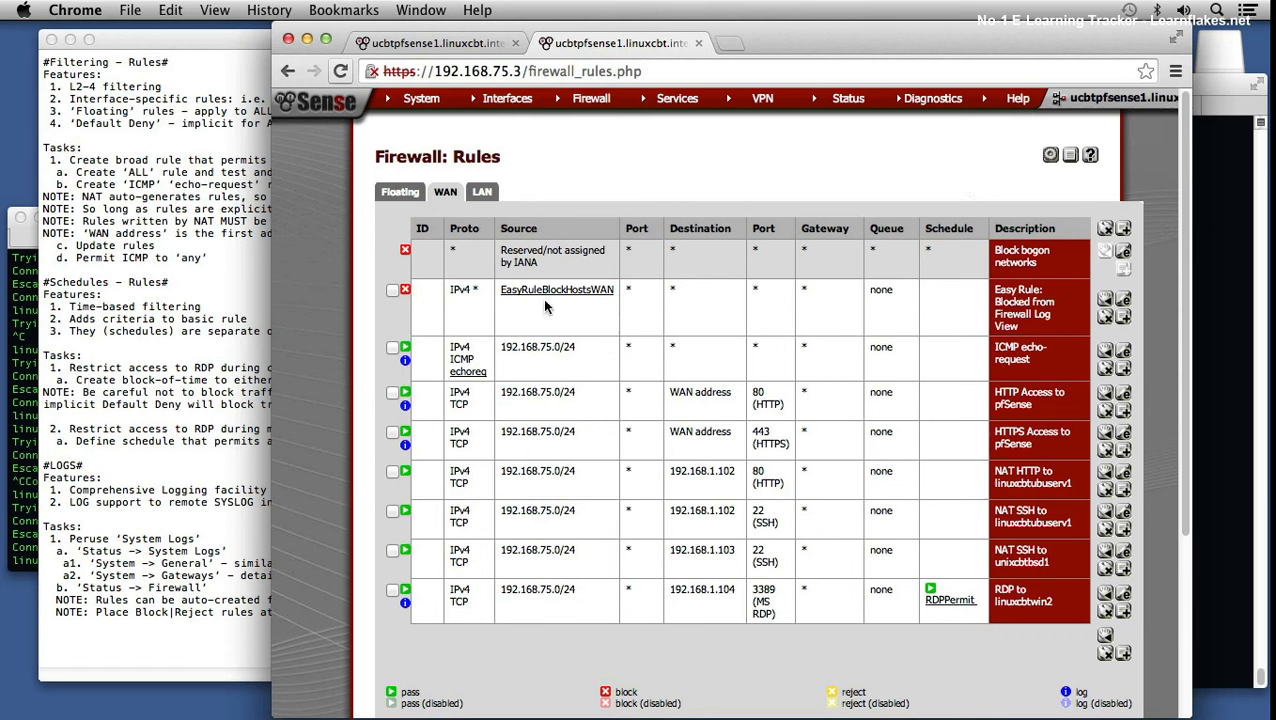
mouse_move(546, 291)
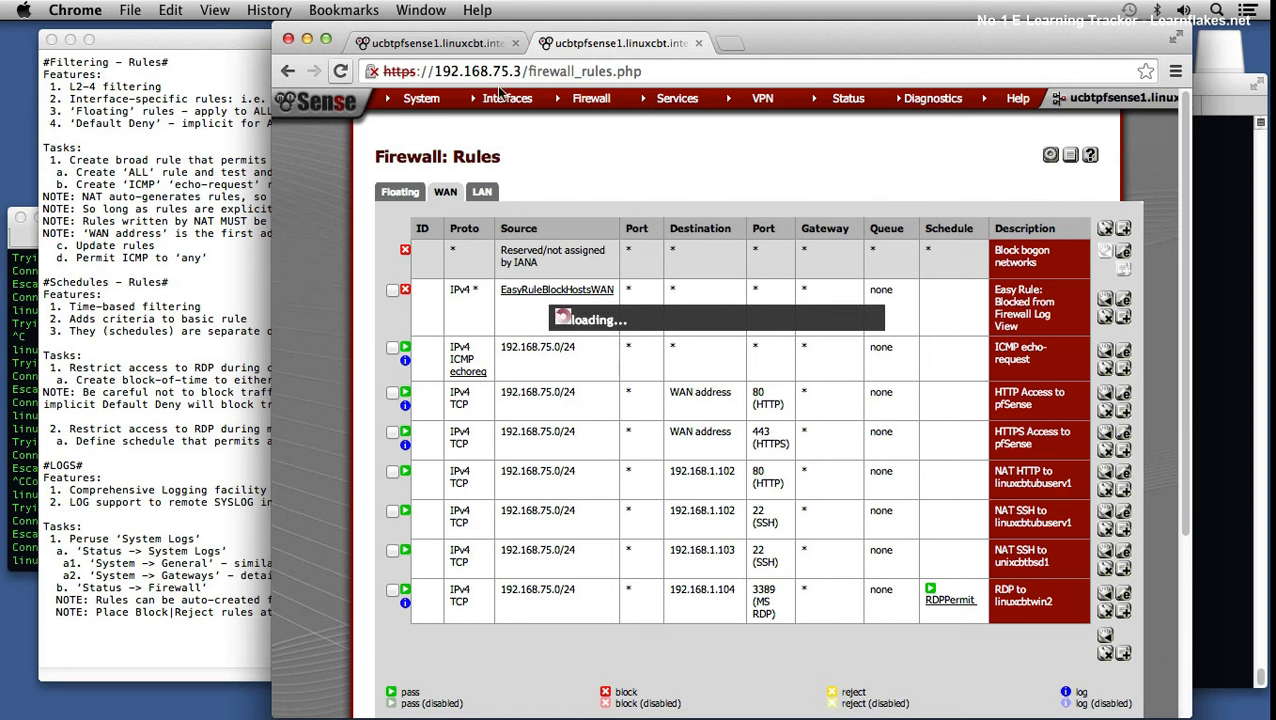
click(549, 289)
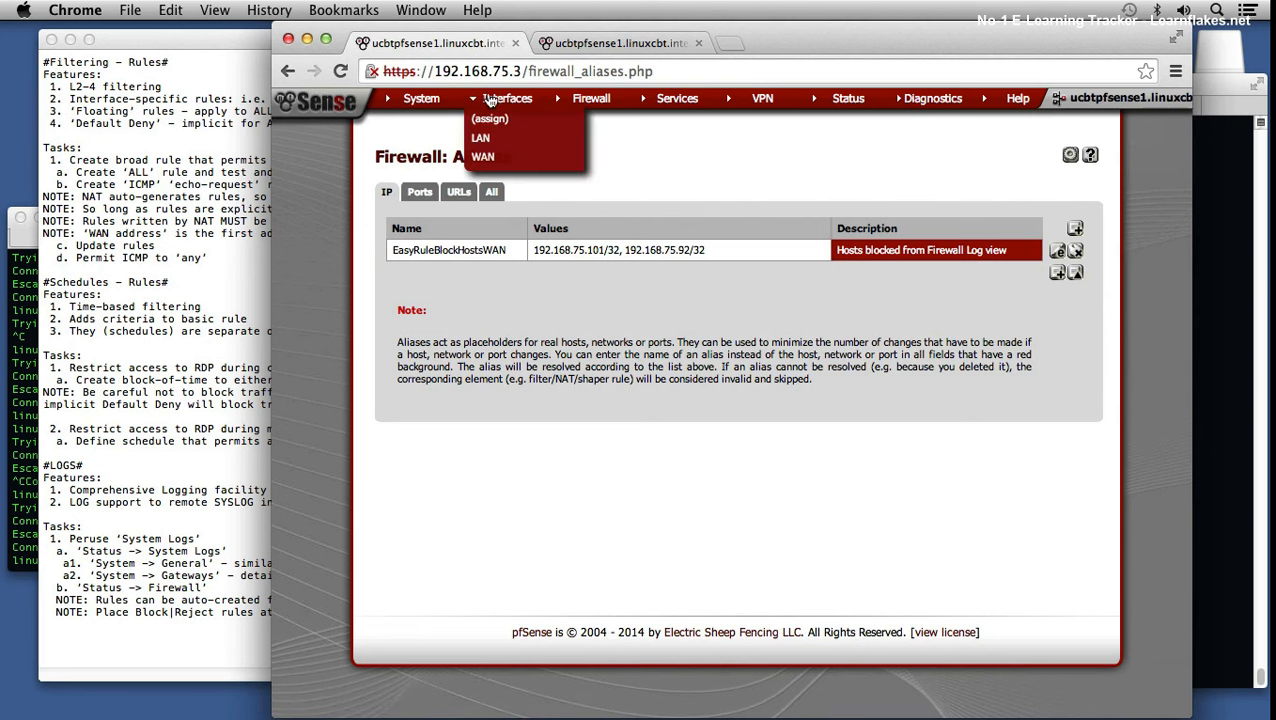
mouse_move(579, 104)
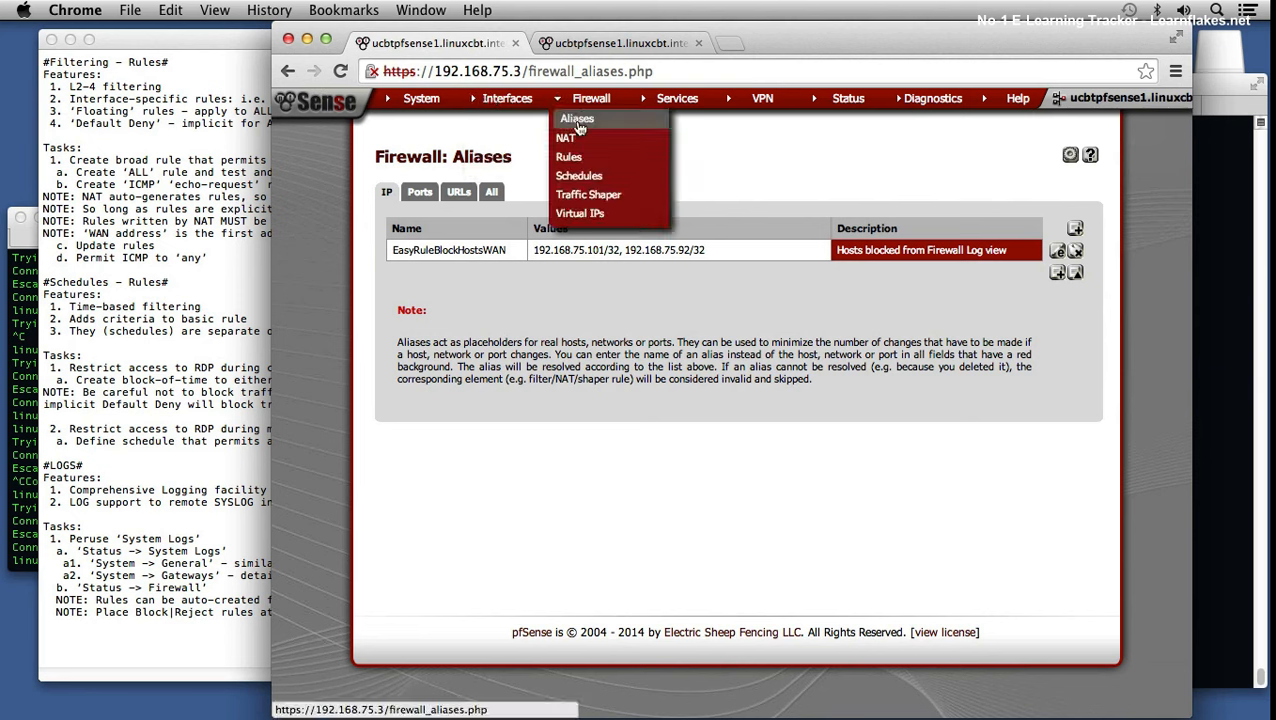
click(579, 125)
click(752, 258)
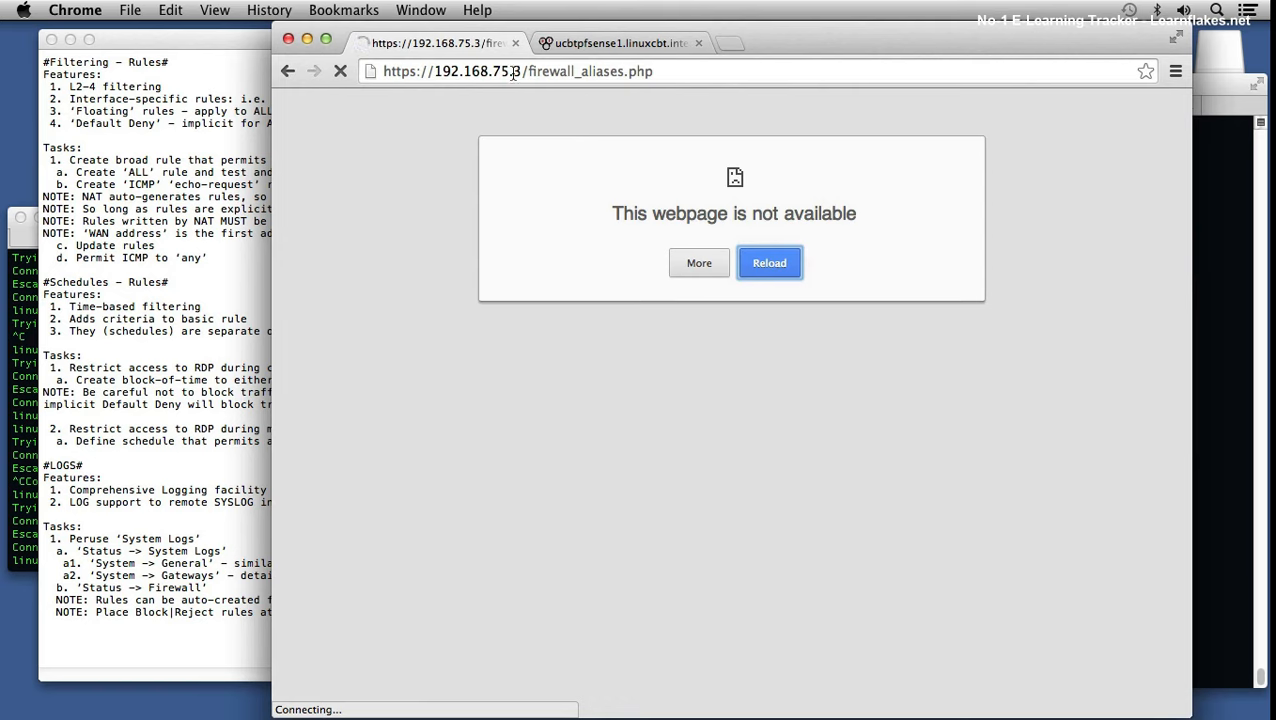
click(456, 72)
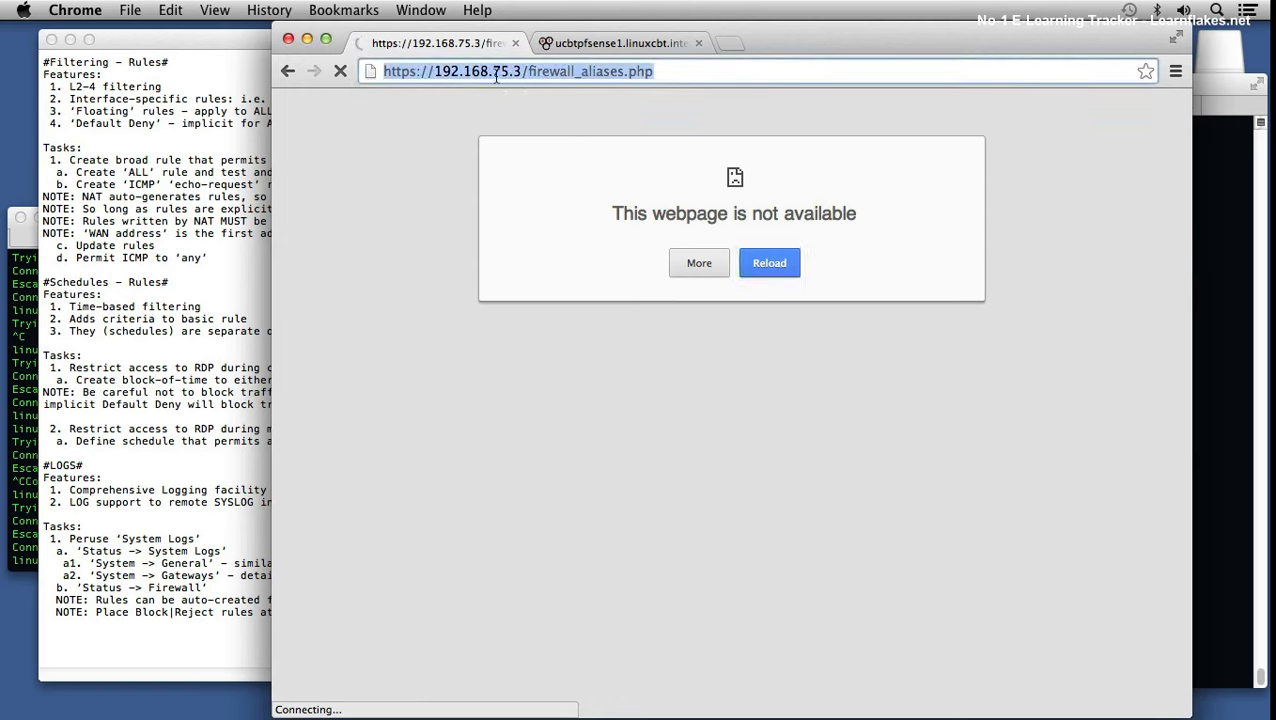
click(492, 72)
shift+click(717, 70)
text(1/)
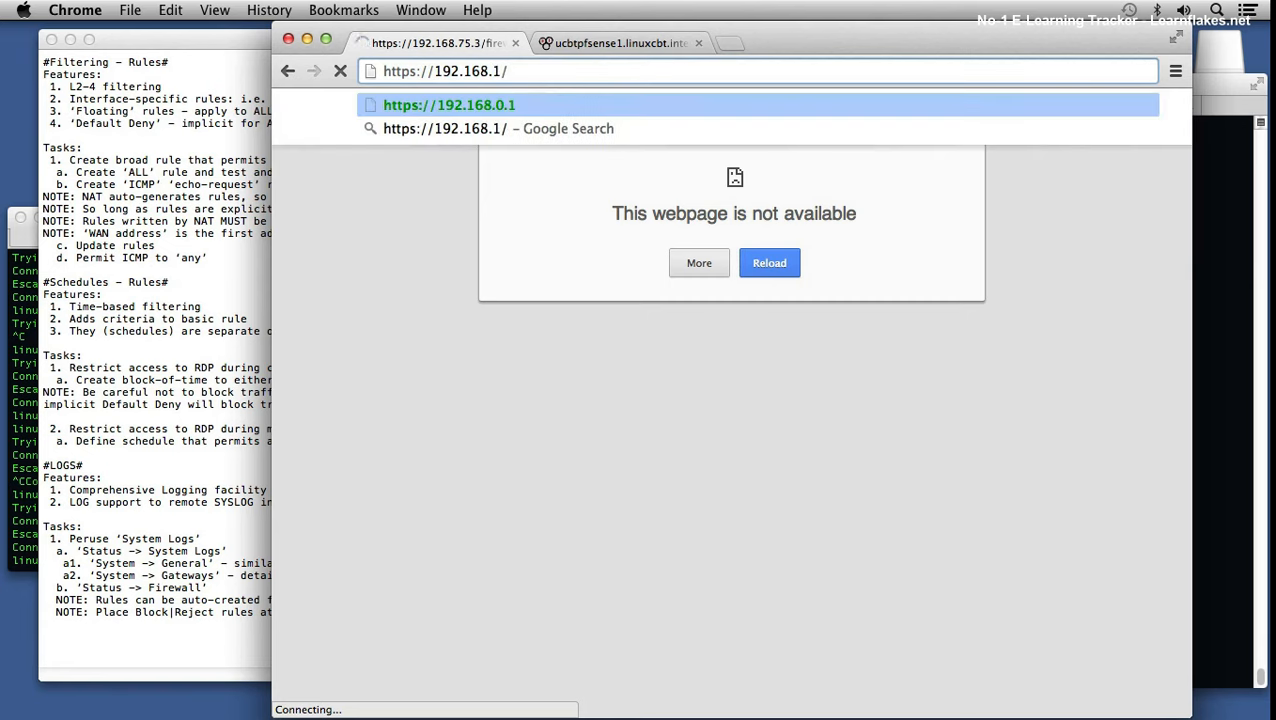
key(BackSpace)
text(.1)
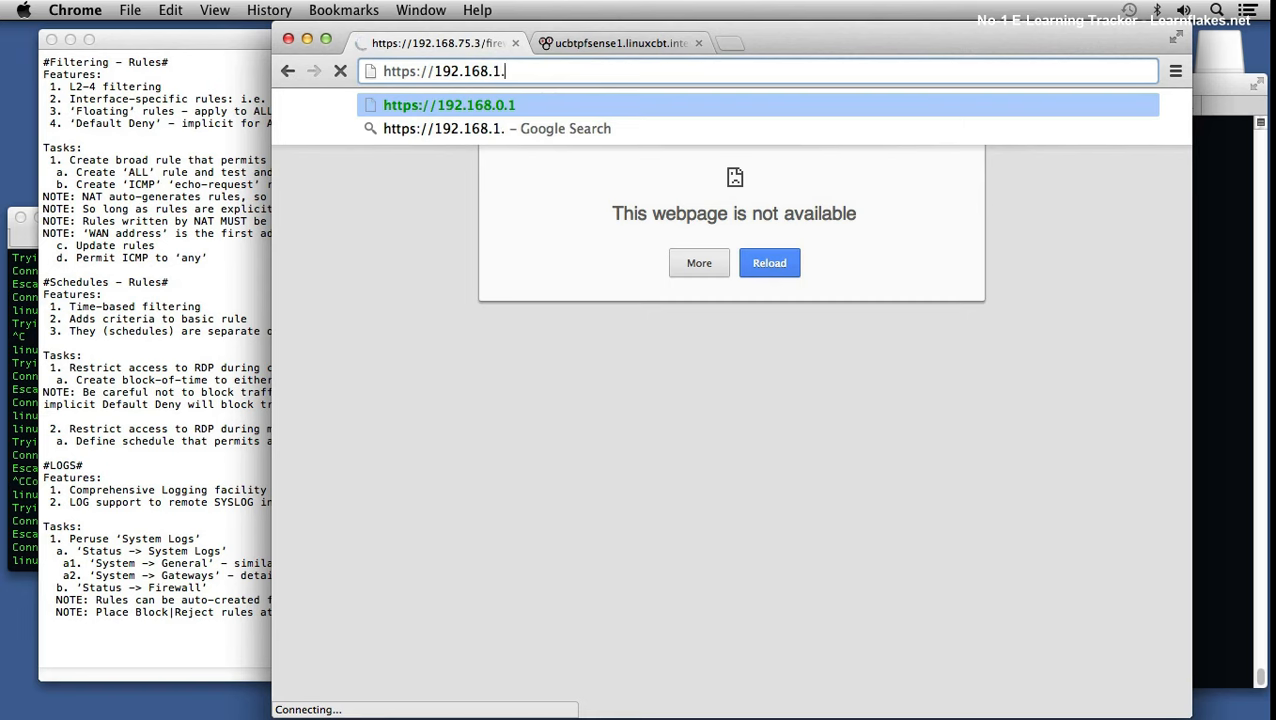
key(Return)
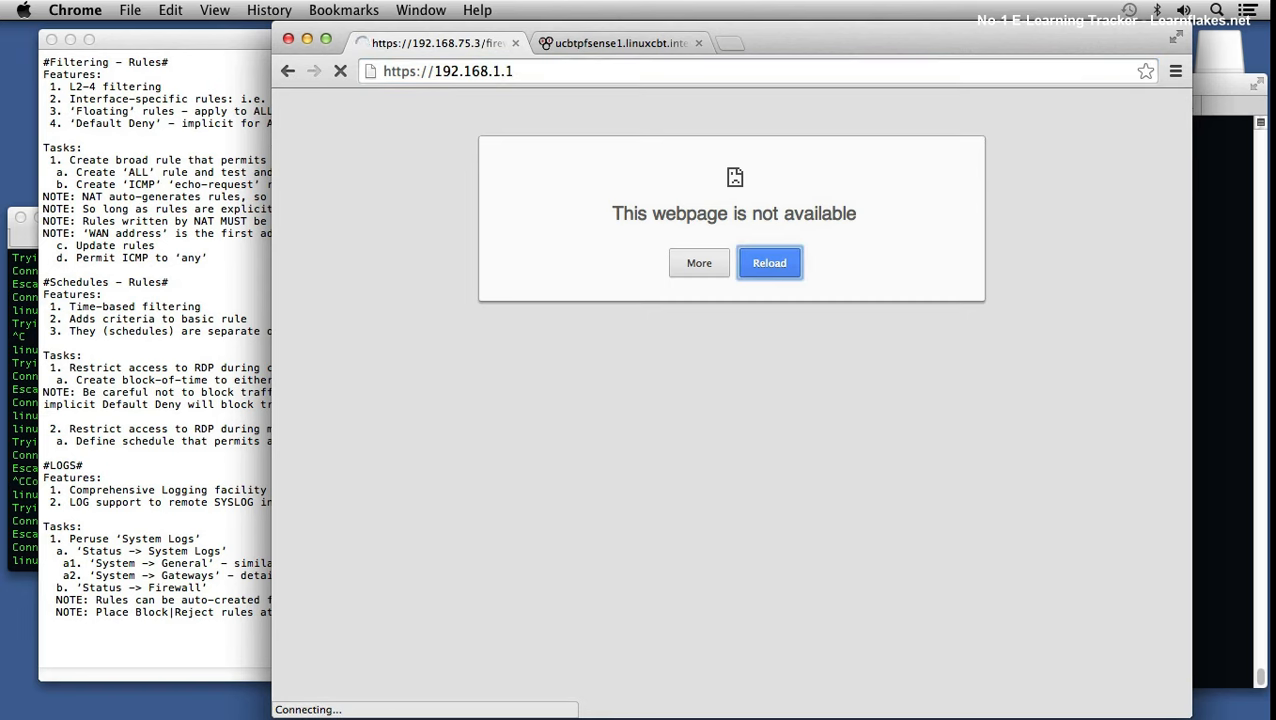
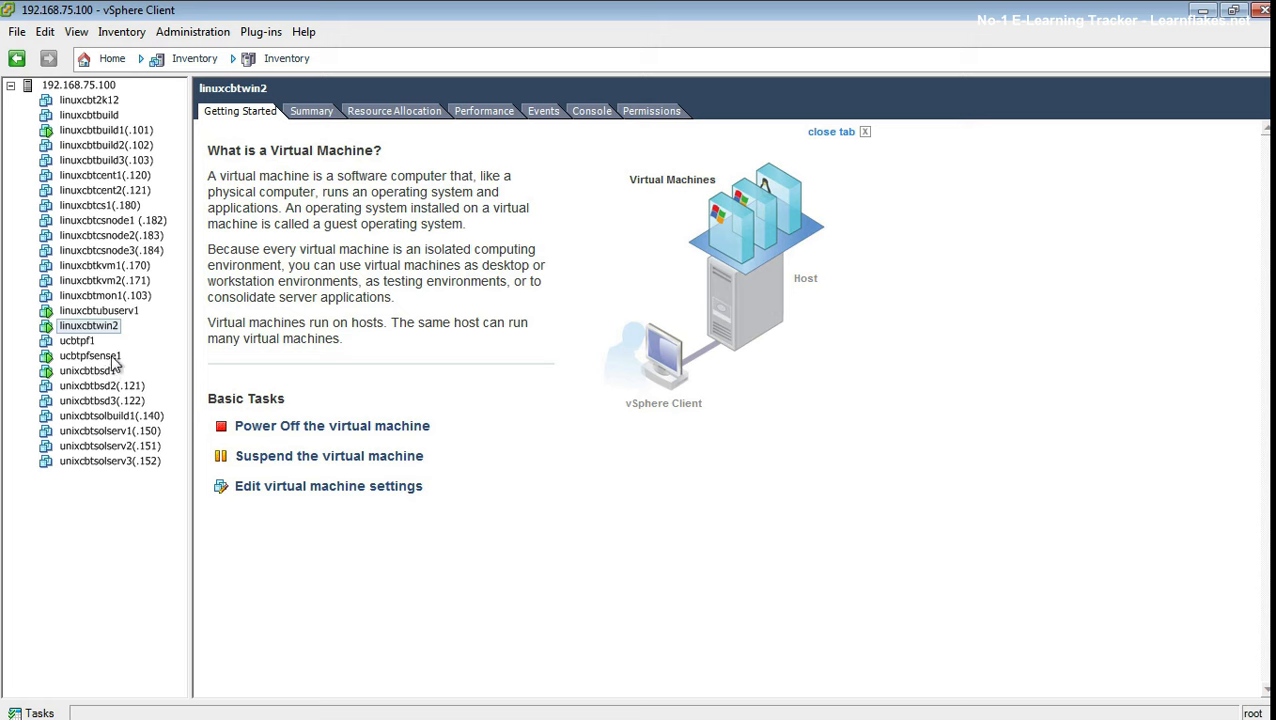
Step: Open the linuxcbtubuserv1 console and log in to the Ubuntu graphical desktop with the account password
click(117, 311)
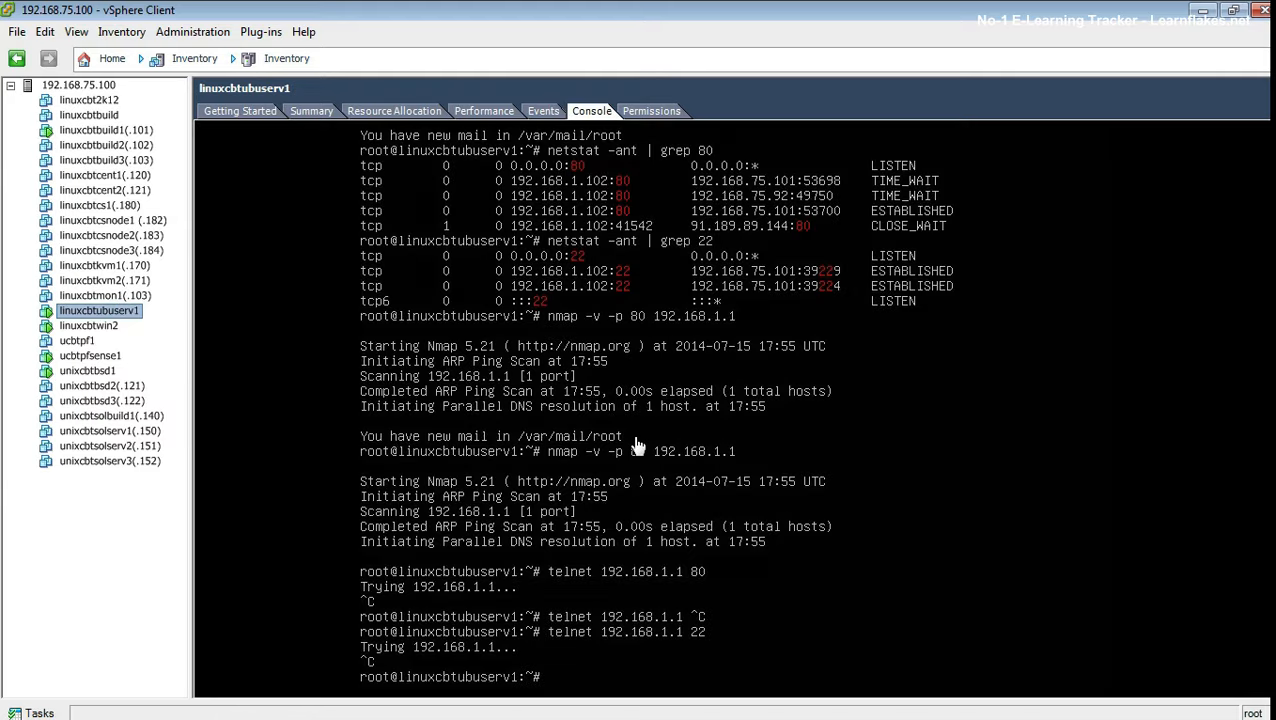
click(636, 444)
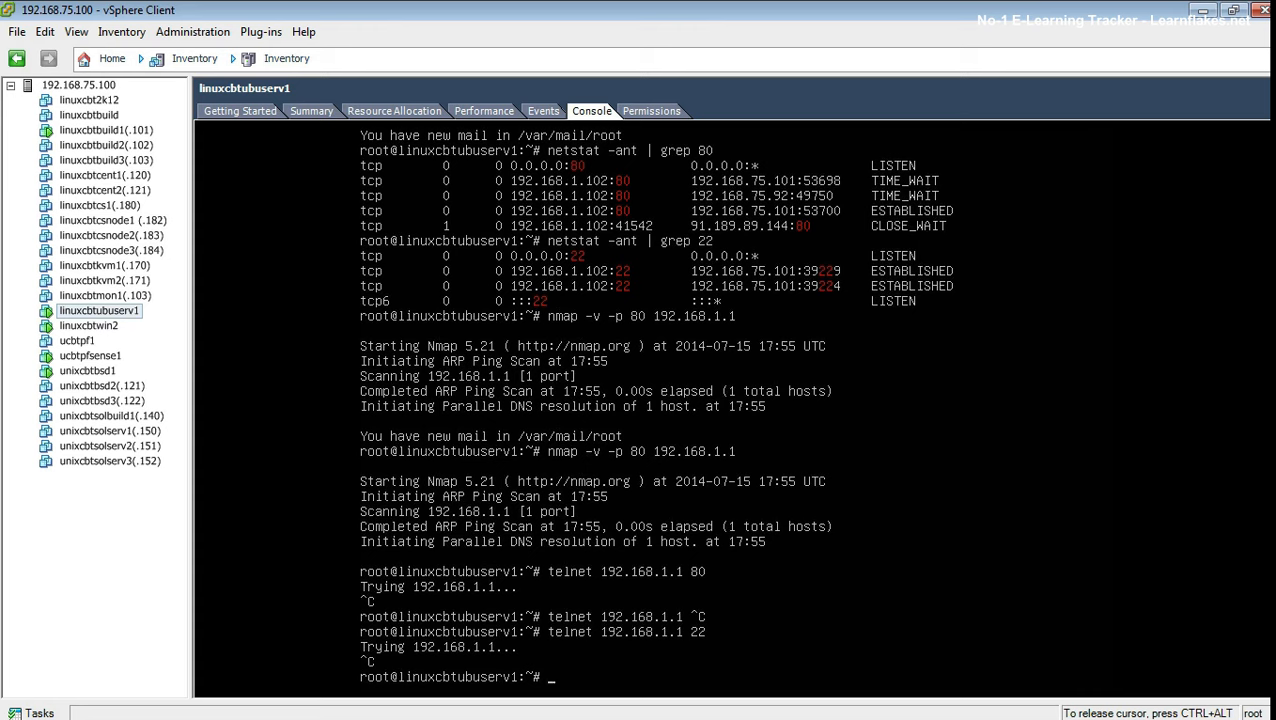
key(alt+F7)
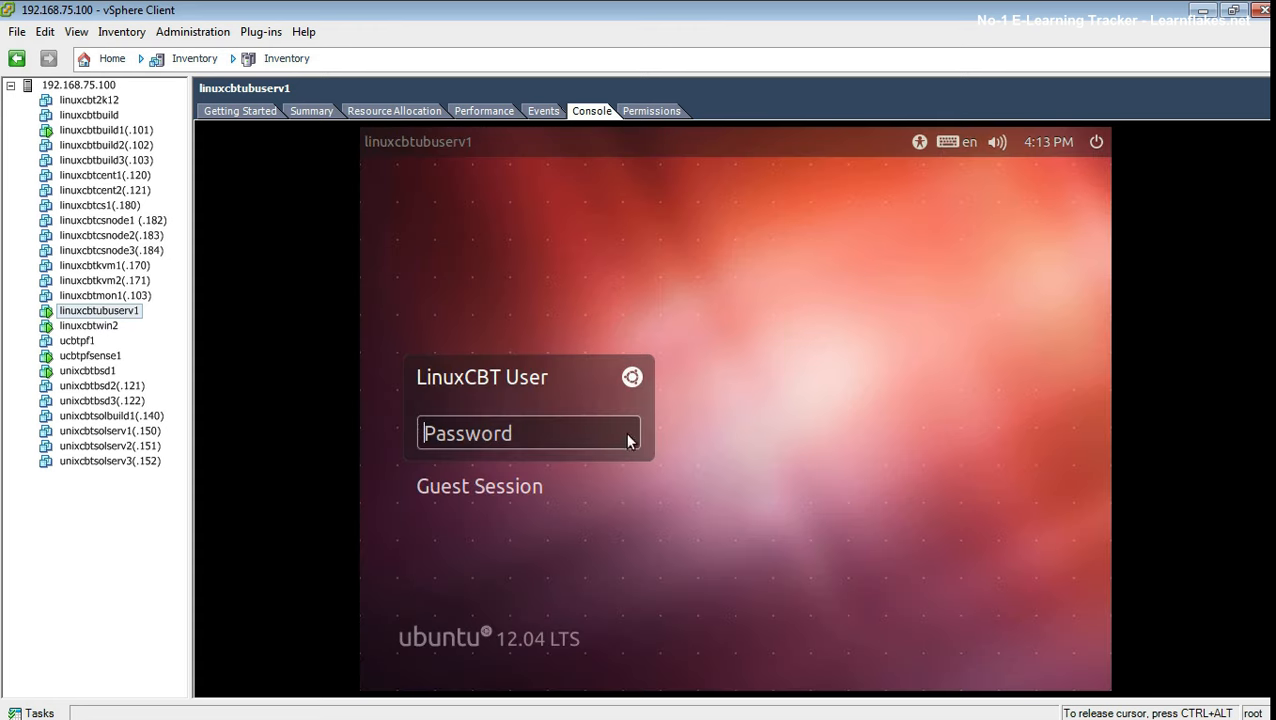
text(password12)
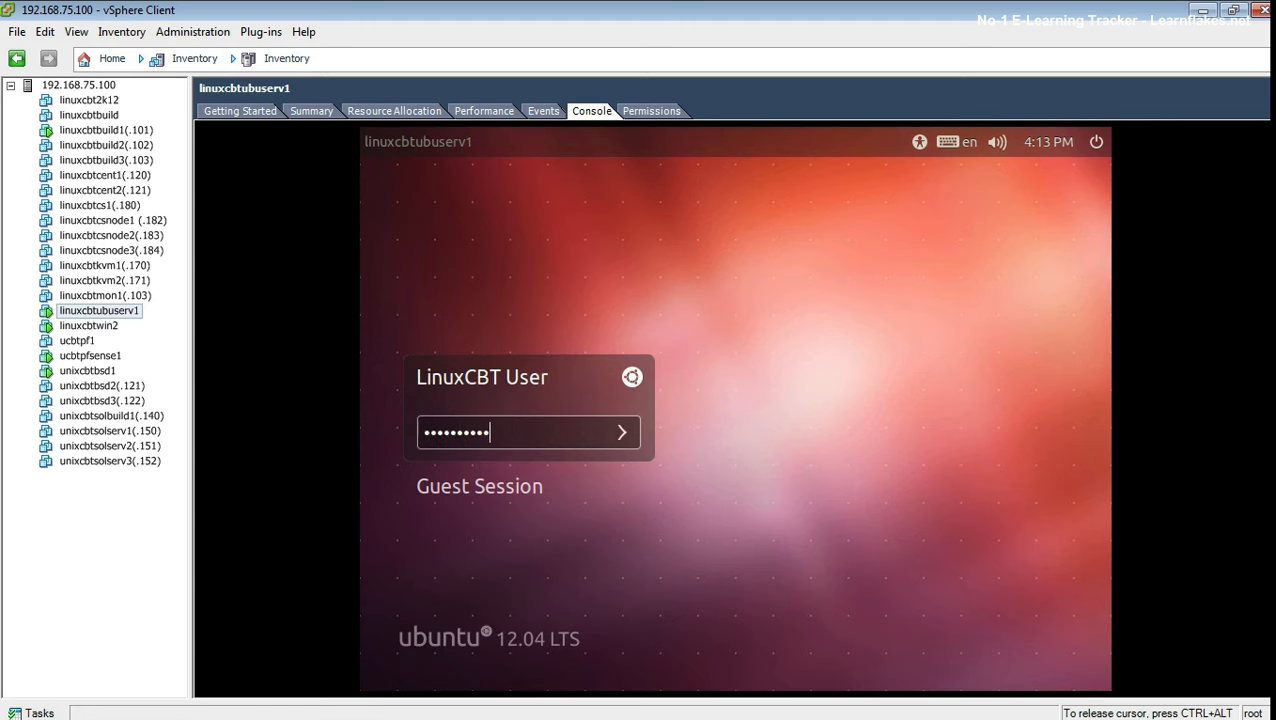
key(Return)
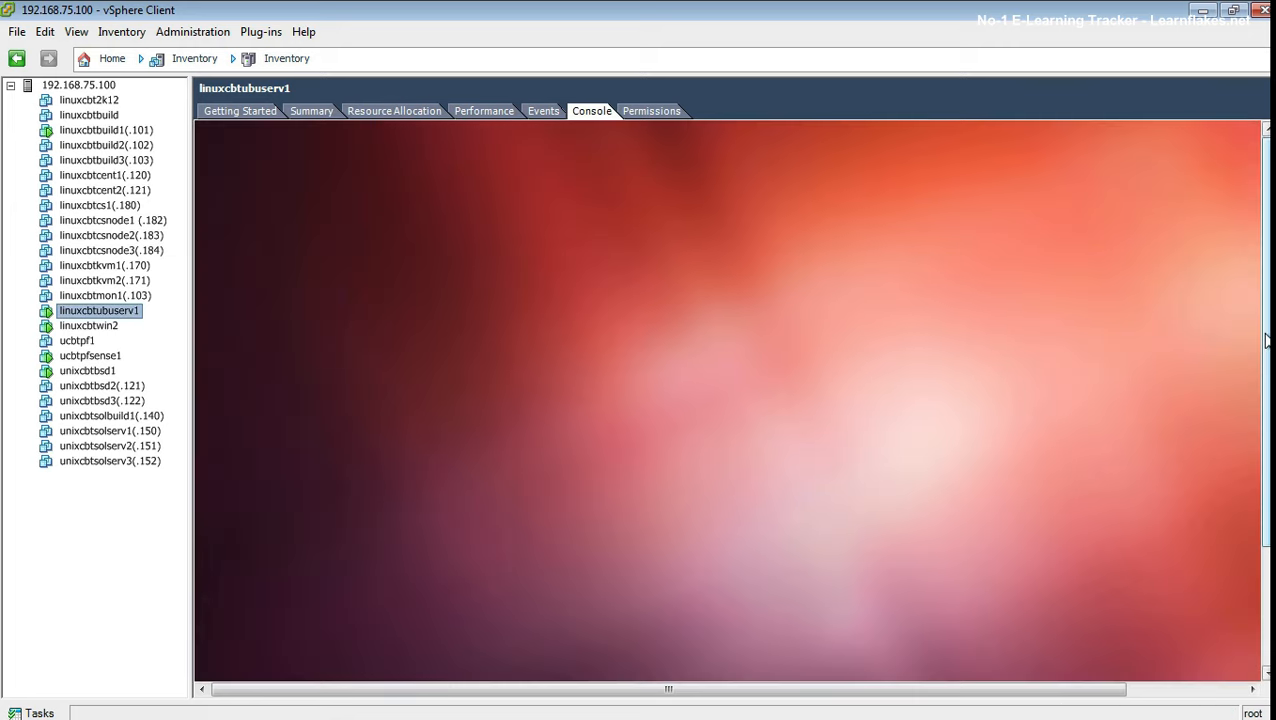
Step: Start Firefox from the Ubuntu desktop launcher
click(1262, 340)
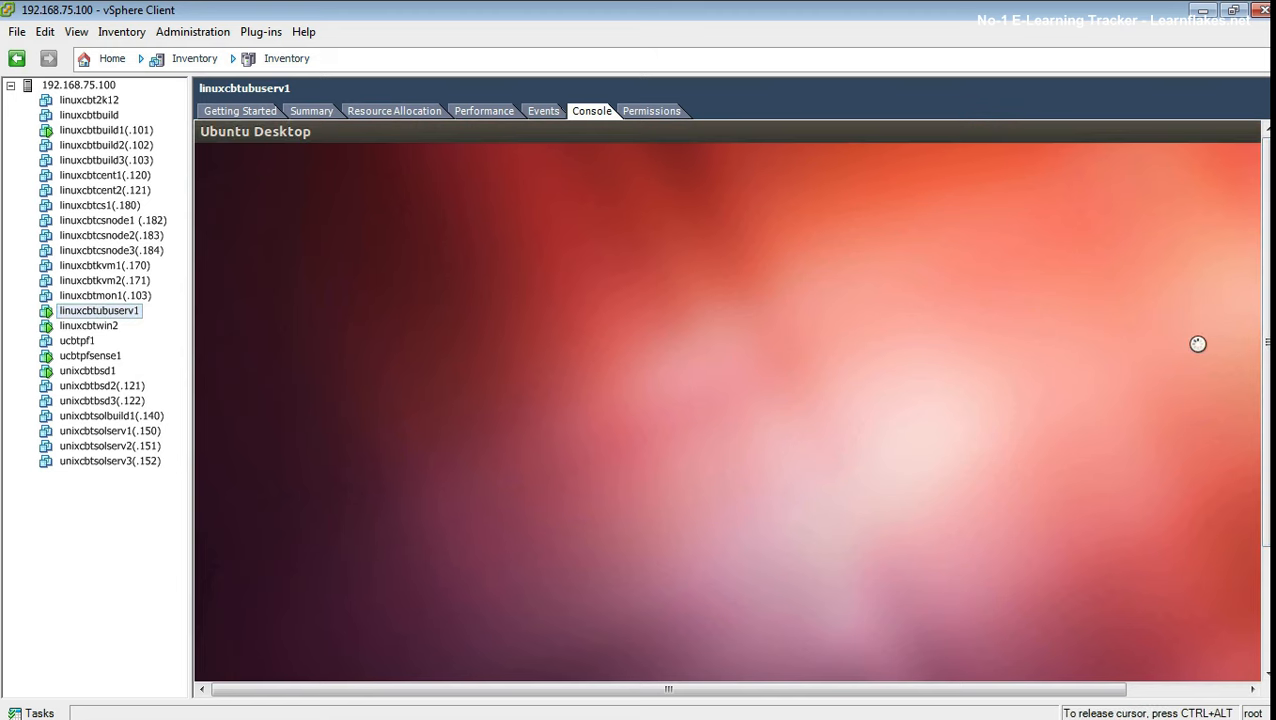
mouse_move(1267, 339)
mouse_down()
mouse_move(1267, 420)
mouse_move(1265, 316)
mouse_move(1268, 510)
mouse_move(1264, 342)
mouse_up()
click(225, 291)
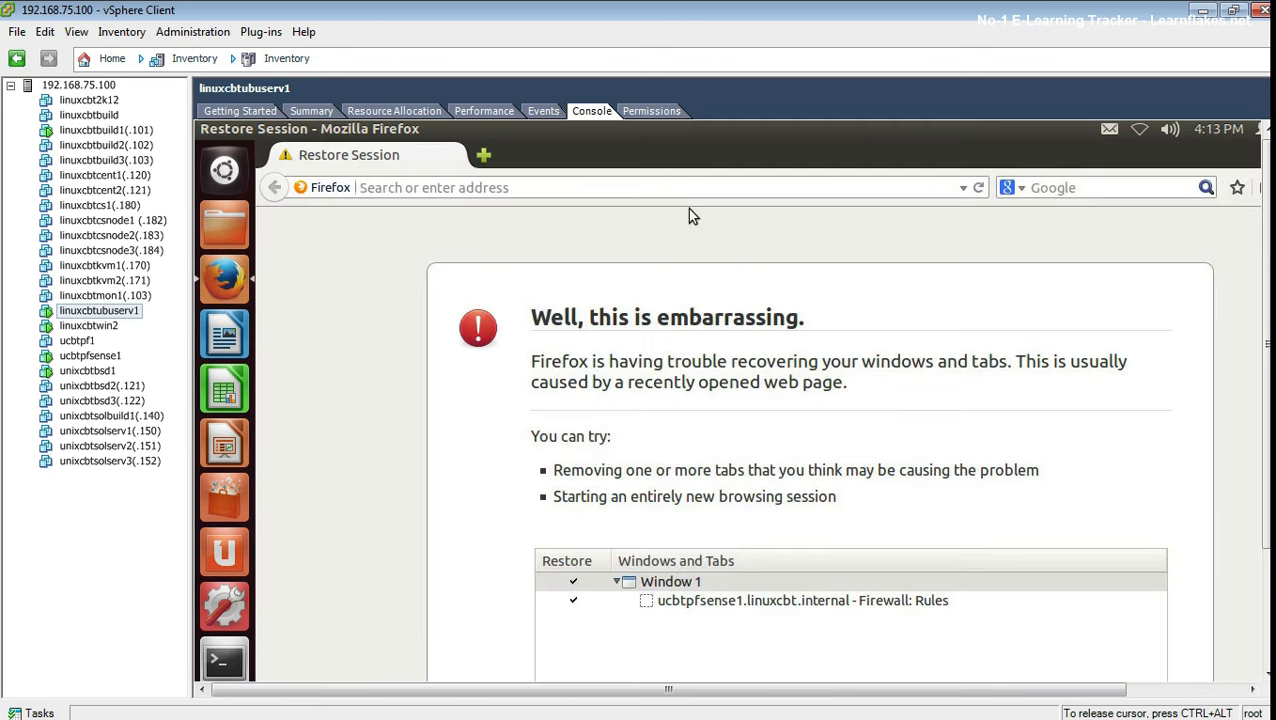
Step: Load 192.168.1.1 and add a security exception for its untrusted certificate
click(666, 189)
text(192.168.1.1/)
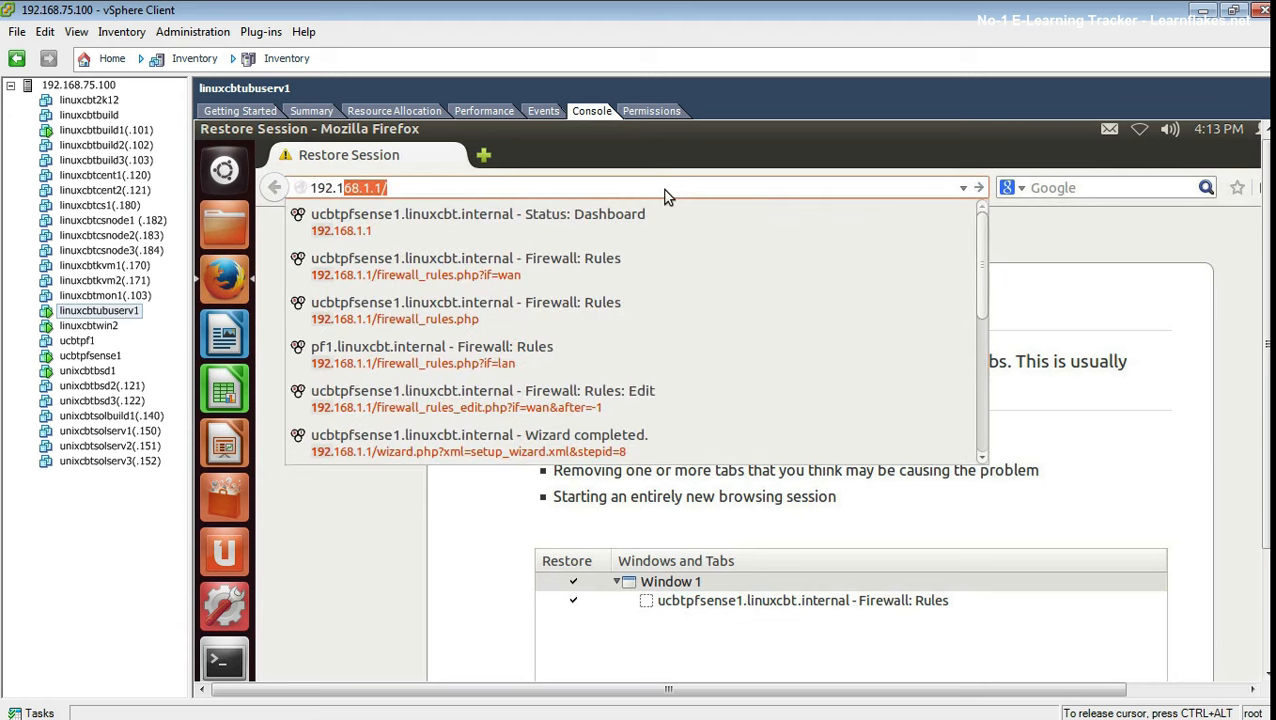
key(Return)
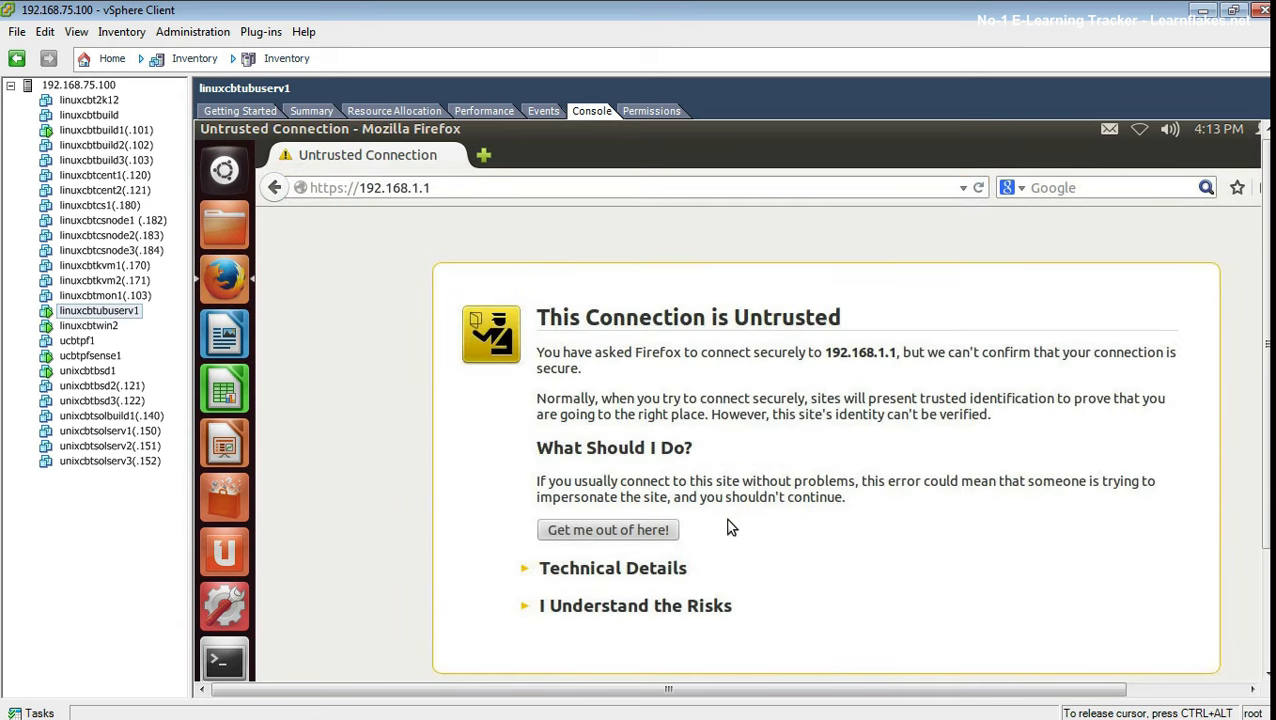
click(680, 606)
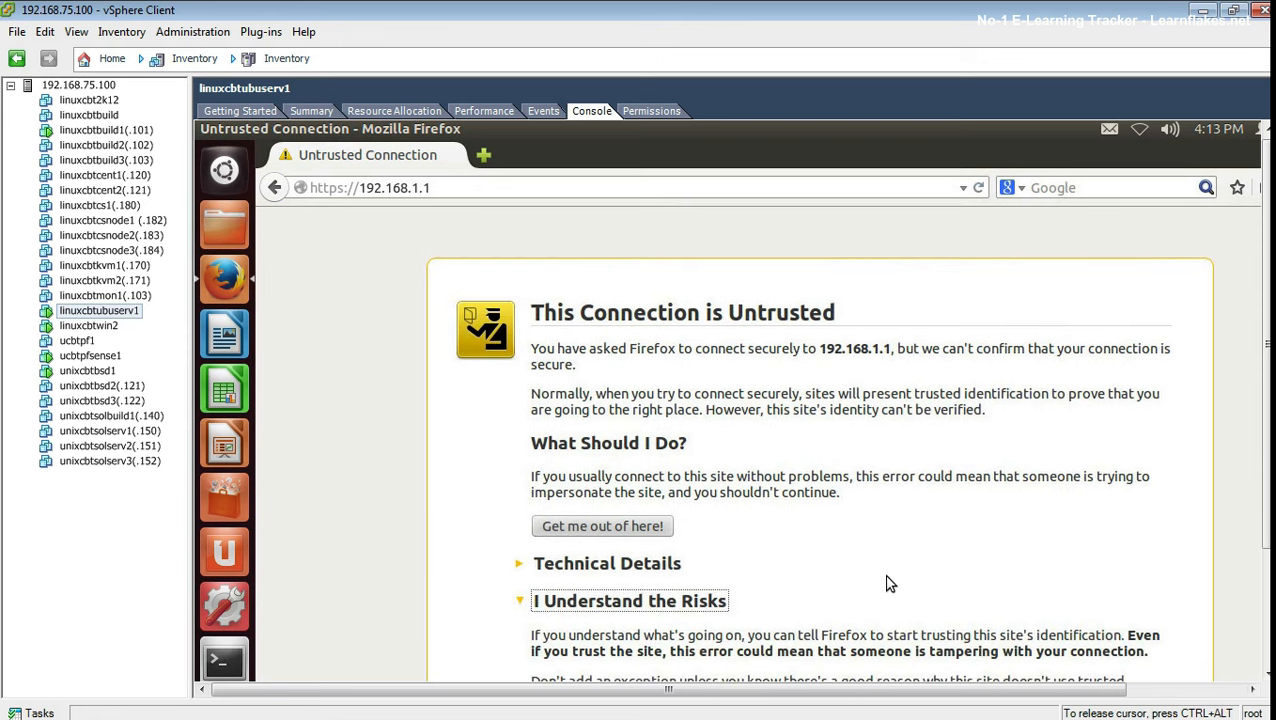
drag(1266, 532, 1239, 620)
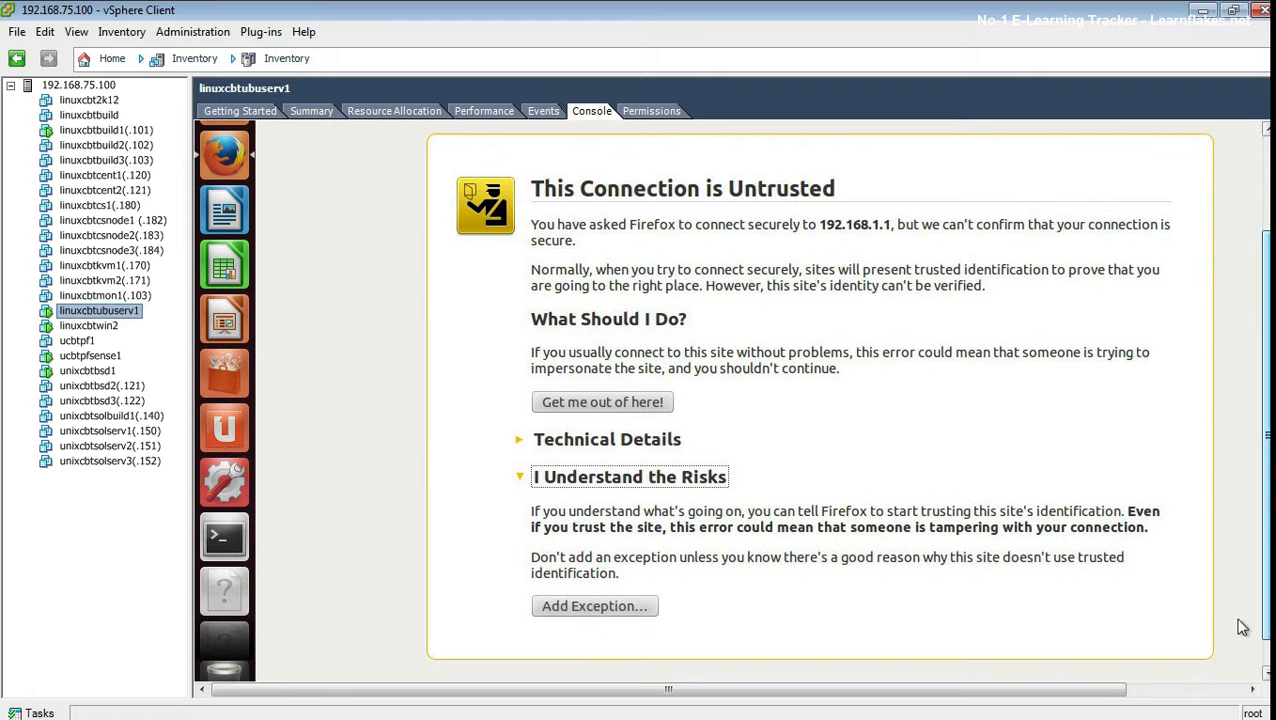
click(562, 611)
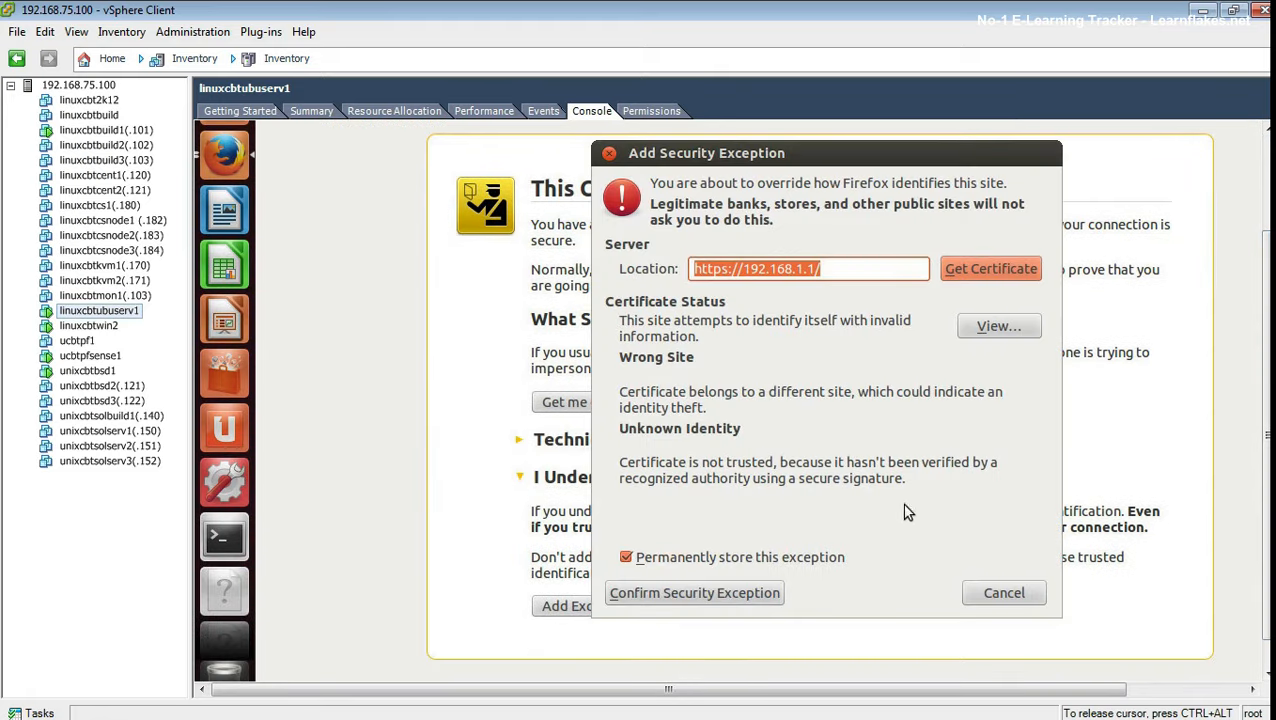
click(750, 594)
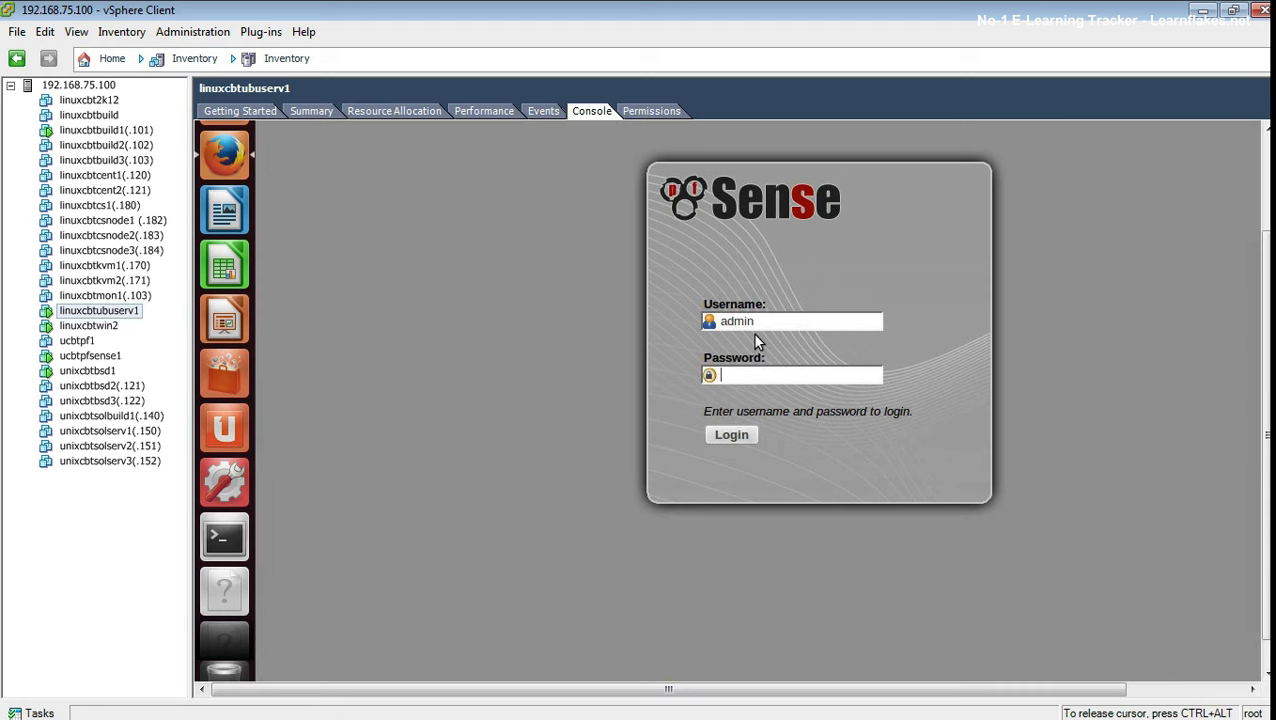
Step: Log in to pfSense and dismiss the save-password prompt
text(••••••••••)
key(Return)
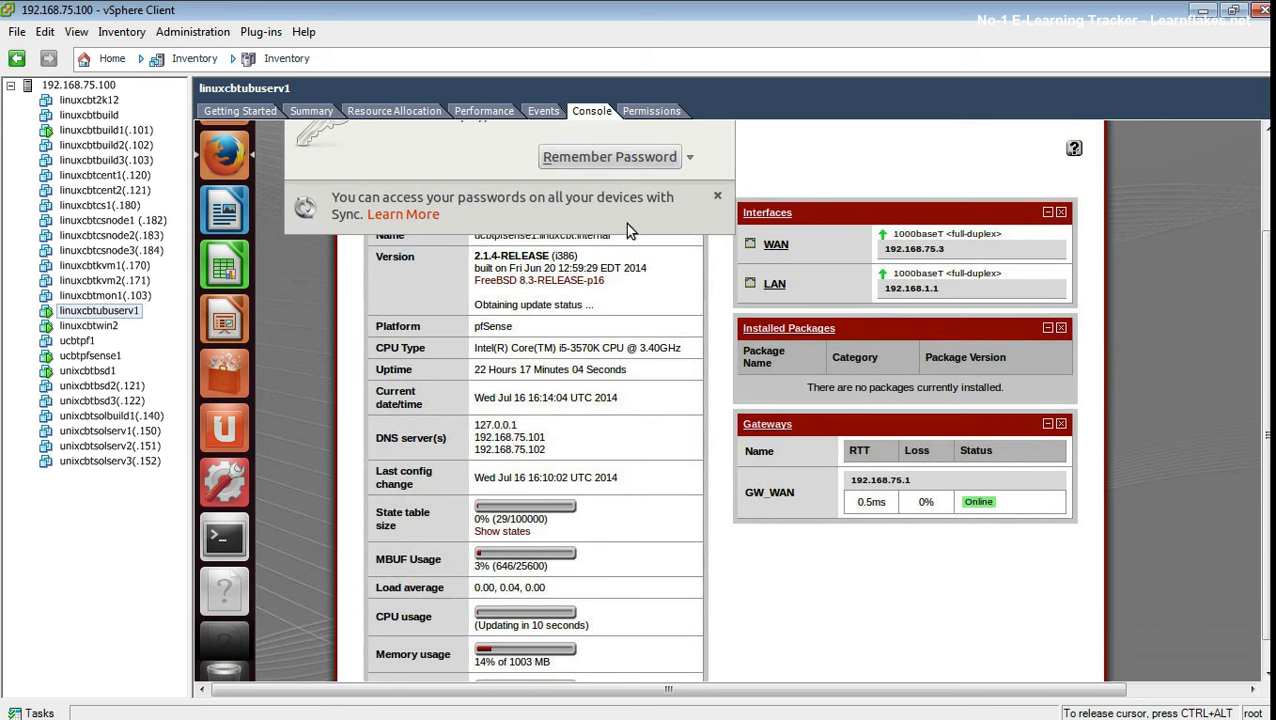
key(ctrl+alt)
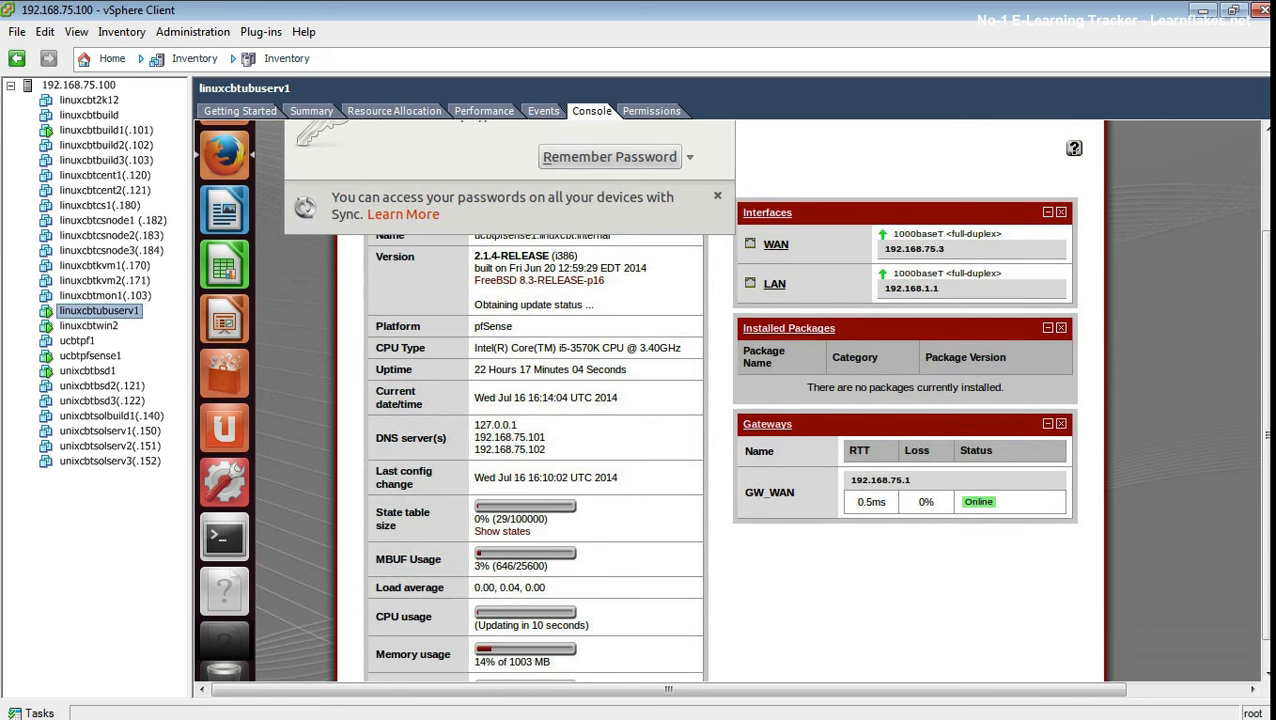
drag(1269, 278, 1269, 182)
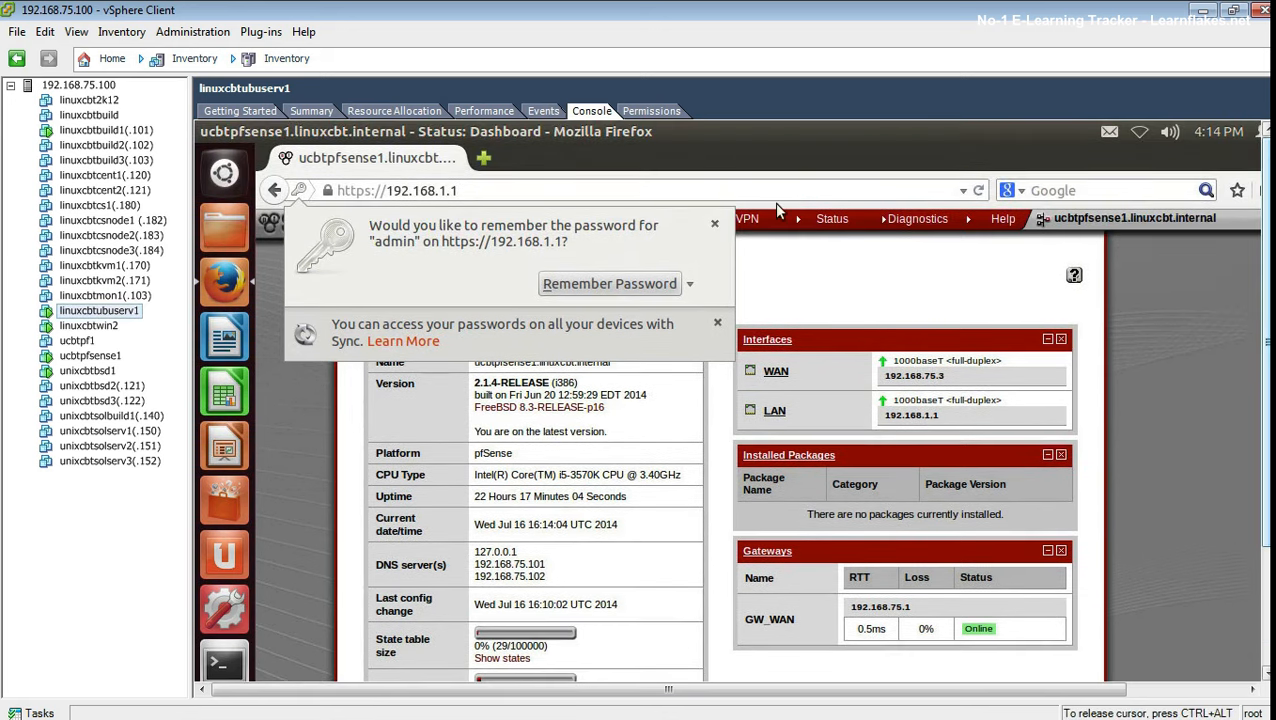
click(660, 283)
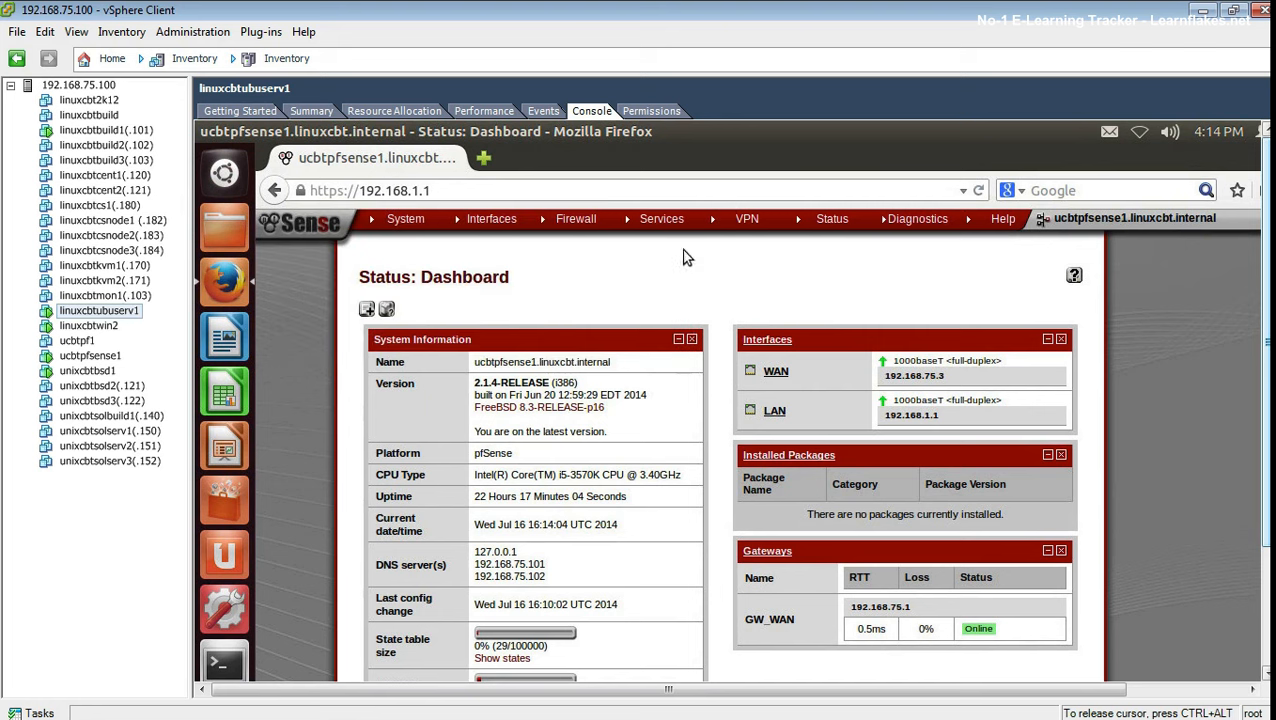
mouse_move(586, 222)
mouse_move(843, 222)
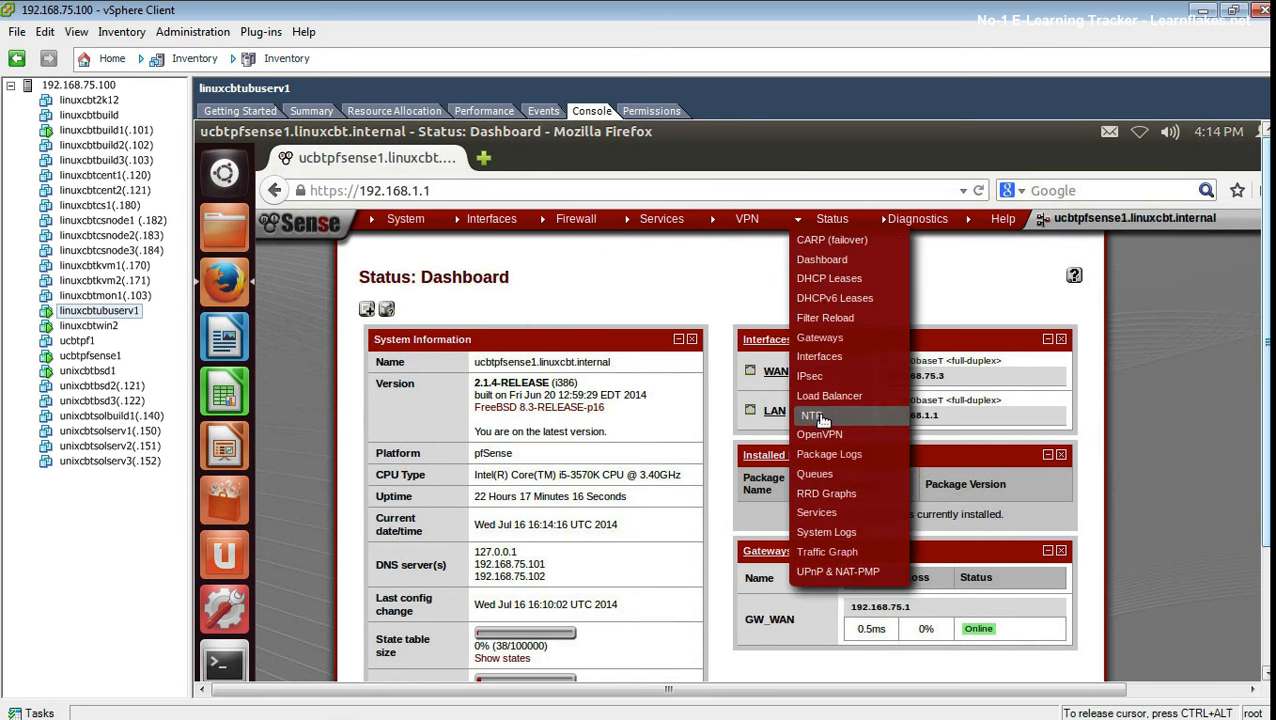
Step: Open the Firewall system log filtered to blocked entries and scroll through them
click(828, 532)
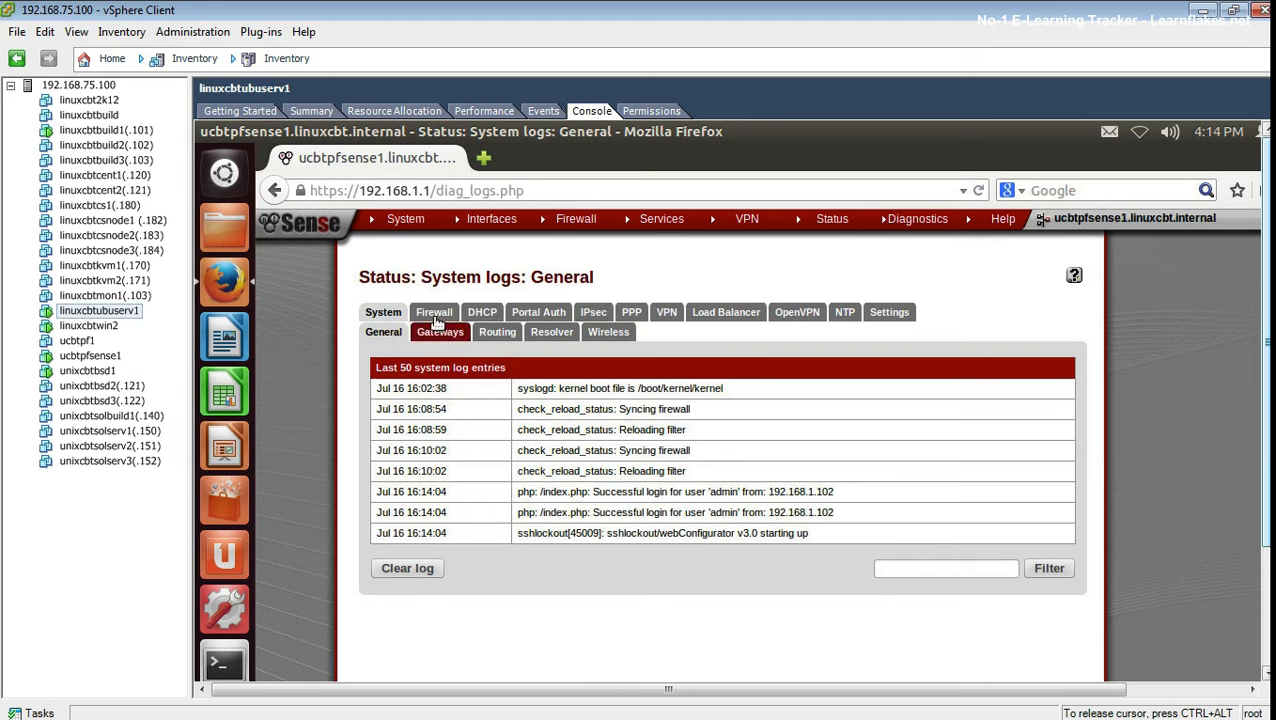
click(435, 313)
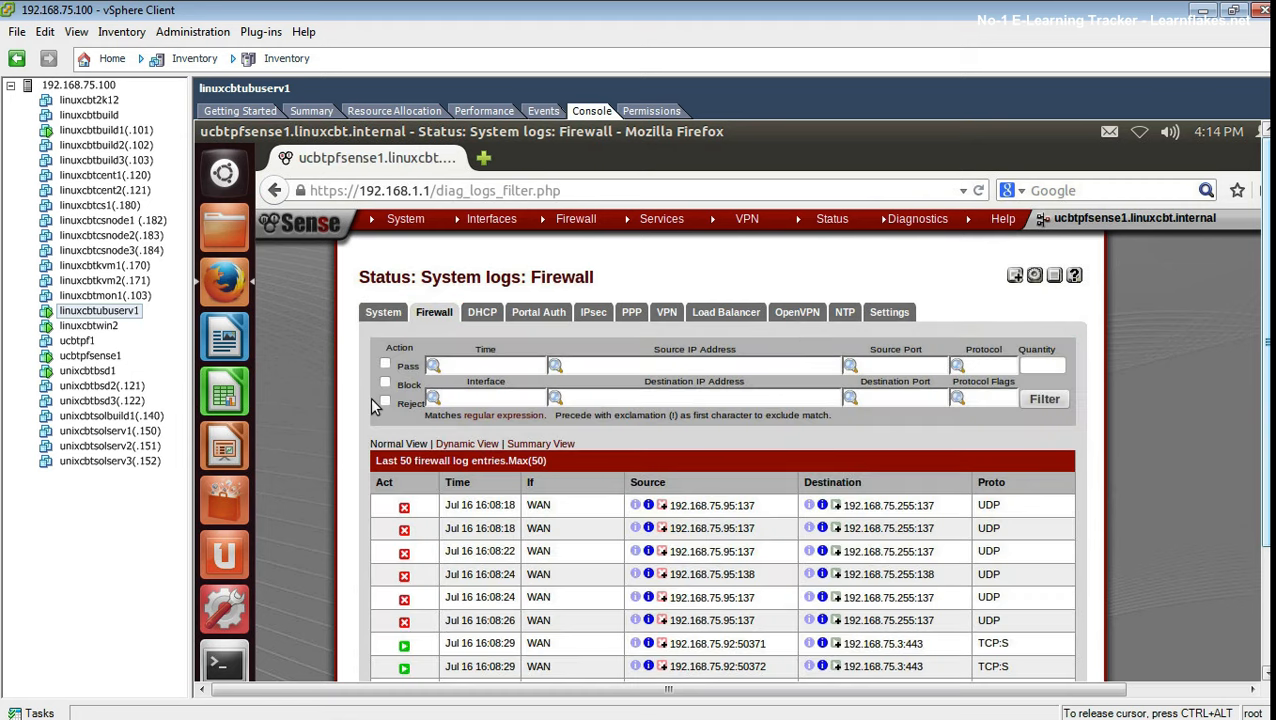
click(387, 384)
click(1044, 398)
key(ctrl+alt)
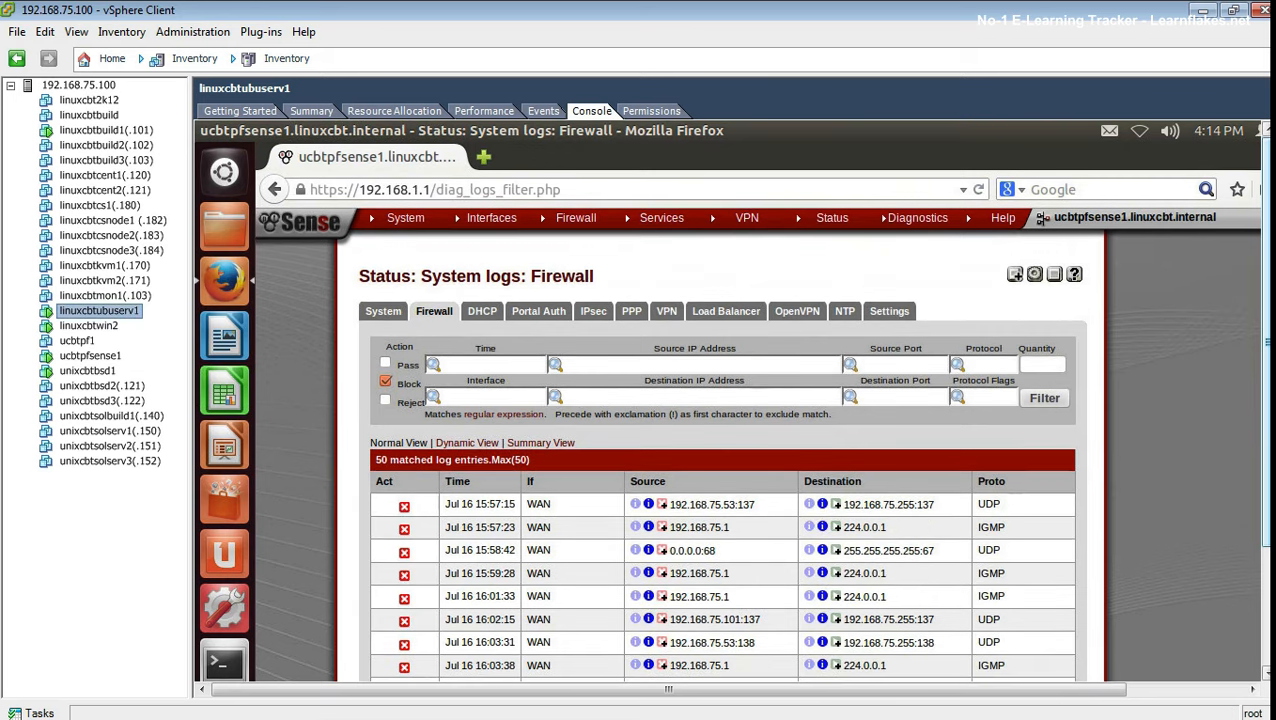
scroll(1050, 568, down, 3)
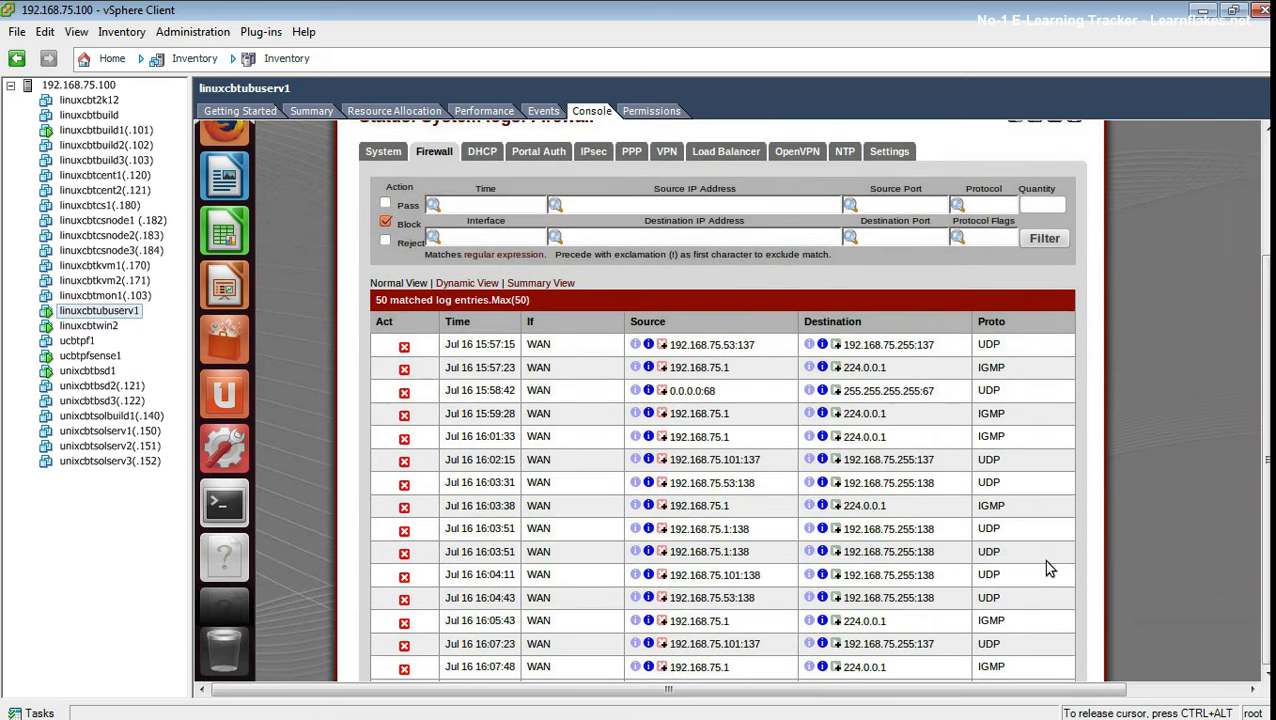
scroll(1050, 568, down, 3)
scroll(1126, 578, down, 3)
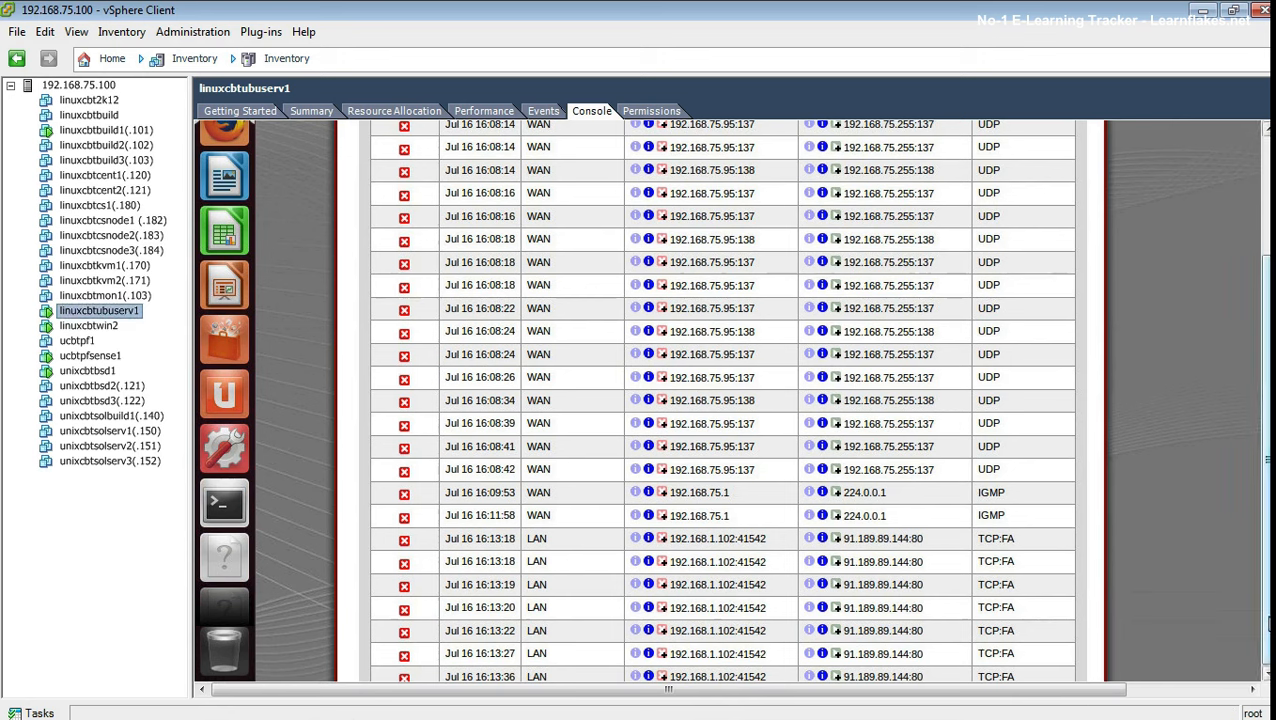
click(800, 627)
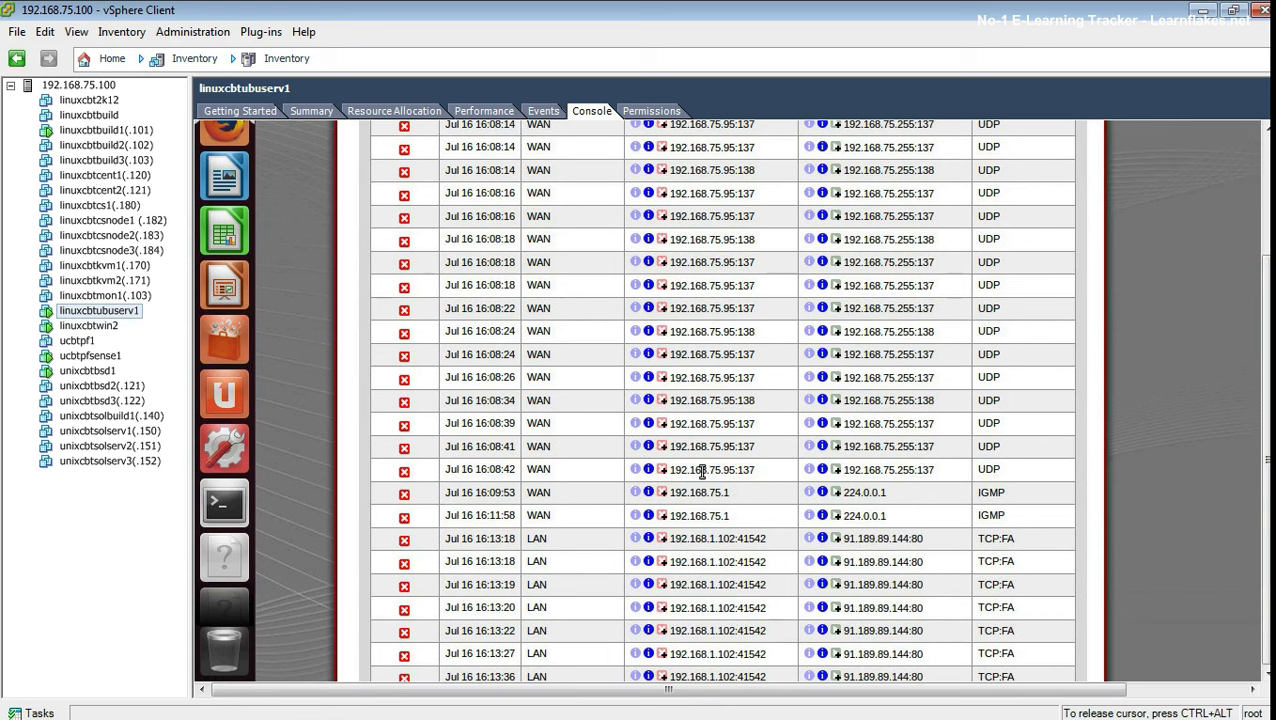
drag(1268, 463, 1268, 387)
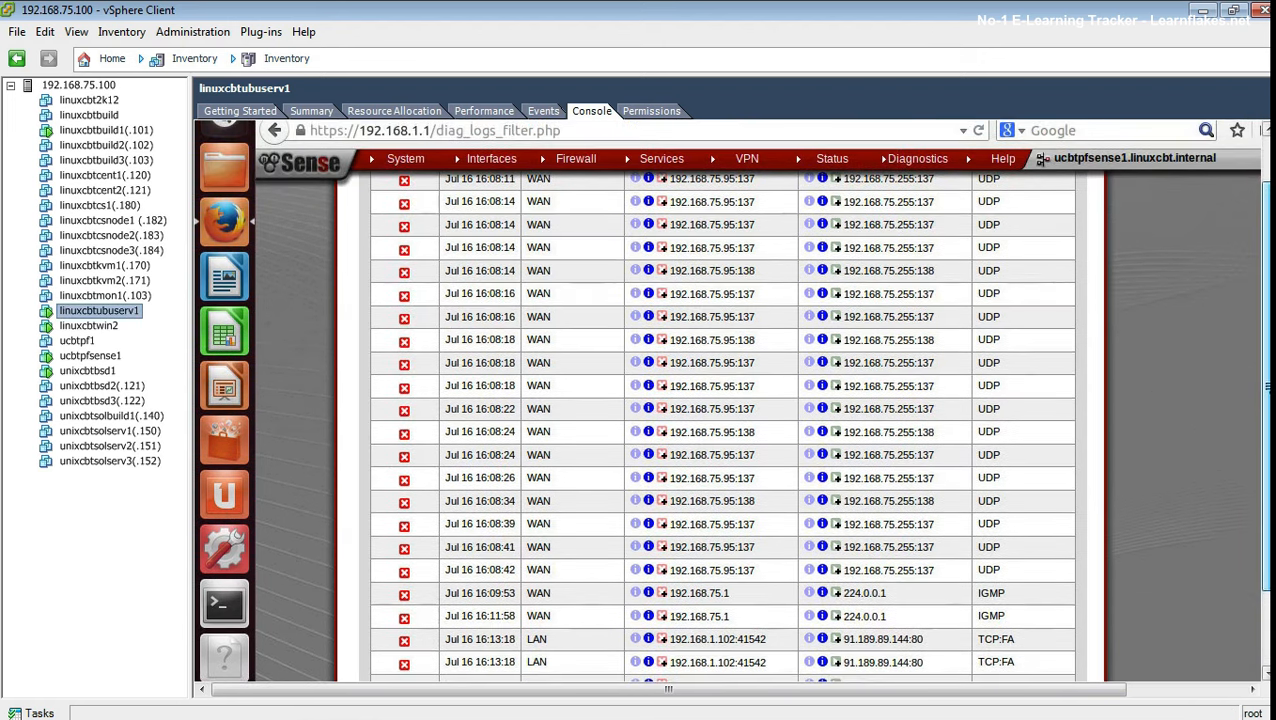
scroll(1148, 373, up, 5)
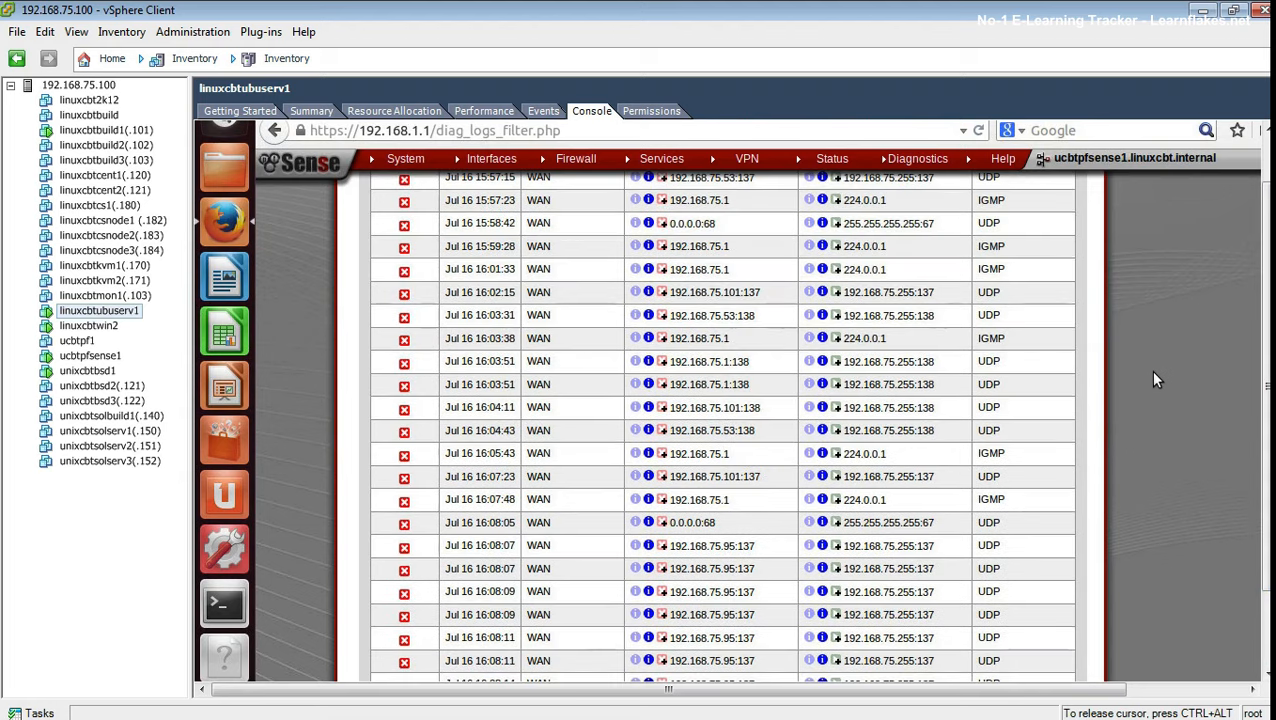
scroll(1186, 380, up, 4)
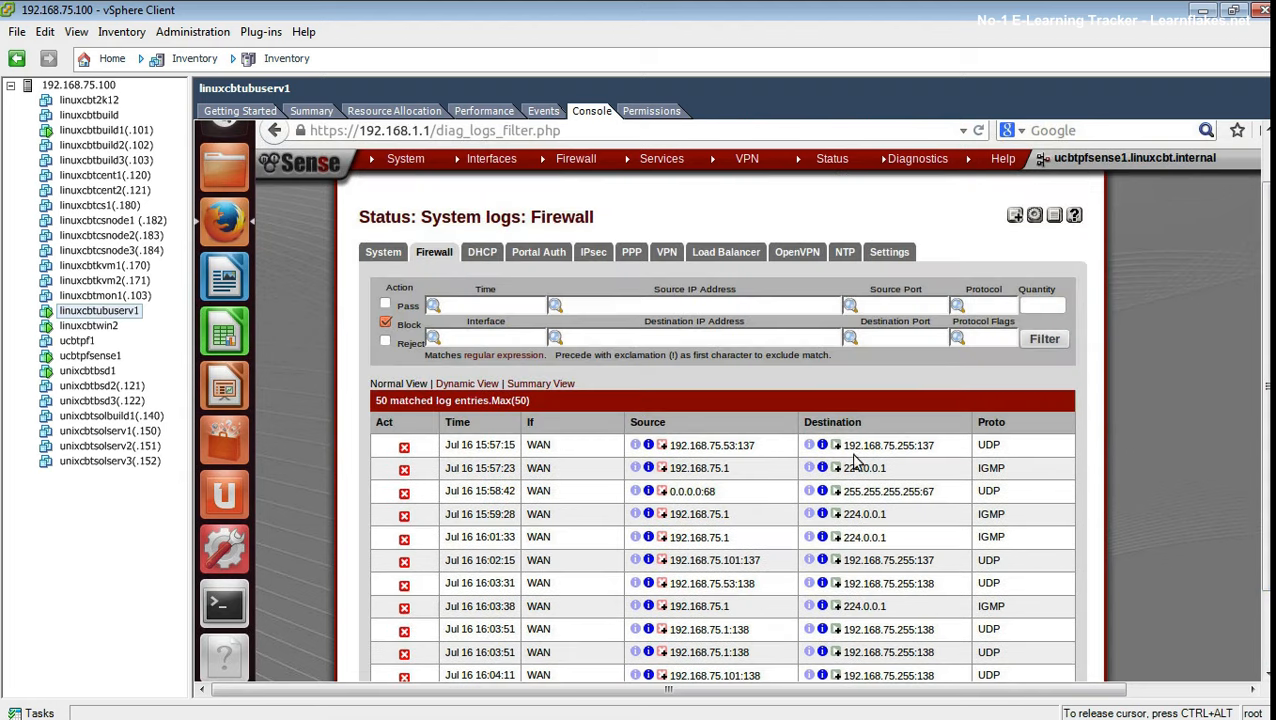
Step: Filter the log to destination port 443 and review the 45 matching entries
click(925, 339)
text(443)
key(Return)
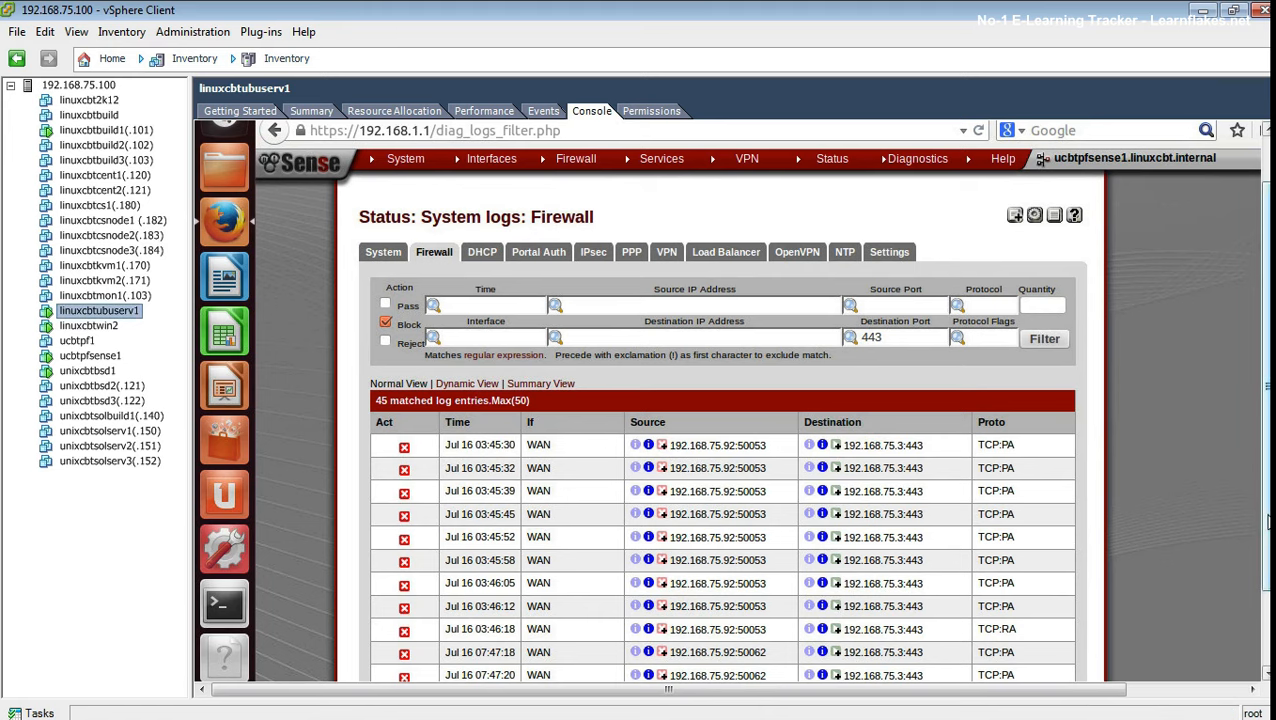
drag(1267, 521, 1264, 618)
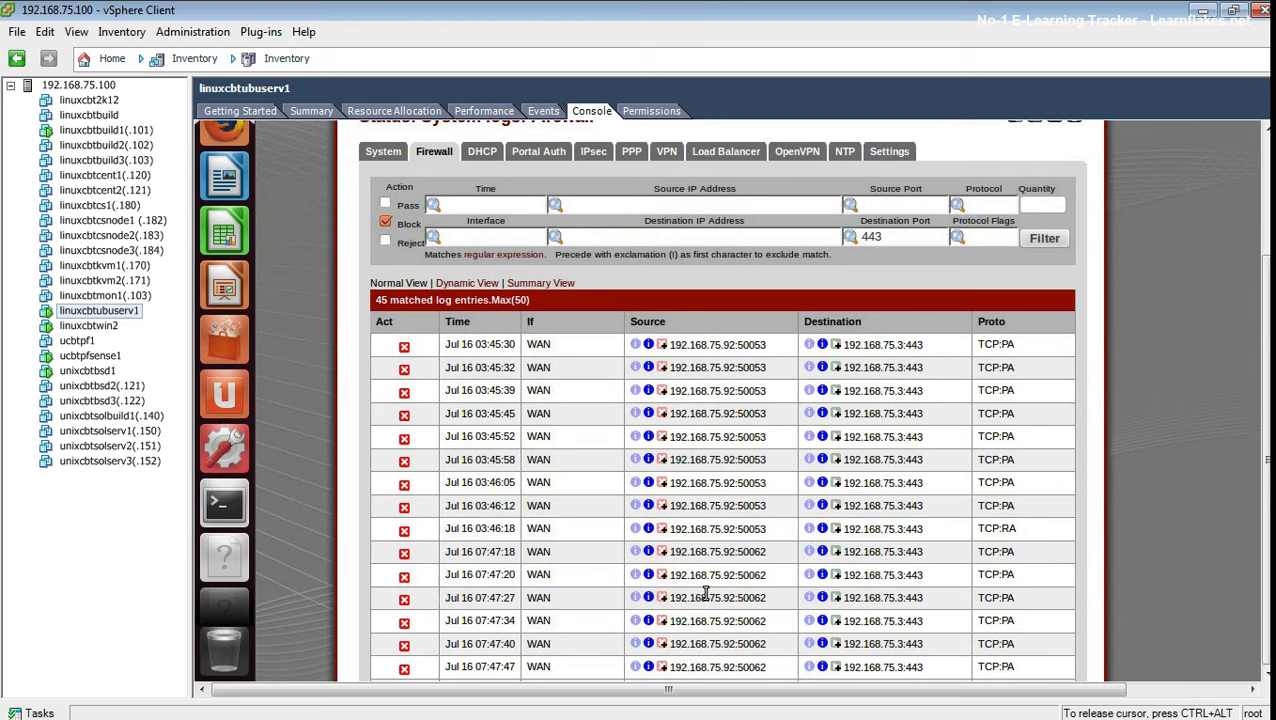
scroll(1080, 568, down, 5)
scroll(1090, 575, down, 7)
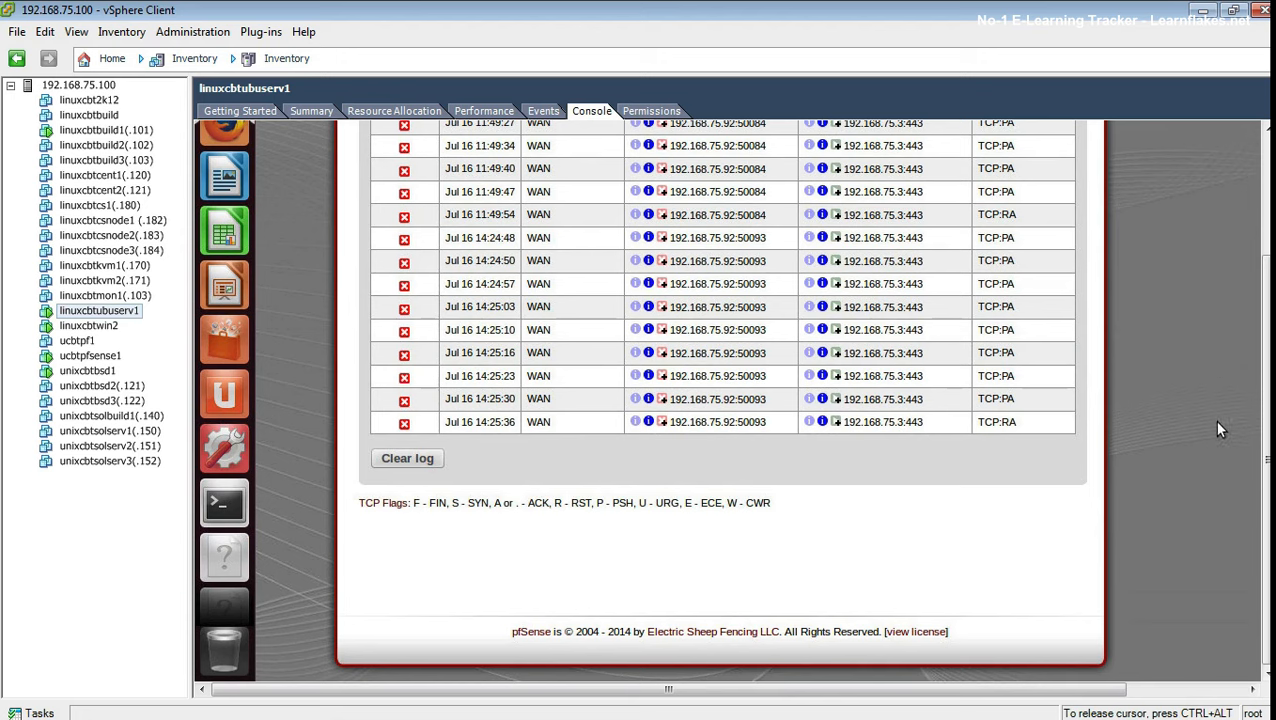
drag(1267, 430, 1267, 300)
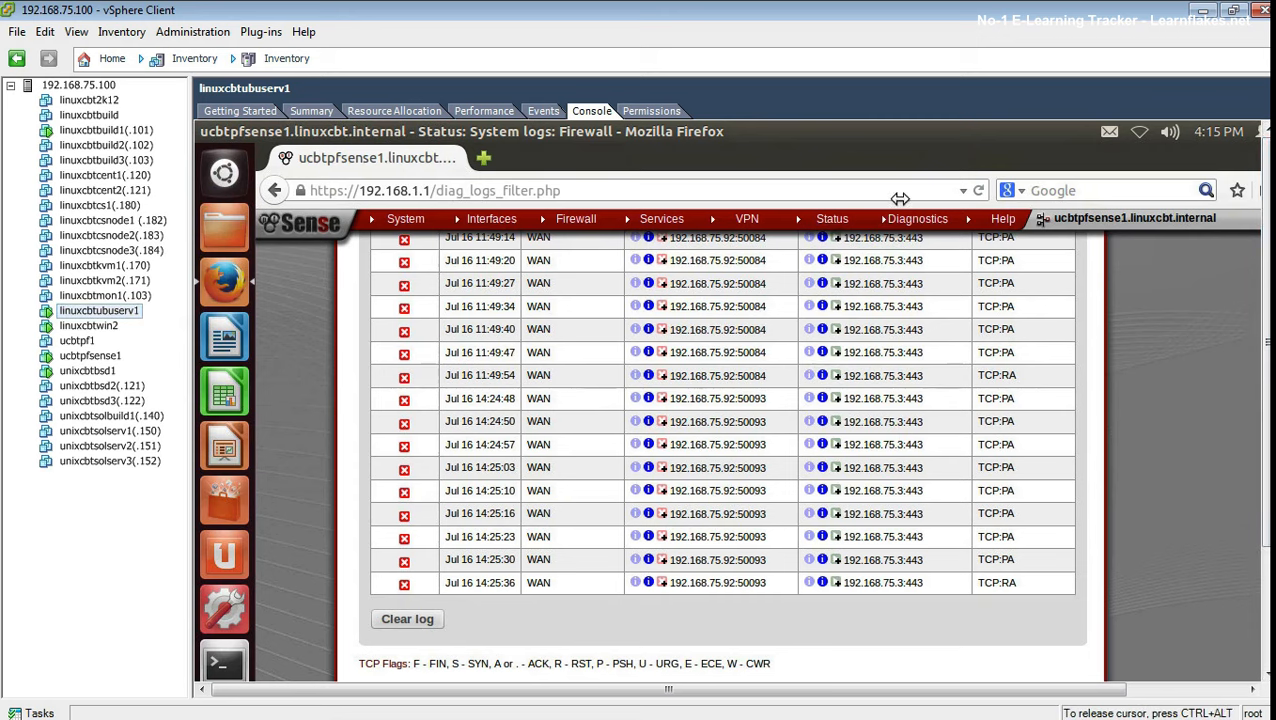
mouse_move(560, 228)
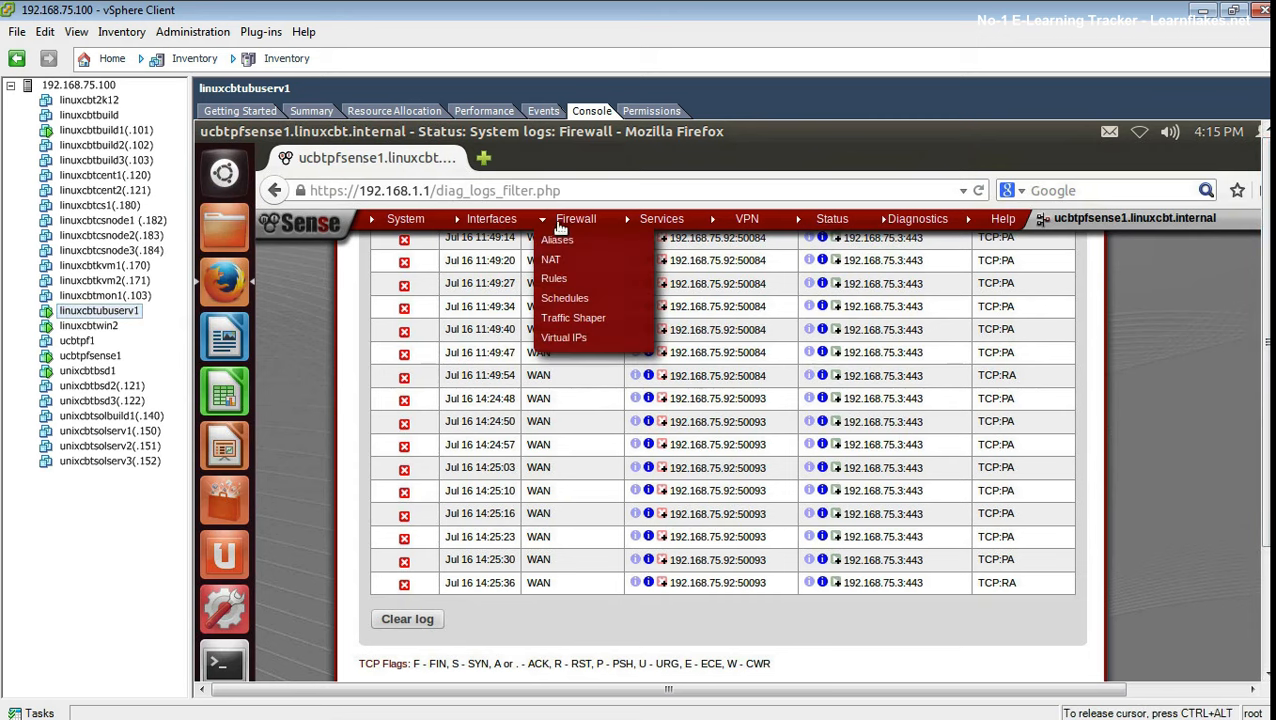
Step: Disable the EasyRuleBlockHostsWAN block rule in Firewall > Rules and apply the change
click(555, 278)
mouse_move(565, 420)
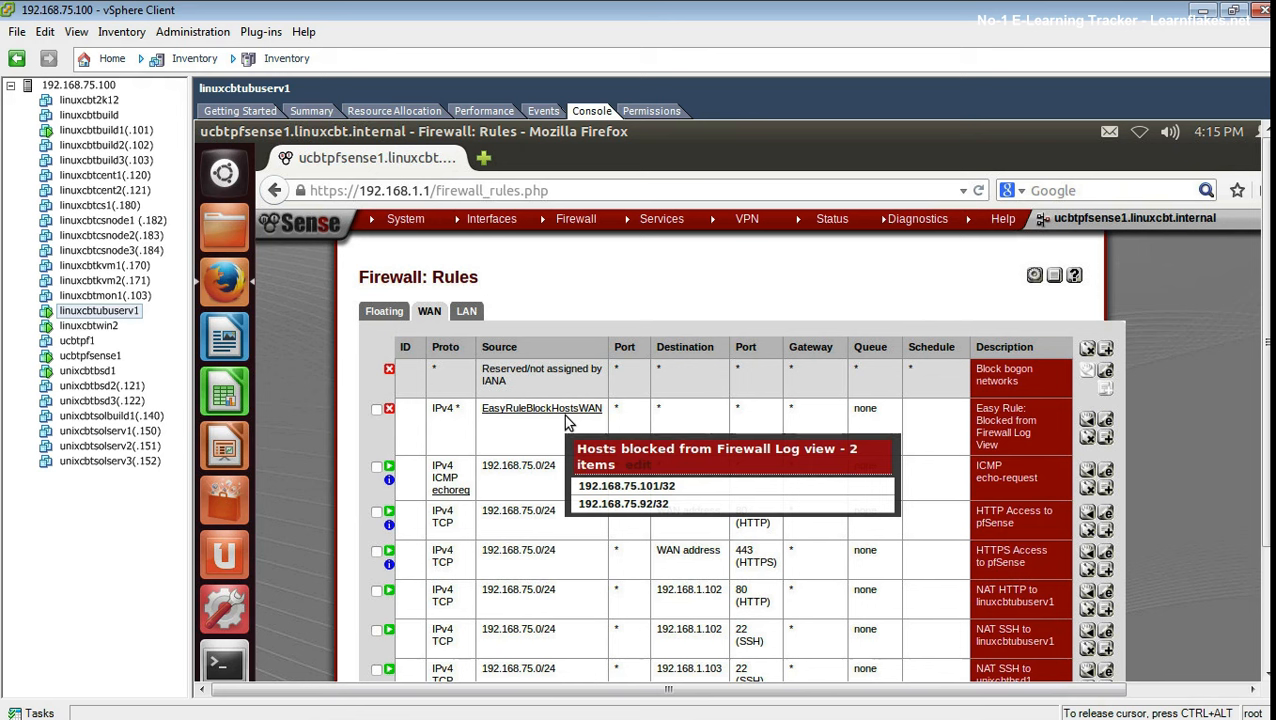
click(390, 411)
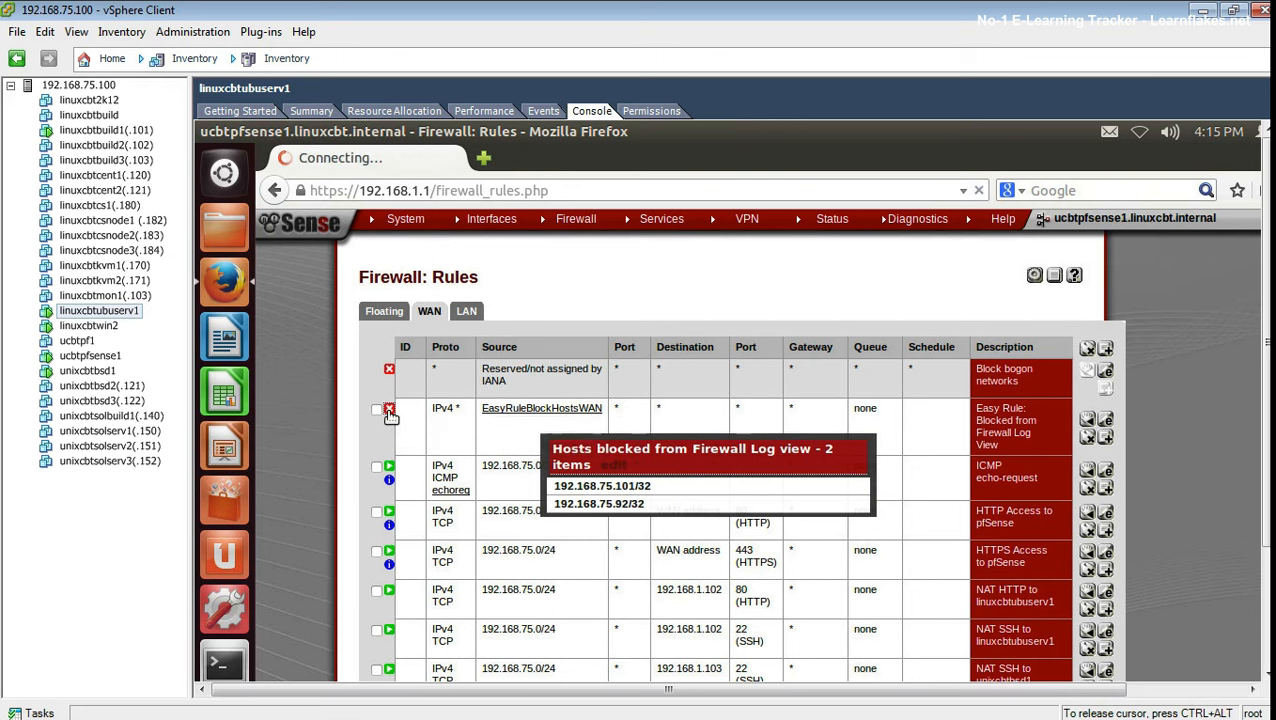
click(988, 338)
click(1036, 327)
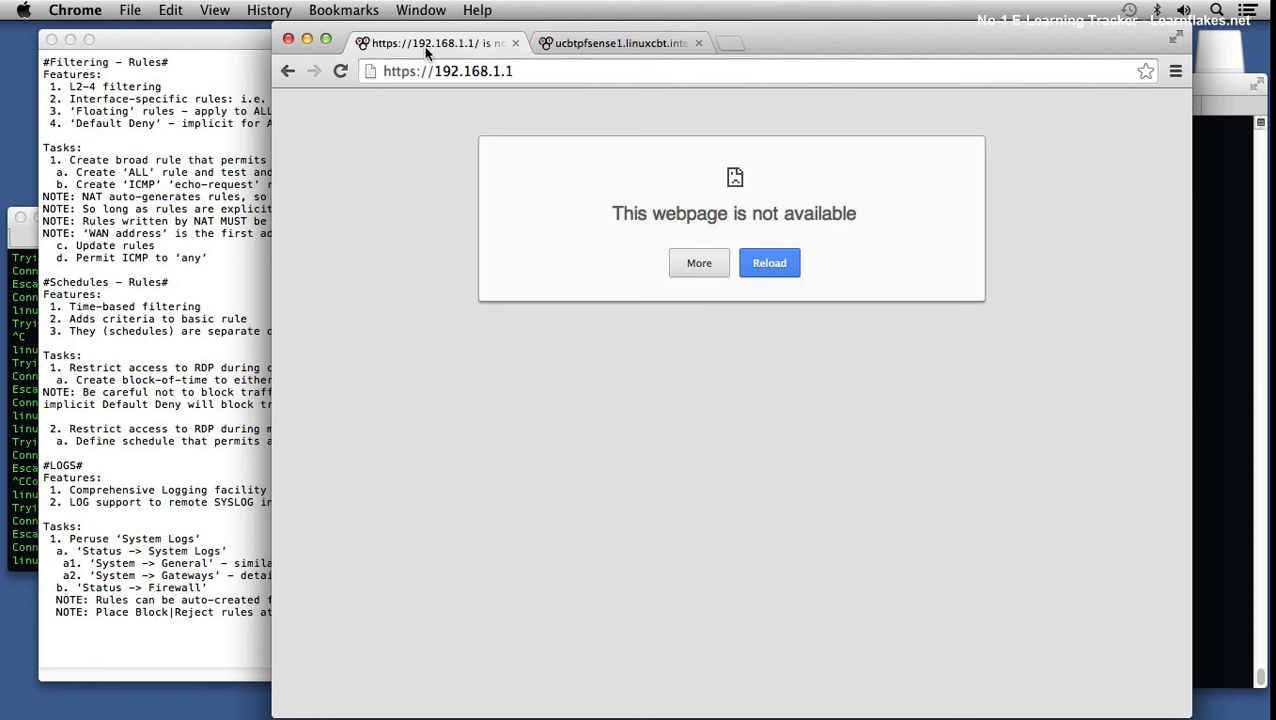
Step: Edit the EasyRuleBlockHostsWAN alias and remove its 192.168.75.92 row
click(287, 71)
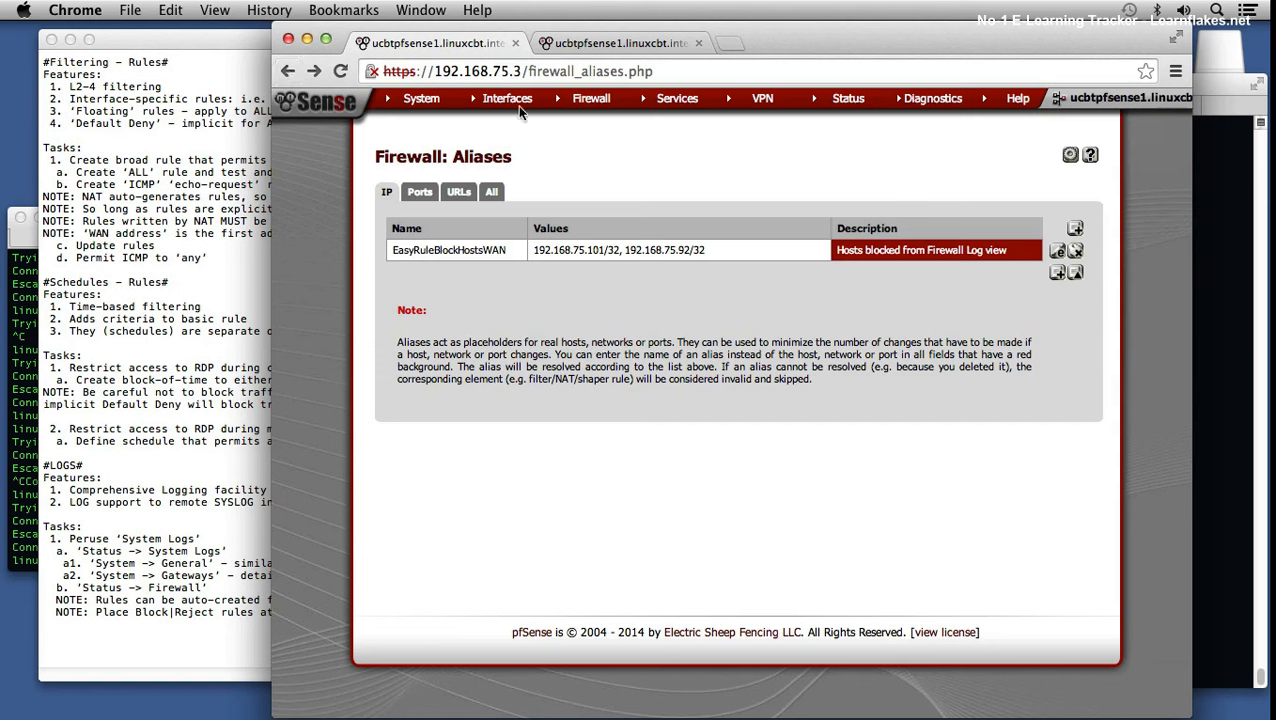
mouse_move(590, 100)
click(586, 124)
click(1057, 250)
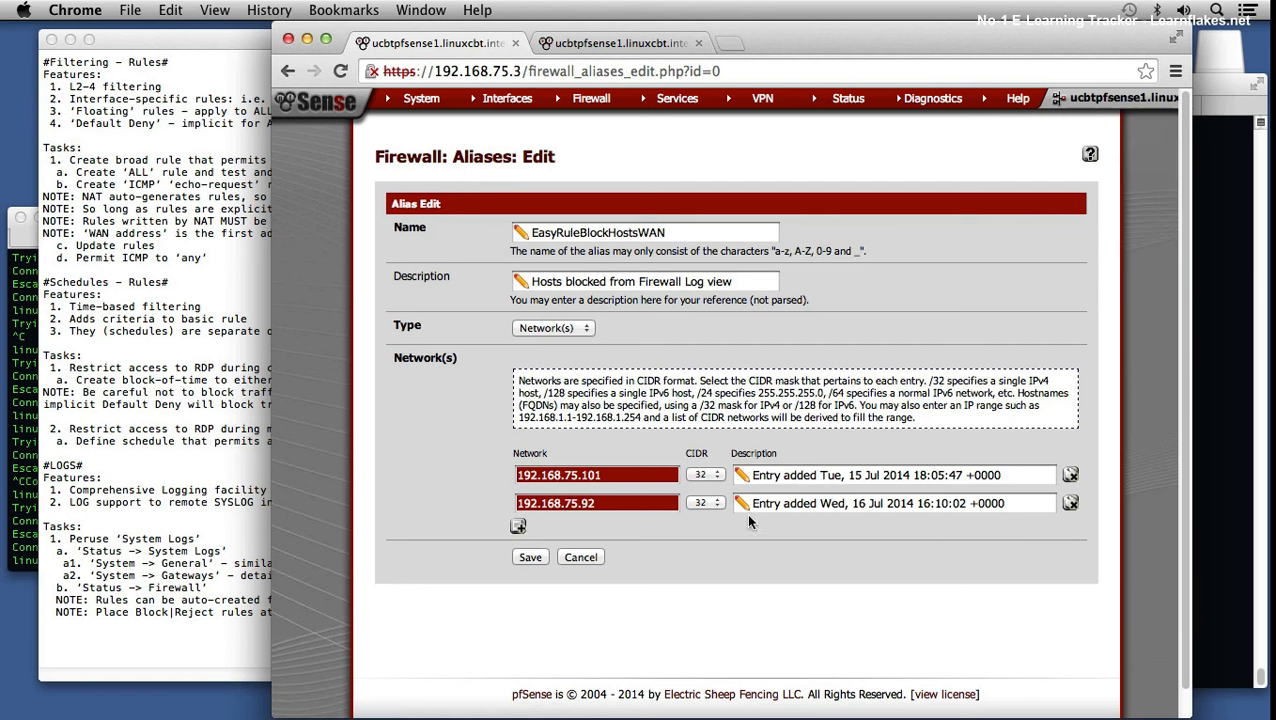
click(1070, 503)
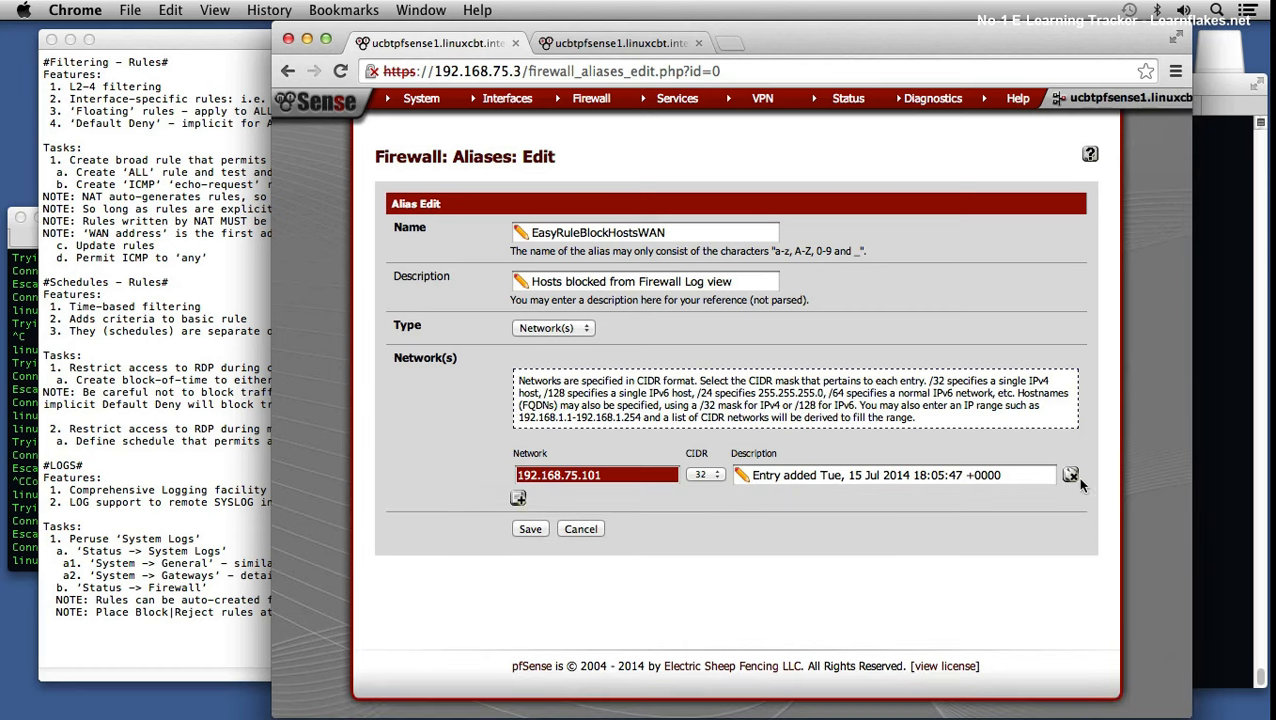
Step: Leave without saving and try deleting the alias, which is refused as still in use
click(289, 71)
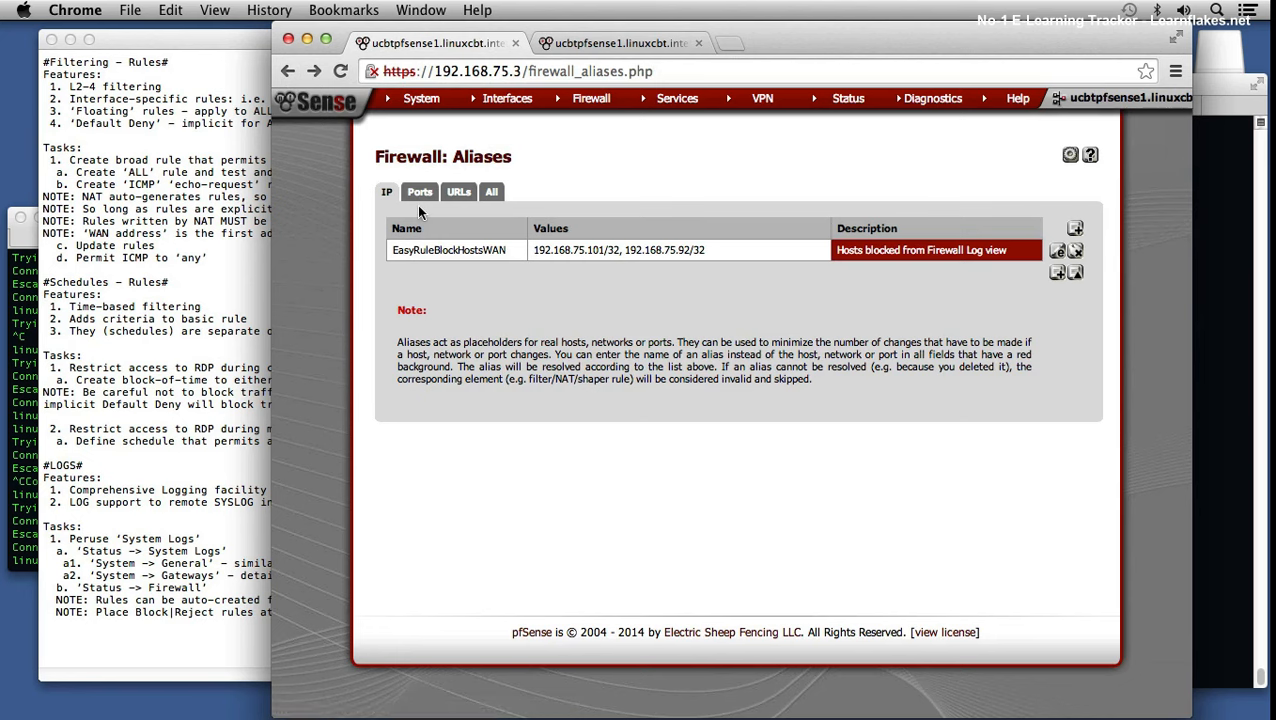
click(1075, 250)
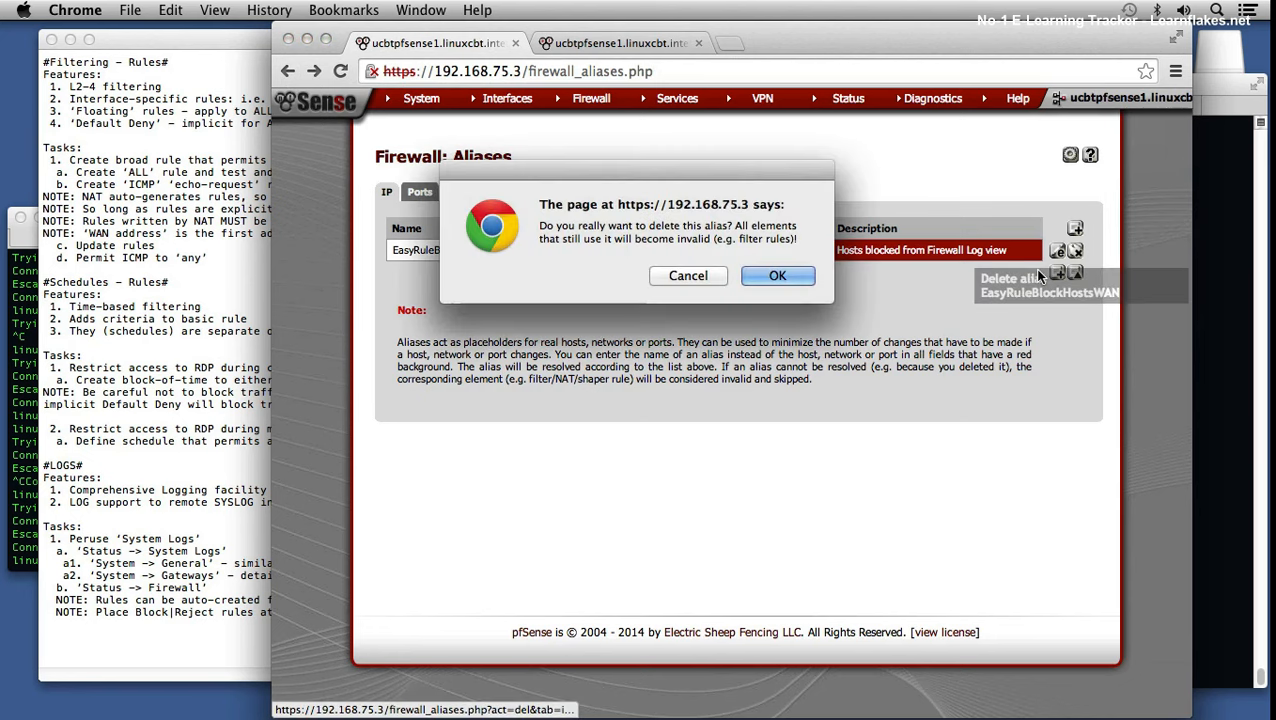
click(768, 277)
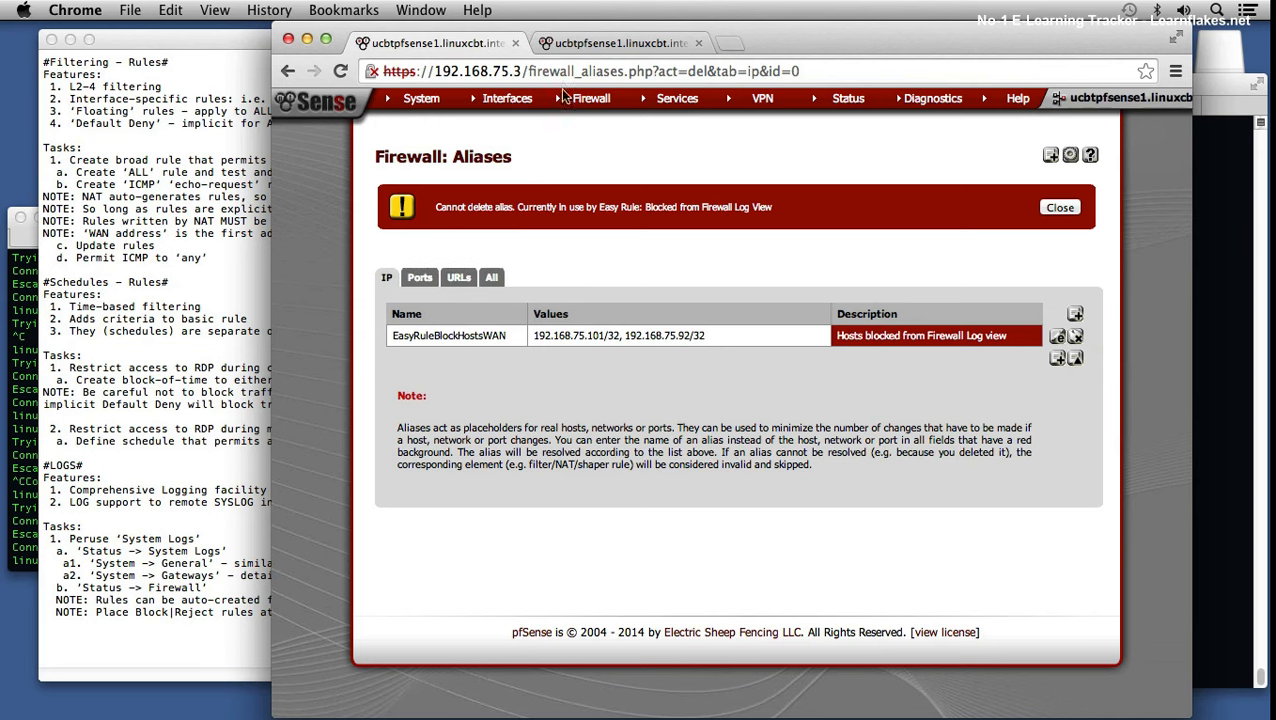
Step: Delete the Easy Rule from the WAN rules, apply it, and start a new notes line
mouse_move(588, 99)
click(570, 162)
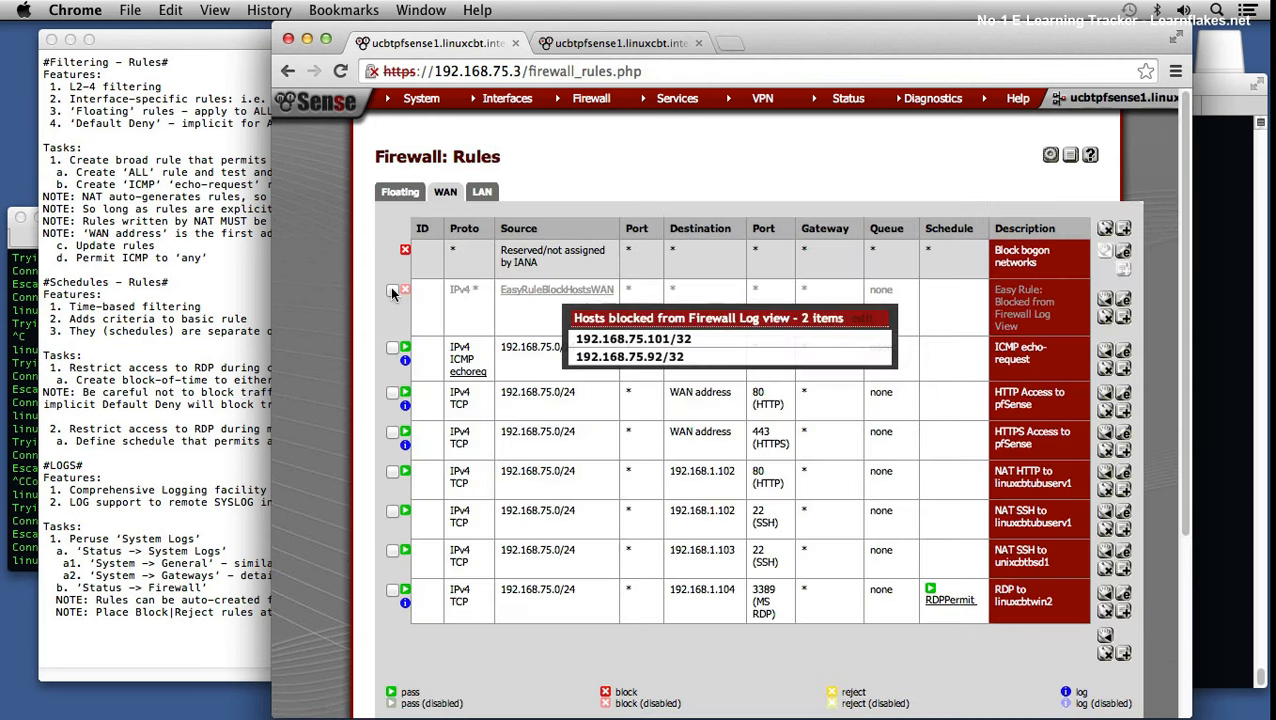
click(393, 291)
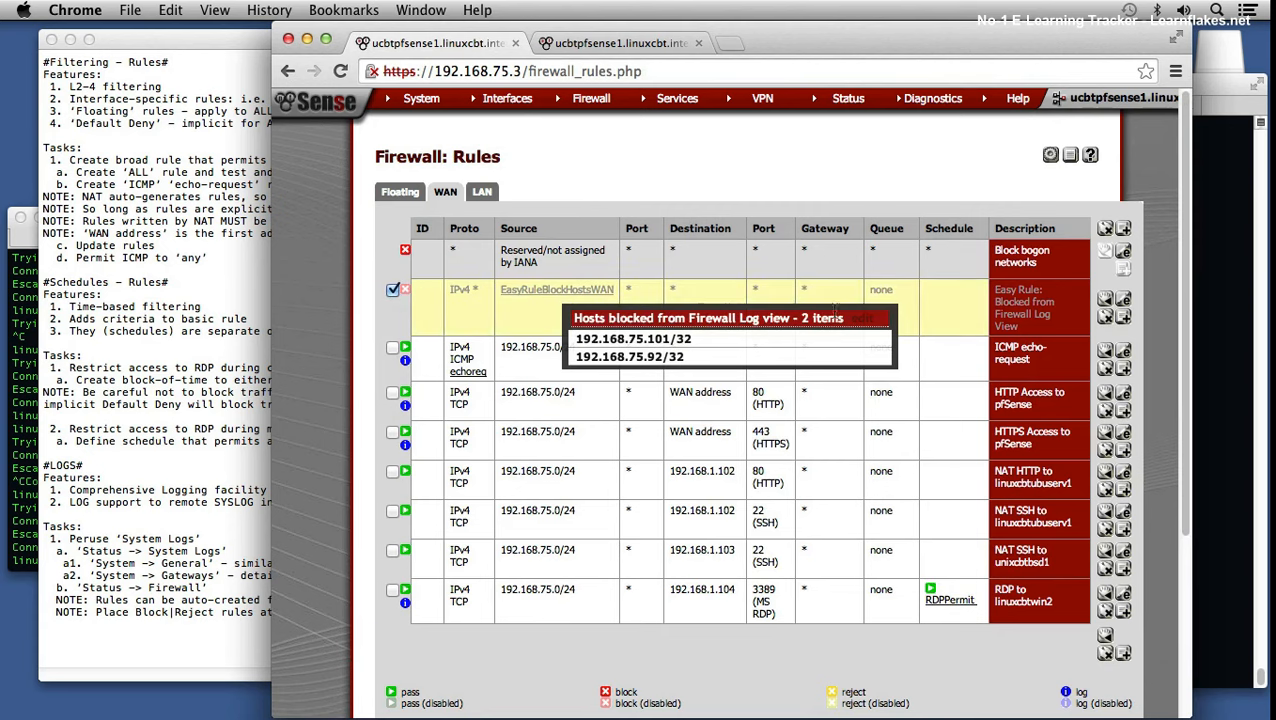
click(1108, 318)
click(775, 276)
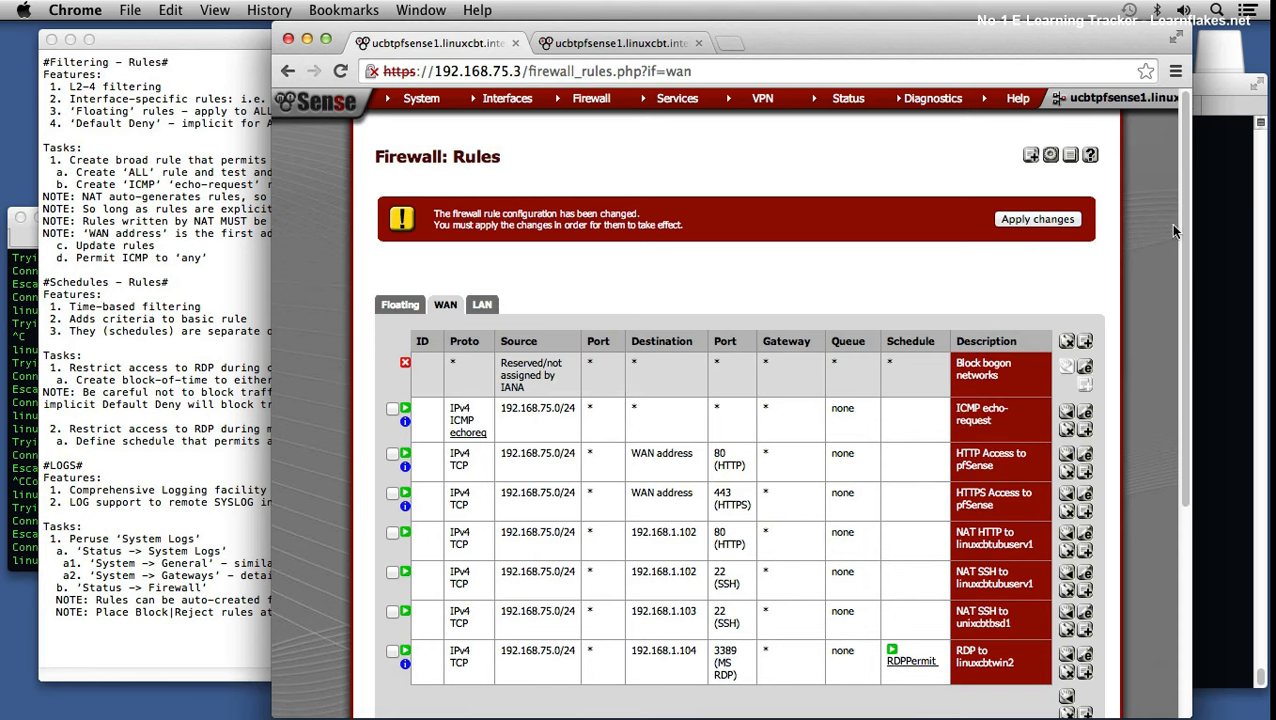
click(1012, 219)
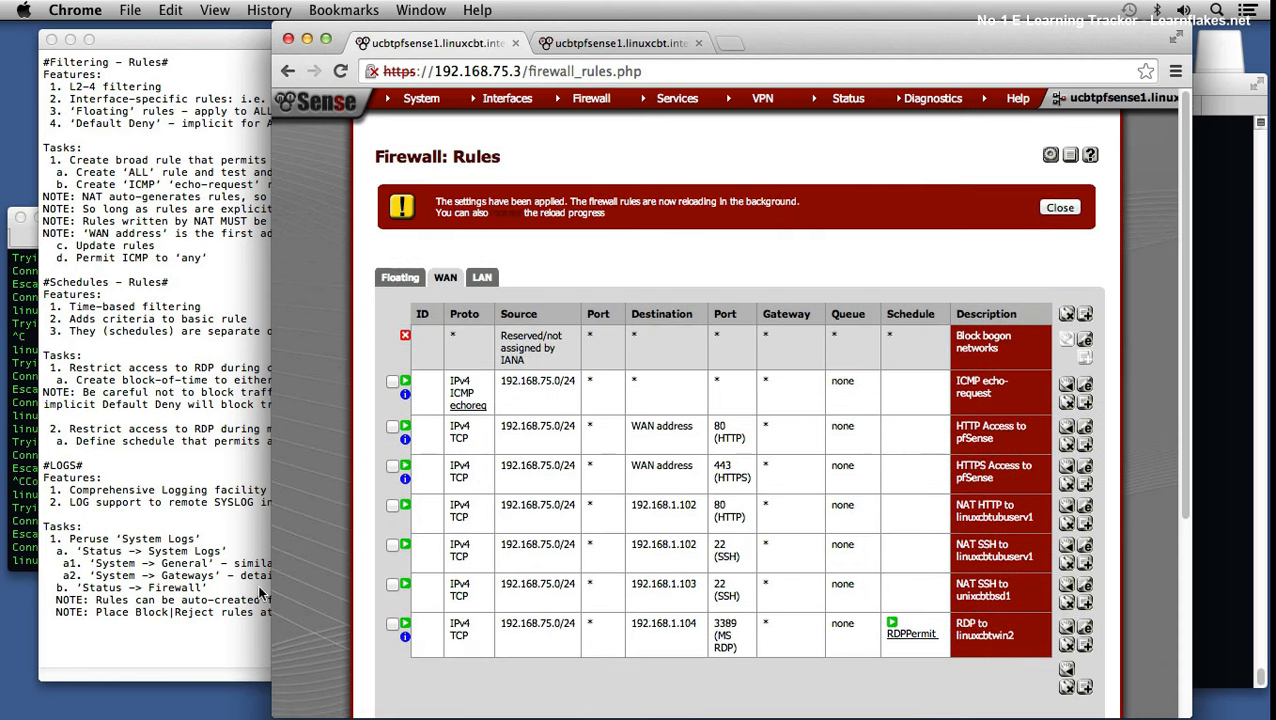
click(181, 630)
key(Return)
Step: Add 'NOTE: Be careful not to block|reject YOUR IP when dynamically assigning rules from System LOG -> Firewall' and save
text(NOTE:)
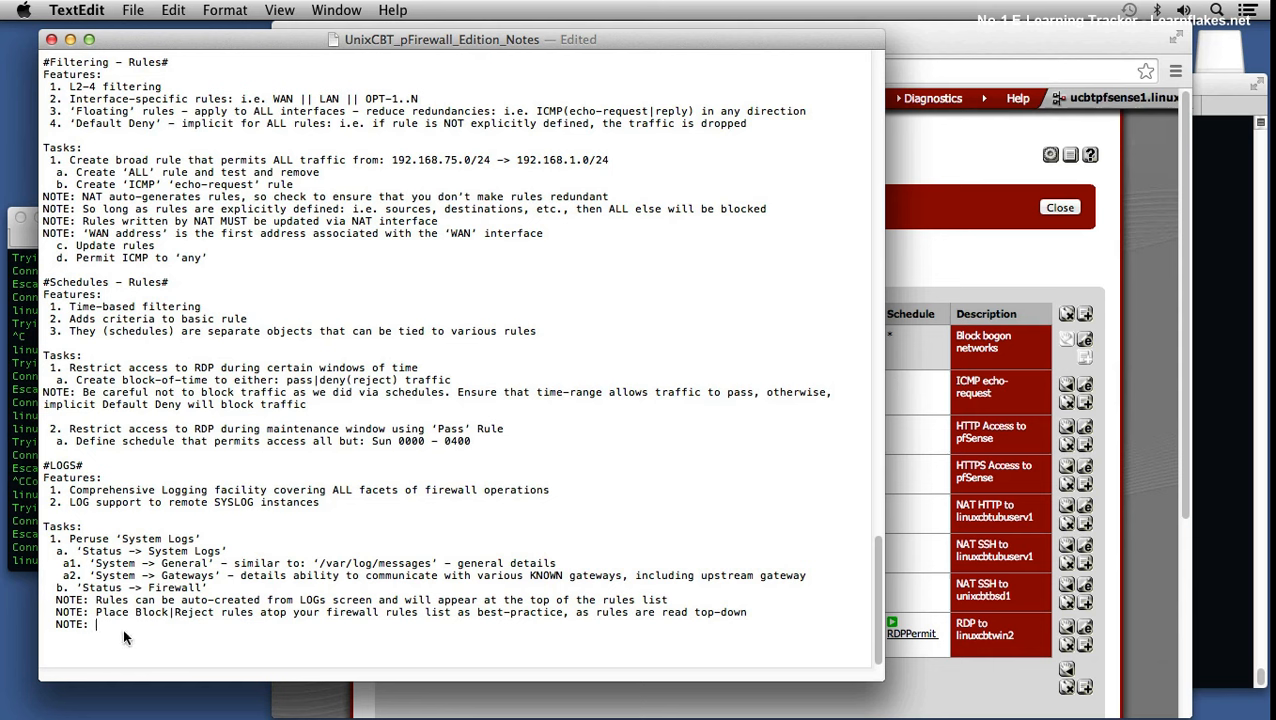
text(Be careful not to block|reject )
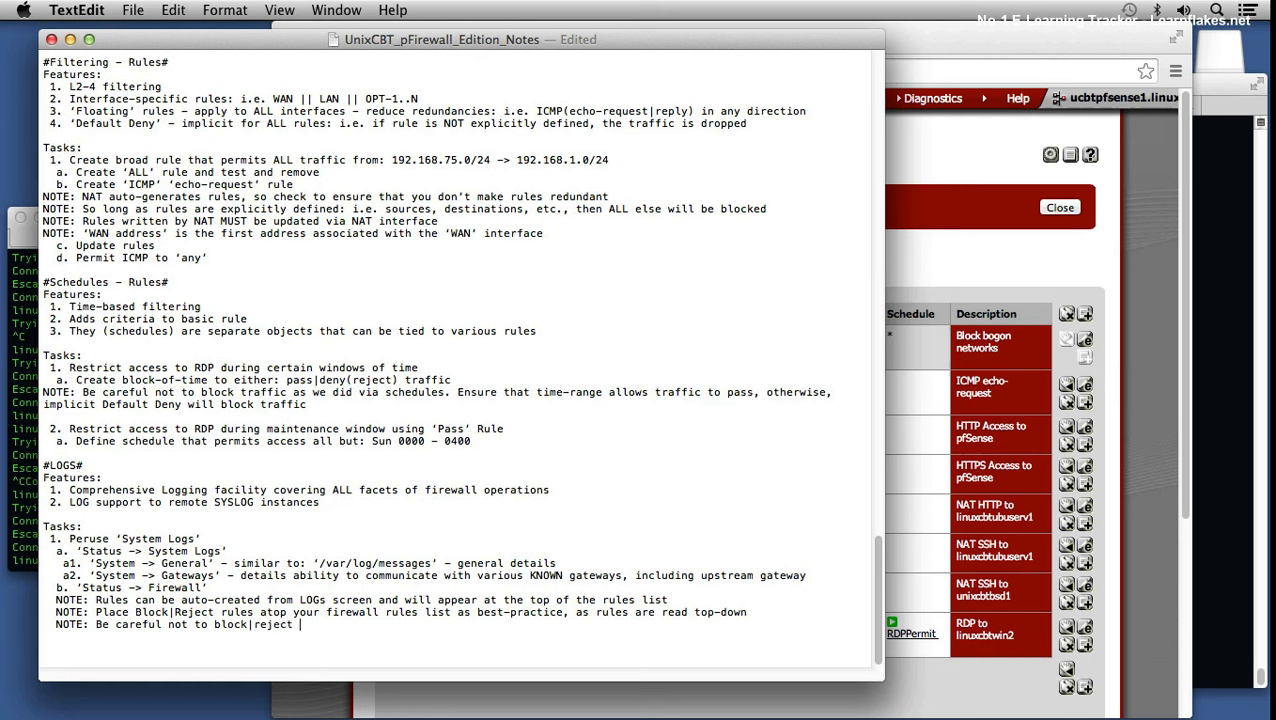
text(YOUR IP)
text( when )
text(dynamicall)
text(y assigning rules)
key(BackSpace)
text(gning r)
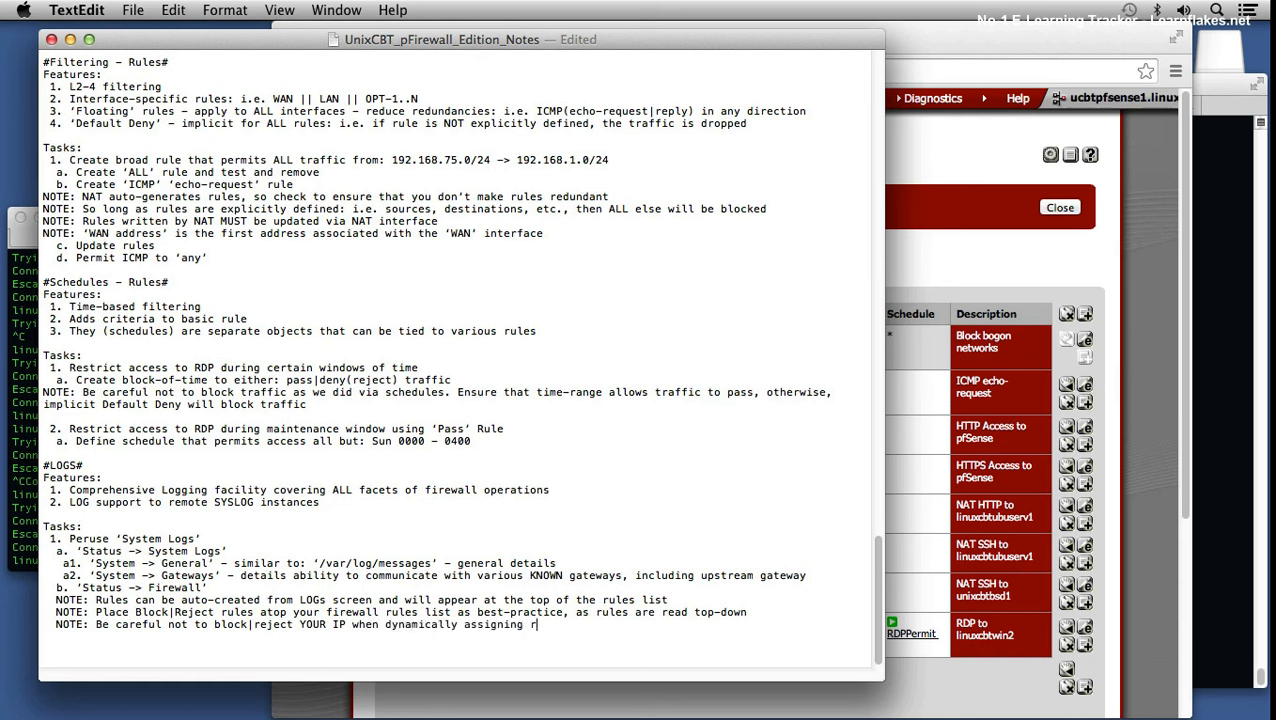
text(ules from System Log)
key(BackSpace)
text(OG -> Firewall)
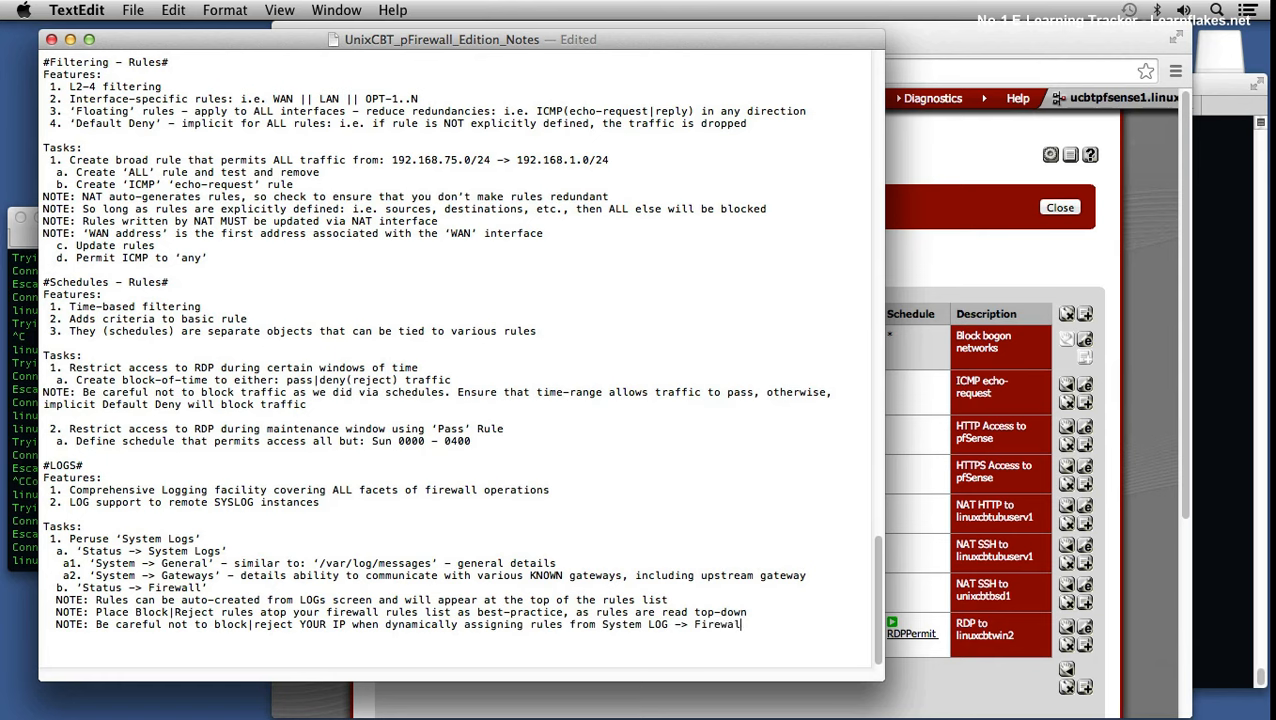
key(super+s)
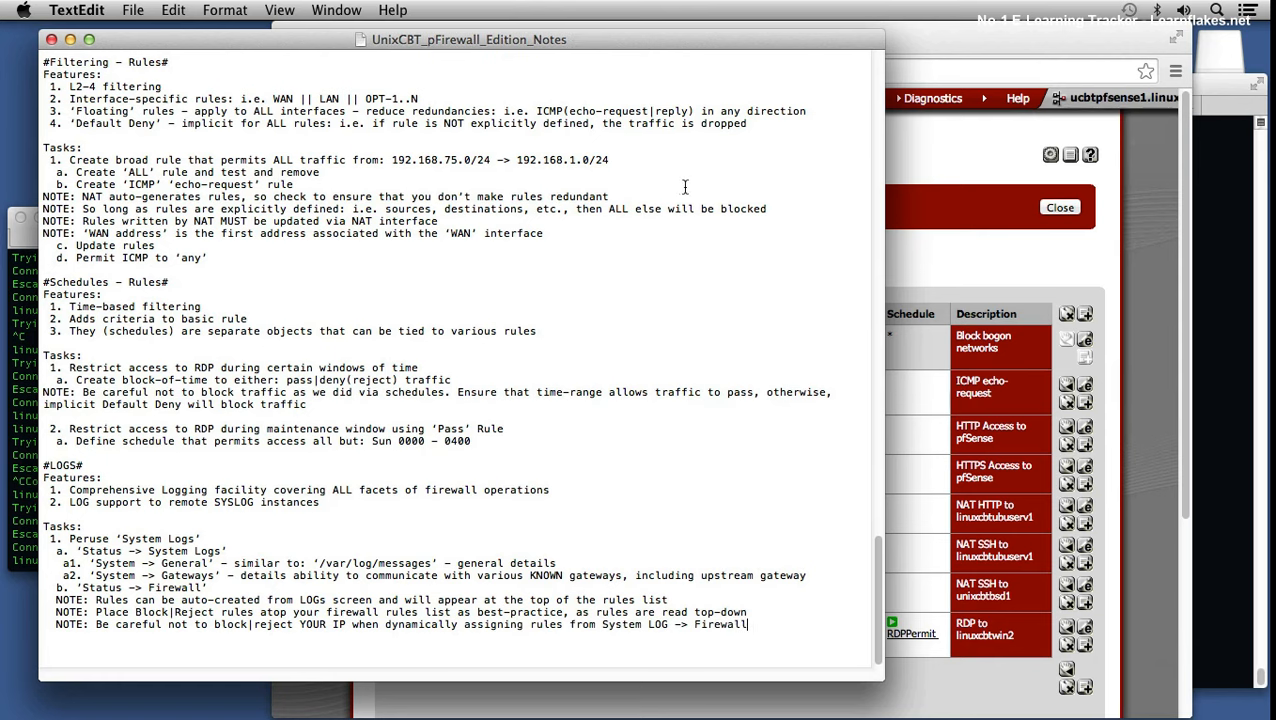
click(972, 262)
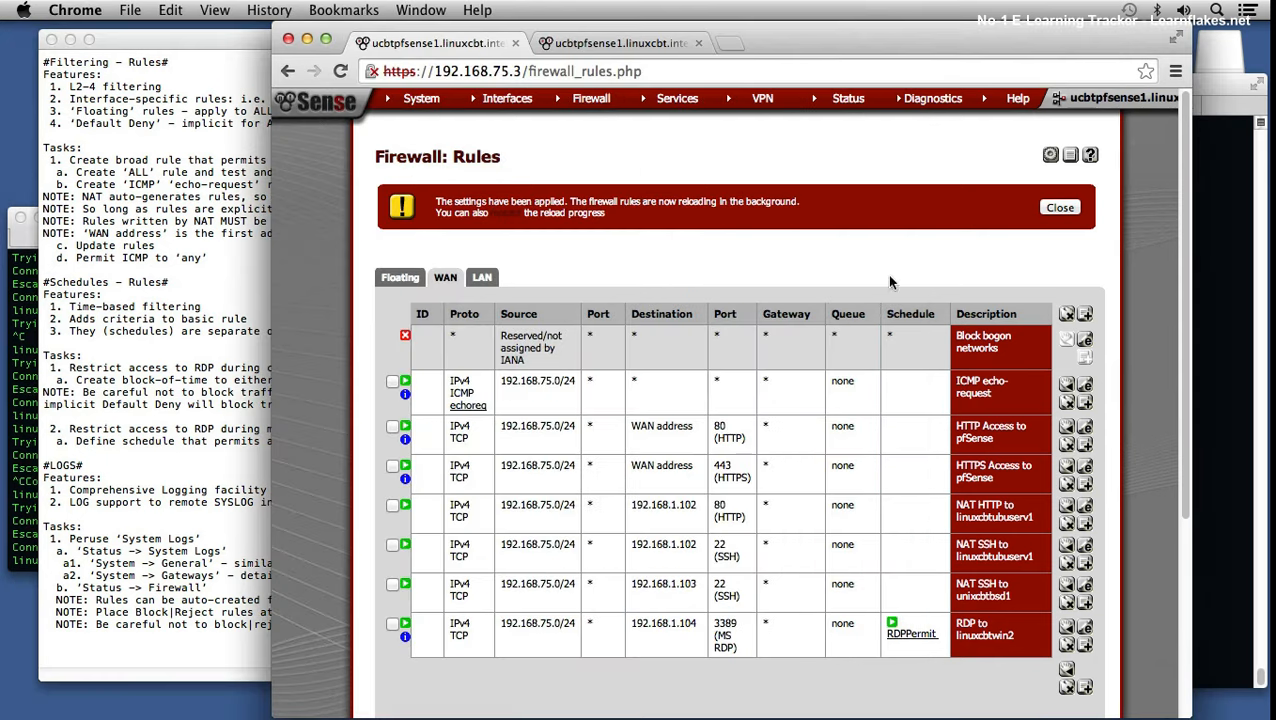
Step: Open the Firewall system log in Dynamic View
click(1055, 208)
mouse_move(491, 106)
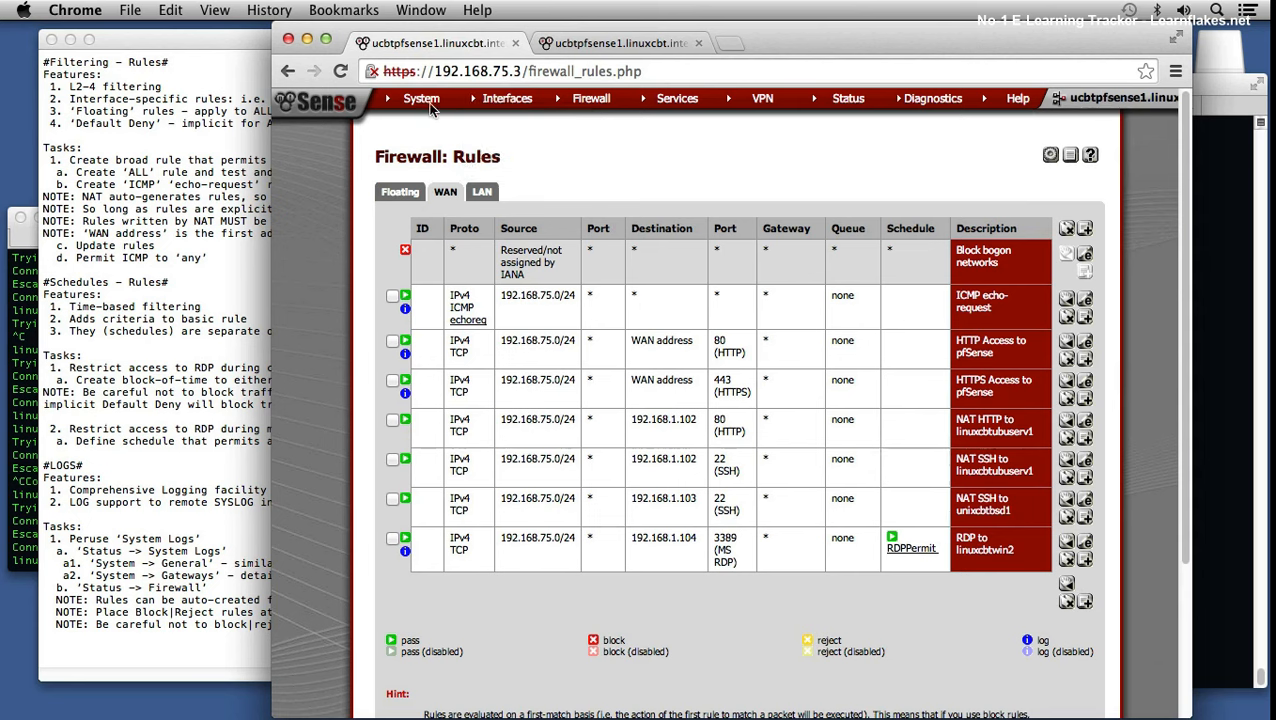
mouse_move(858, 101)
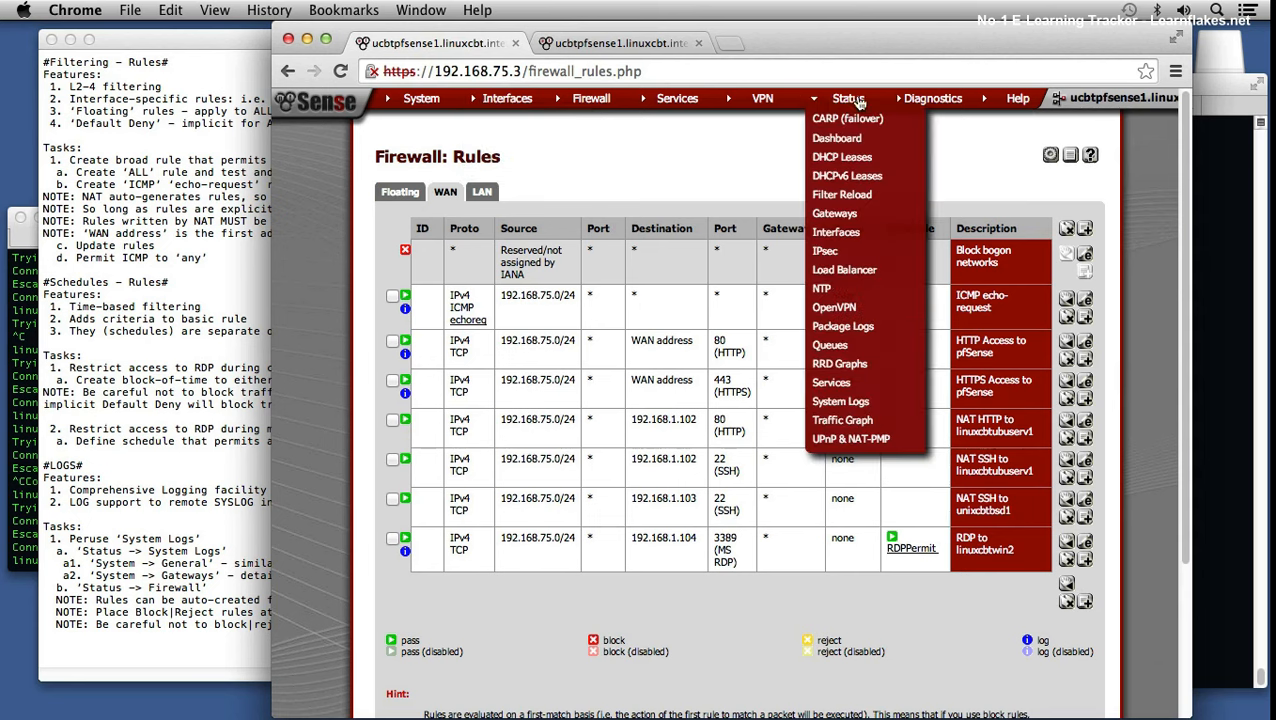
click(840, 401)
click(449, 192)
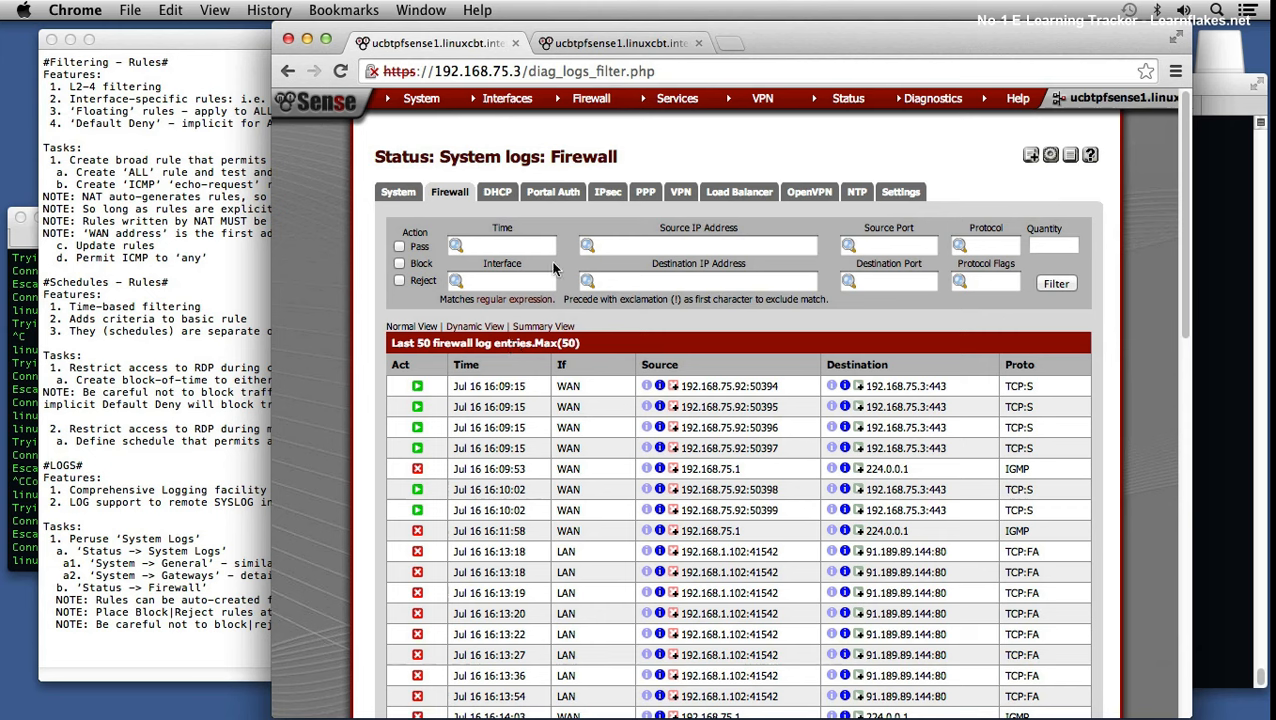
click(476, 327)
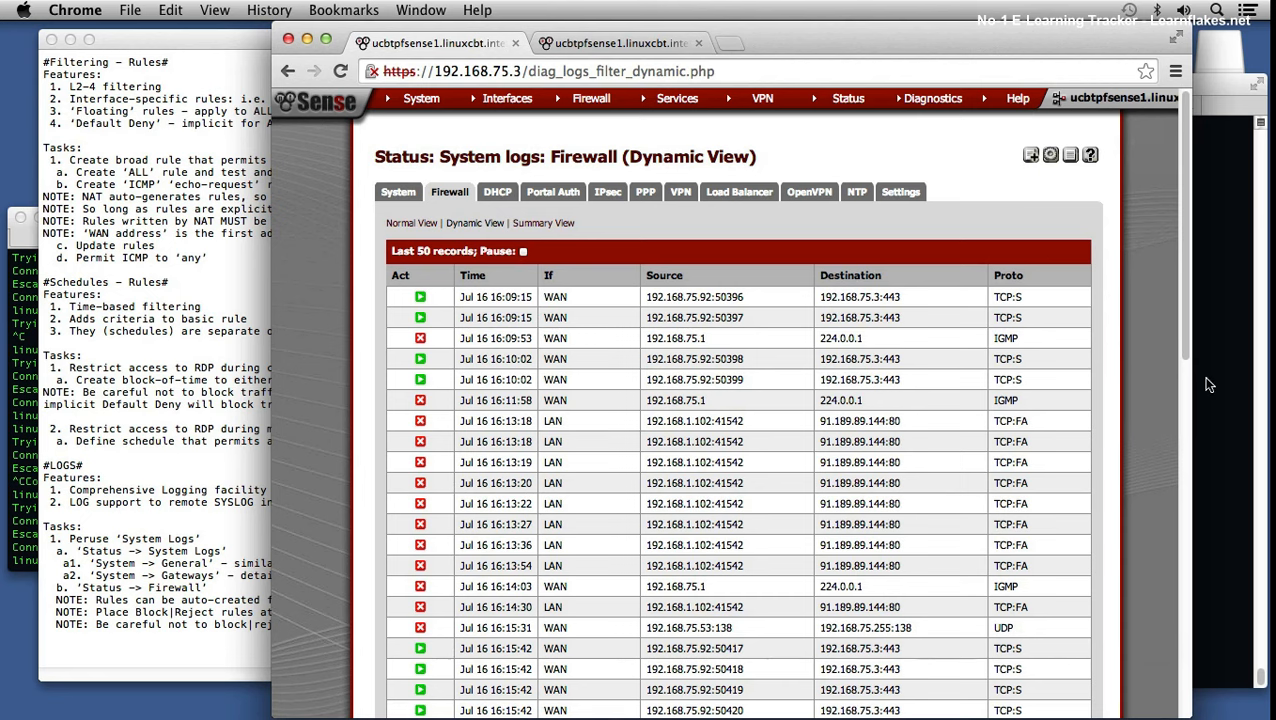
Step: Scroll through the live log, then switch to Summary View showing 82% block, 18% pass
drag(1183, 329, 1203, 680)
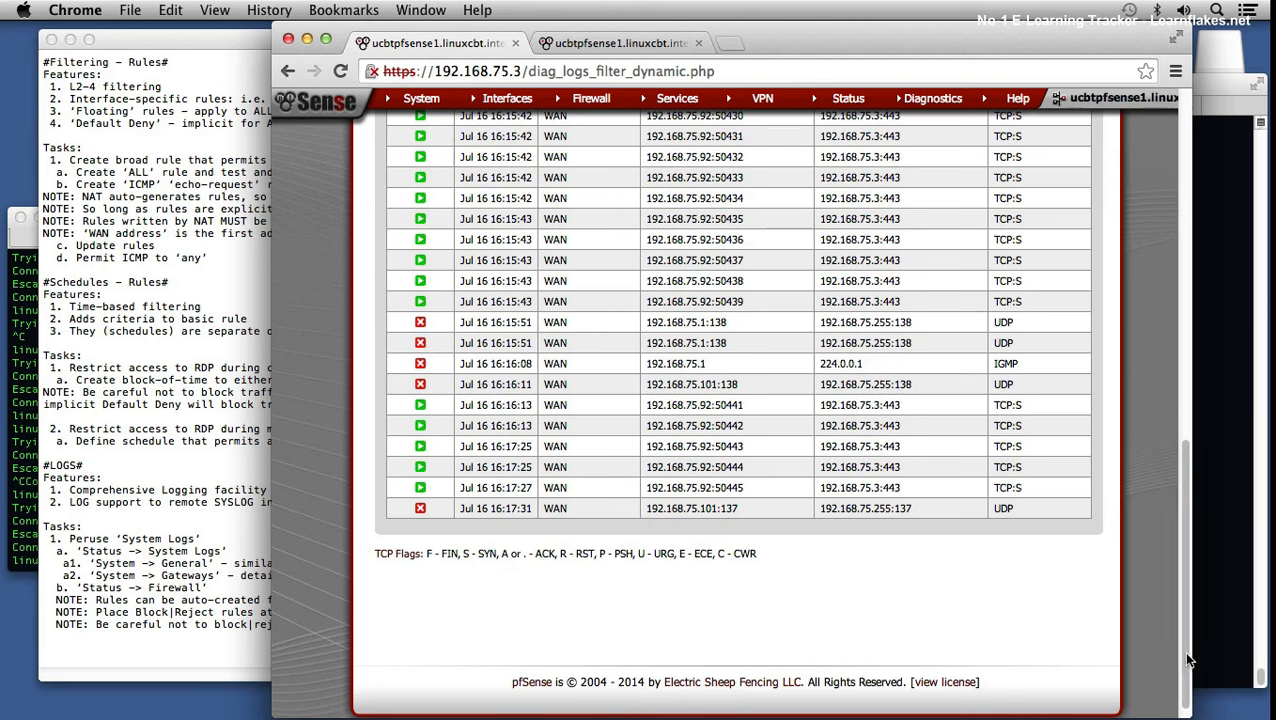
drag(1190, 660, 1077, 269)
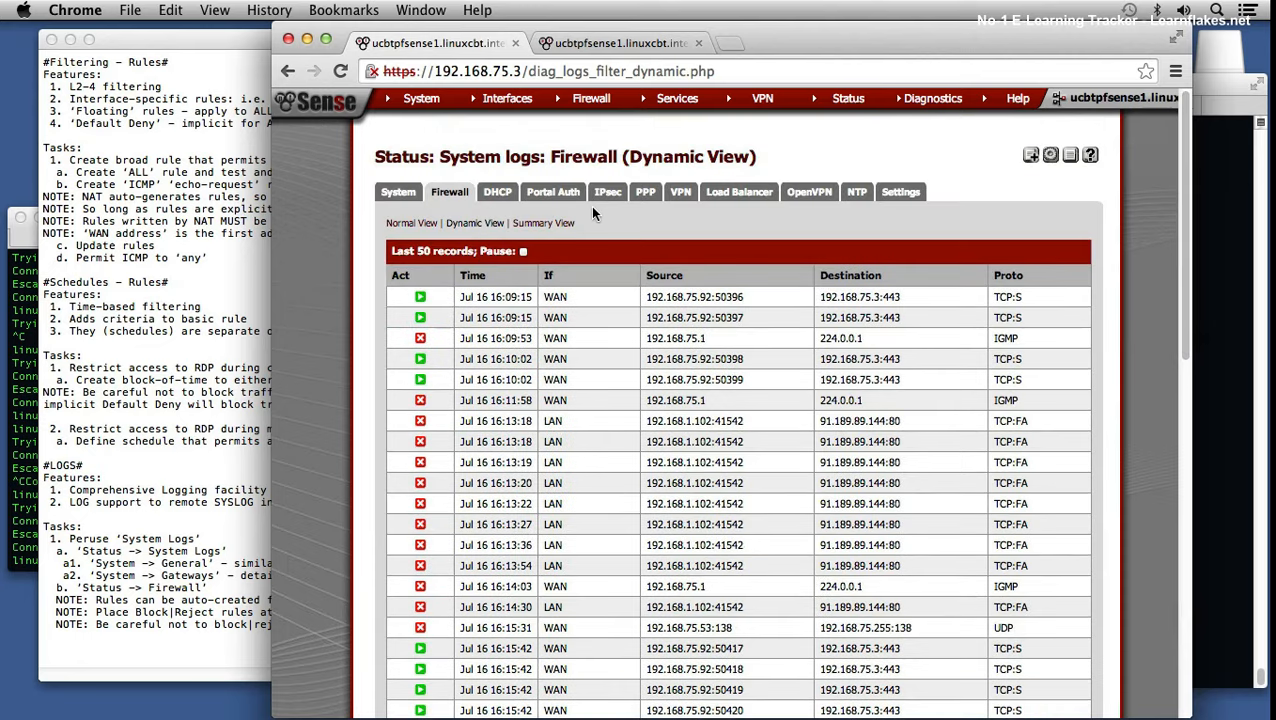
click(557, 223)
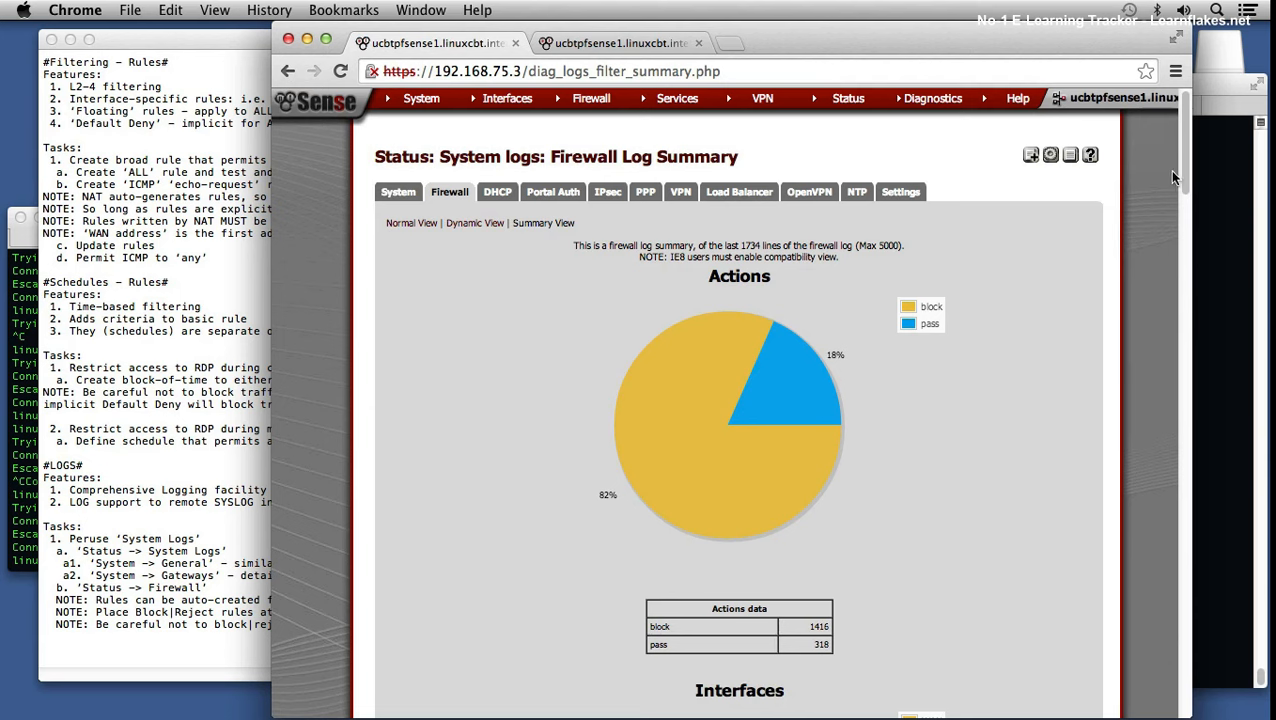
Step: Review the Interfaces, Protocols and Source IPs summary charts, then switch back to Normal View
drag(1191, 172, 1192, 181)
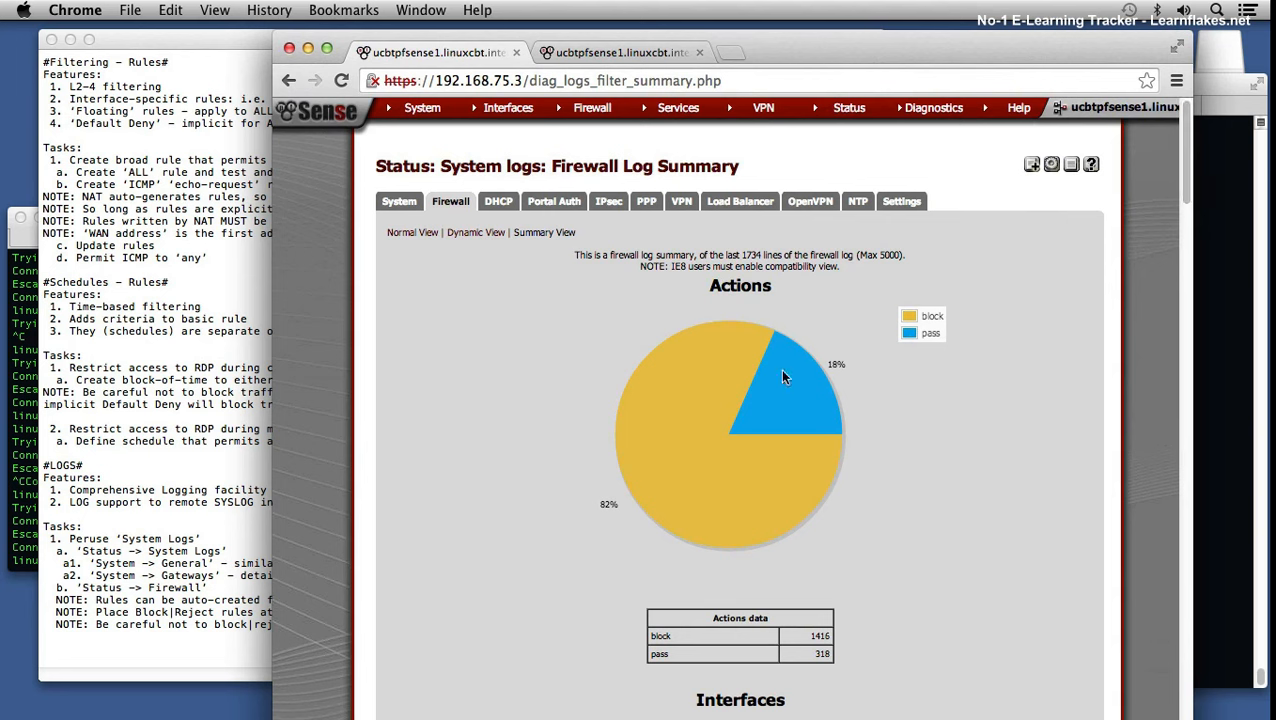
drag(1184, 174, 1188, 252)
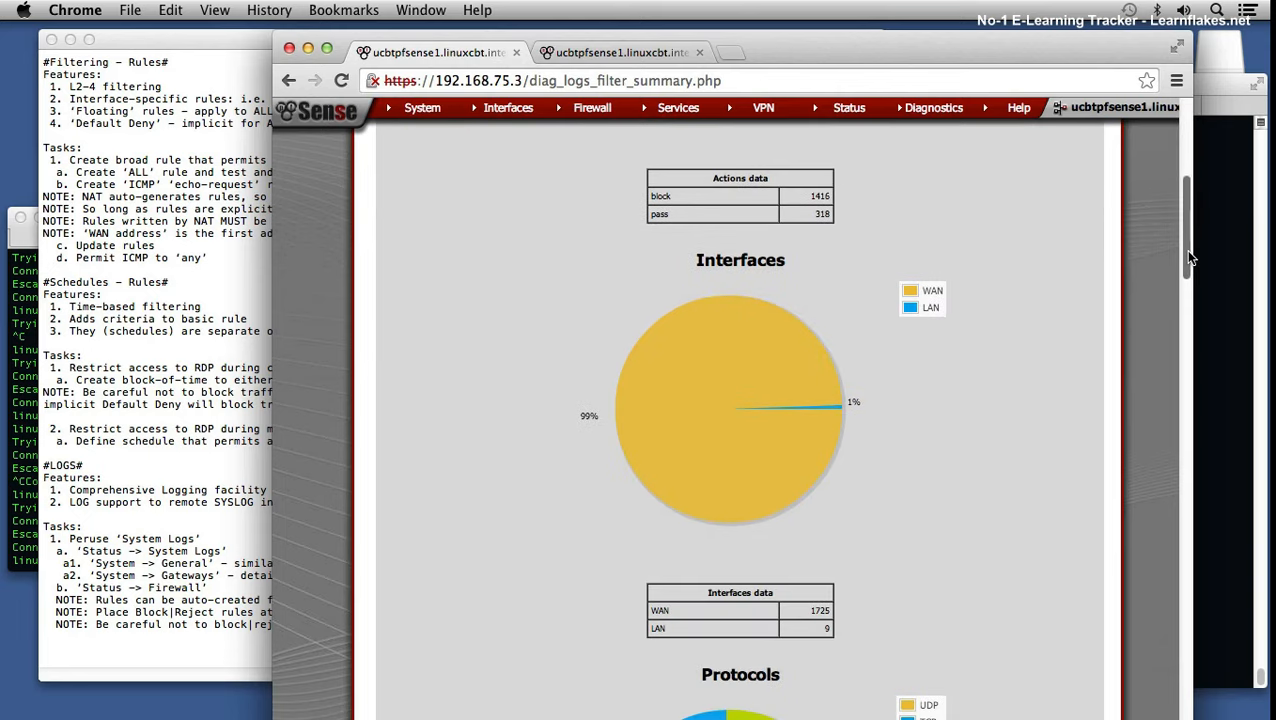
drag(1188, 258, 1160, 341)
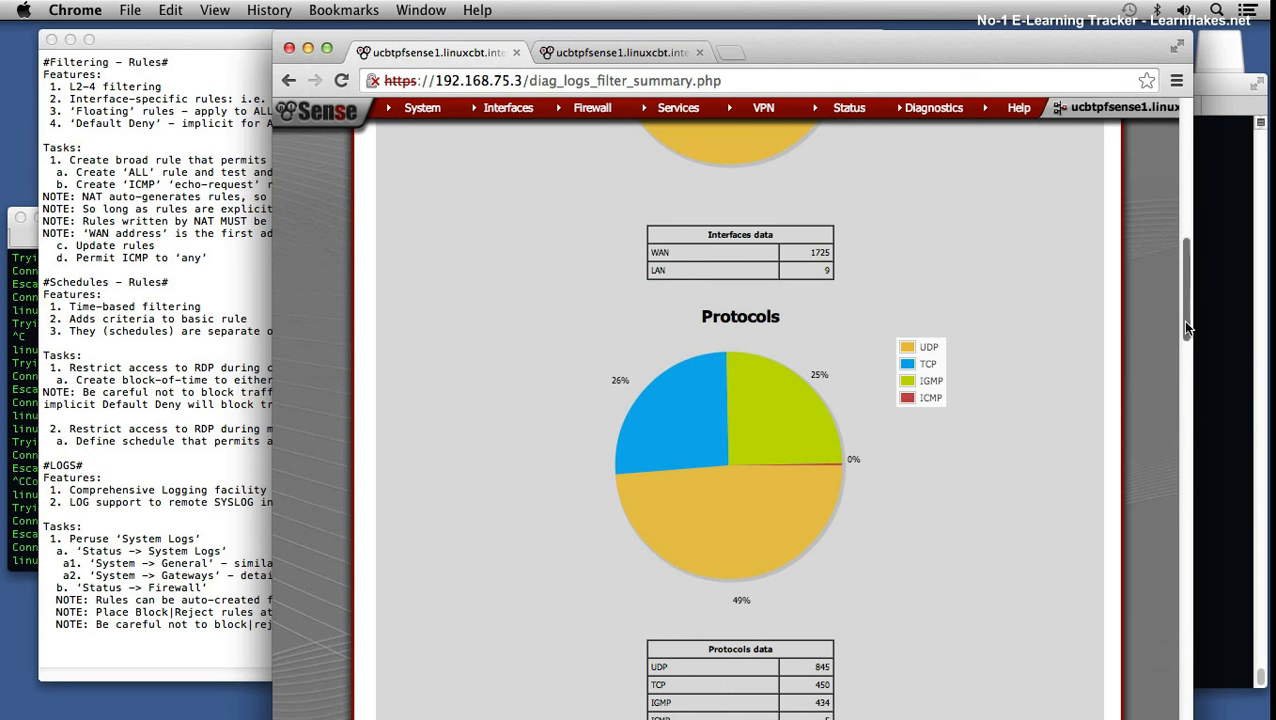
scroll(1186, 327, down, 5)
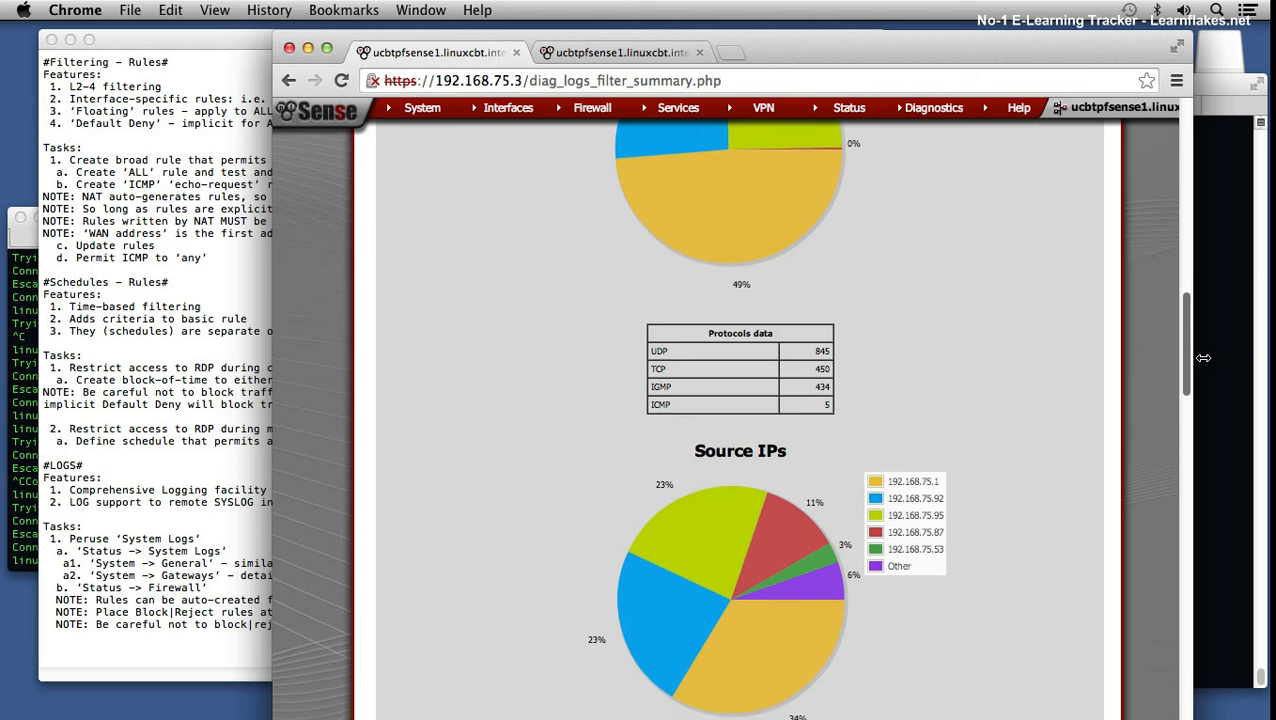
scroll(773, 589, up, 5)
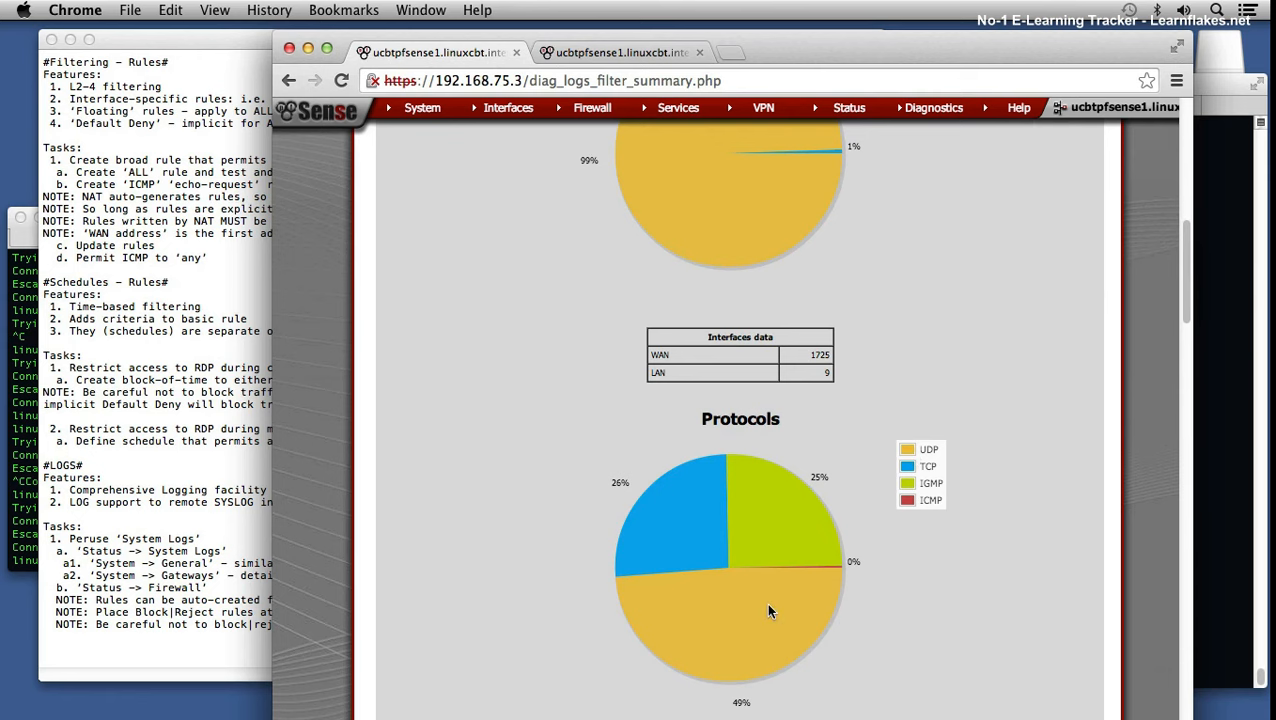
drag(1181, 299, 1152, 90)
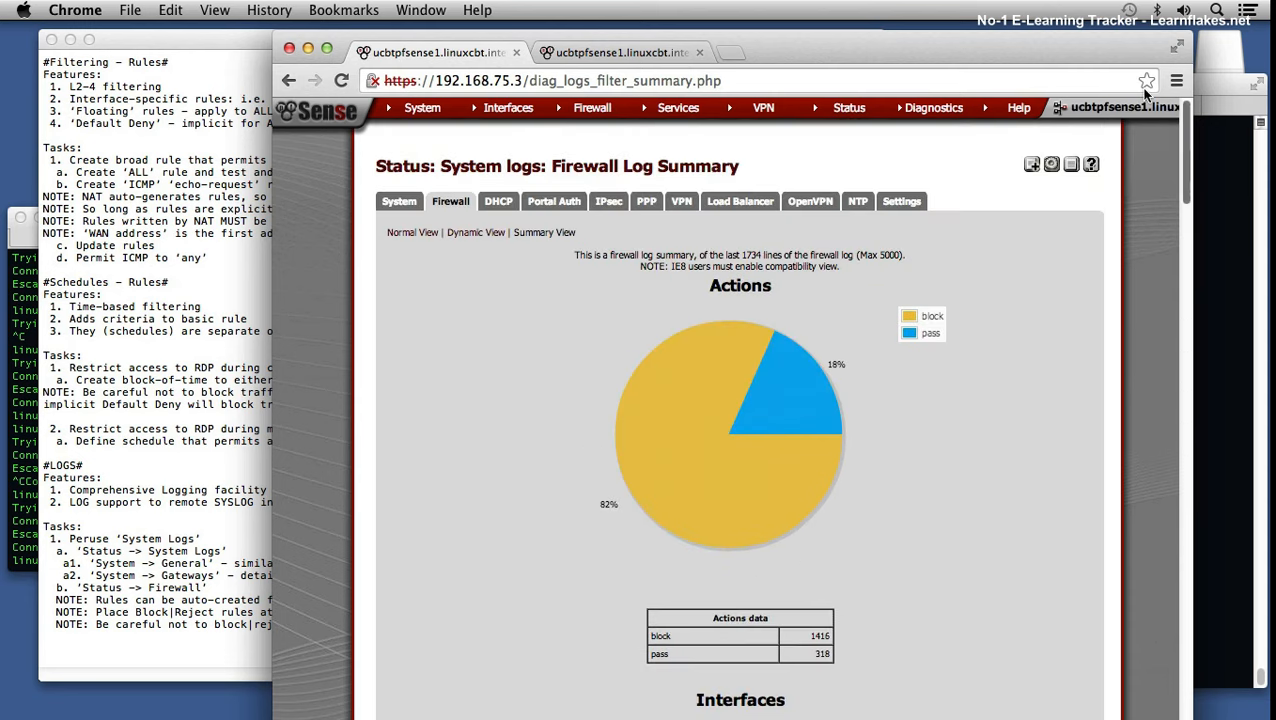
click(421, 232)
Step: In Dynamic View, highlight the first entry's source and destination addresses, then show the DHCP log
click(476, 336)
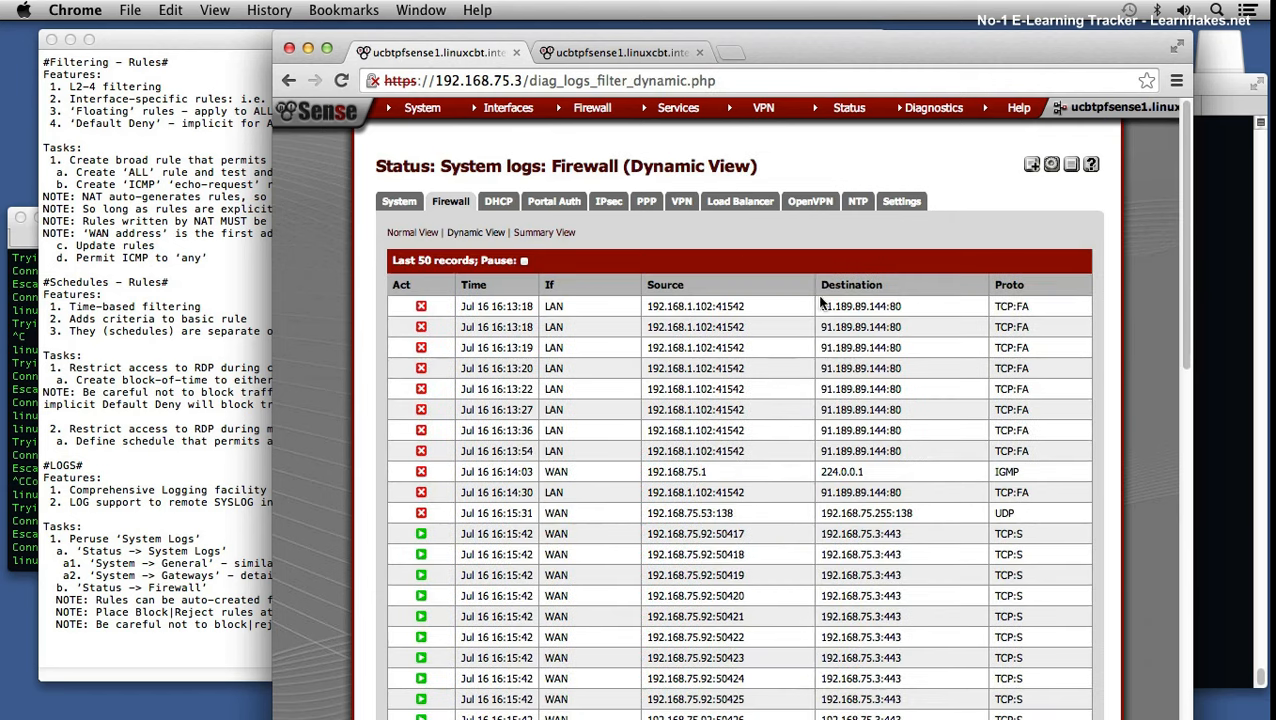
scroll(889, 328, down, 1)
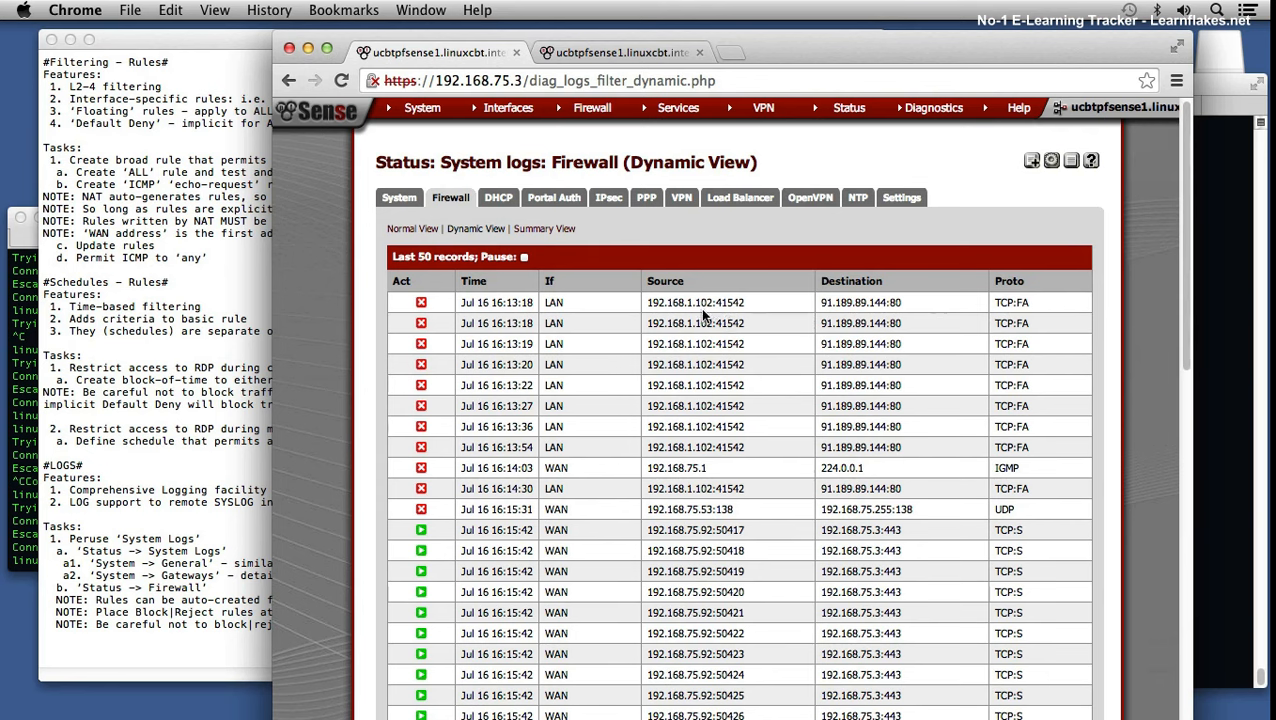
drag(672, 302, 647, 302)
drag(831, 302, 878, 302)
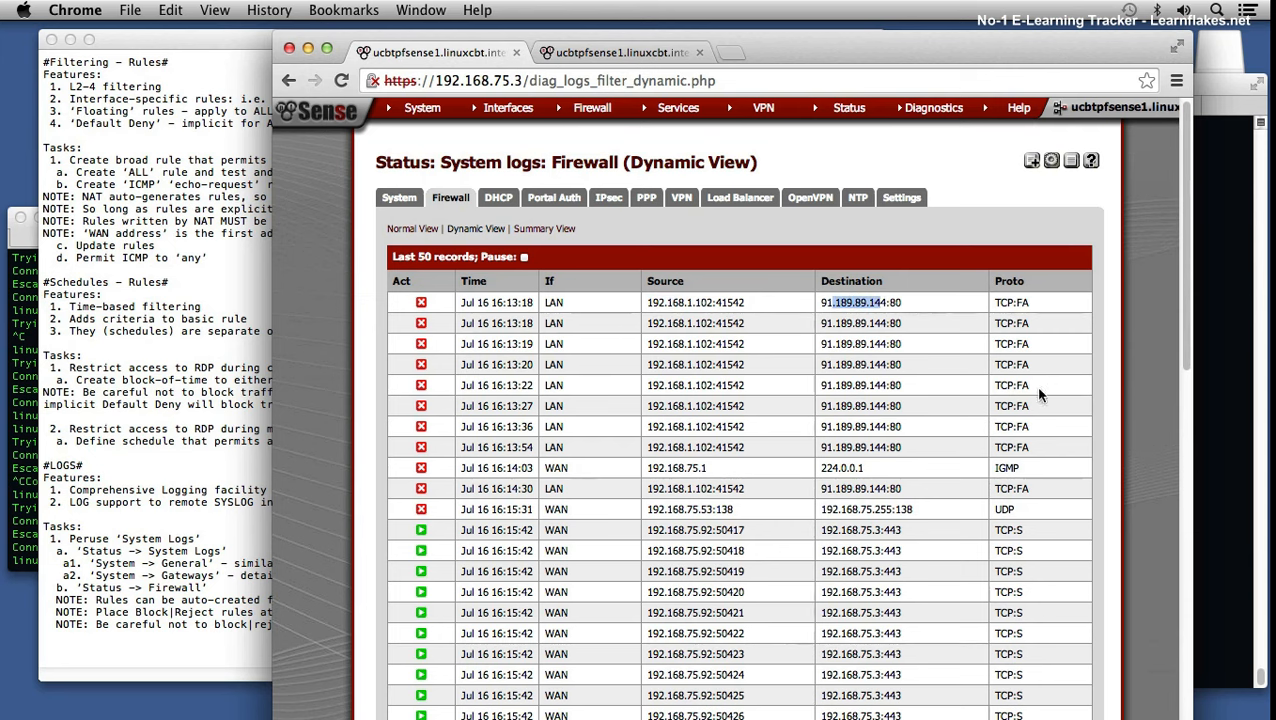
drag(1184, 343, 1200, 177)
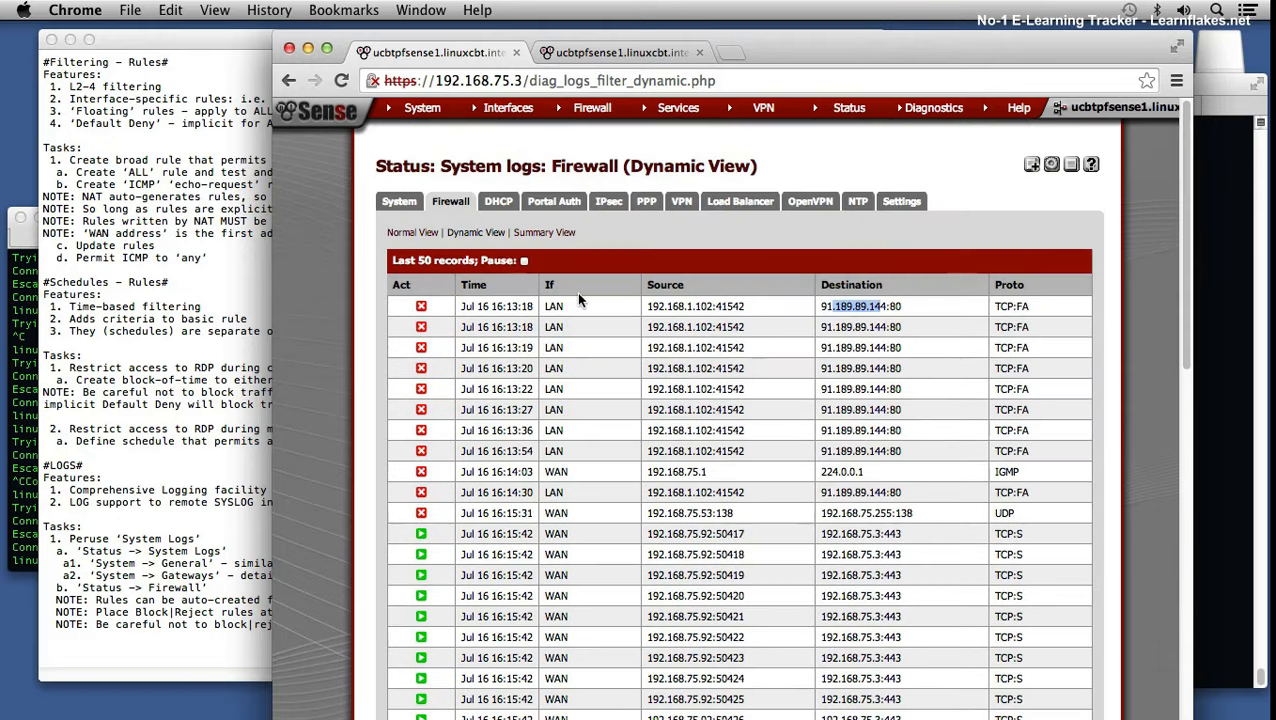
click(702, 227)
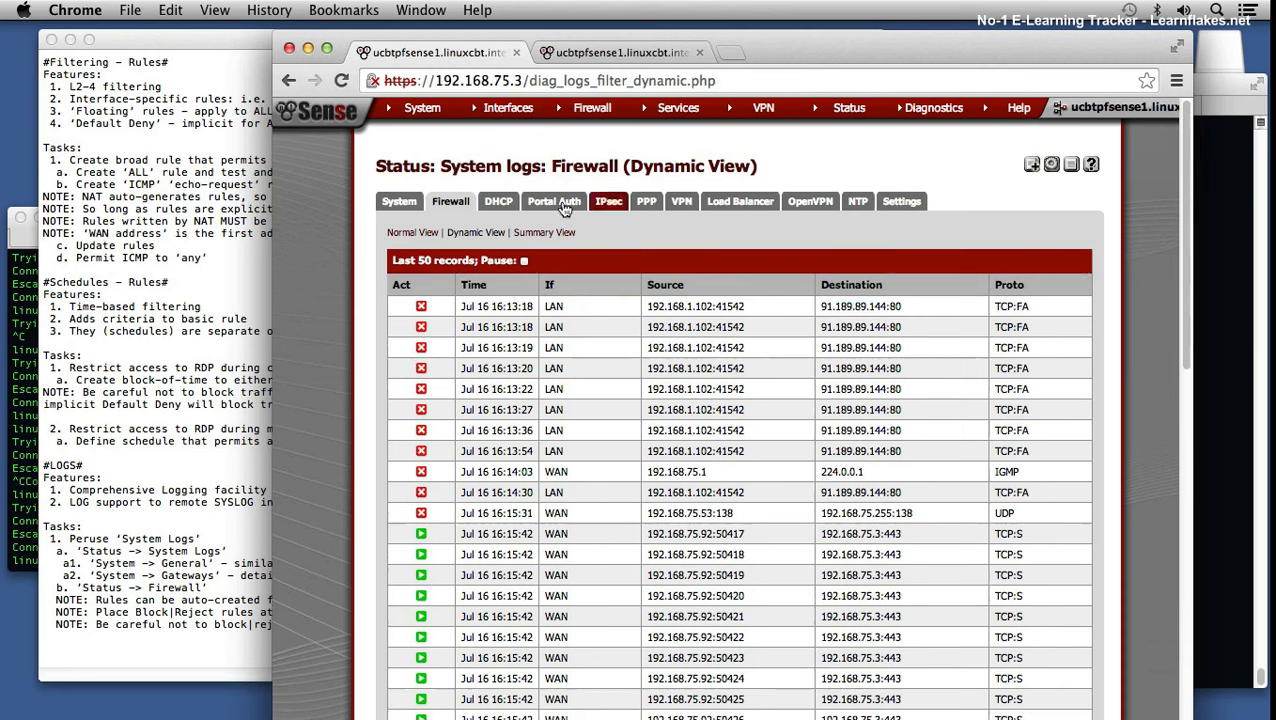
click(503, 203)
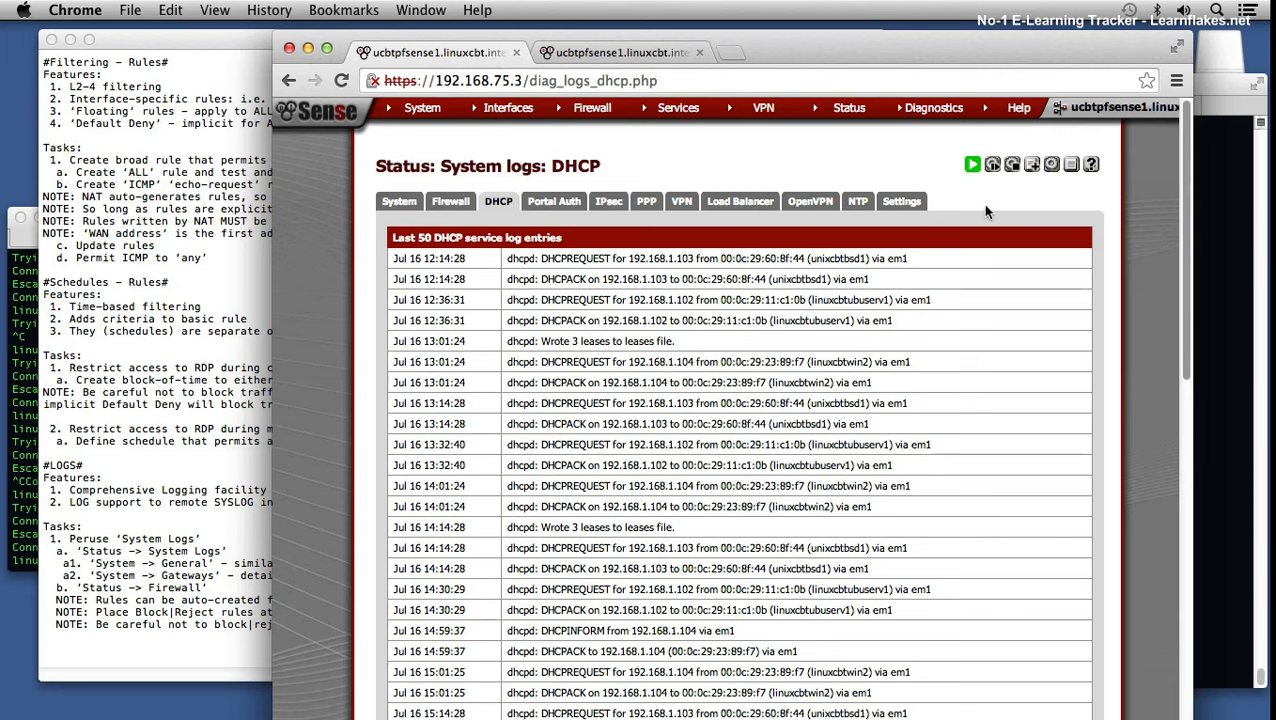
Step: Check the LAN address 192.168.1.1 on the Status dashboard
mouse_move(855, 110)
click(858, 147)
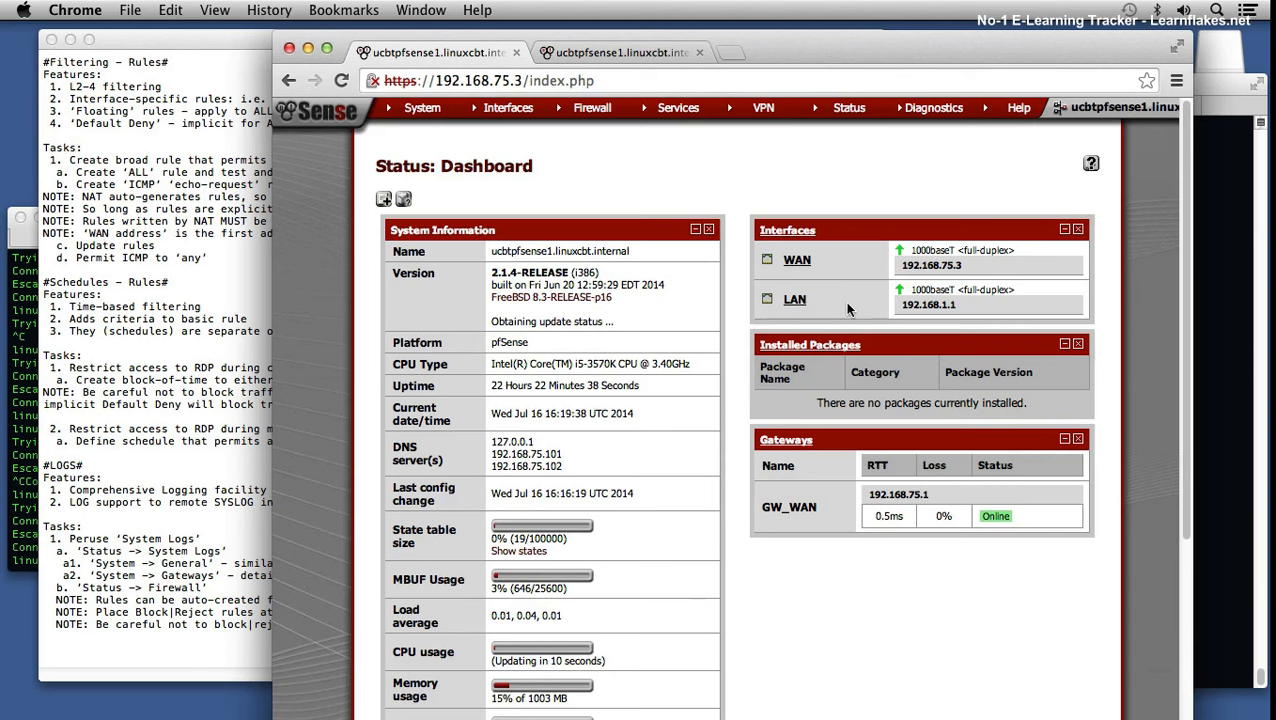
drag(903, 305, 979, 306)
Step: Read through the DHCP service log in System Logs
mouse_move(849, 110)
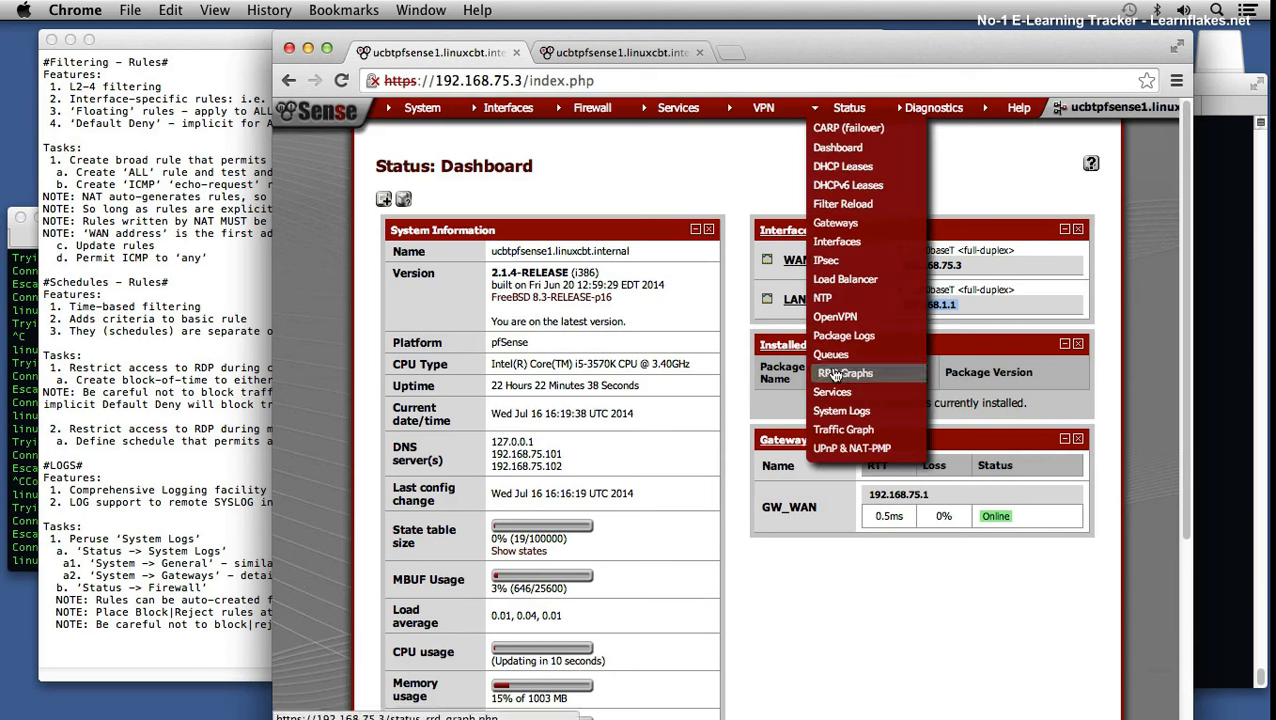
click(842, 411)
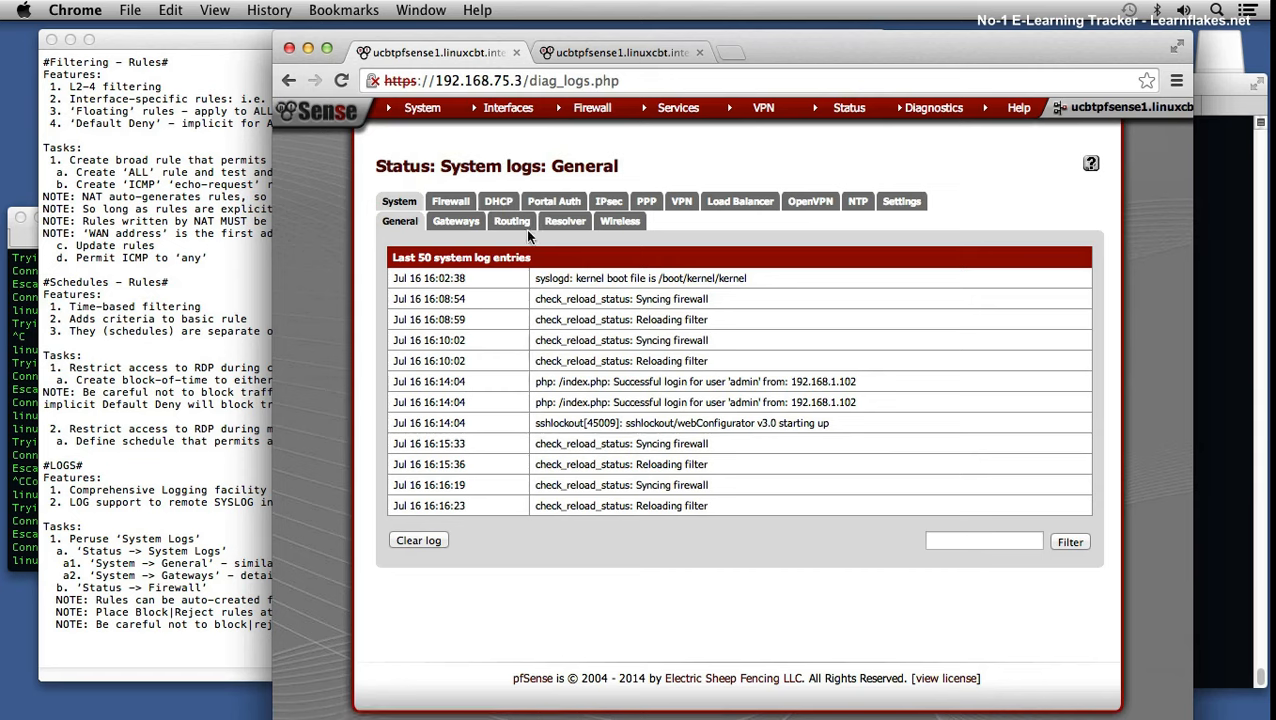
click(499, 203)
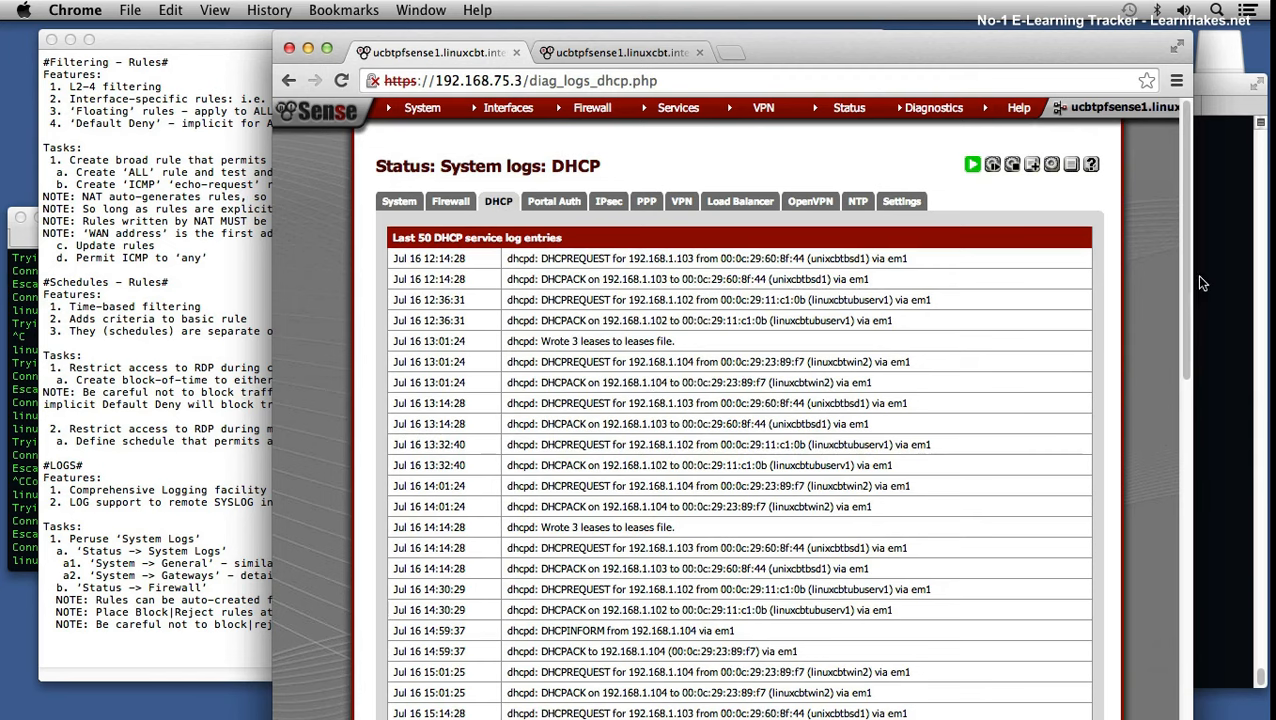
drag(1184, 277, 1184, 280)
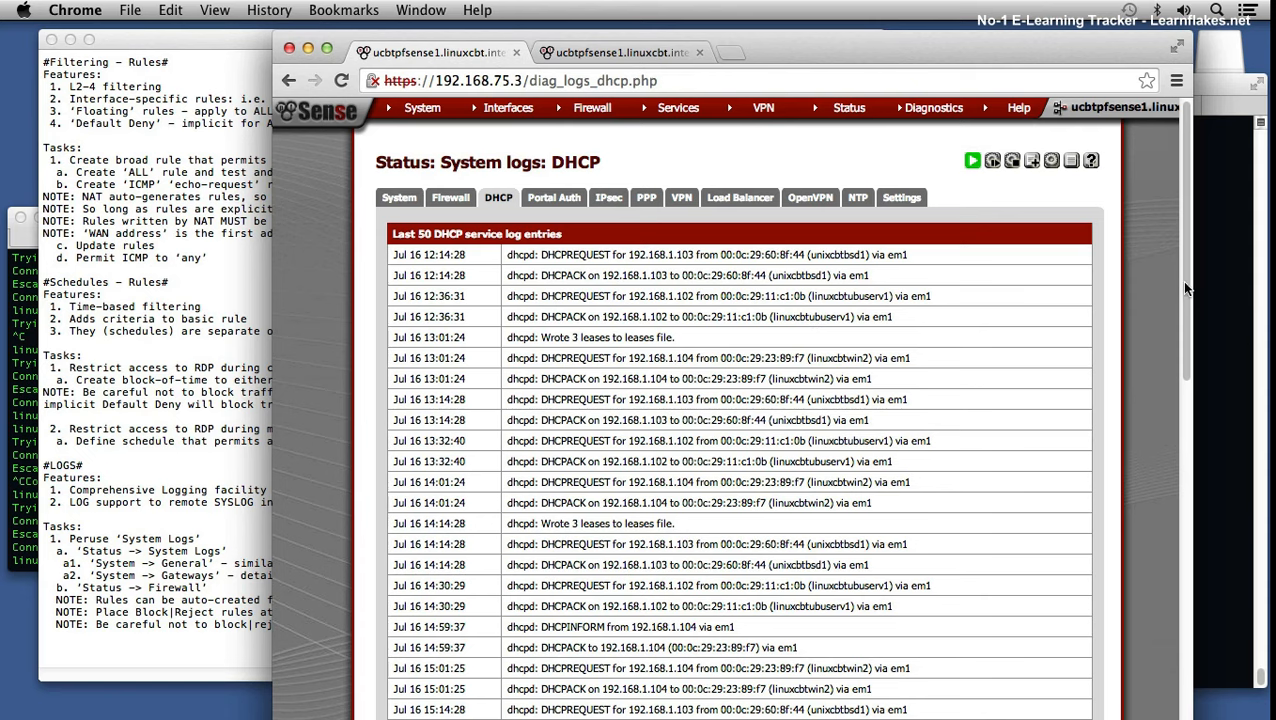
drag(1185, 289, 1187, 307)
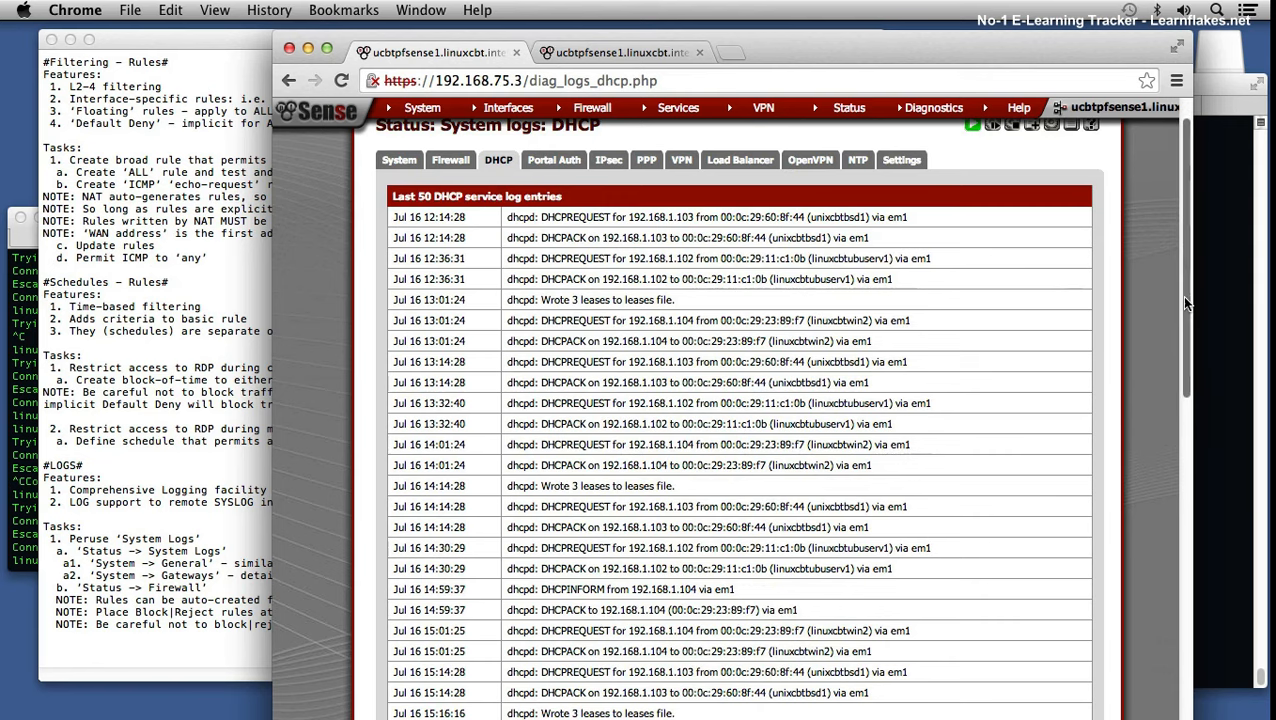
drag(1180, 298, 1205, 620)
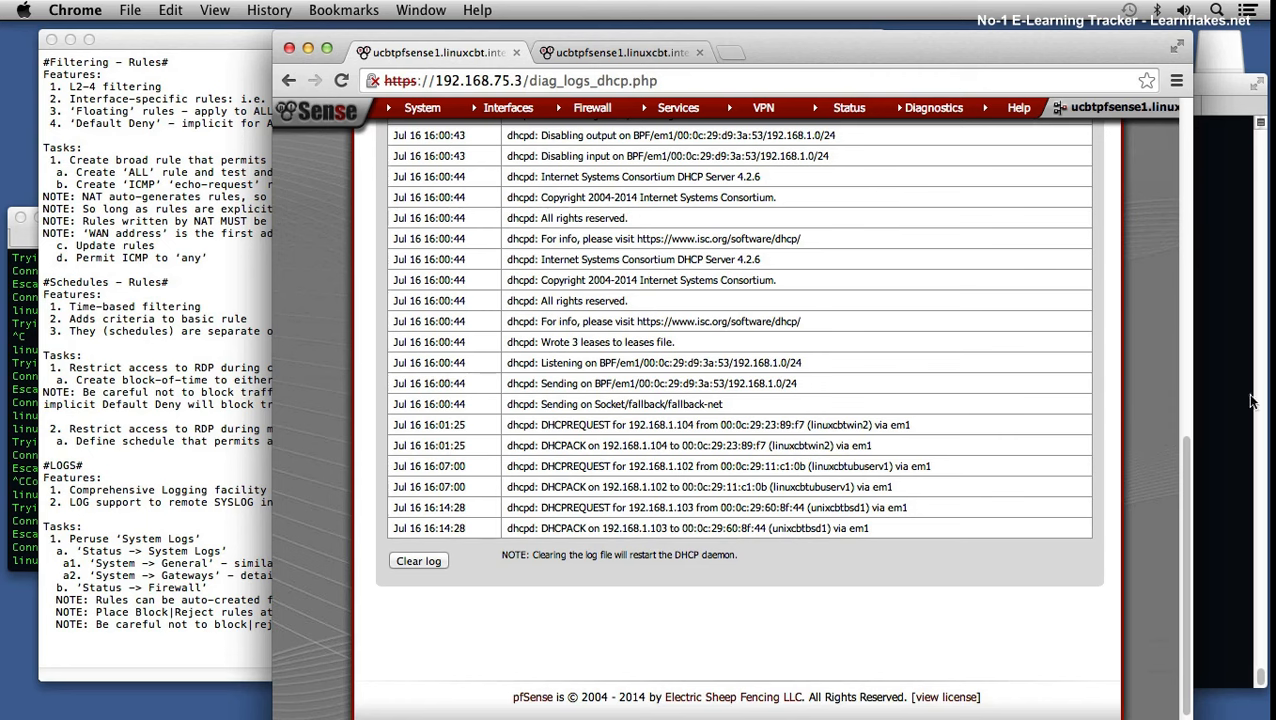
drag(1182, 462, 1176, 116)
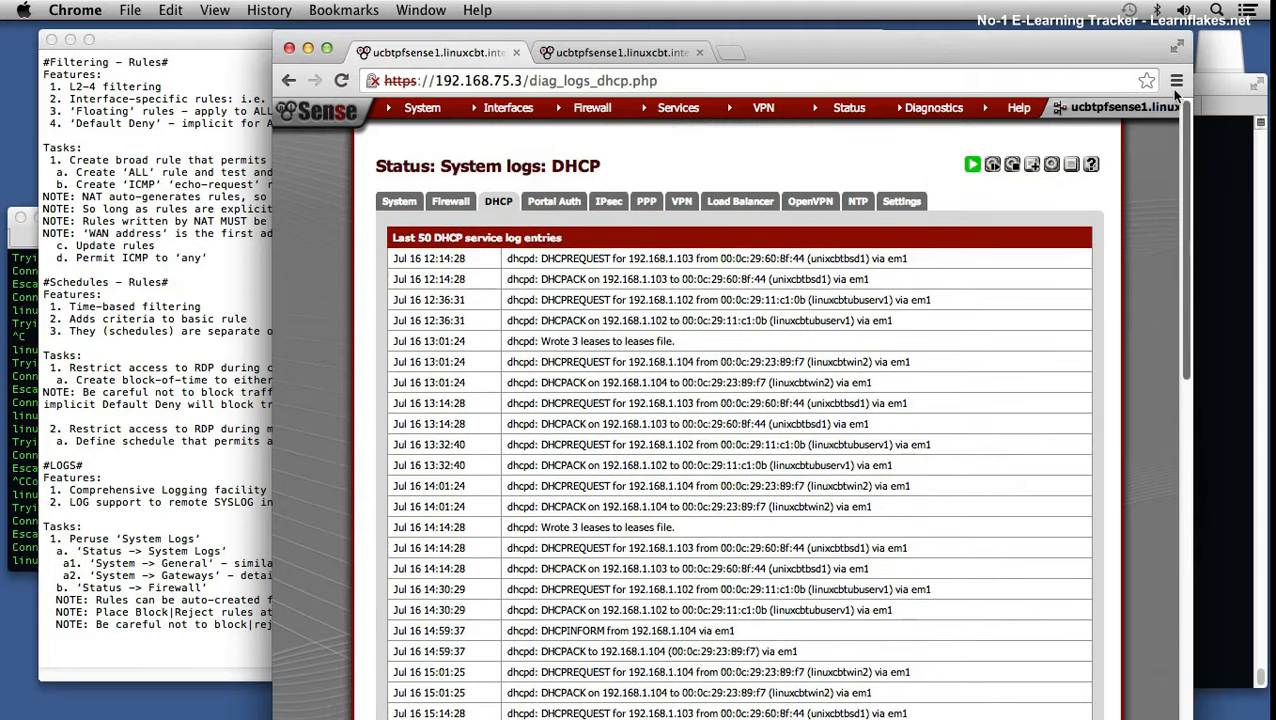
Step: Look over the DHCP leases list, then return to the DHCP service log
mouse_move(841, 105)
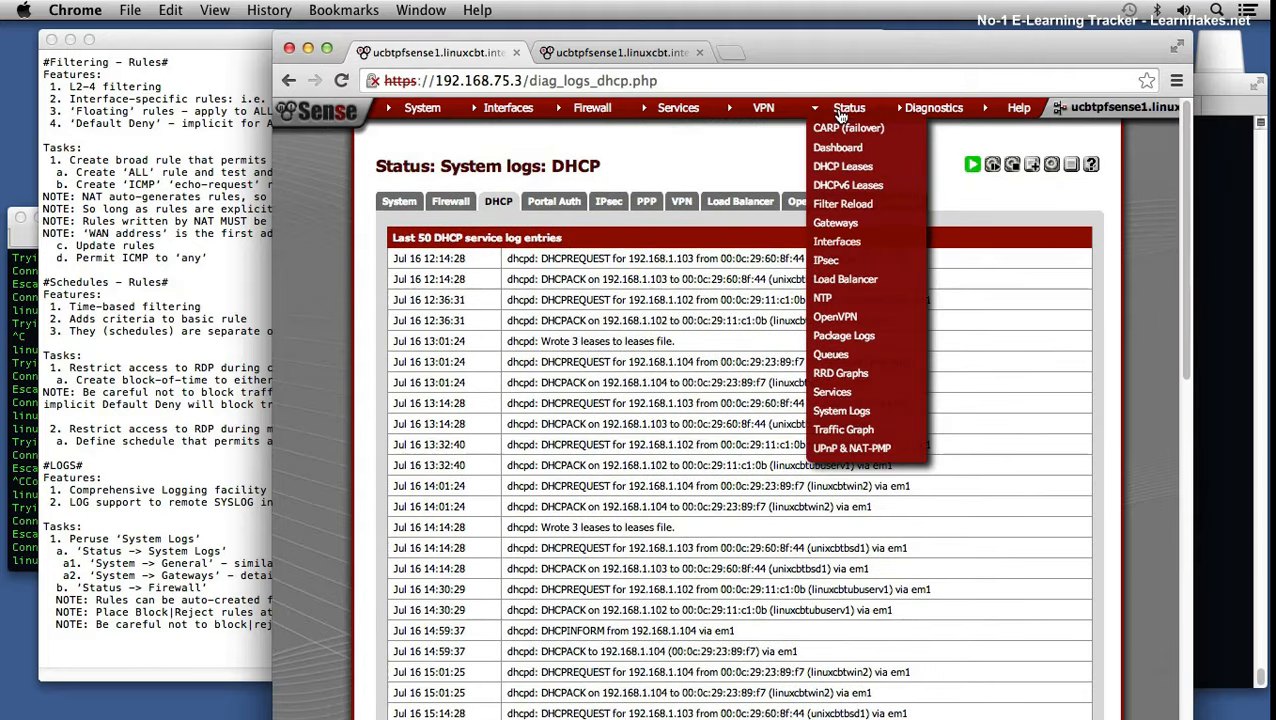
click(846, 167)
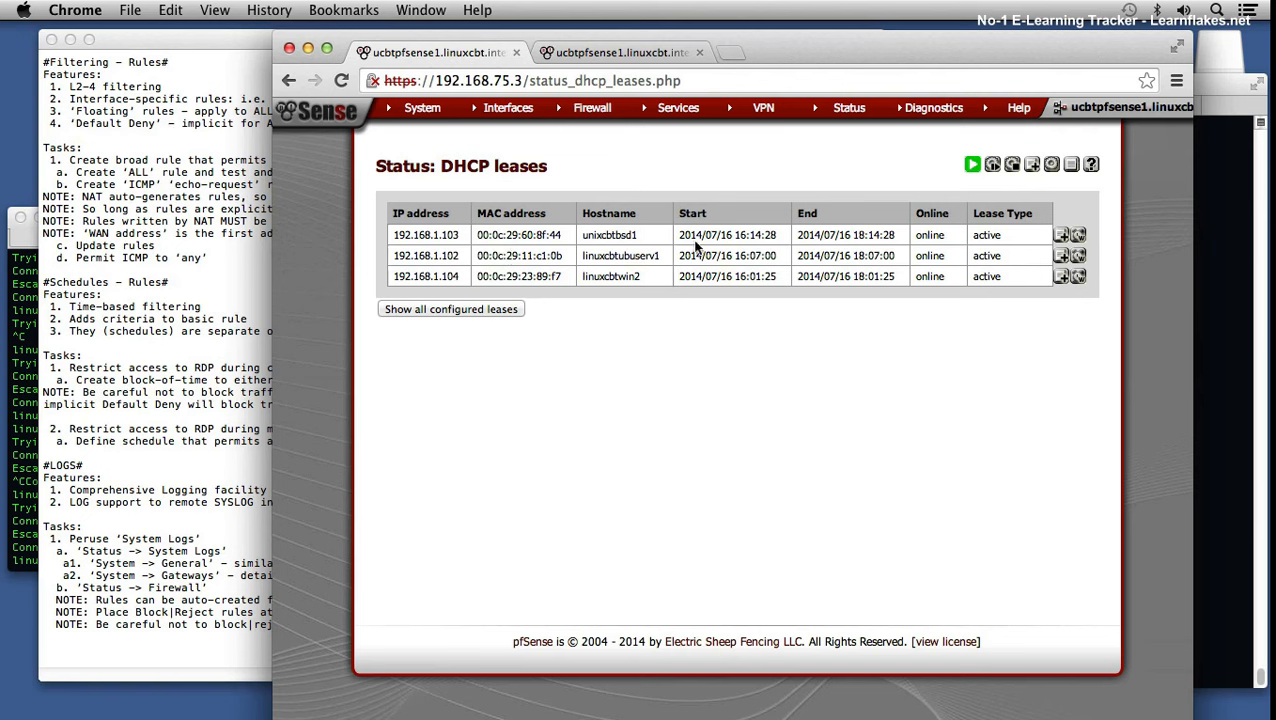
mouse_move(849, 108)
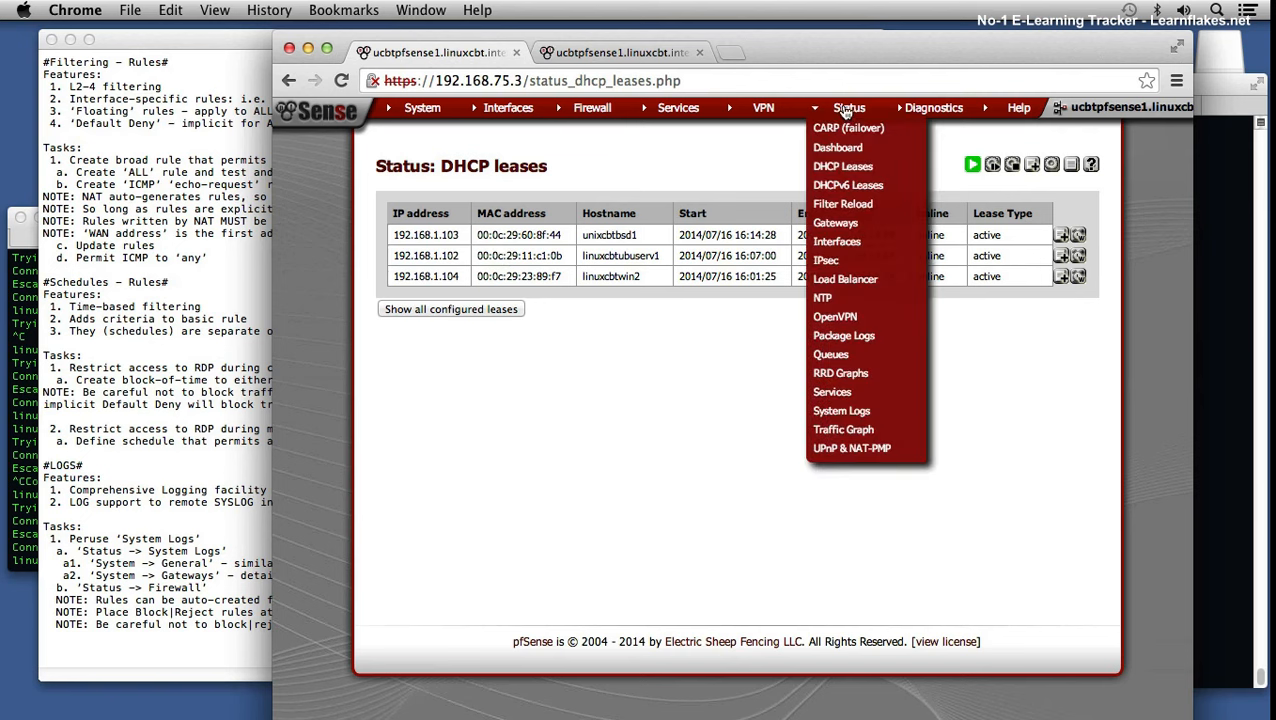
click(841, 411)
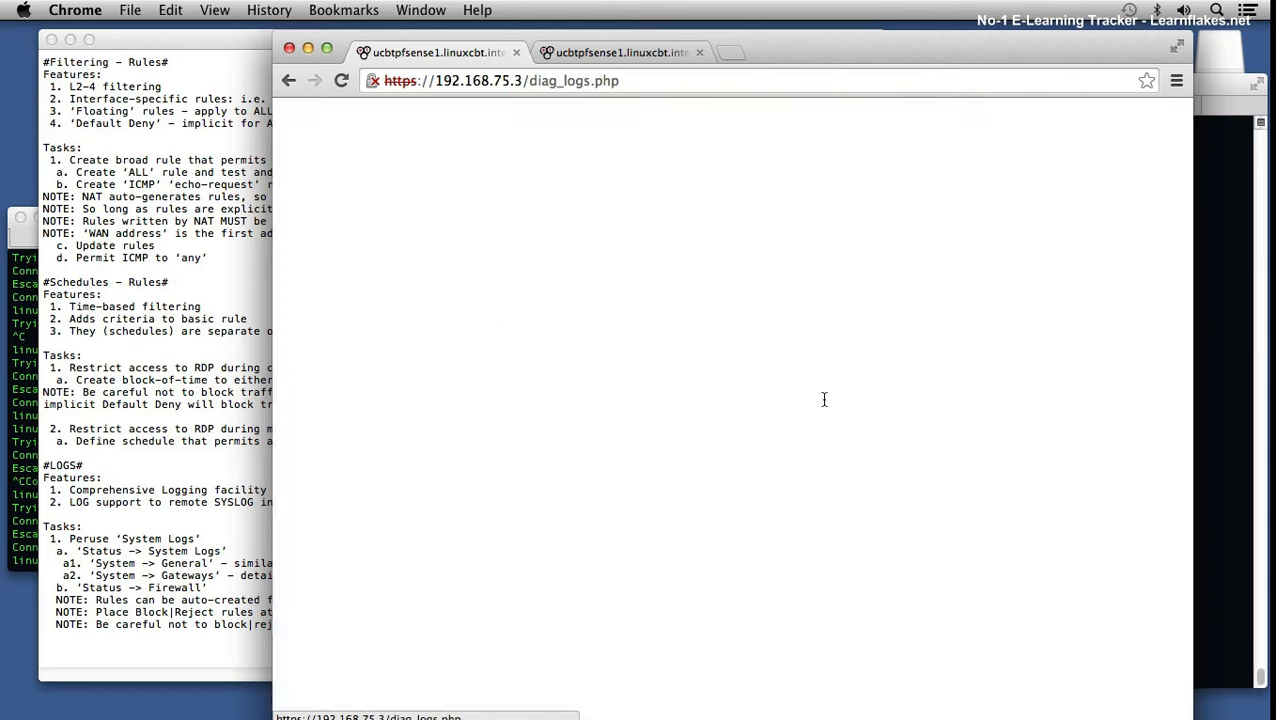
click(503, 200)
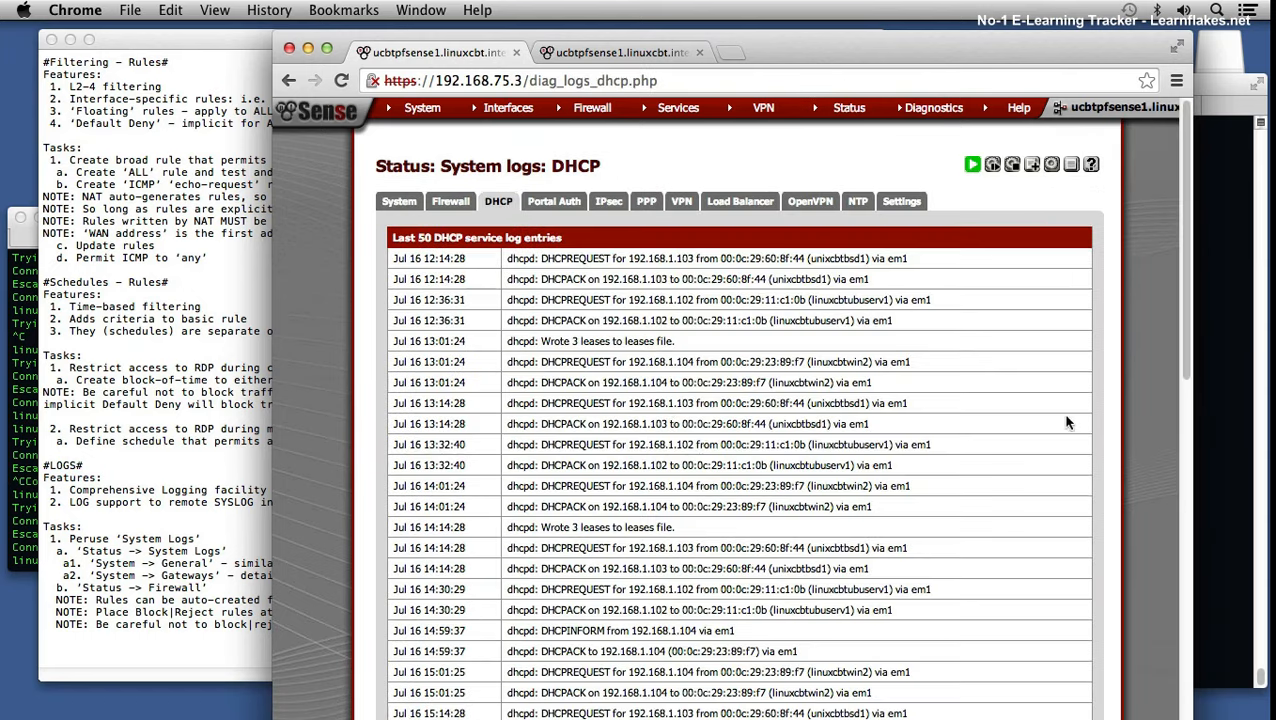
drag(1184, 323, 1168, 240)
Step: Step through the Portal Auth, IPsec, PPP, VPN, OpenVPN, Load Balancer and NTP logs
click(546, 203)
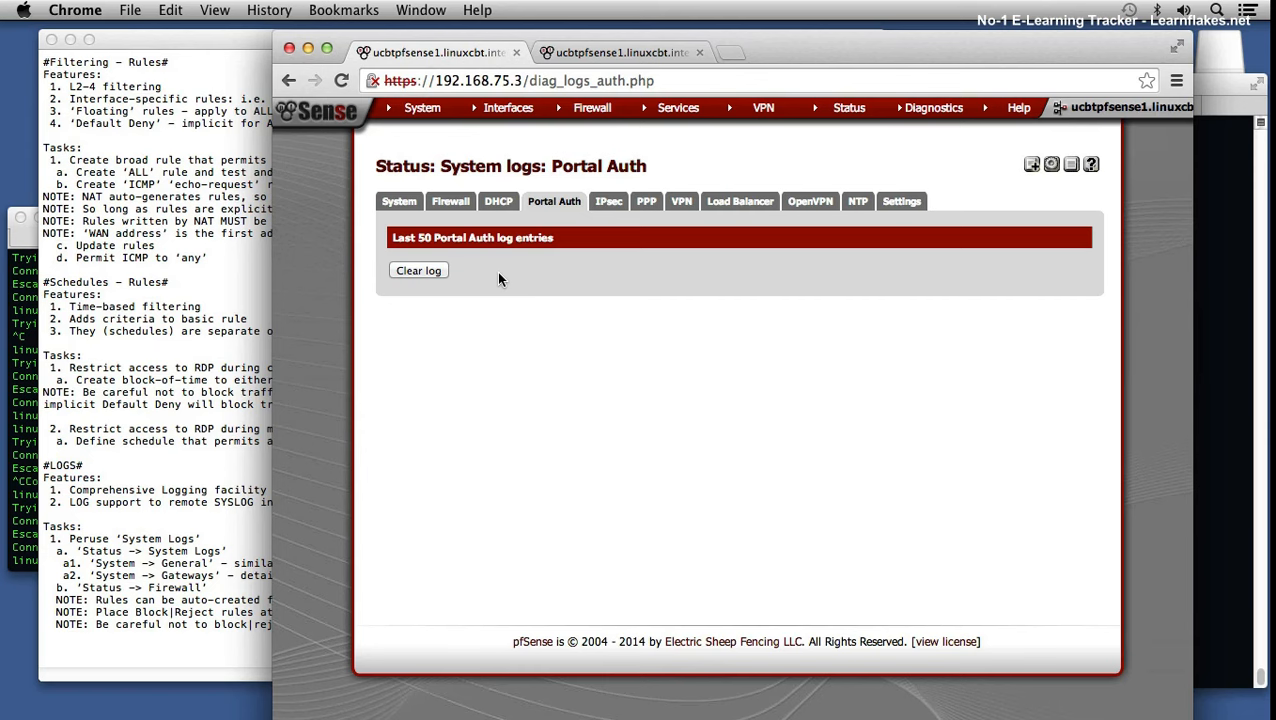
click(609, 214)
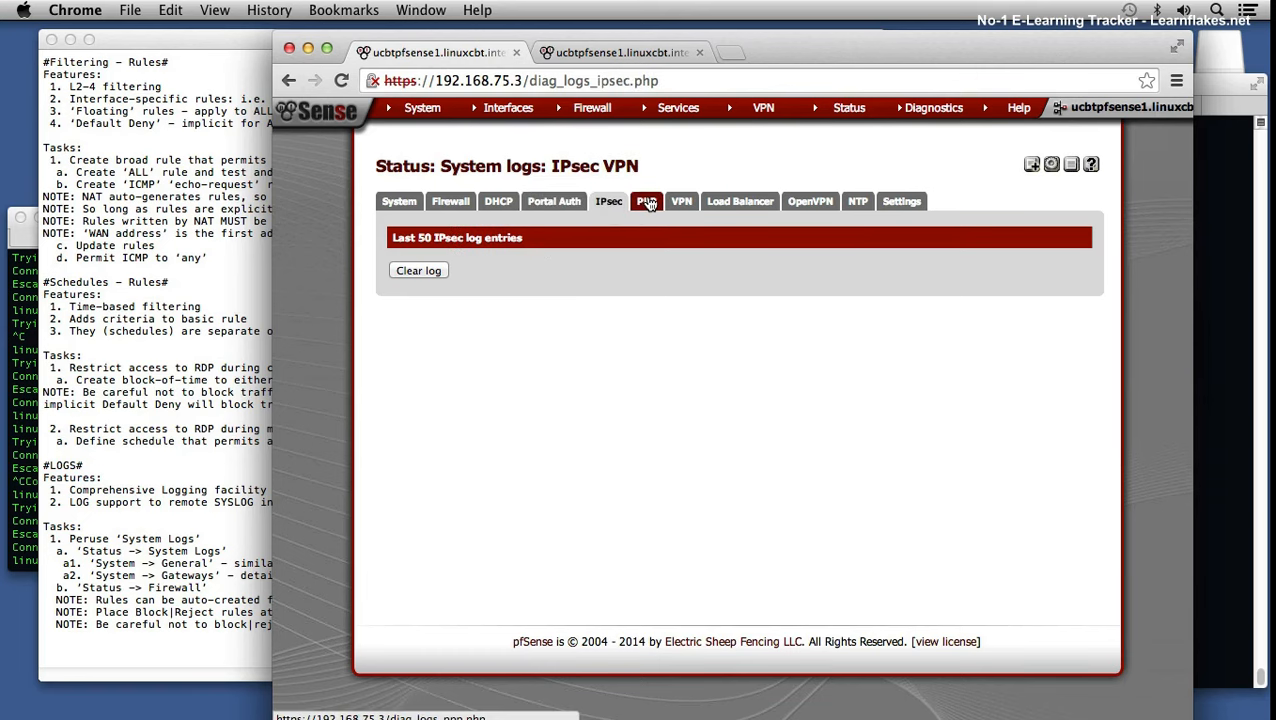
click(647, 203)
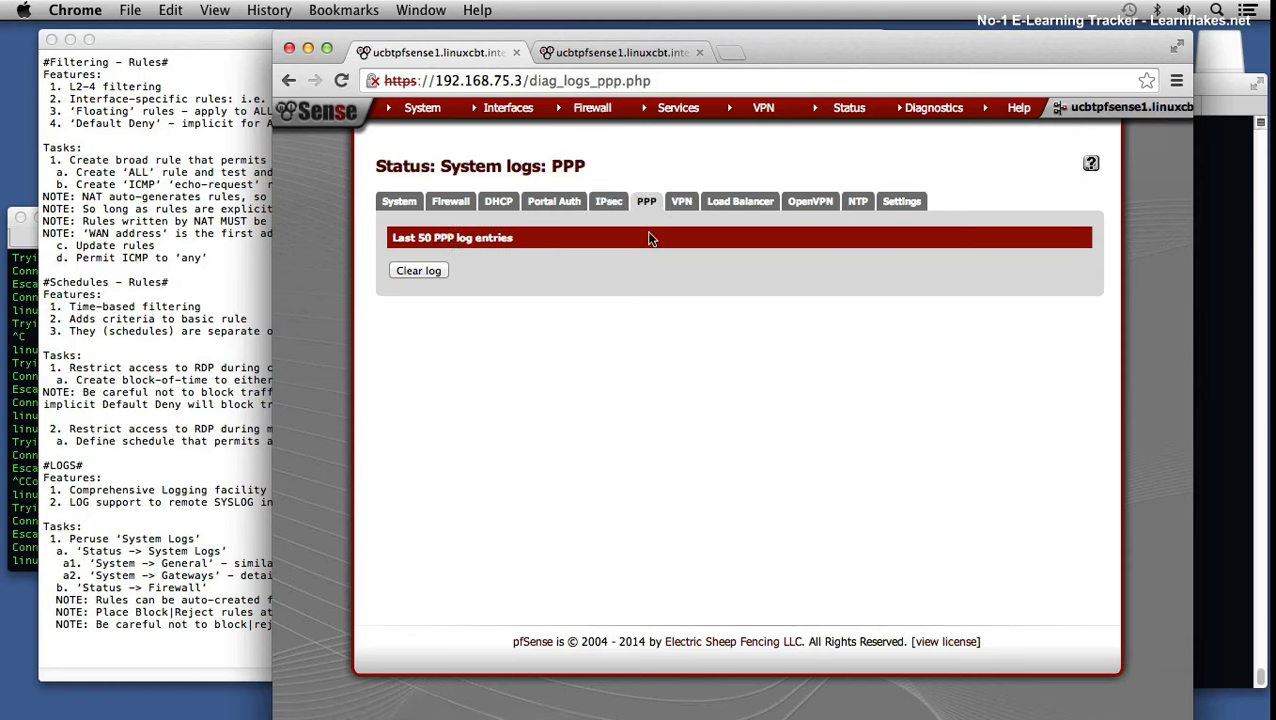
click(682, 205)
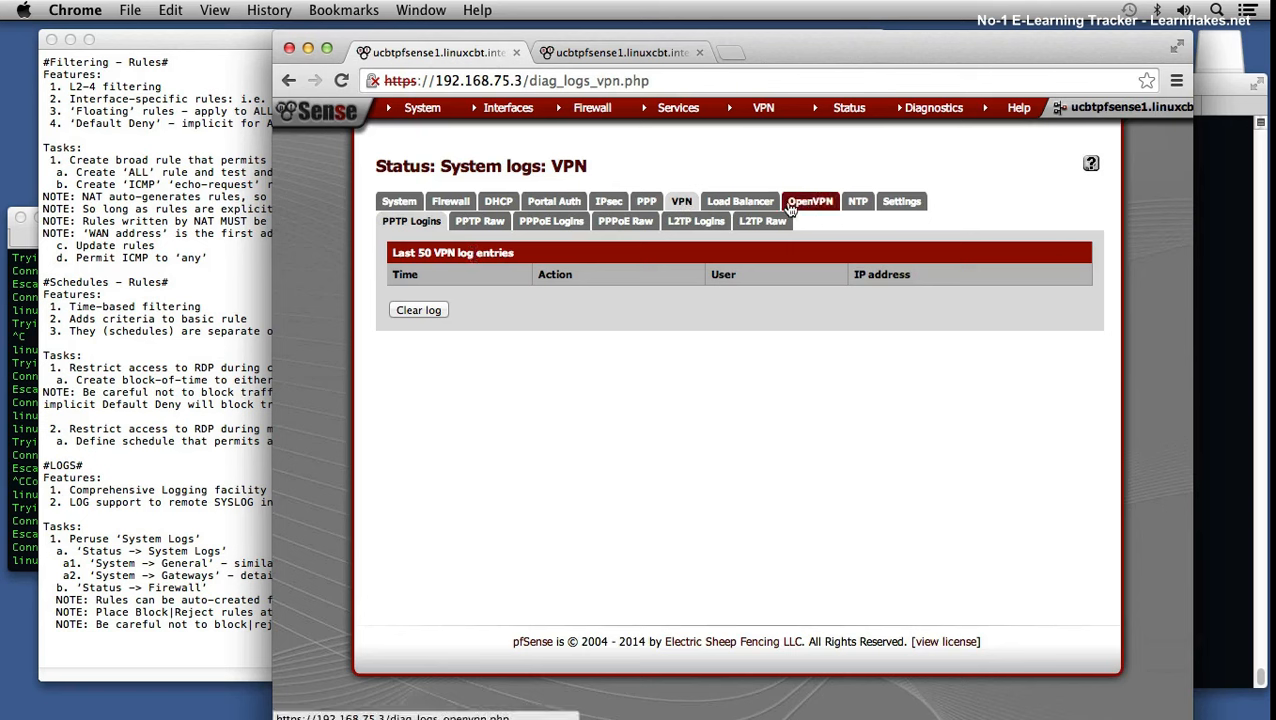
click(743, 204)
click(795, 204)
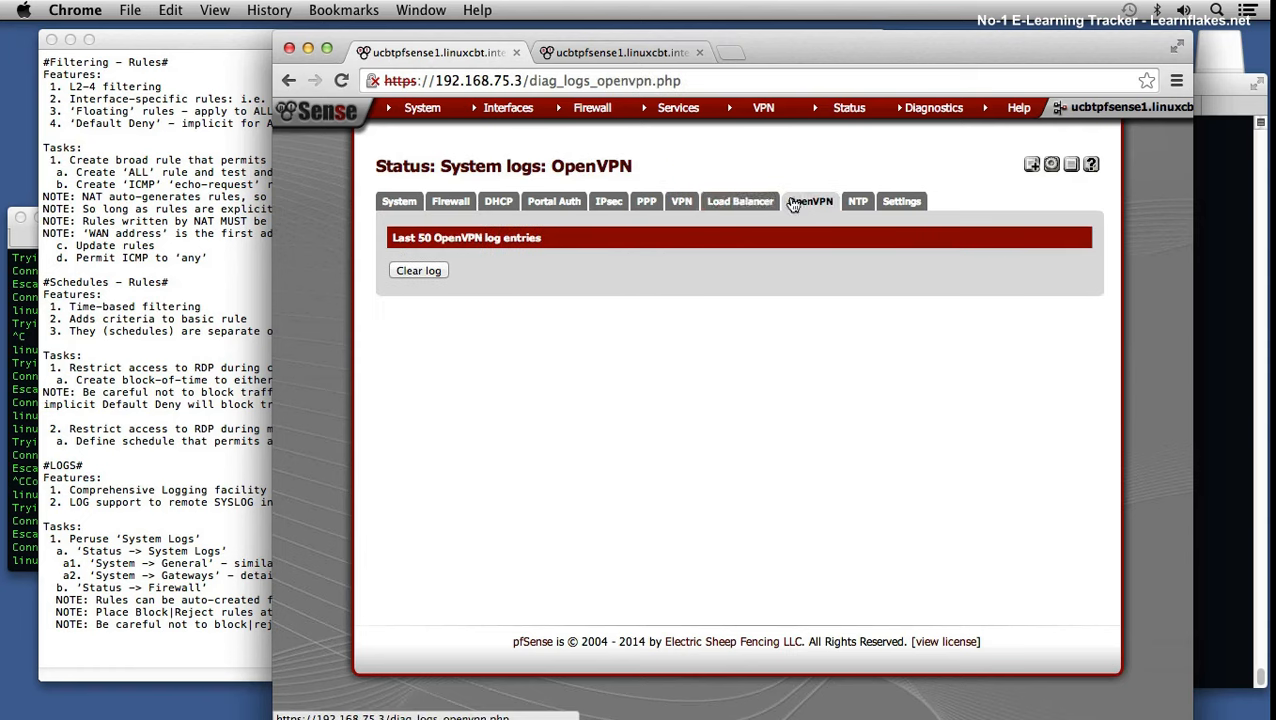
click(755, 204)
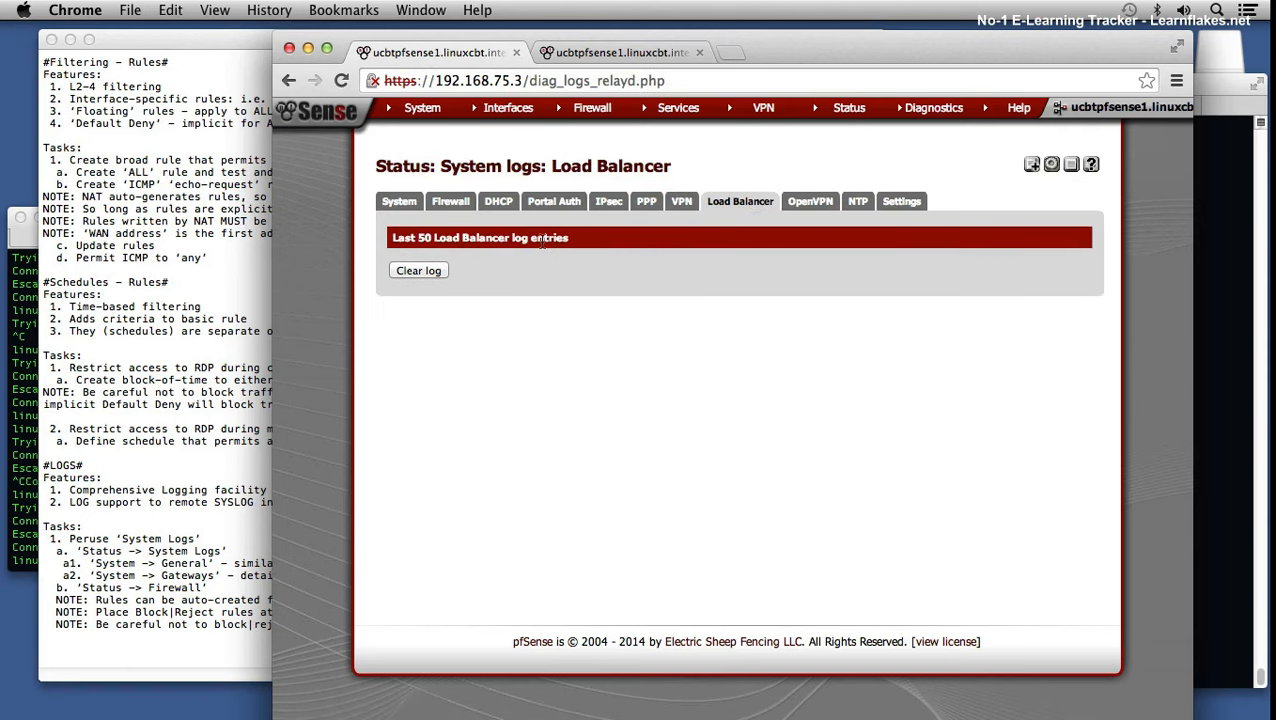
click(855, 205)
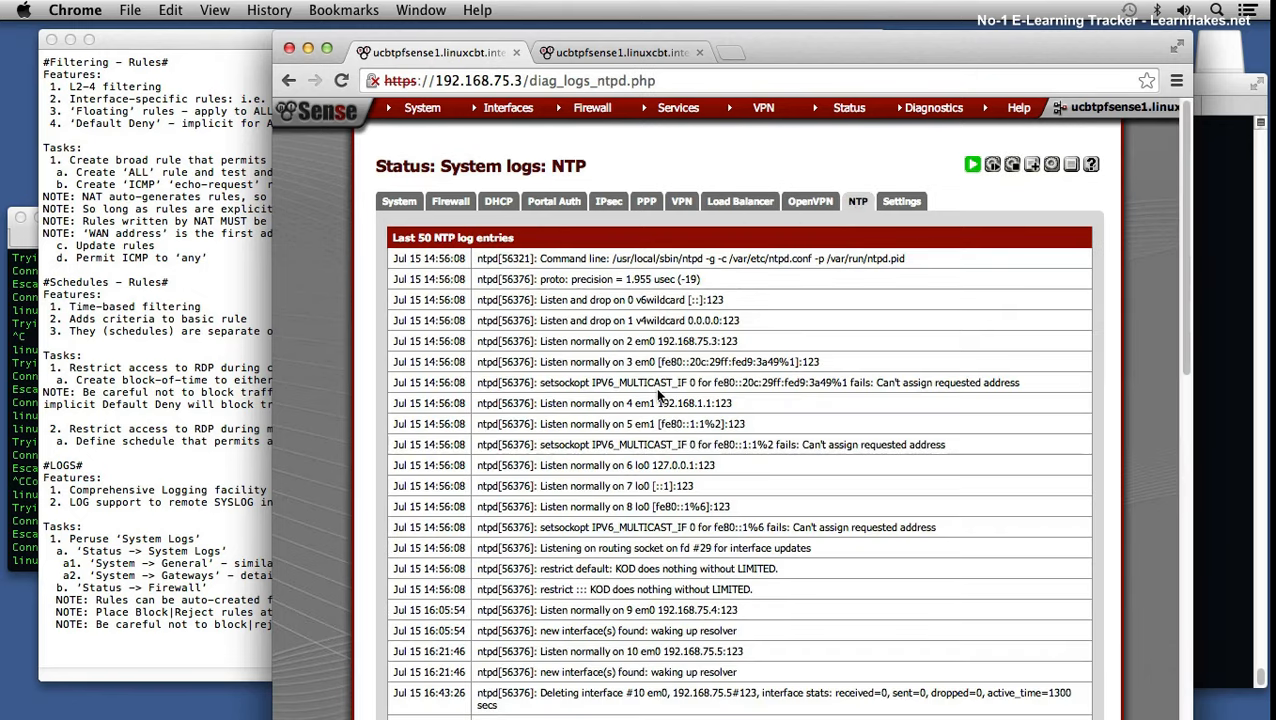
click(903, 202)
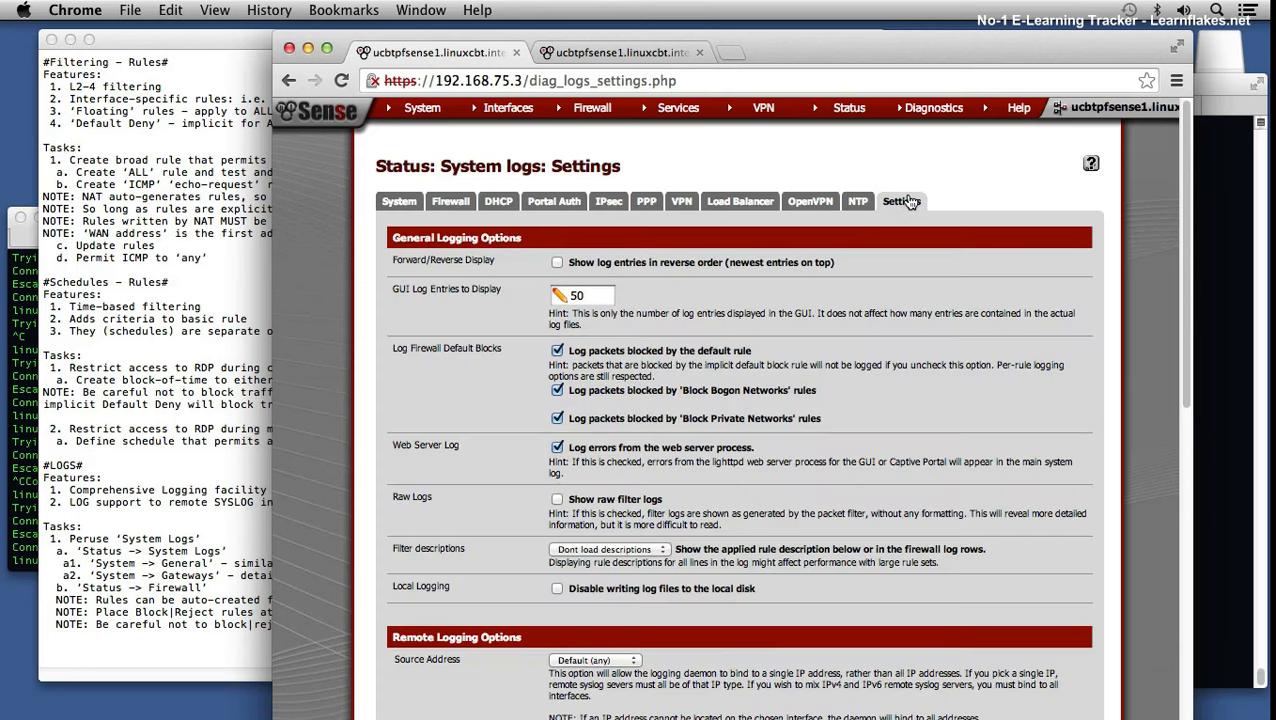
Step: Set GUI log entries to 100 with newest entries first, and save the logging settings
drag(588, 294, 490, 297)
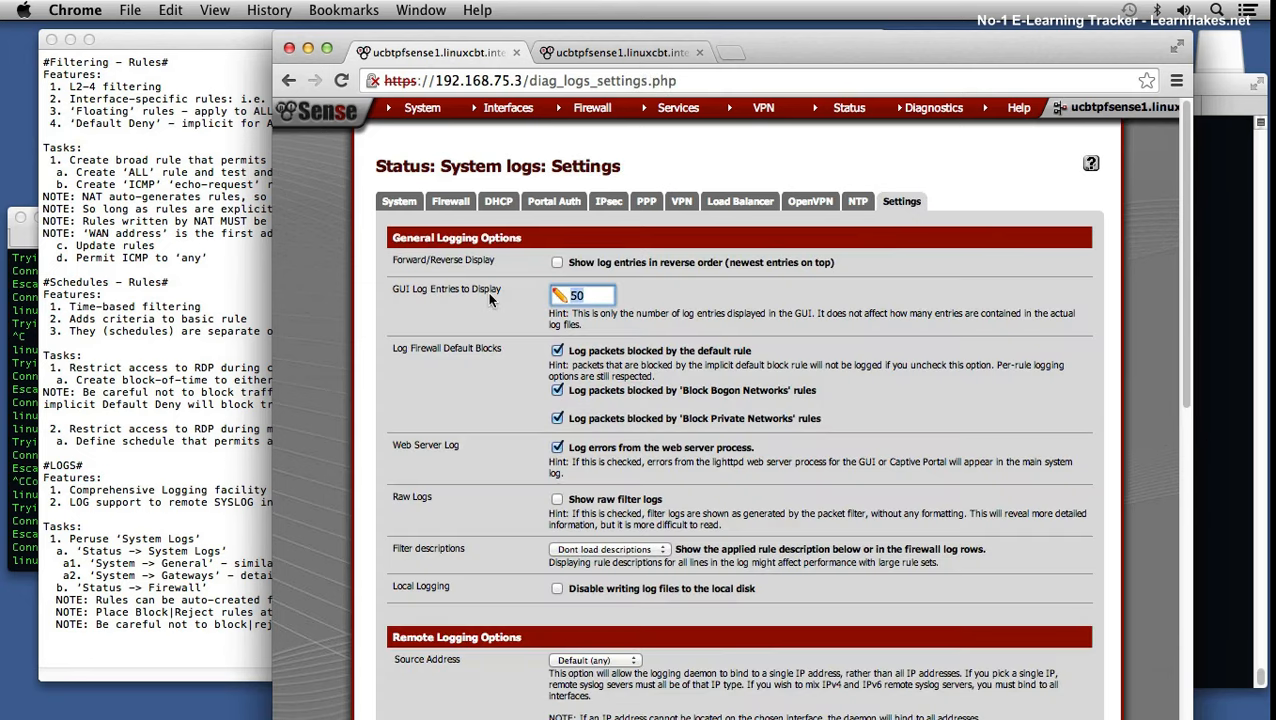
text(100)
click(557, 264)
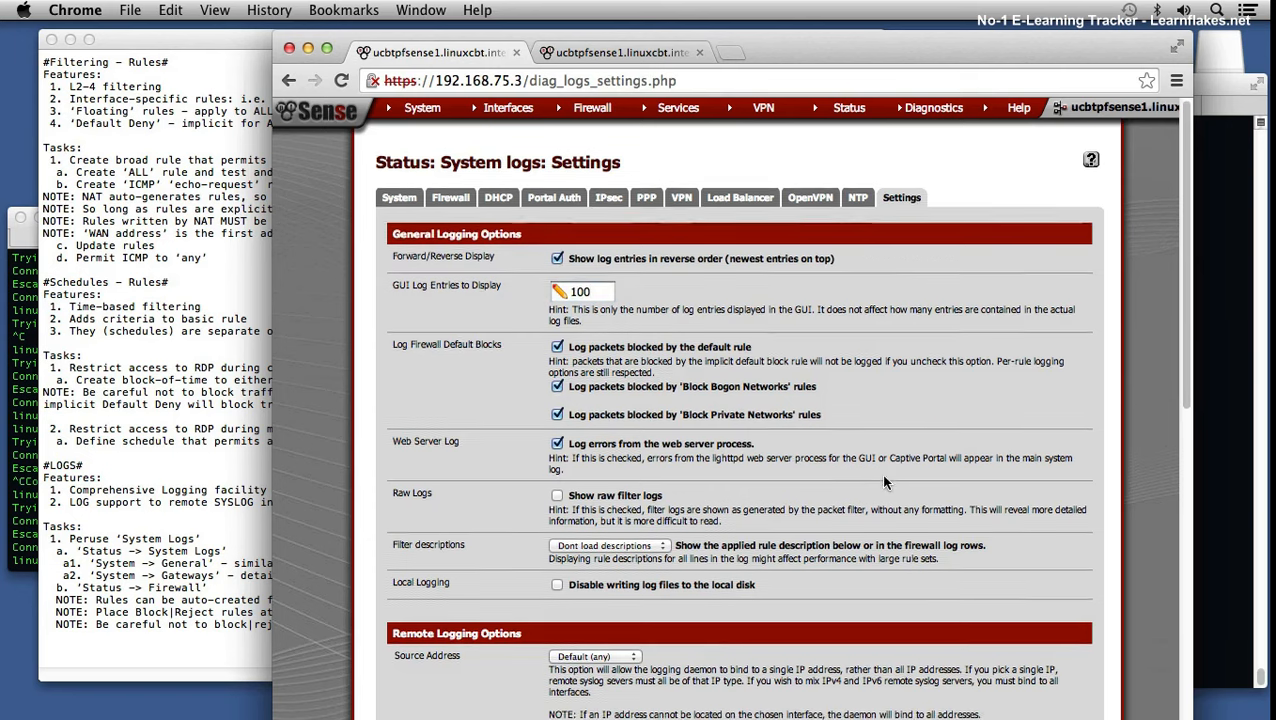
scroll(880, 478, down, 10)
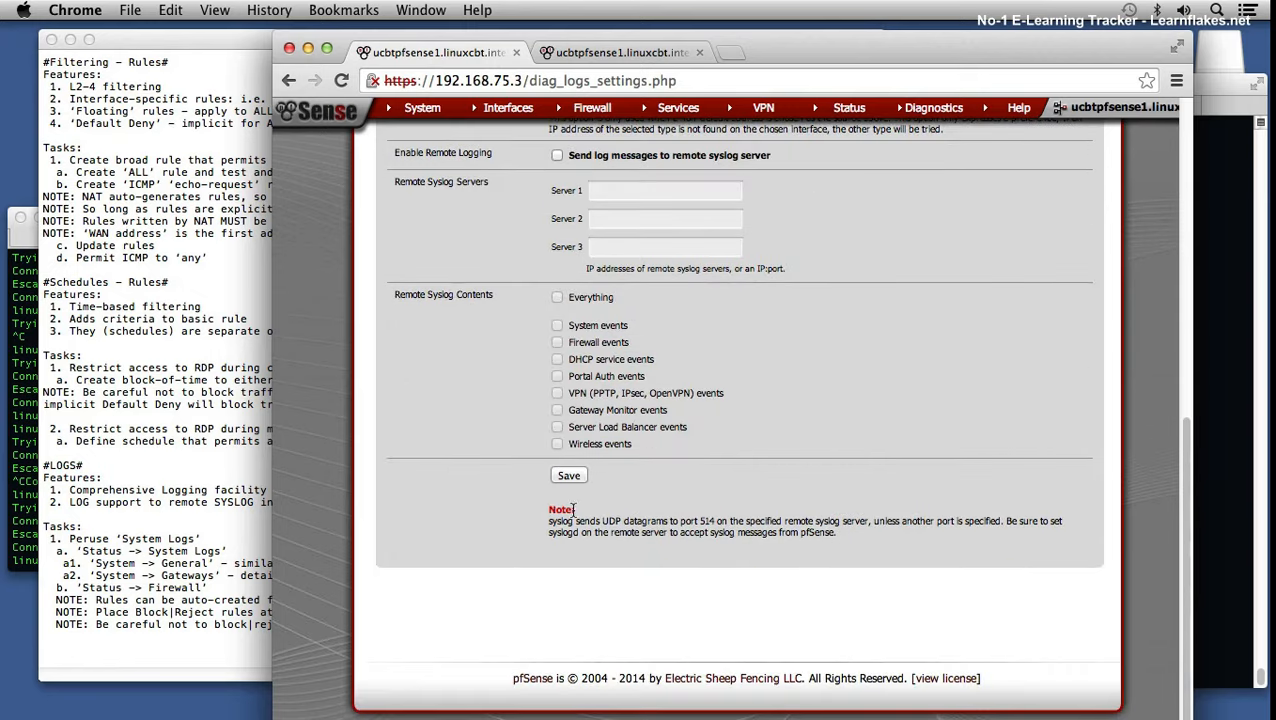
click(569, 475)
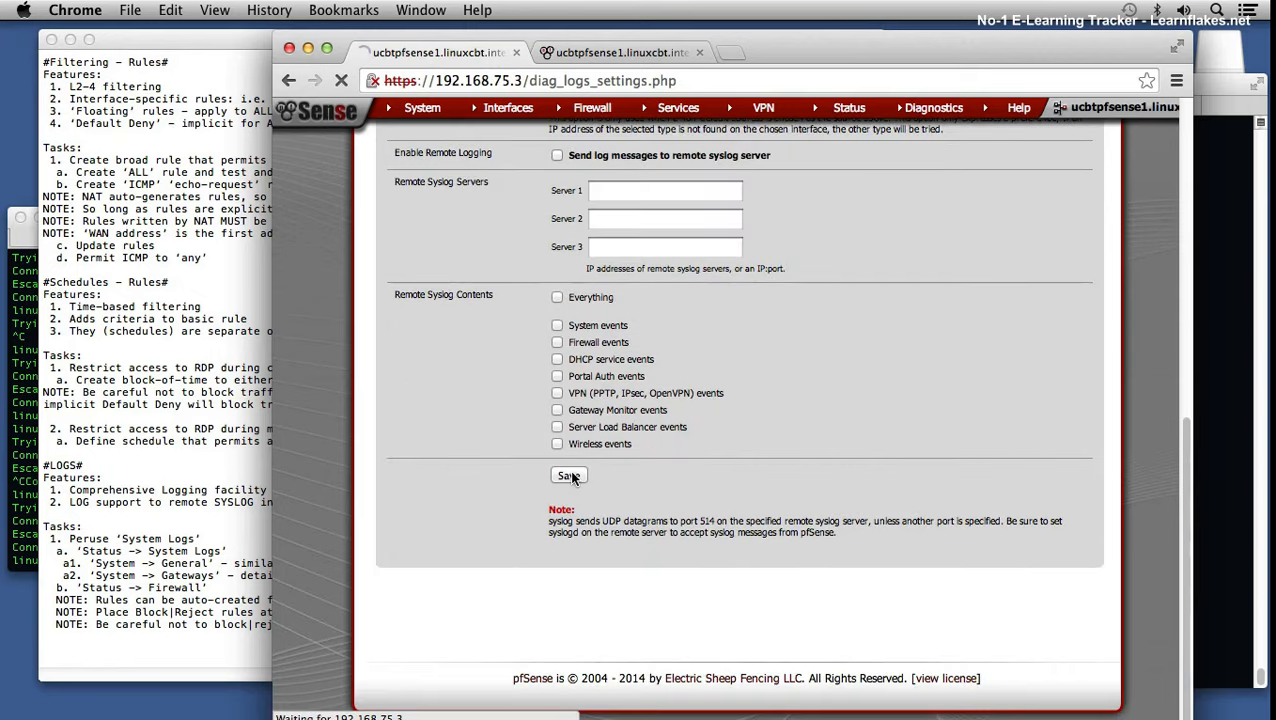
scroll(671, 508, down, 8)
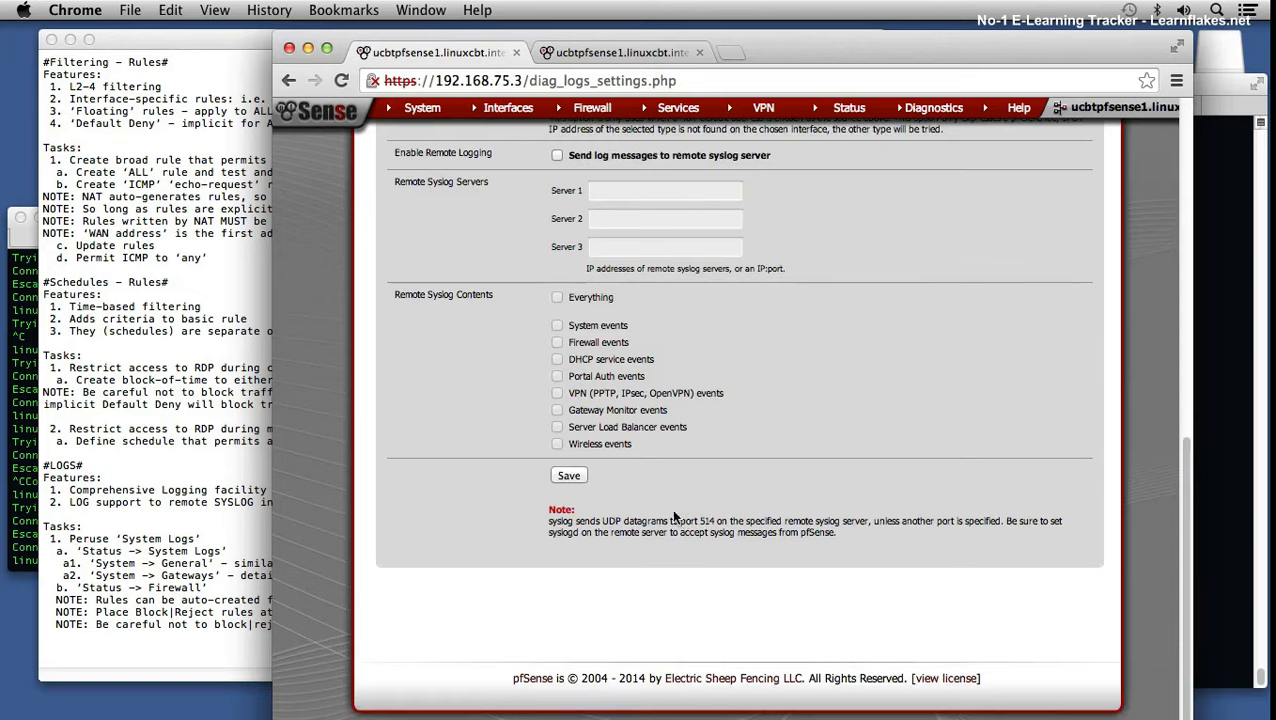
scroll(649, 478, up, 3)
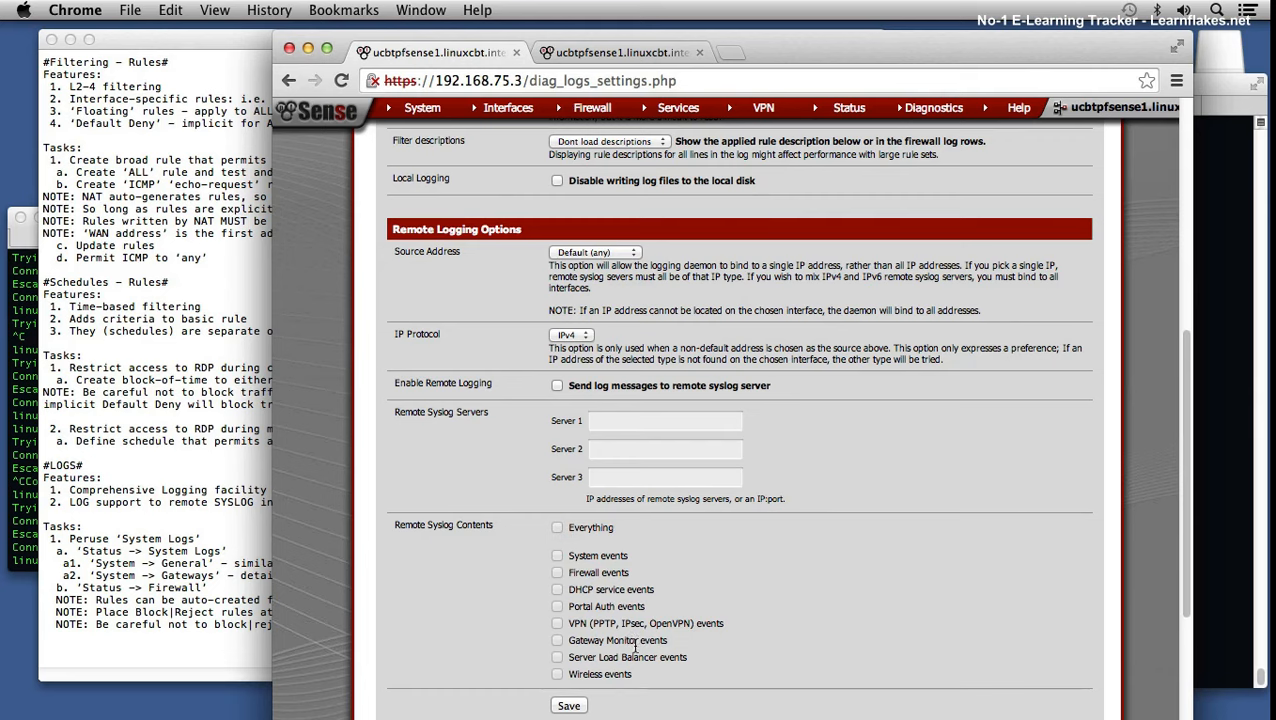
scroll(657, 610, up, 6)
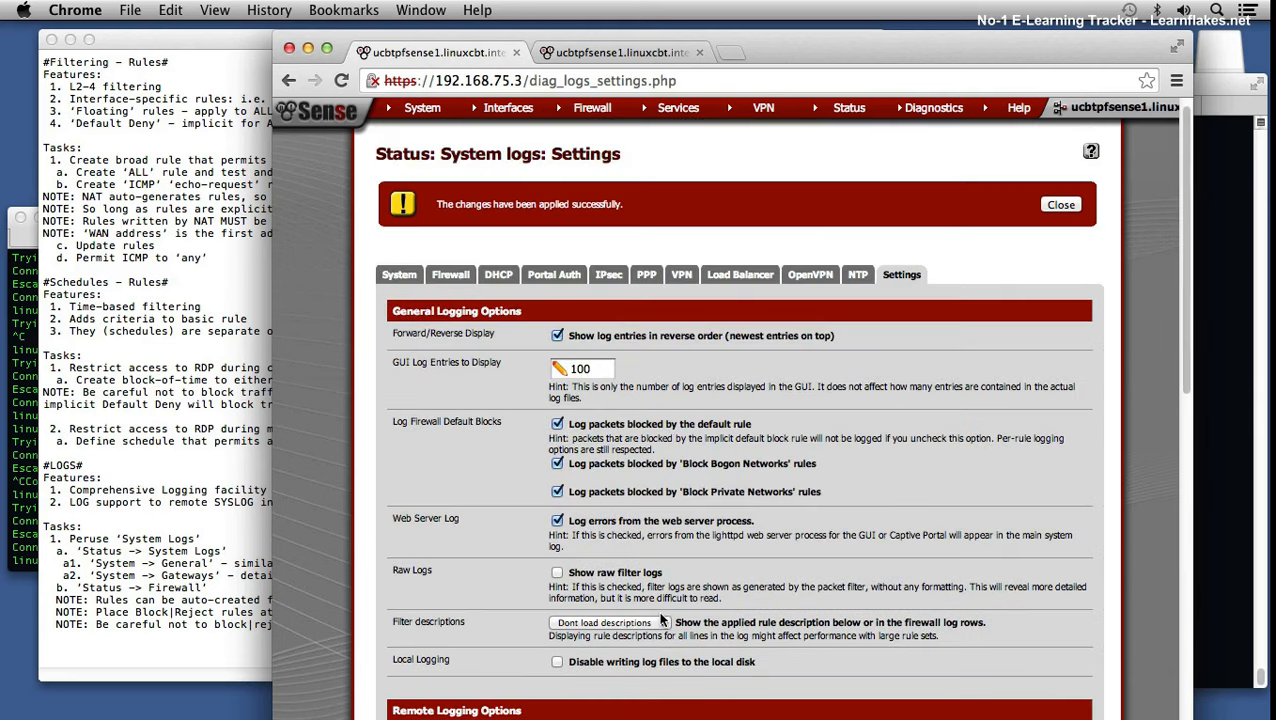
scroll(613, 526, up, 1)
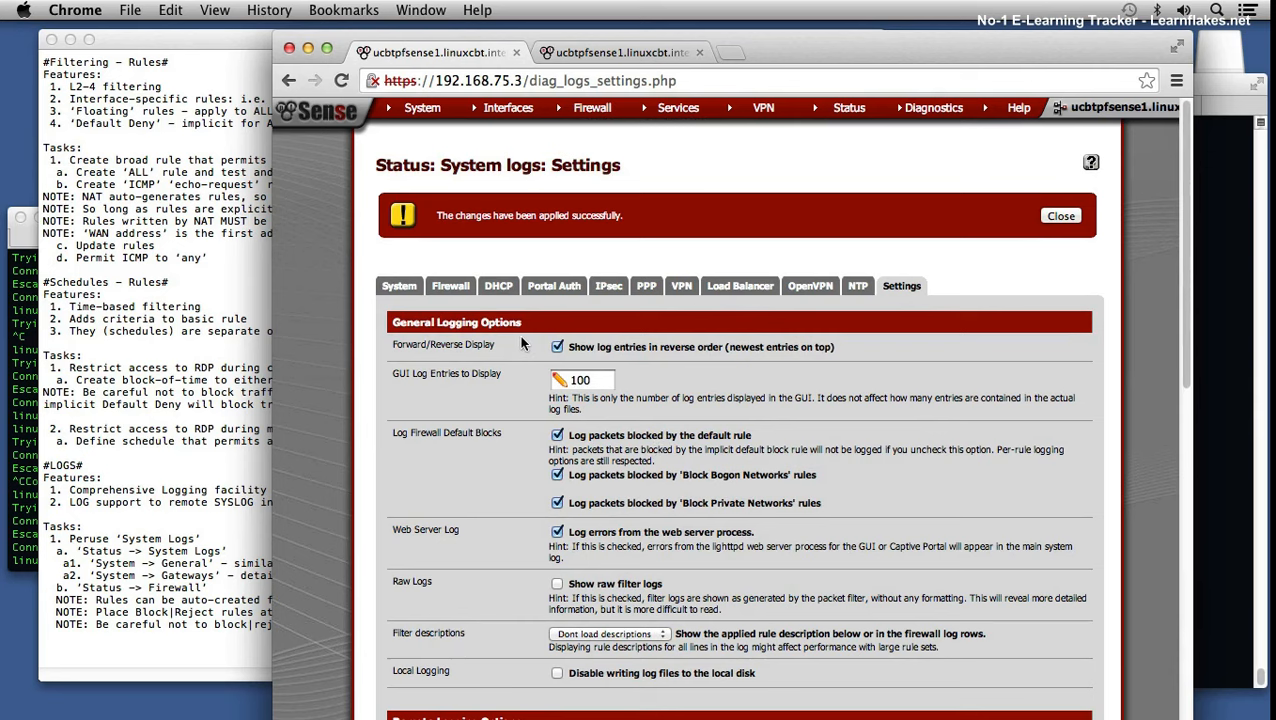
click(1063, 217)
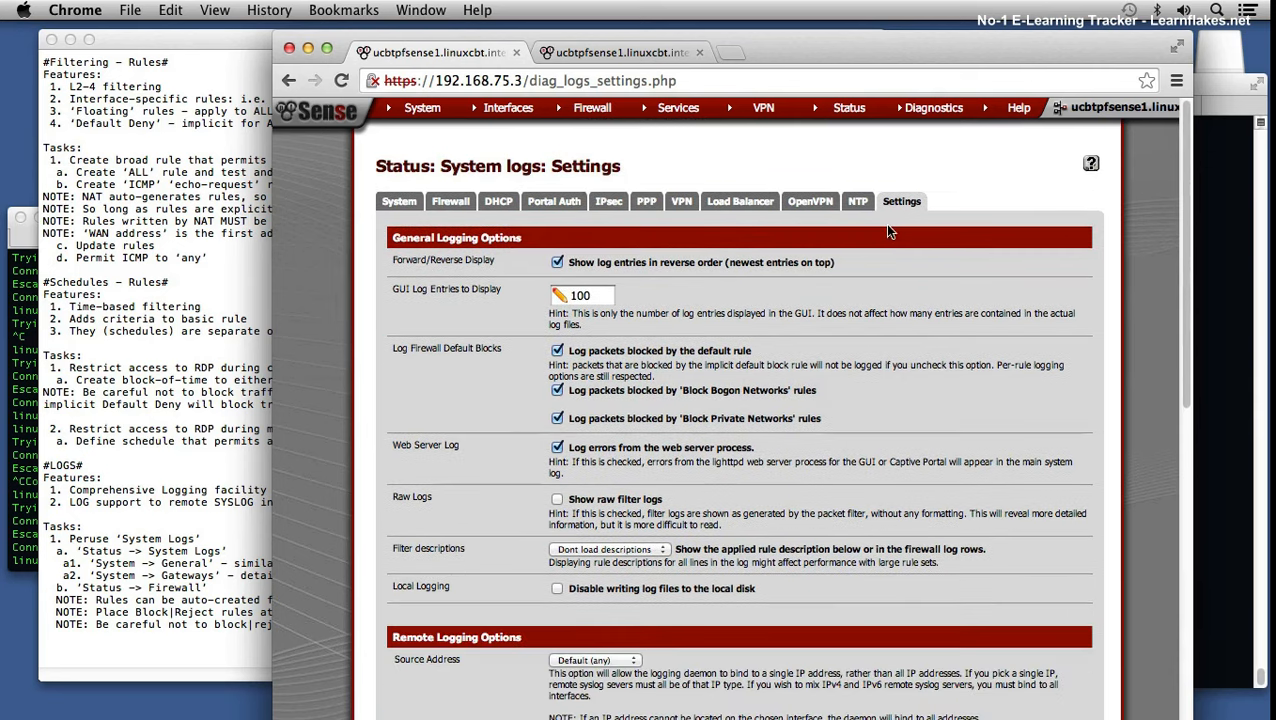
Step: View the General log, dashboard and current DHCP leases, then return to System Logs
click(402, 200)
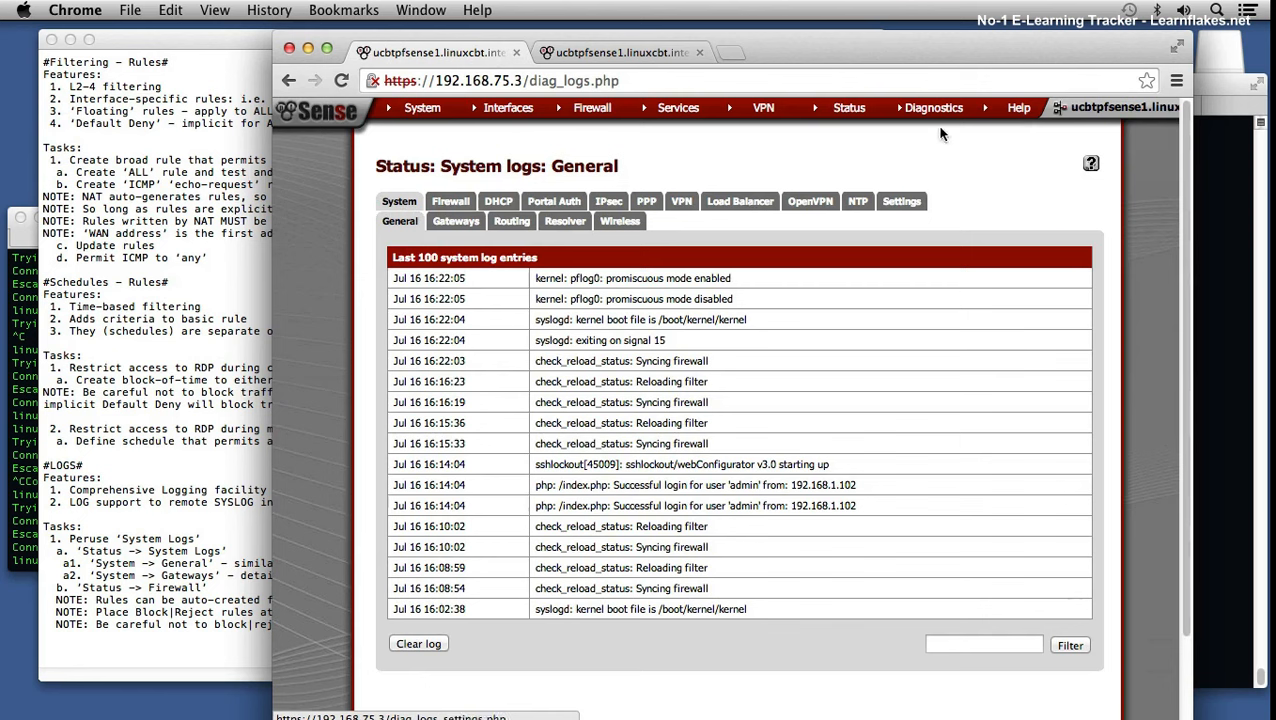
mouse_move(858, 117)
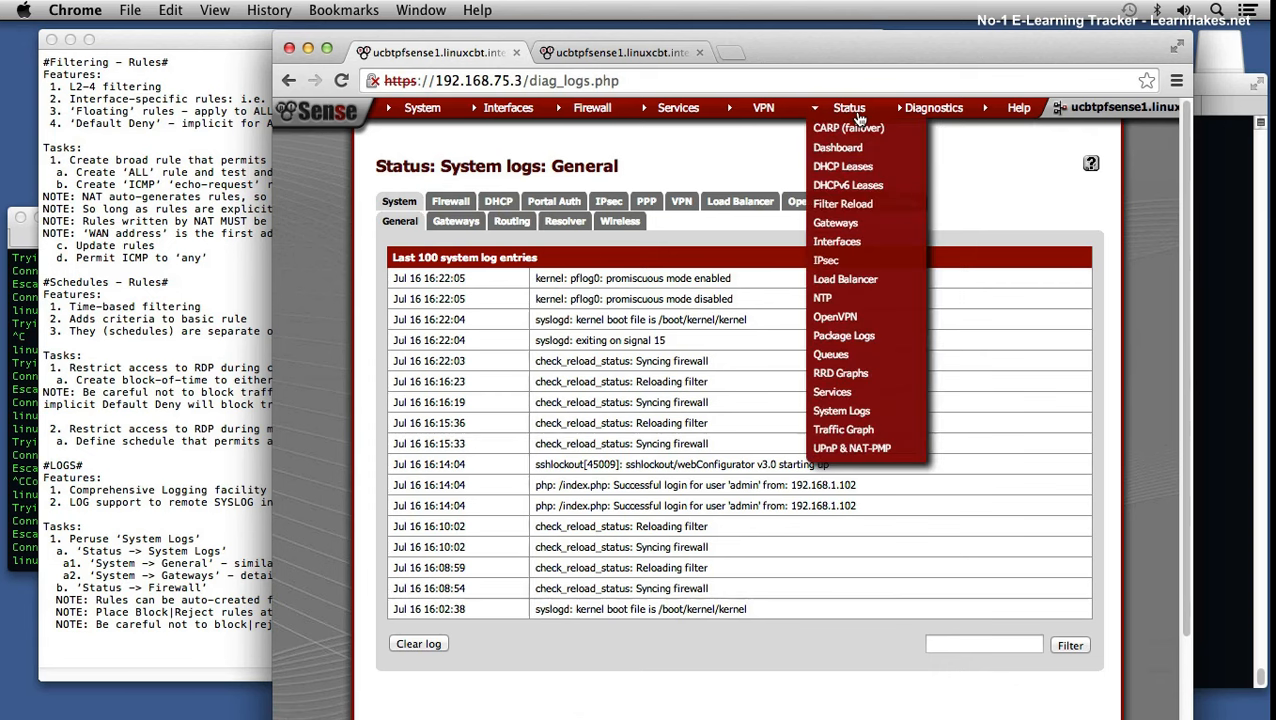
click(848, 147)
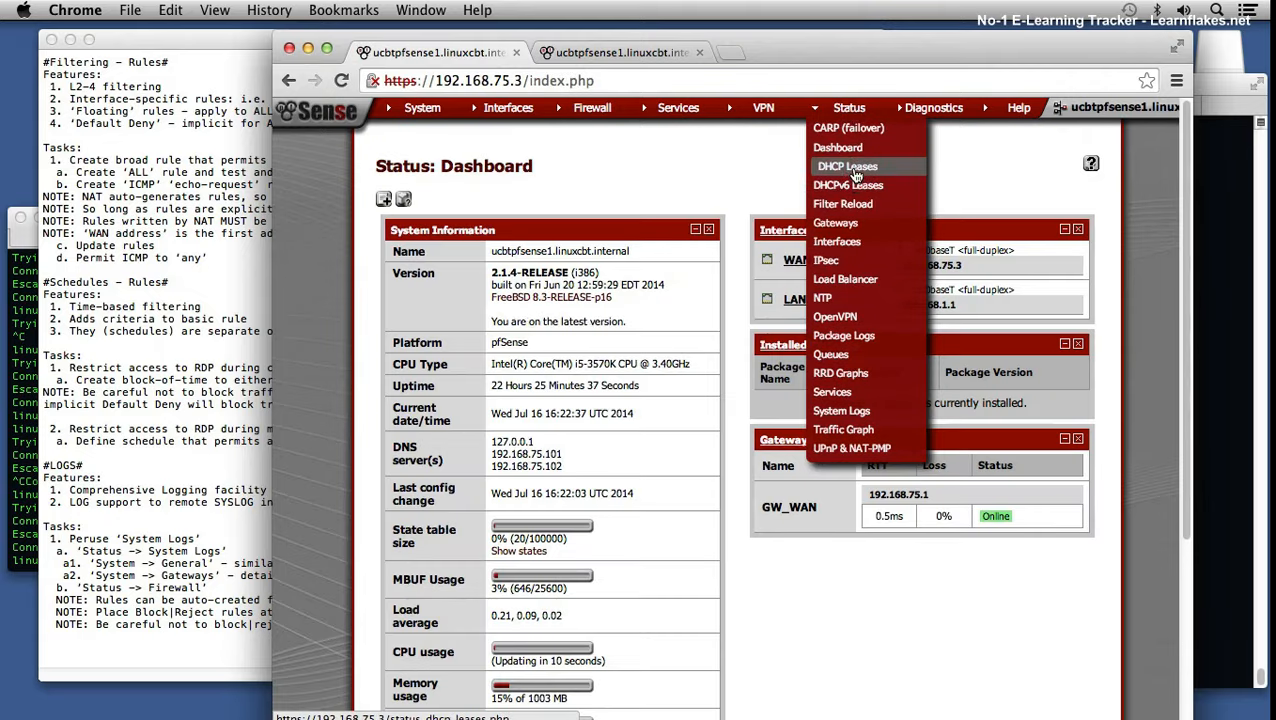
click(851, 166)
mouse_move(848, 108)
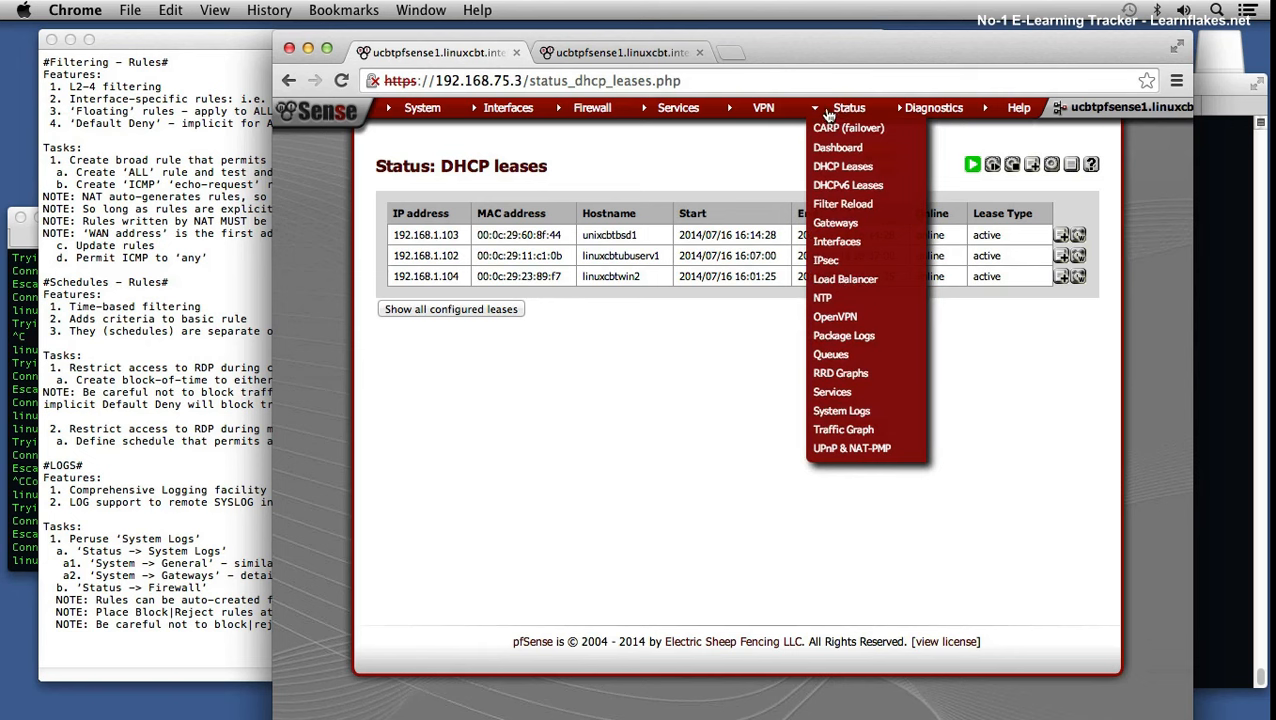
mouse_move(600, 118)
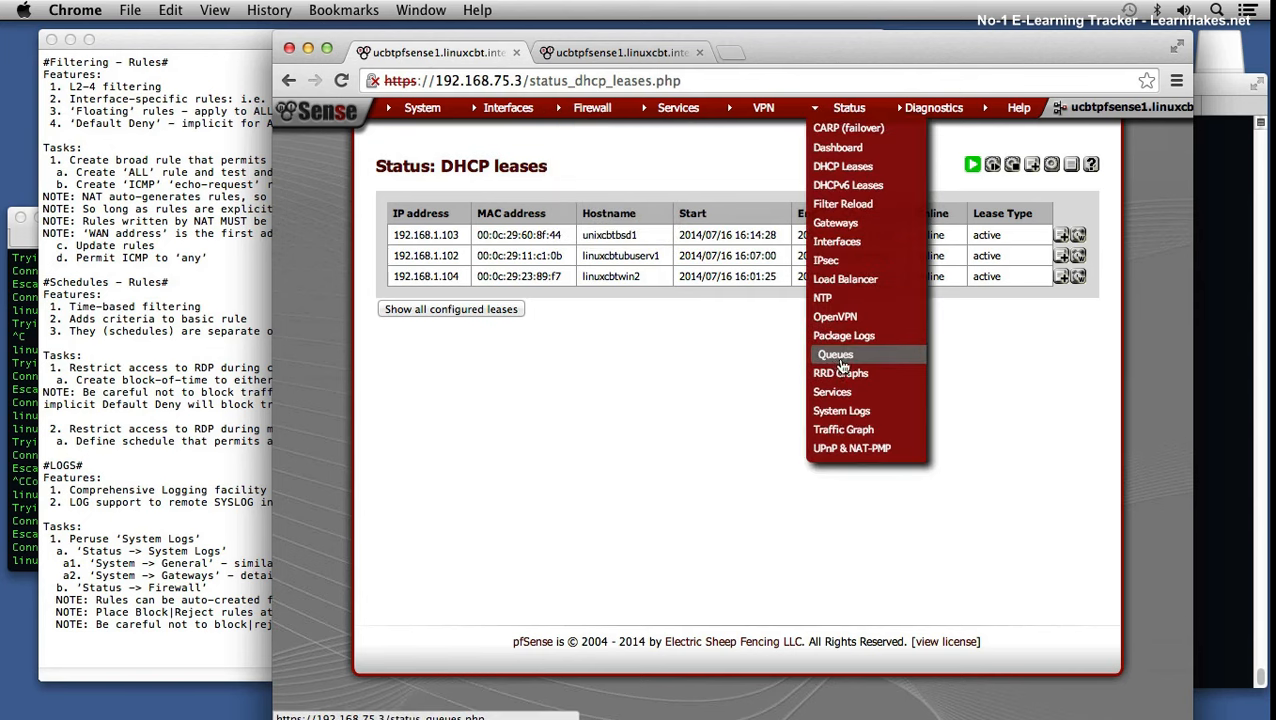
click(841, 411)
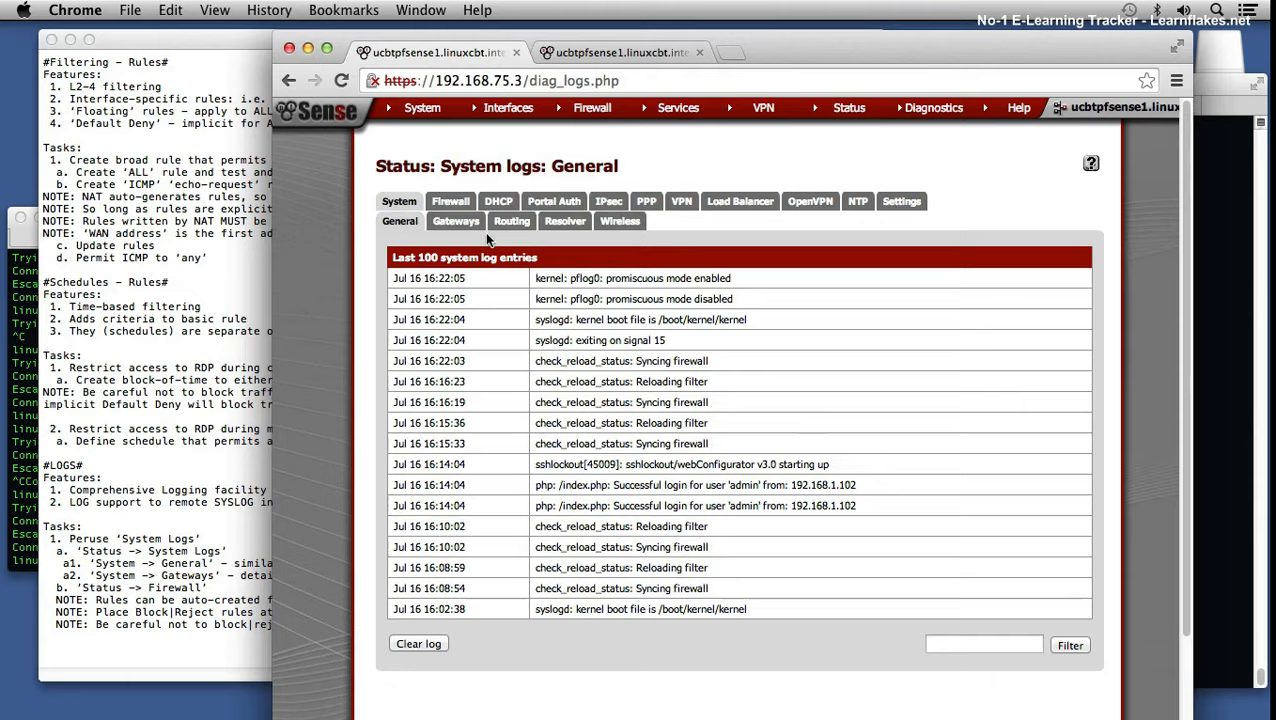
Step: Open the firewall log and inspect the first entry's UDP protocol, port 137 and source port
click(450, 201)
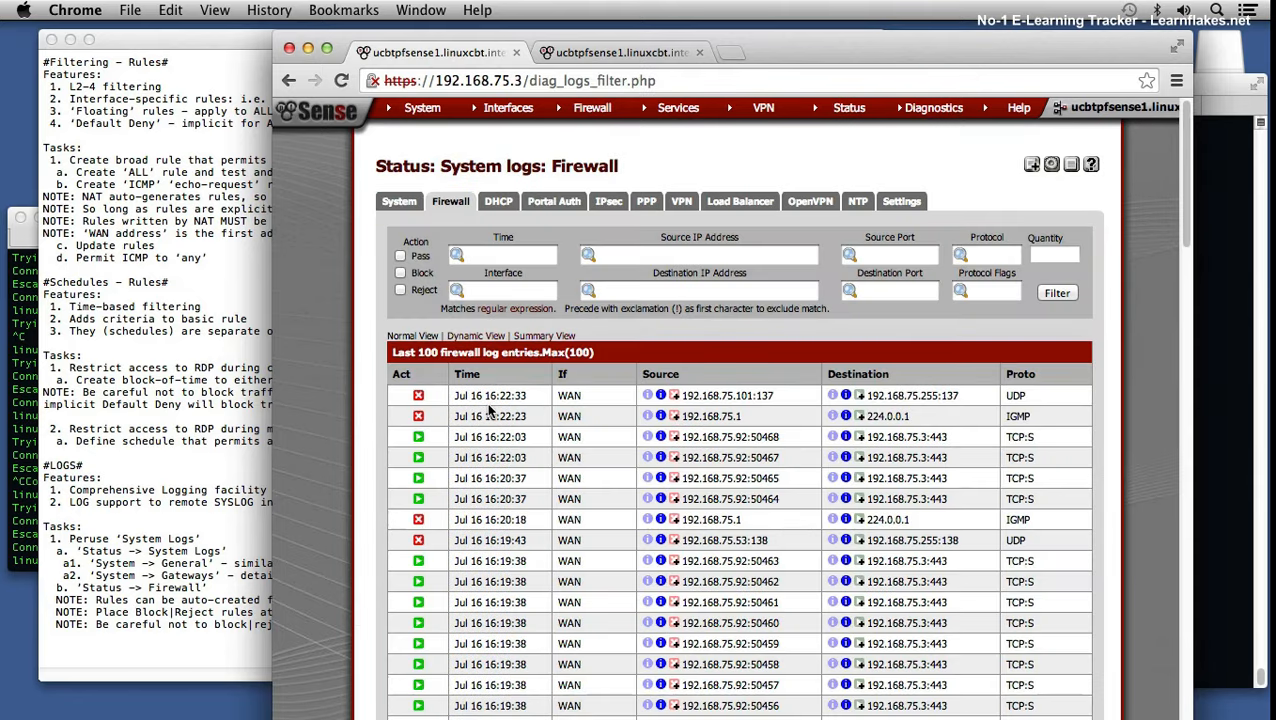
double_click(1015, 396)
drag(940, 396, 963, 396)
click(758, 395)
drag(735, 396, 771, 397)
Step: Check the server session output, then examine the multicast destination 224.0.0.1 in the log
click(1210, 385)
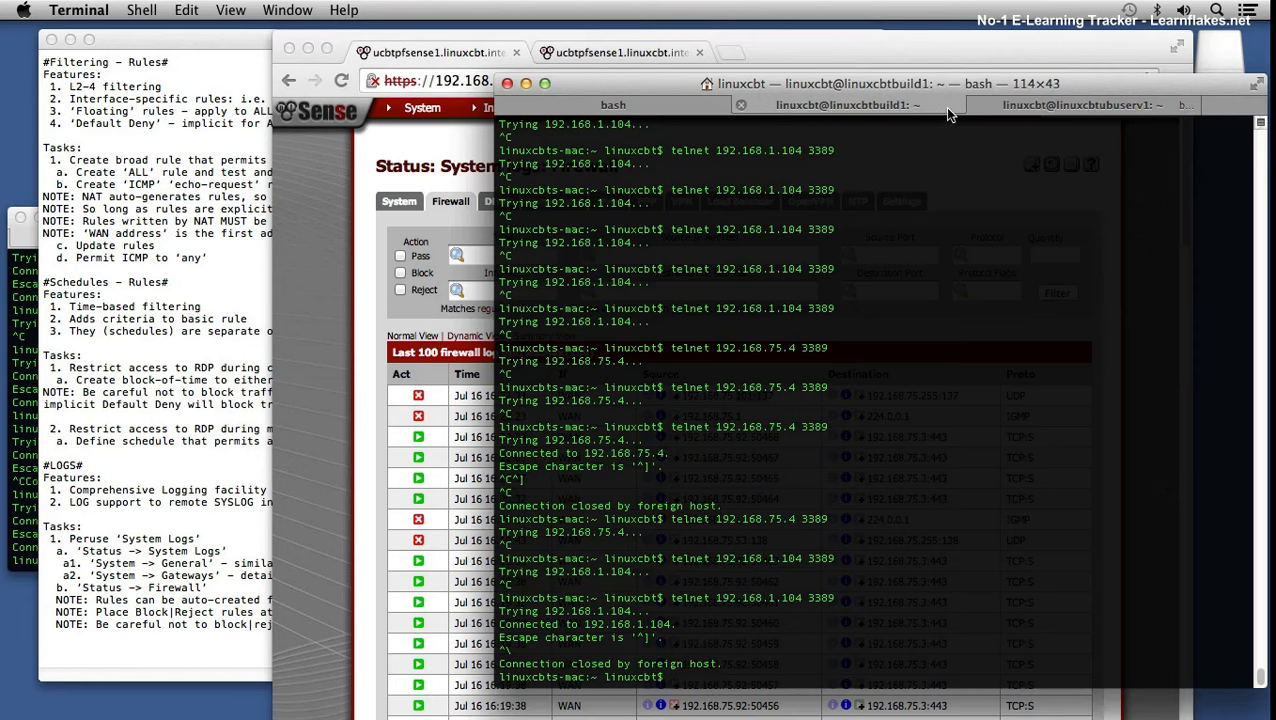
click(1020, 104)
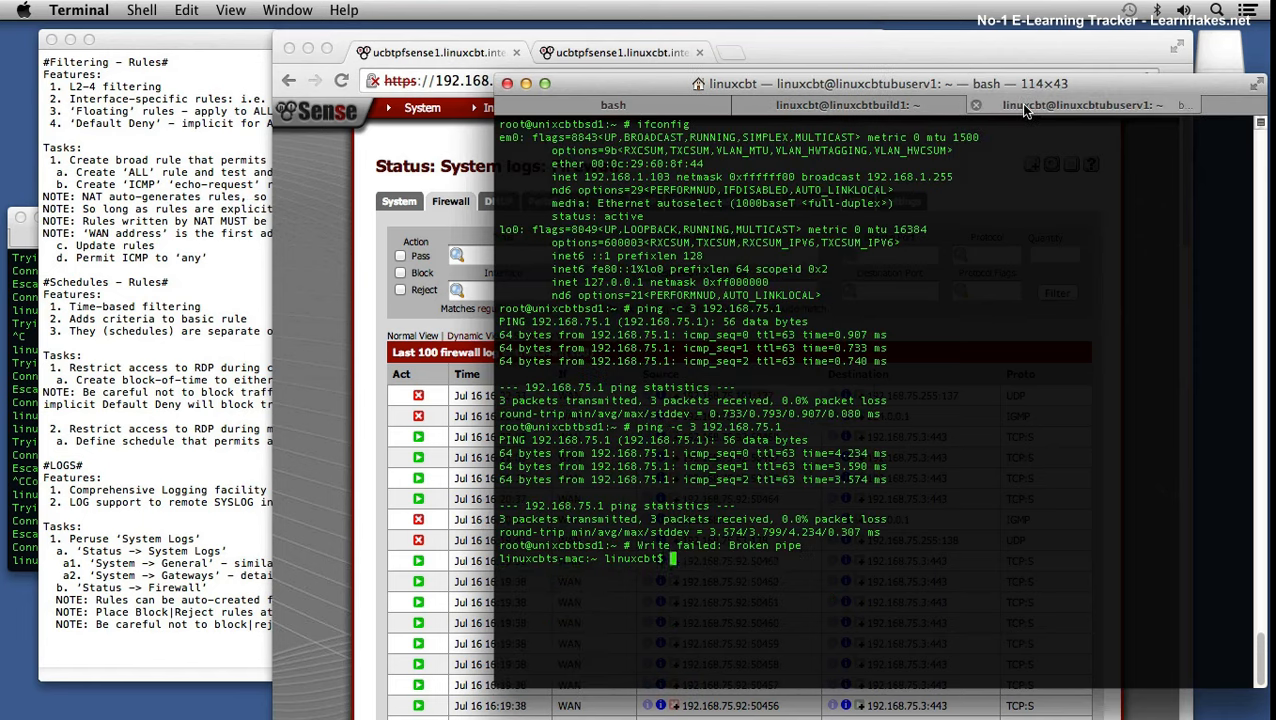
click(430, 400)
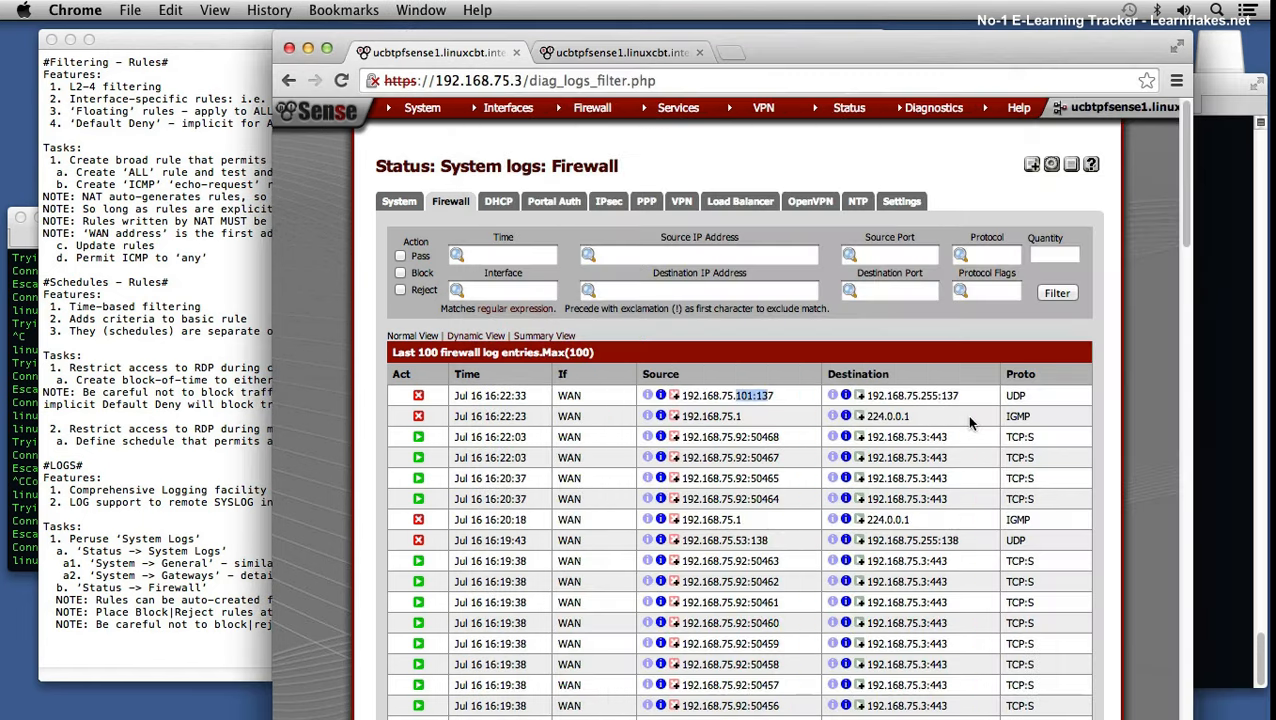
drag(906, 395, 955, 400)
click(931, 398)
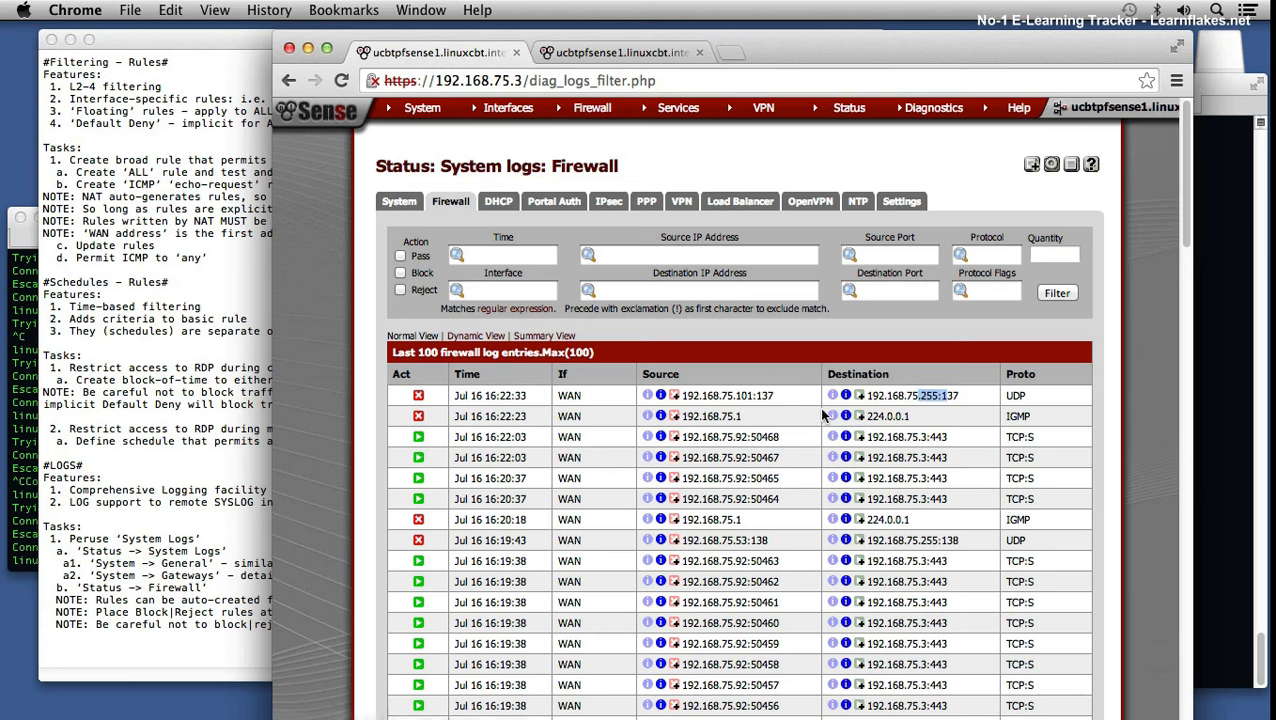
click(884, 418)
drag(884, 418, 931, 426)
click(937, 436)
Step: Switch the firewall log to Dynamic View and bring the shell session forward
click(478, 337)
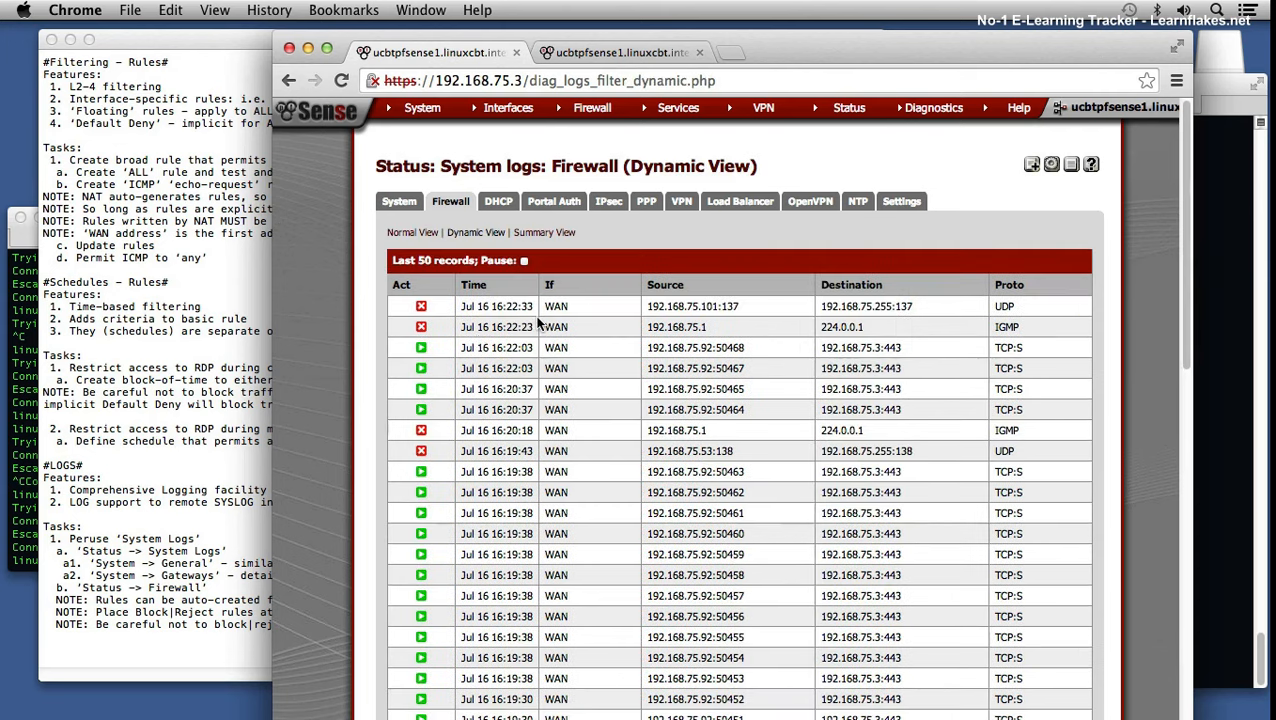
scroll(538, 323, down, 1)
scroll(539, 323, up, 1)
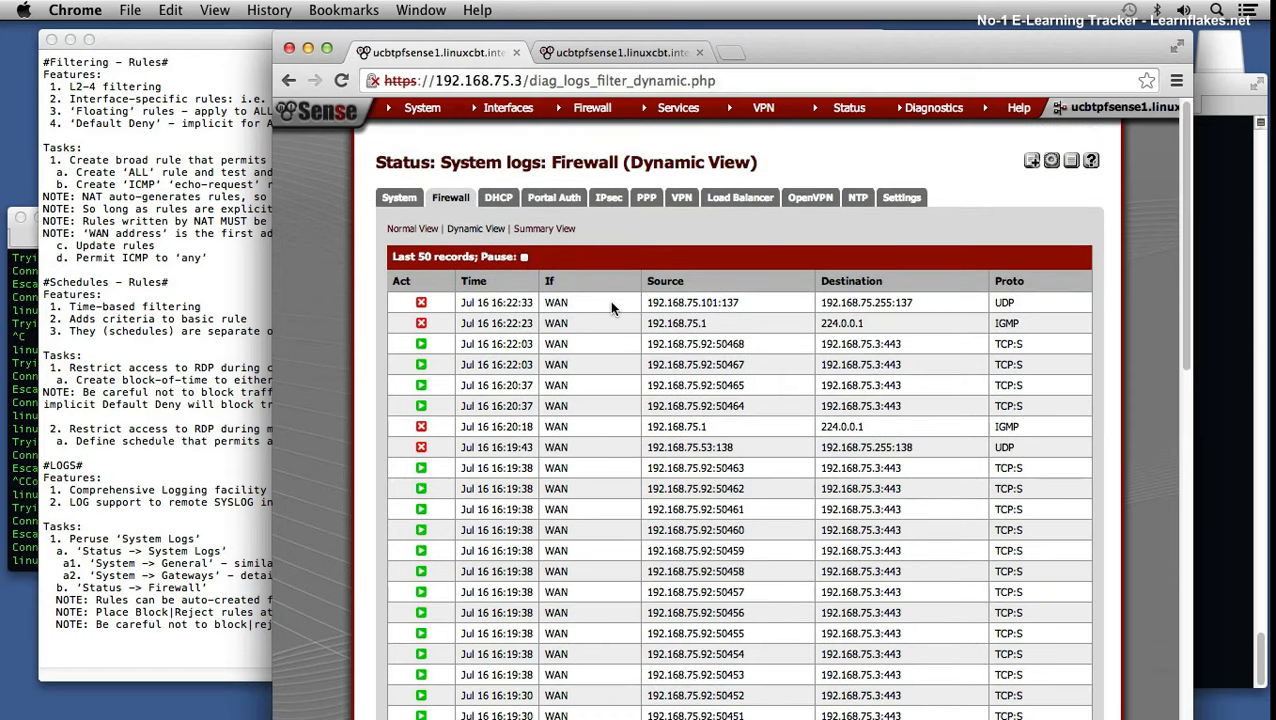
click(18, 470)
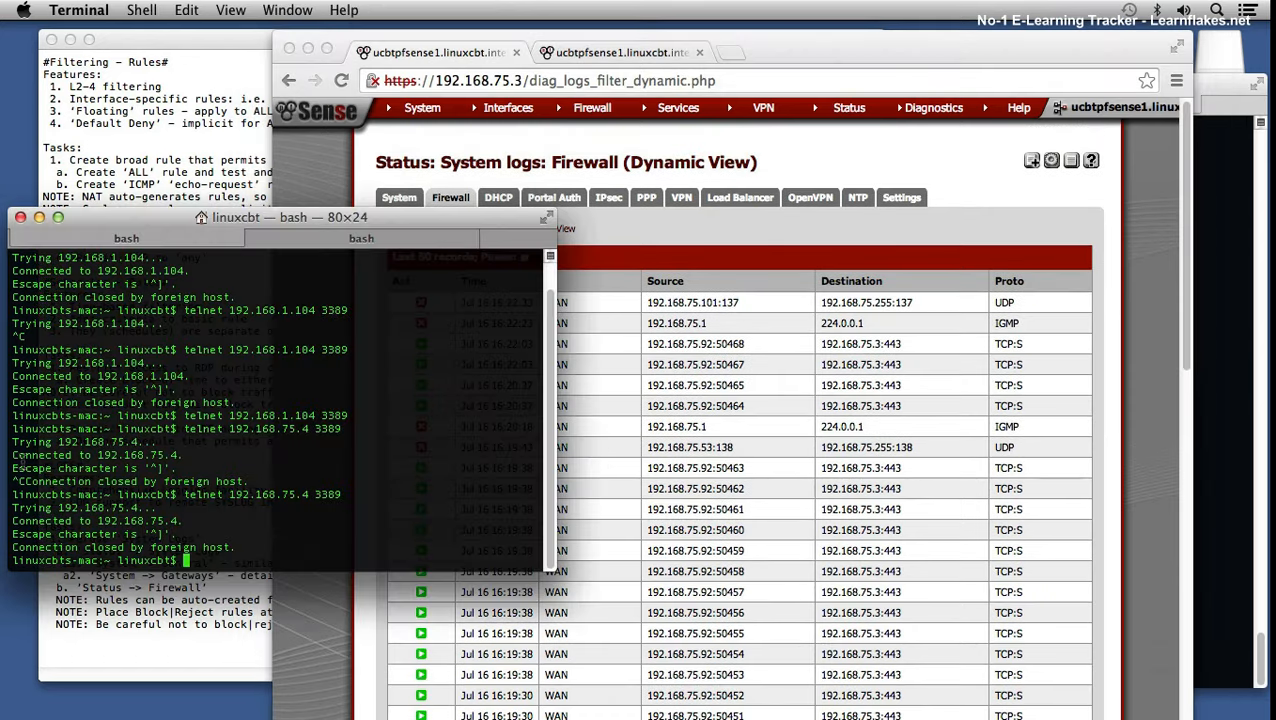
Step: Rerun the telnet to 192.168.75.4, then run telnet 192.168.1.102 3389 in the other shell
key(Return)
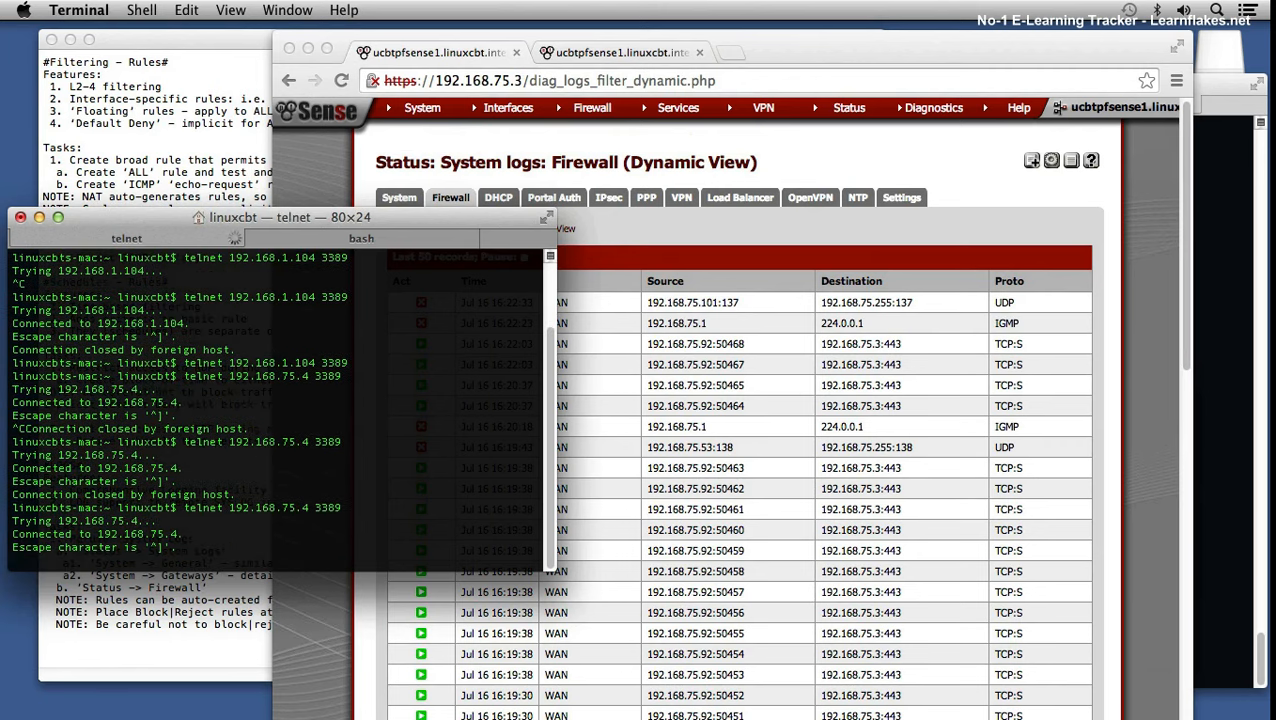
click(302, 237)
key(BackSpace)
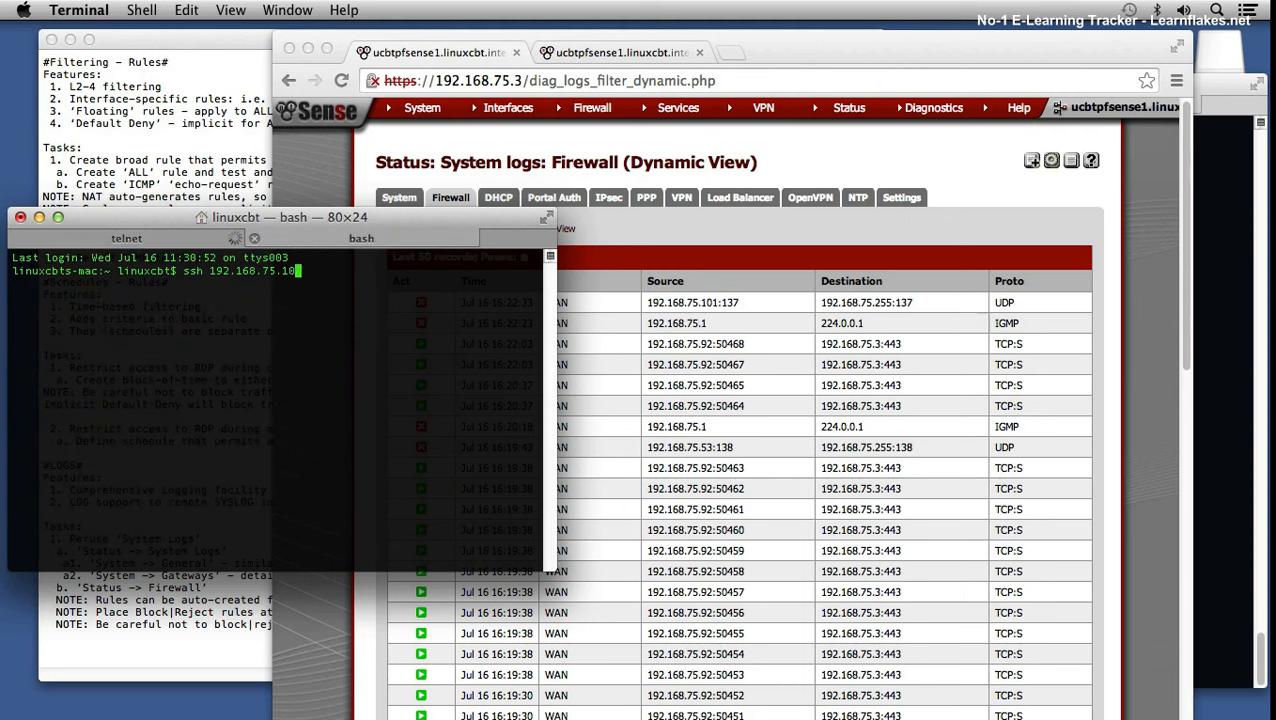
key(ctrl+c)
text(telnet )
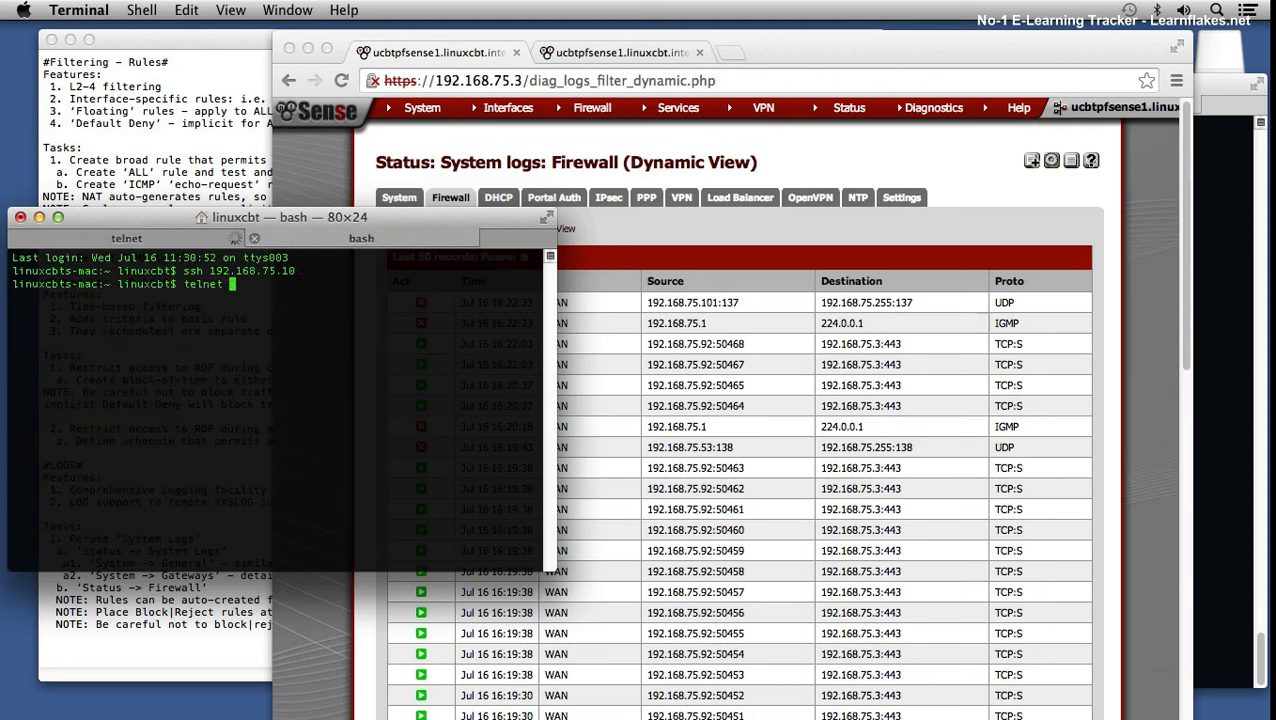
text(192.168.1.102 3389)
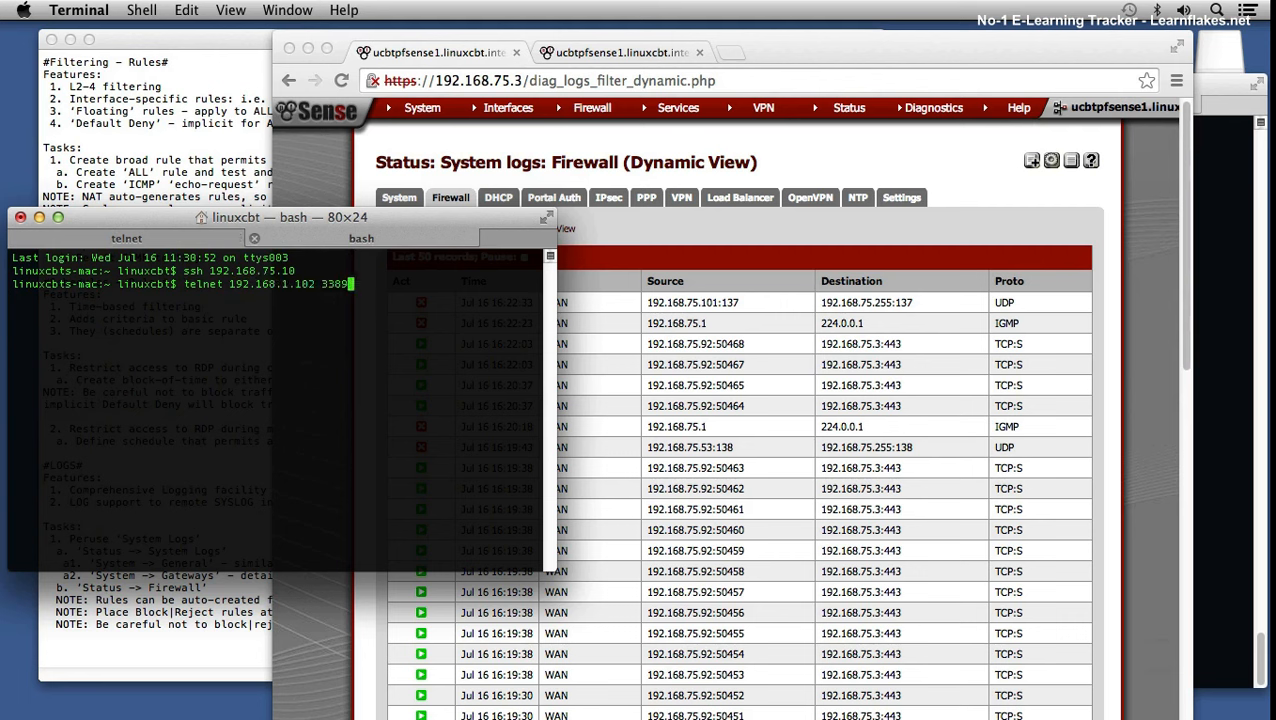
key(Return)
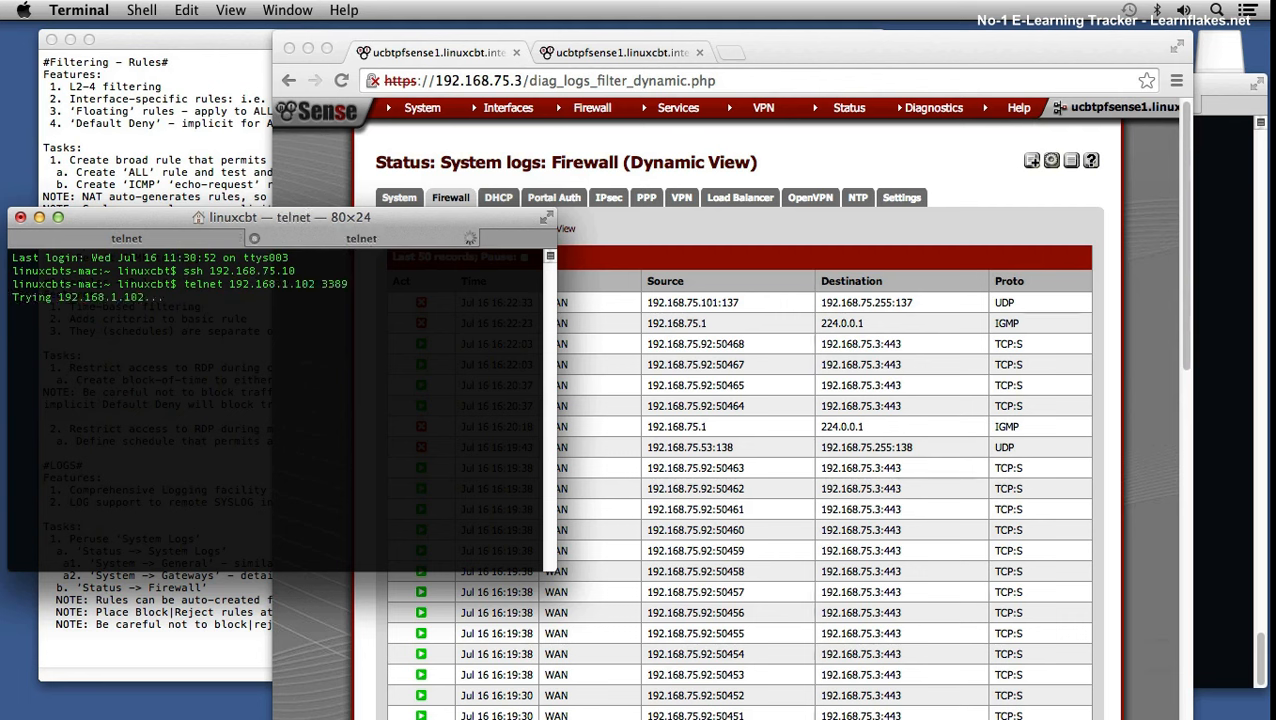
Step: Abort the hanging connection and retry port 3389 on 192.168.1.104
key(ctrl+c)
key(Up)
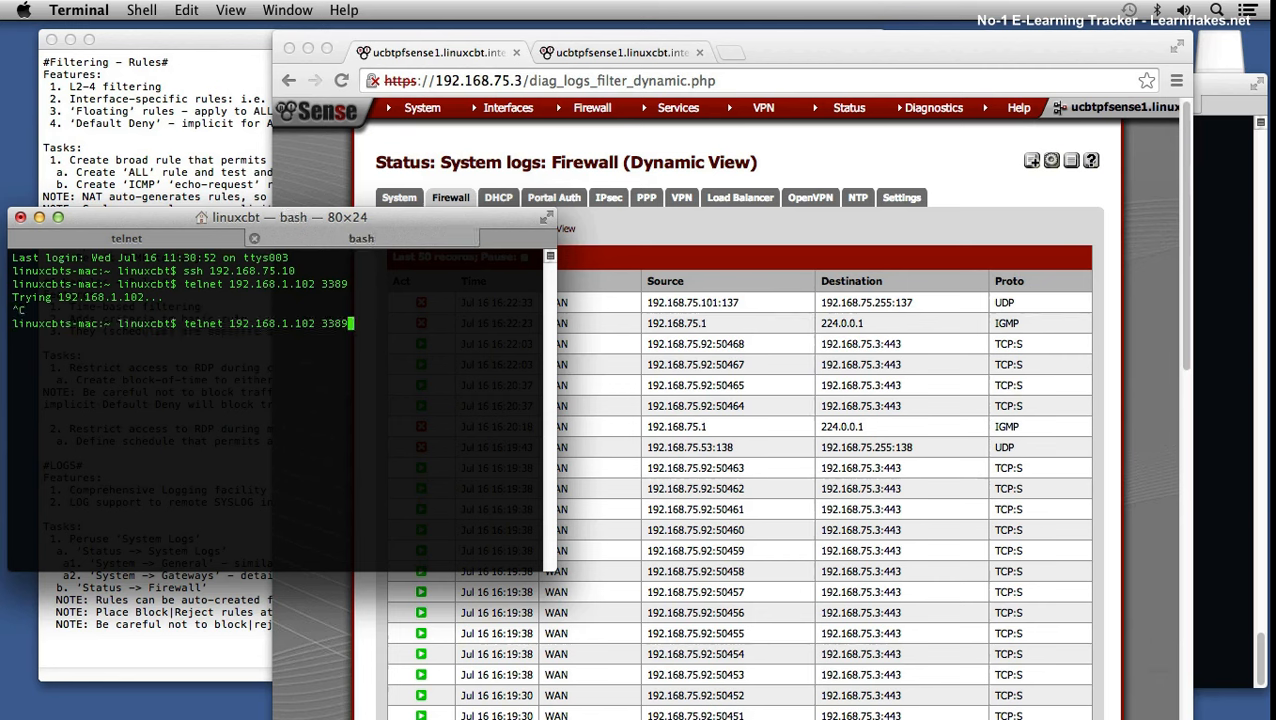
key(Left)
key(Left)
key(Left)
key(Left)
key(Left)
key(BackSpace)
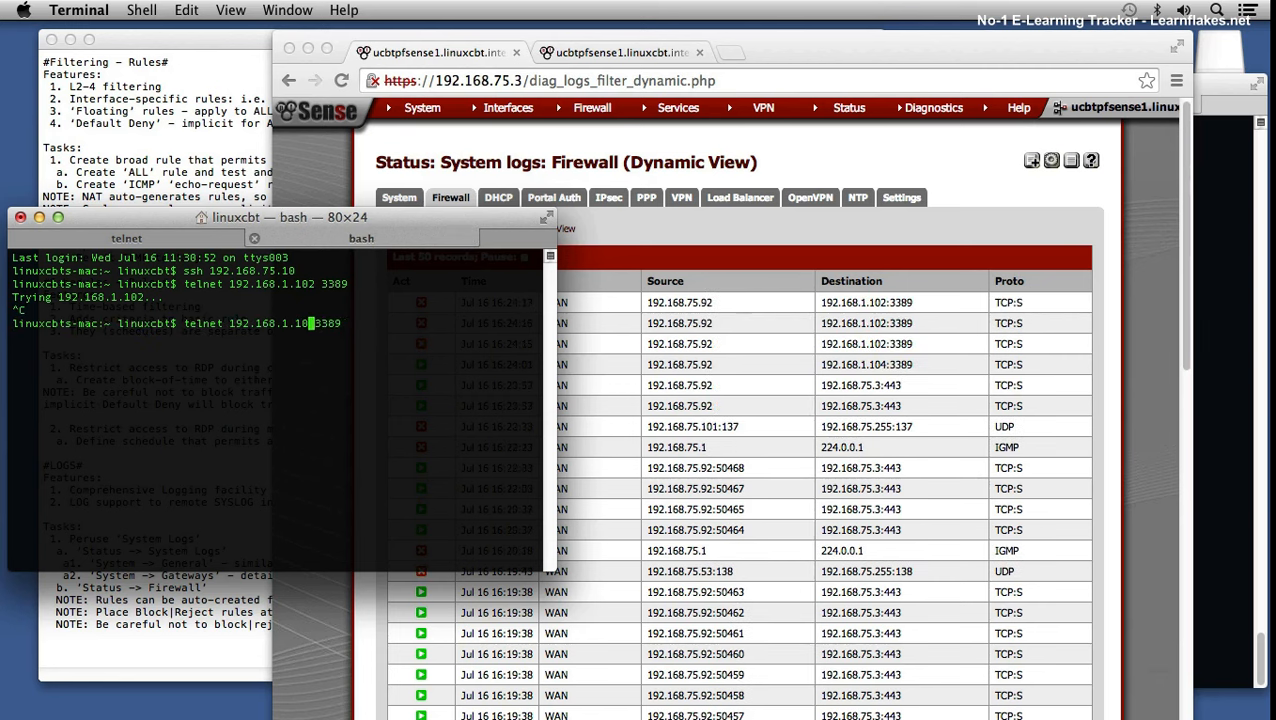
text(4)
key(Return)
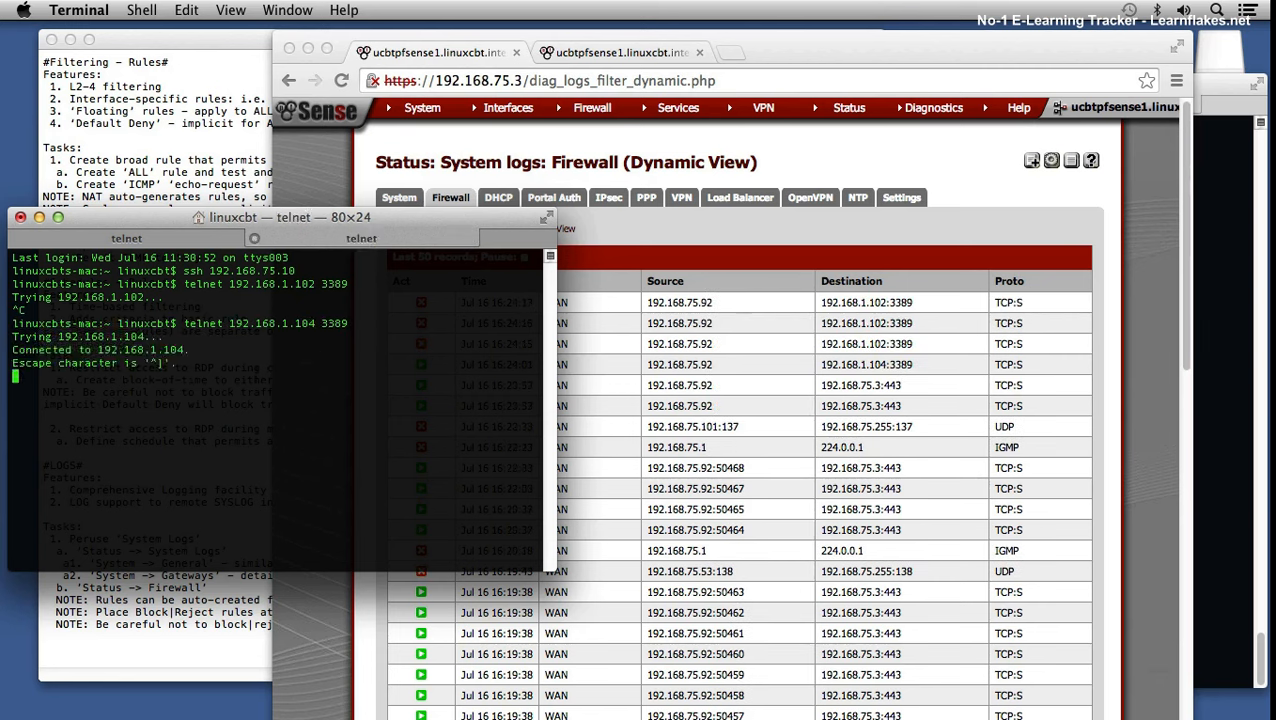
Step: Confirm in the live firewall log that 192.168.1.104 passed and 192.168.1.102 was blocked
click(946, 230)
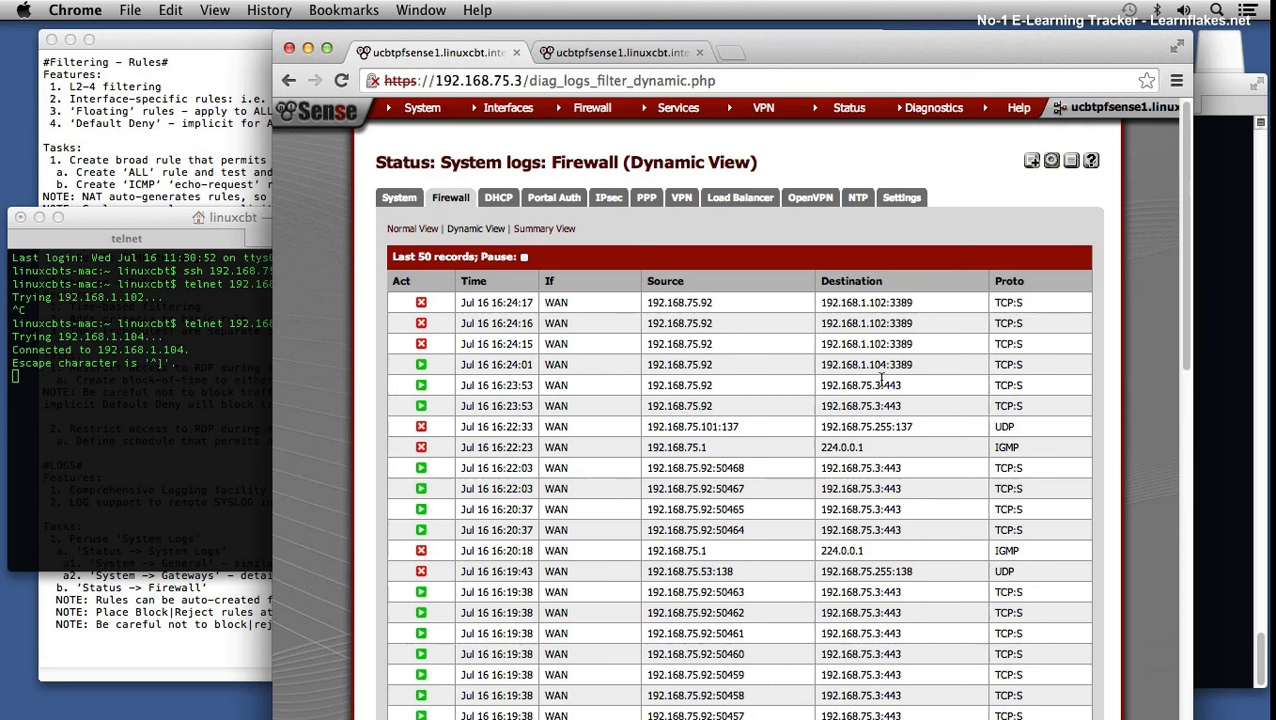
drag(858, 365, 911, 366)
drag(866, 344, 889, 344)
drag(868, 302, 889, 303)
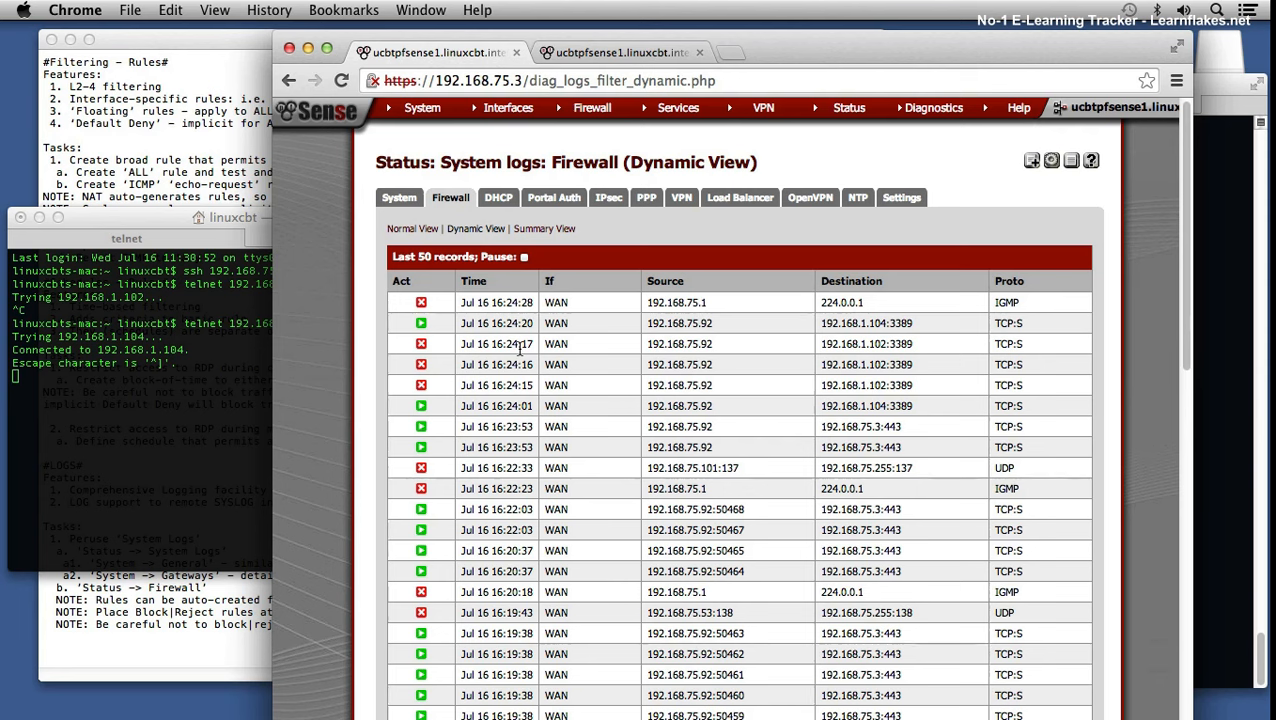
click(422, 306)
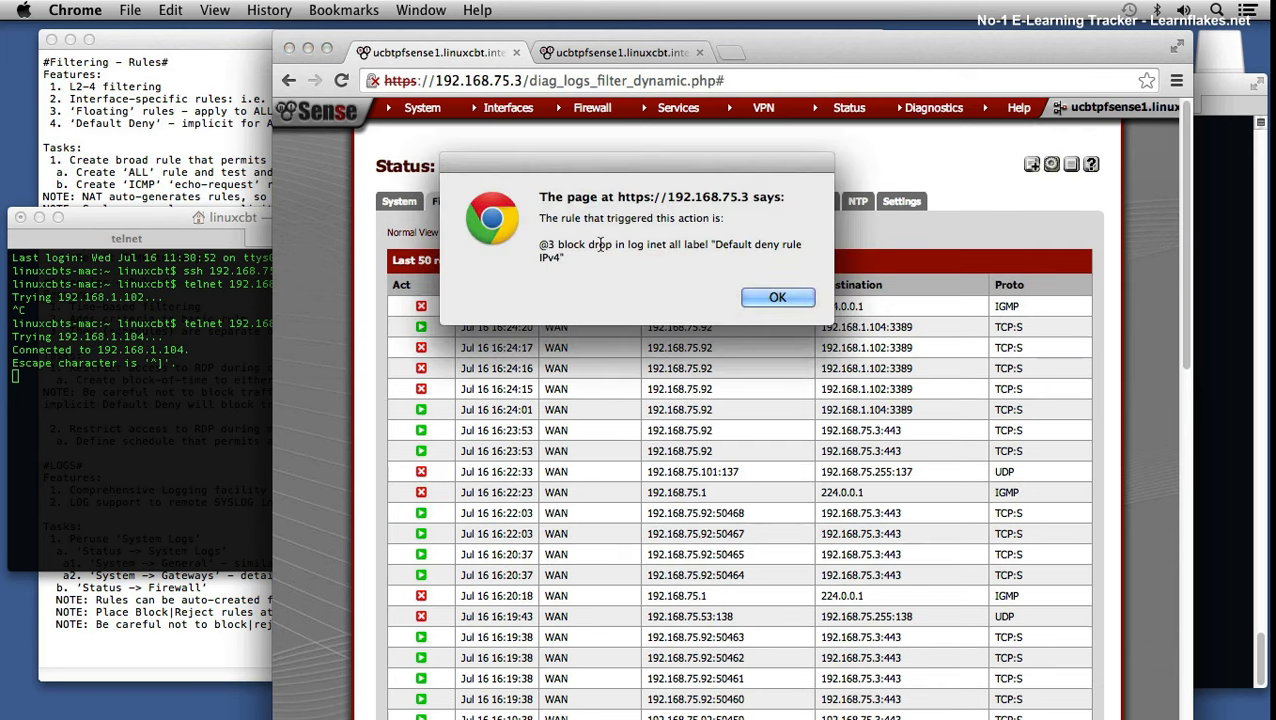
drag(716, 244, 783, 256)
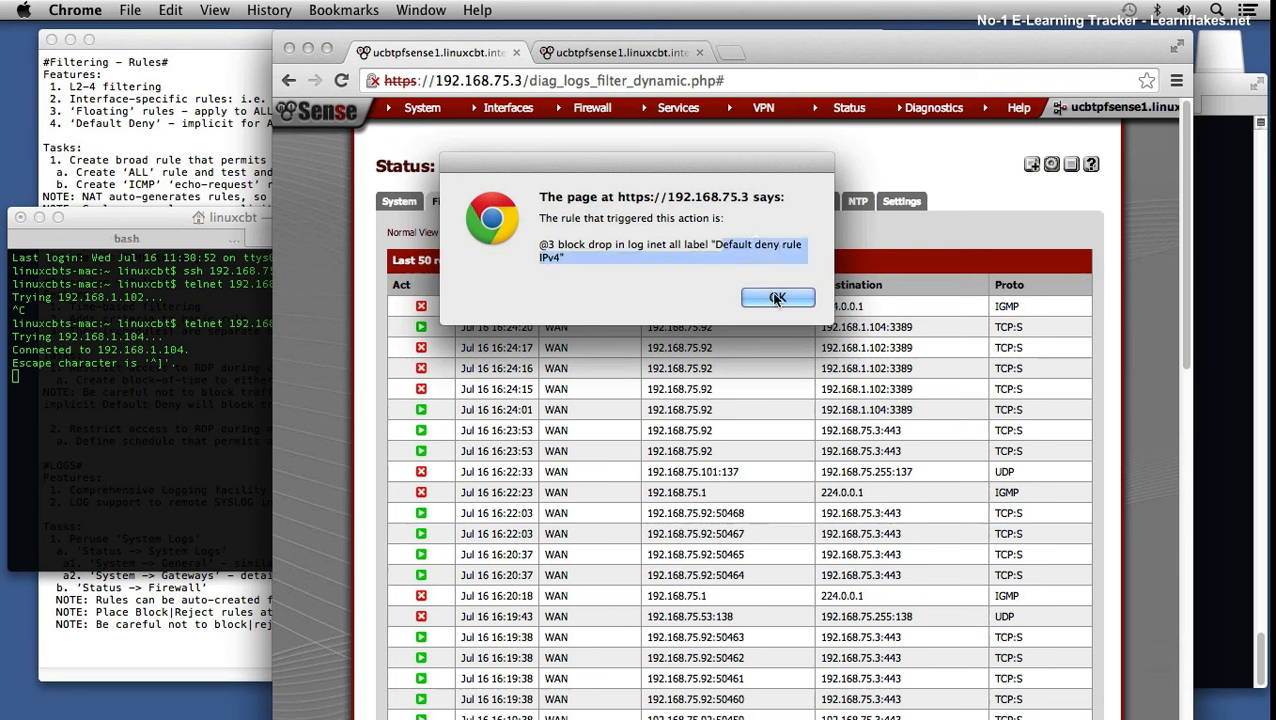
click(777, 297)
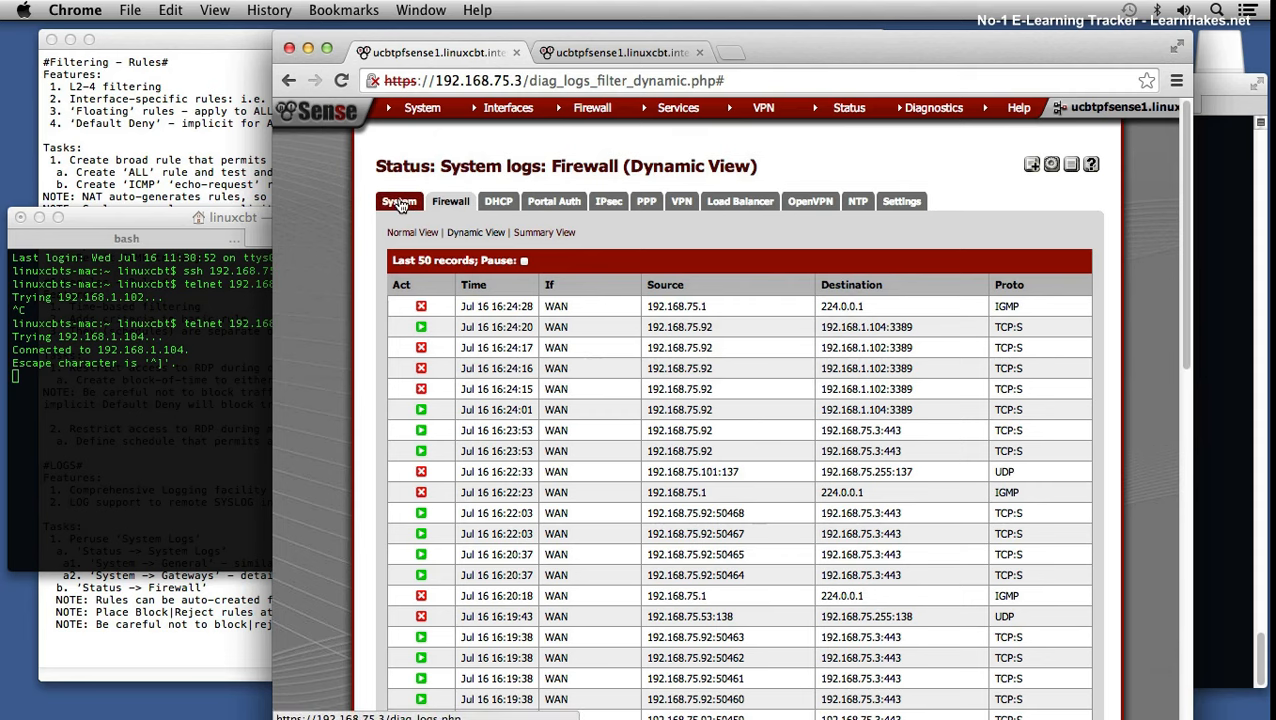
click(425, 233)
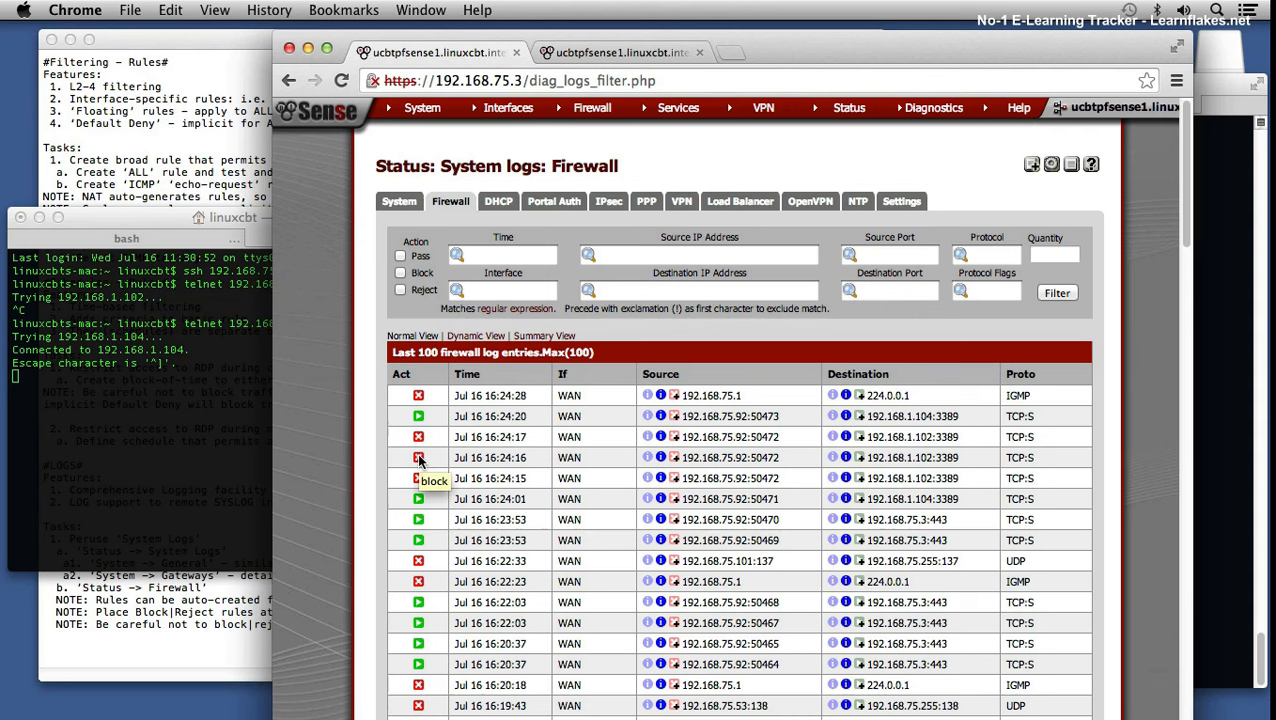
click(418, 397)
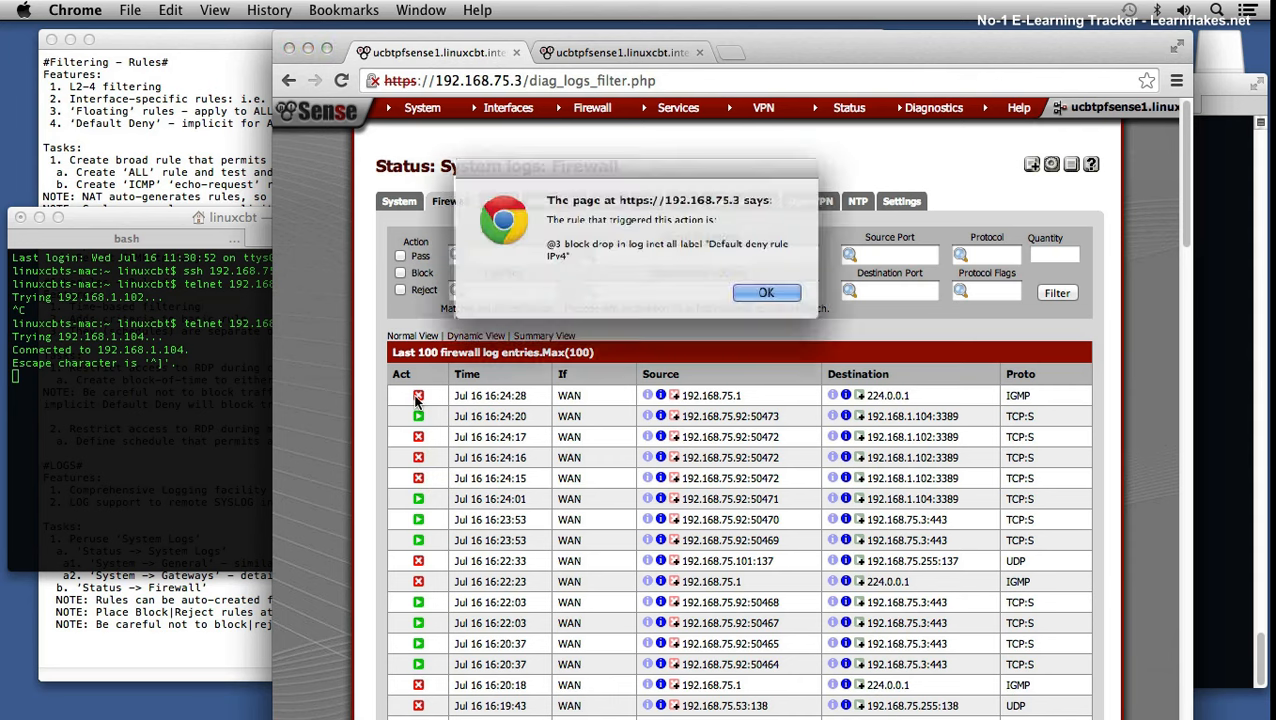
click(766, 297)
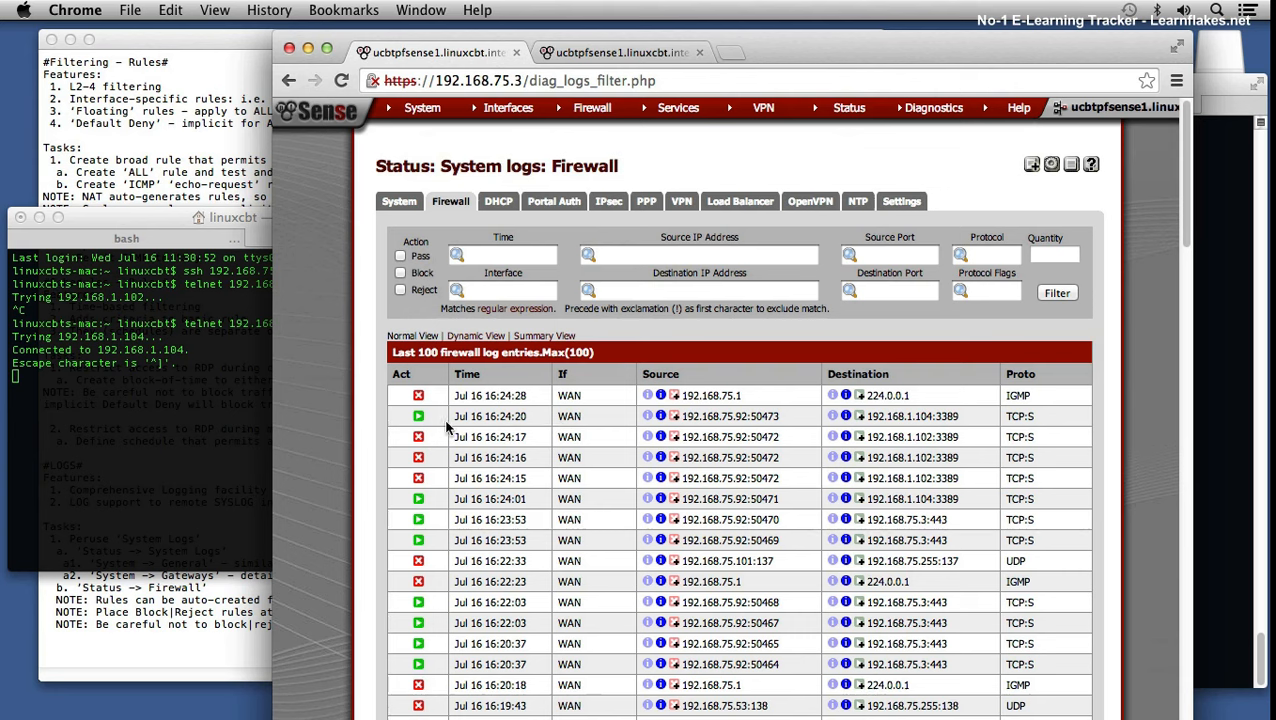
click(418, 418)
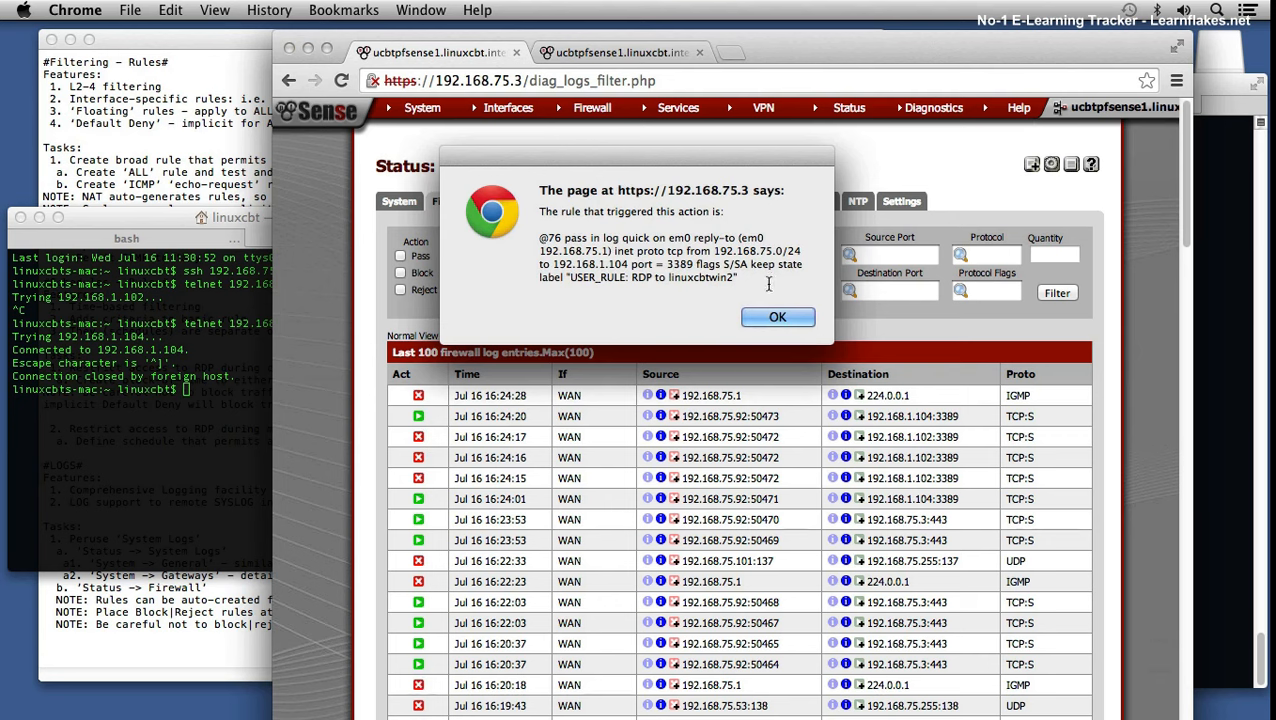
drag(734, 251, 806, 252)
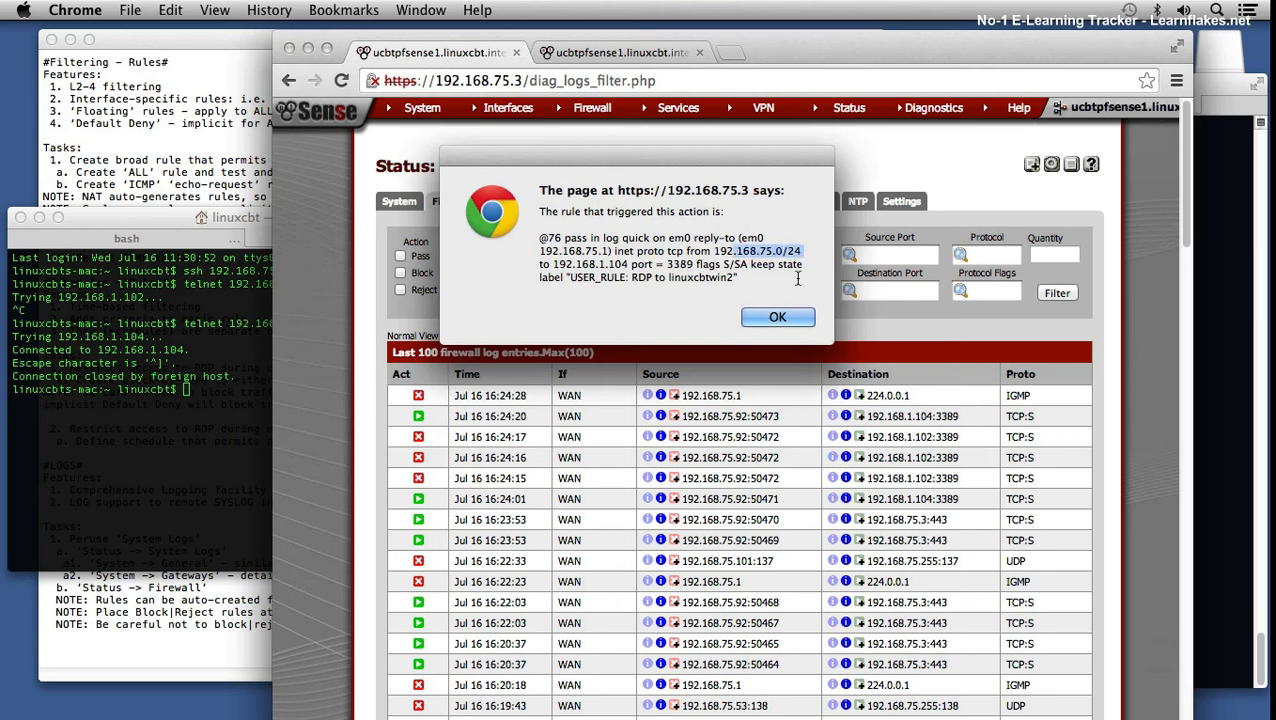
click(777, 318)
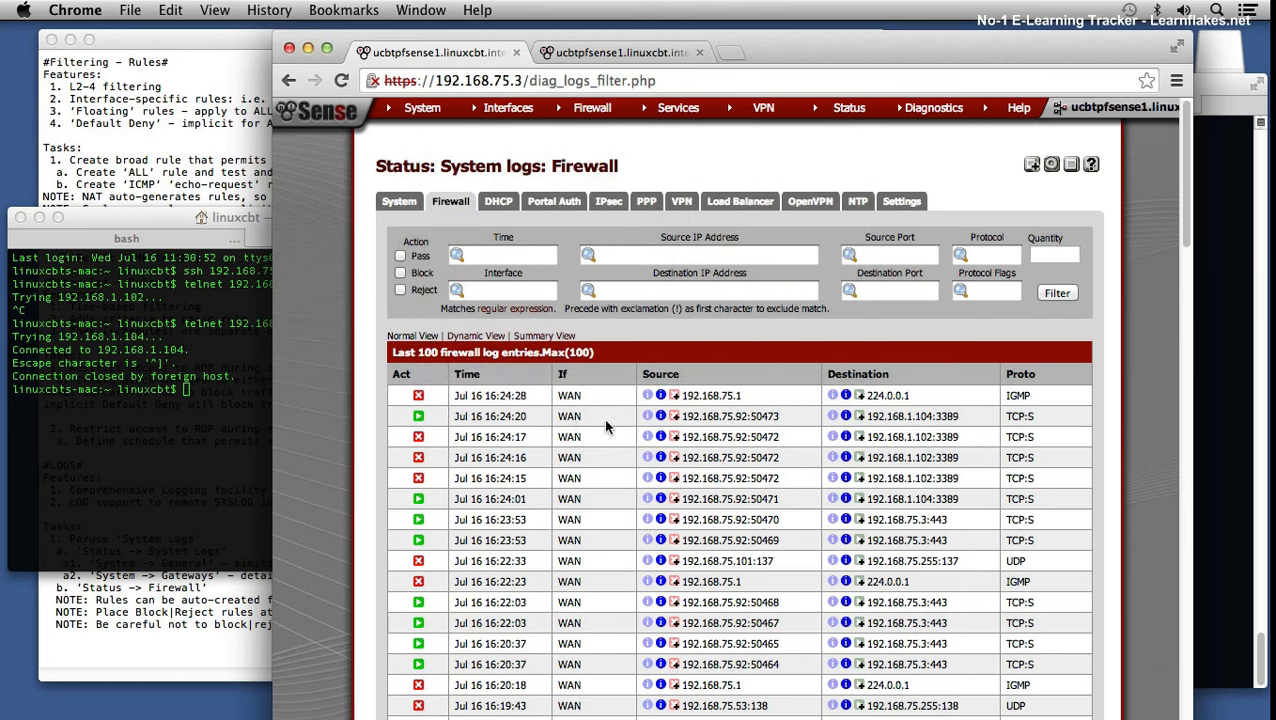
click(418, 437)
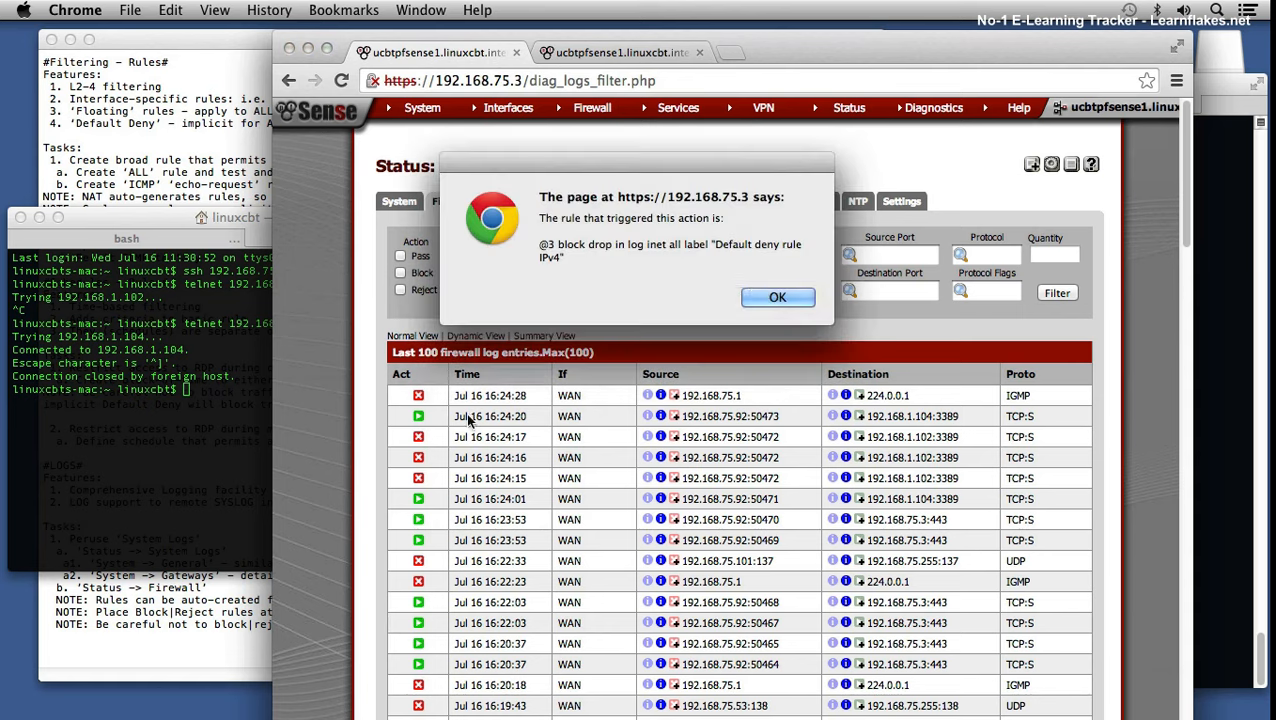
click(778, 297)
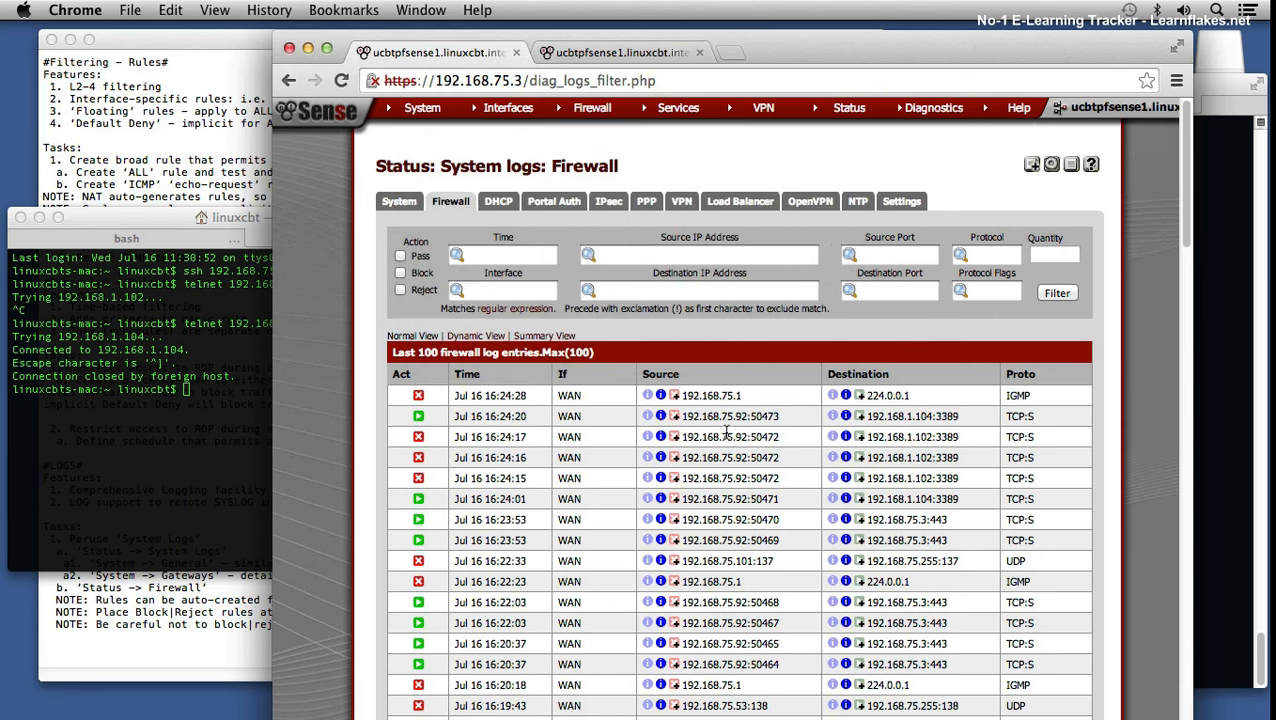
click(418, 603)
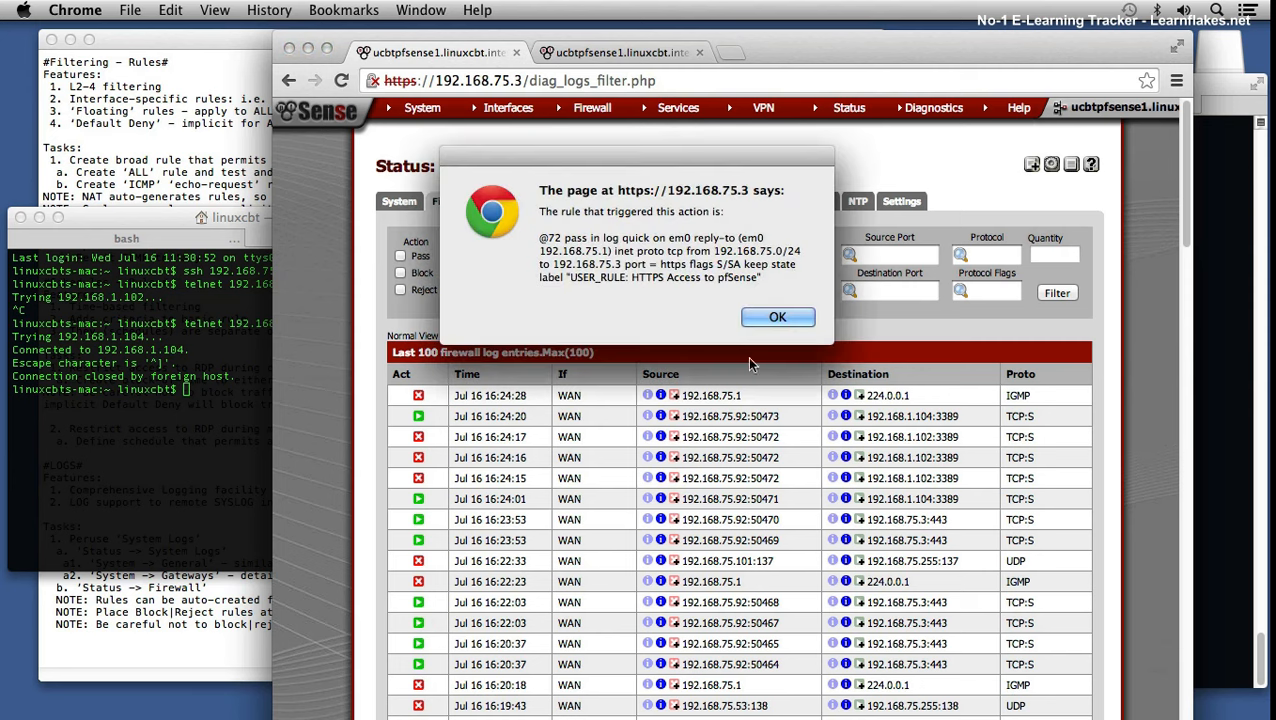
click(771, 320)
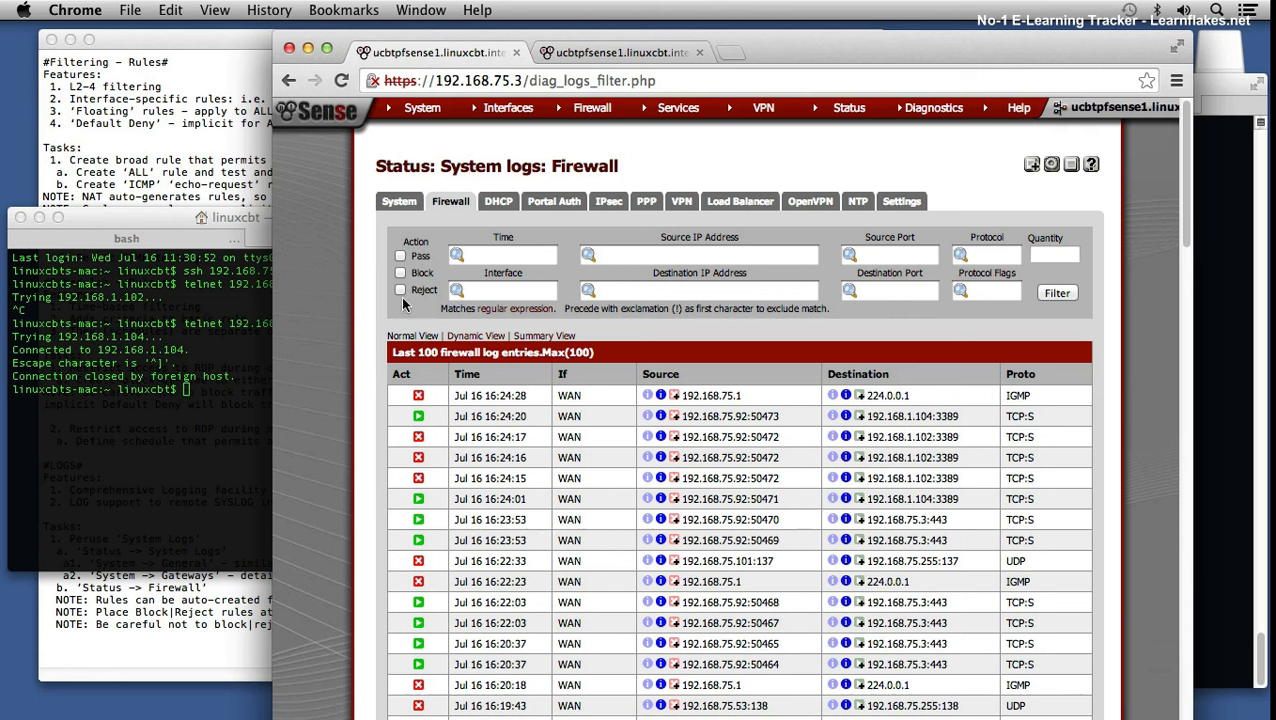
Step: Apply an em0 interface filter to the firewall log, then remove it
click(488, 289)
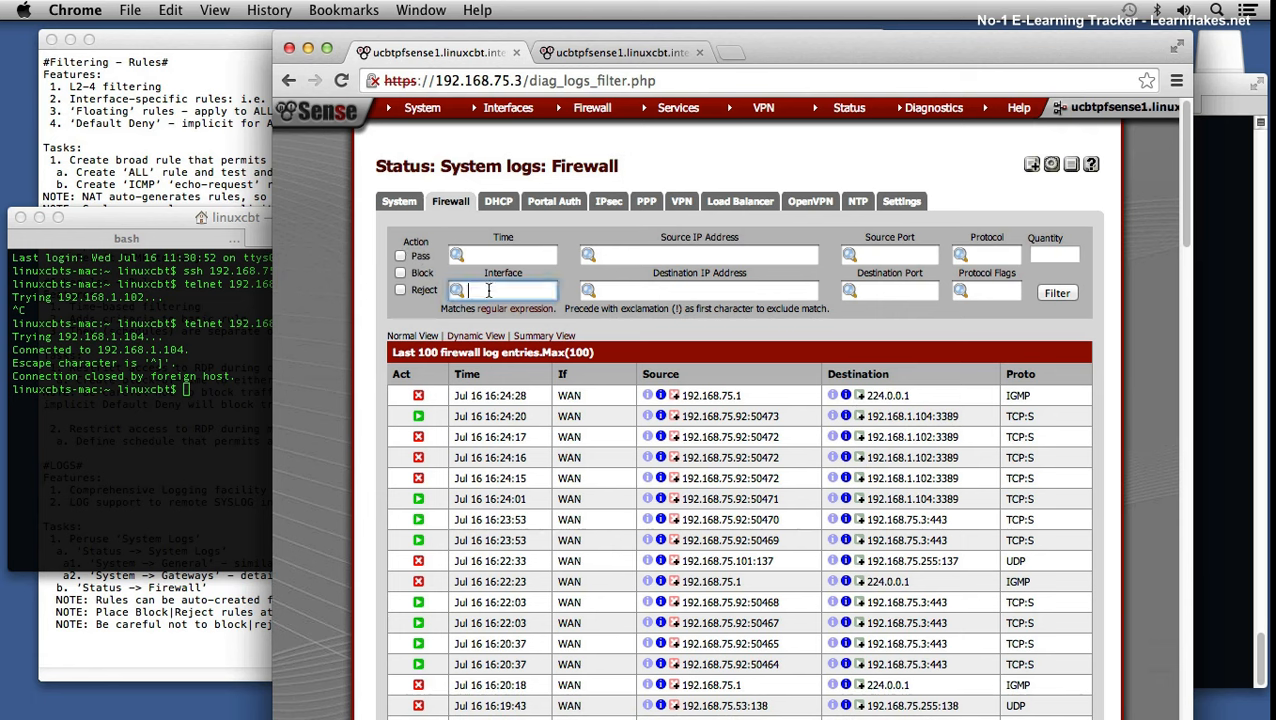
text(em0)
key(Return)
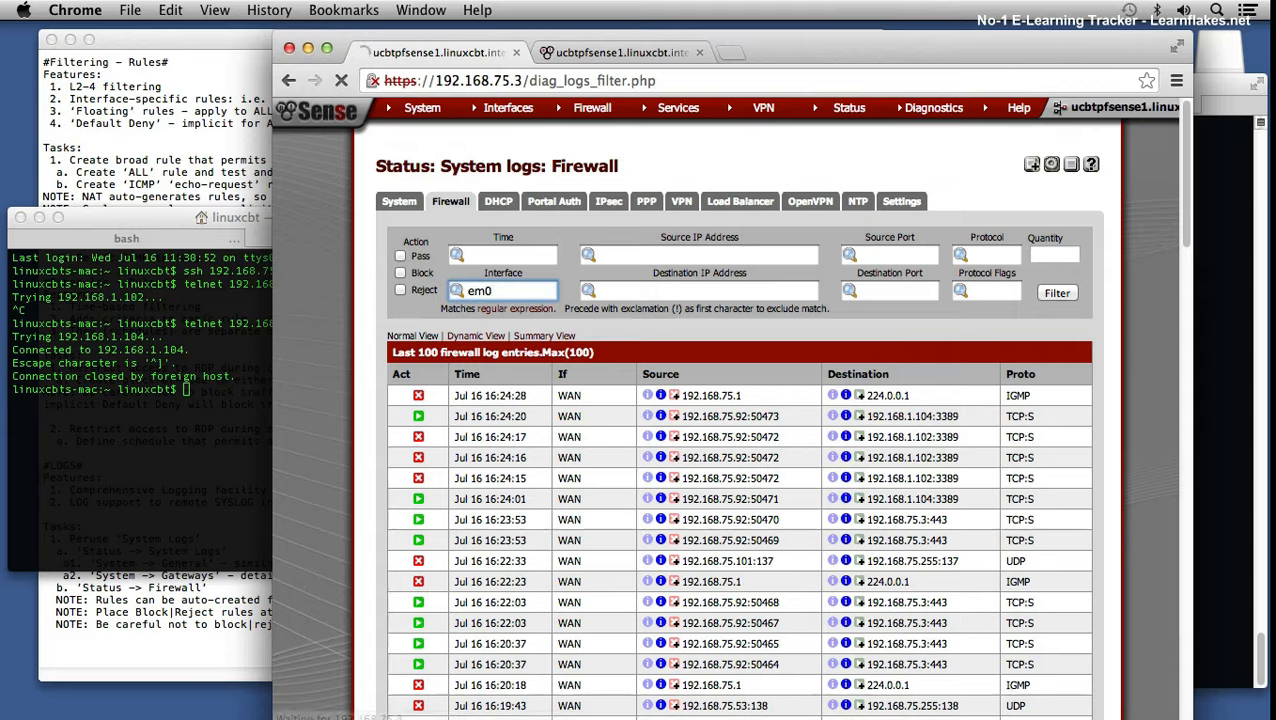
key(BackSpace)
key(BackSpace)
key(BackSpace)
key(Return)
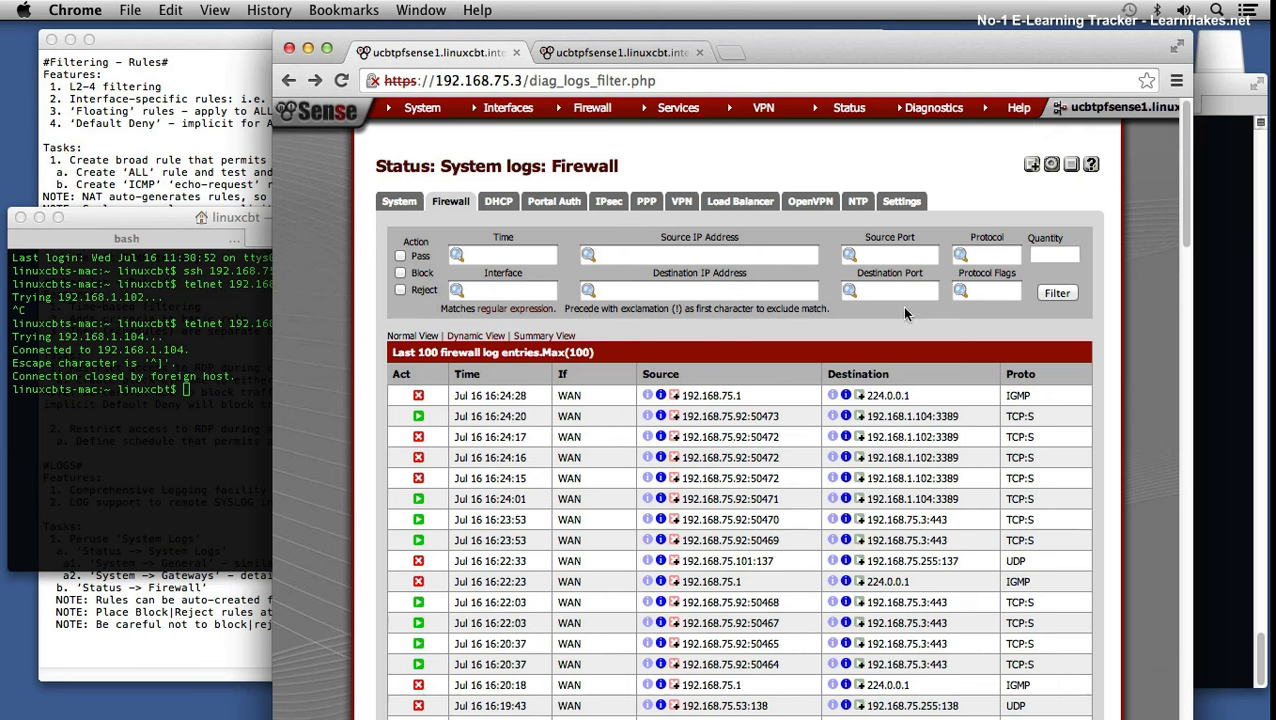
Step: Filter the firewall log by source IP 192.168.75.92
click(731, 252)
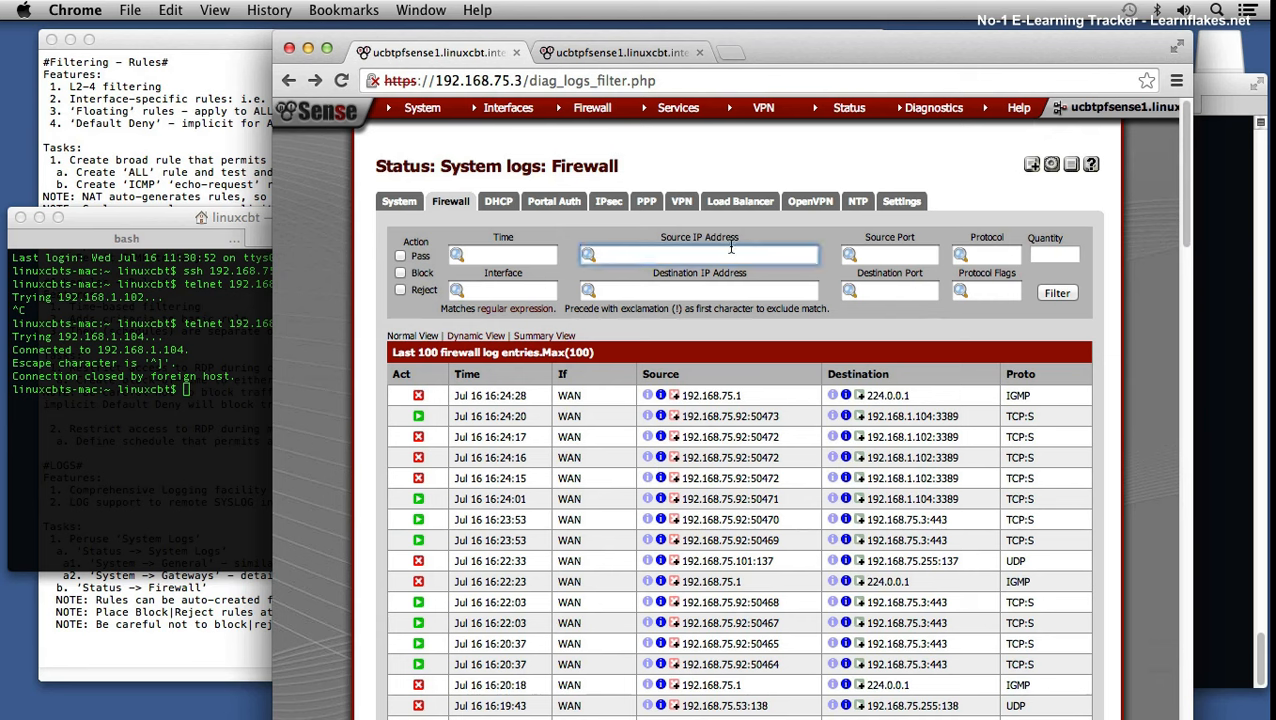
text(192.168.75.92)
key(Return)
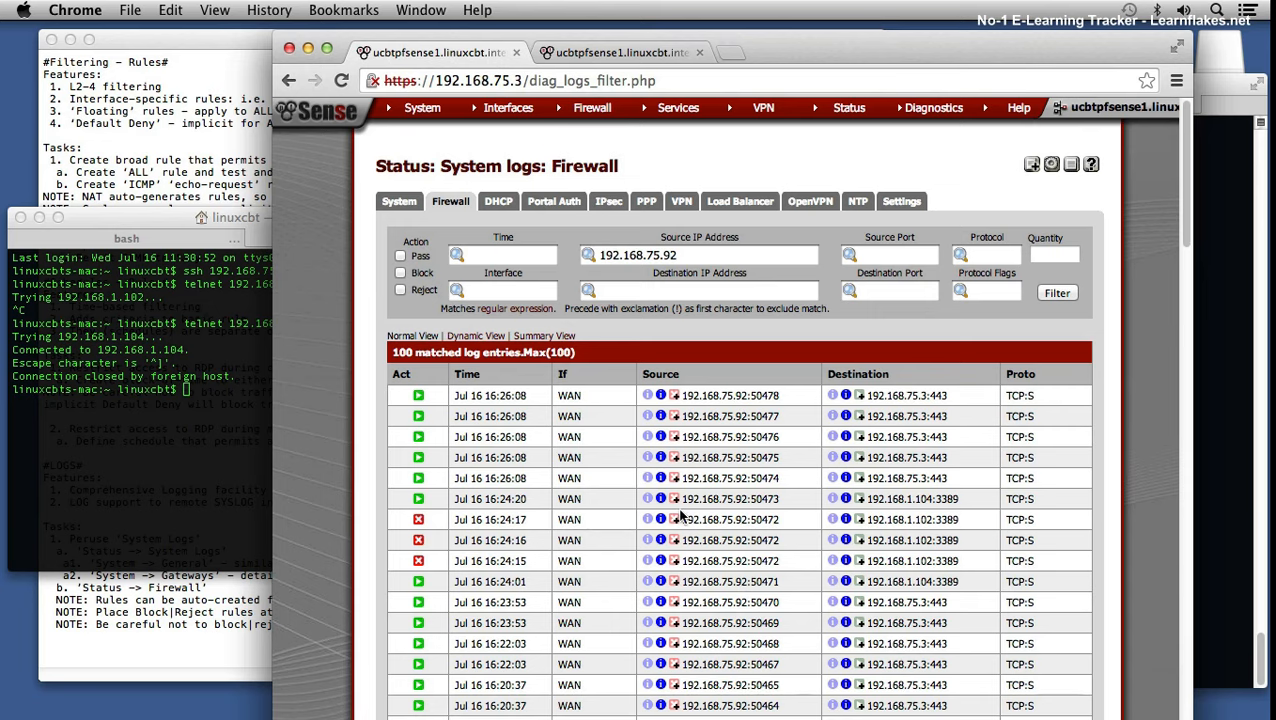
scroll(683, 514, down, 5)
scroll(683, 512, down, 4)
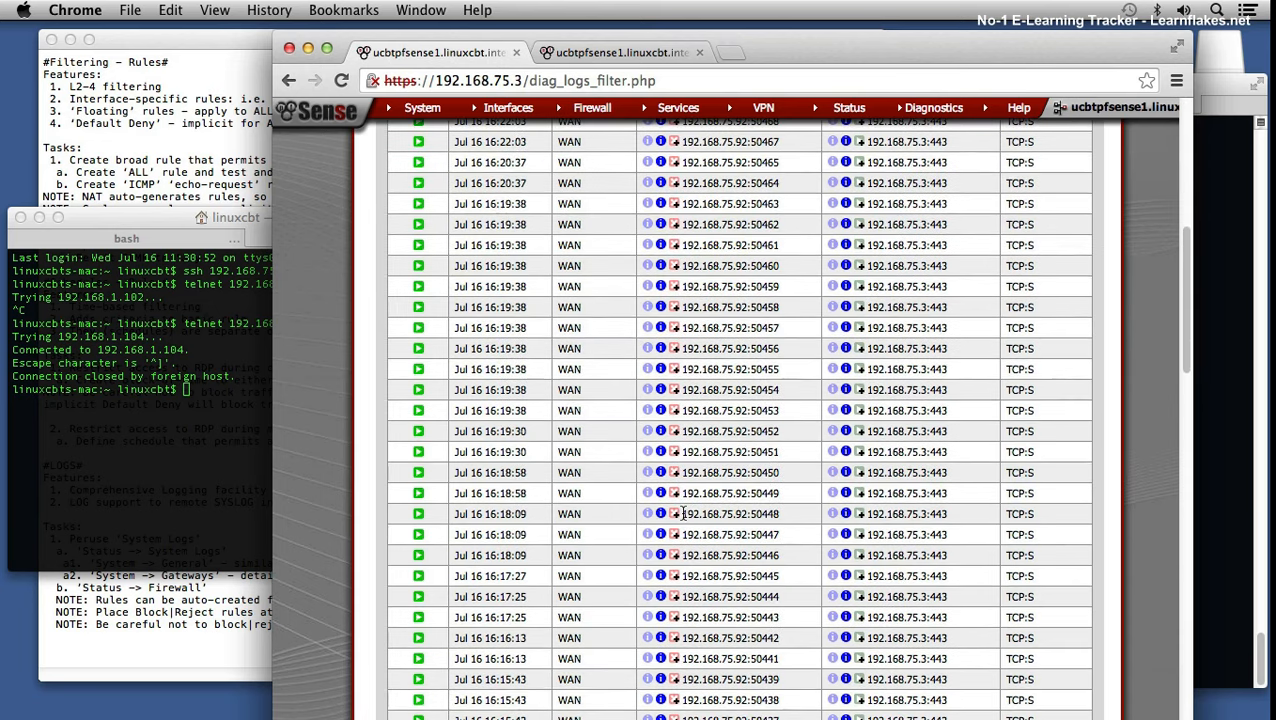
drag(1185, 348, 1217, 204)
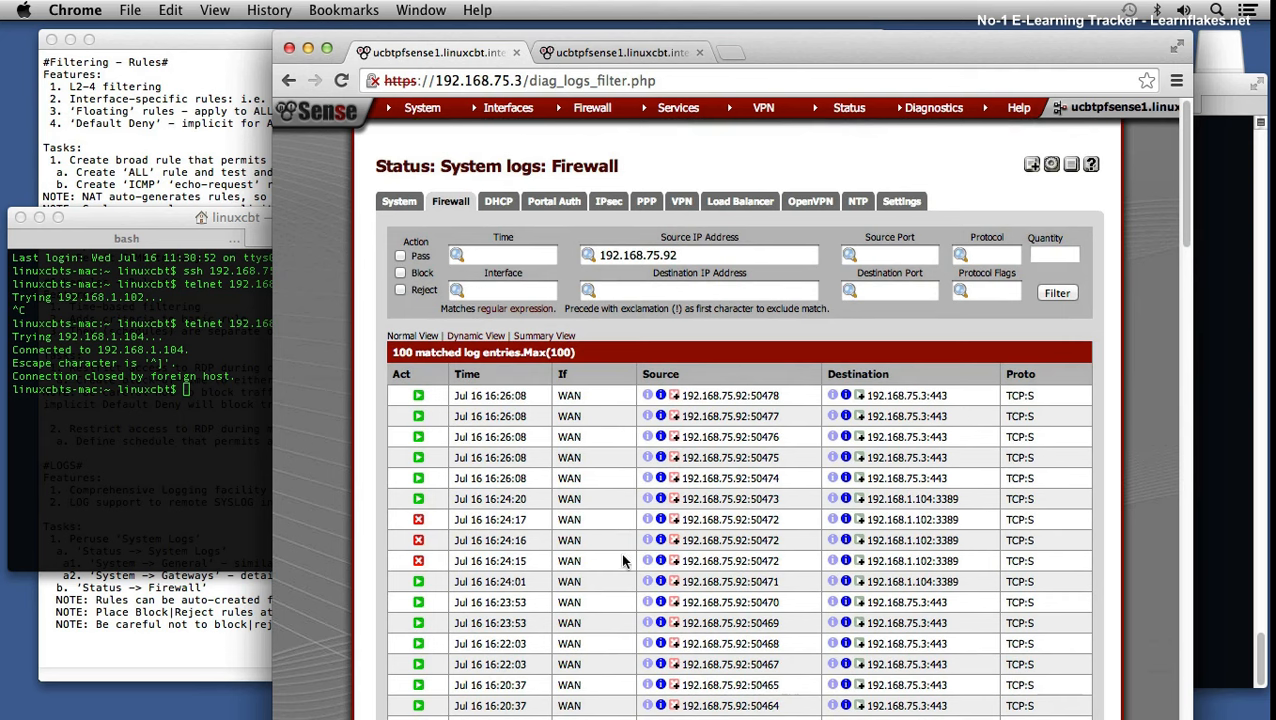
click(418, 519)
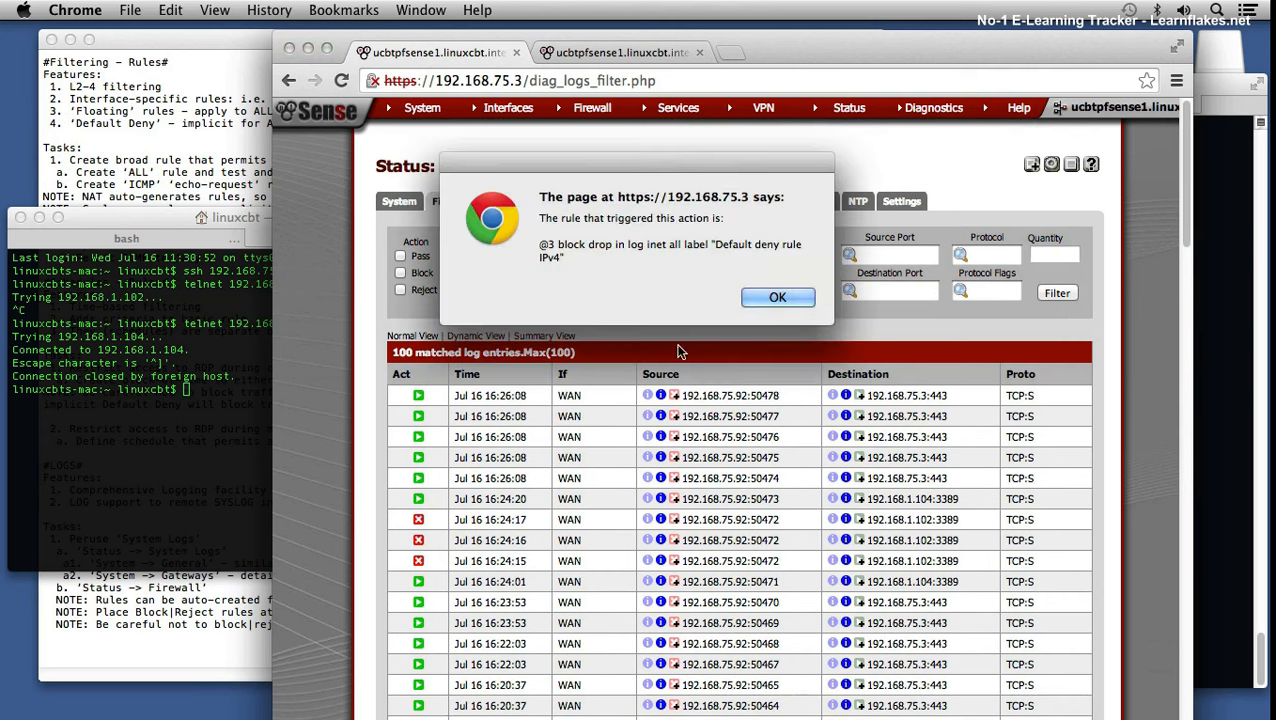
click(776, 299)
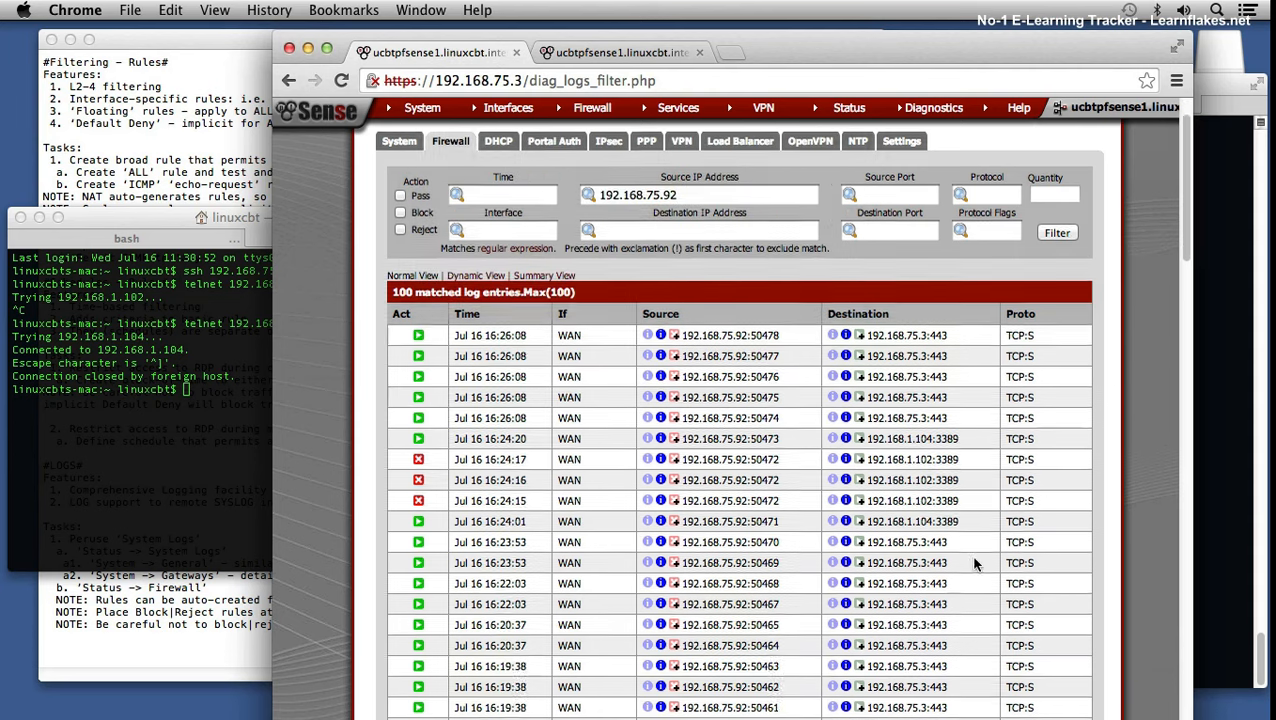
scroll(975, 563, down, 15)
scroll(975, 567, down, 10)
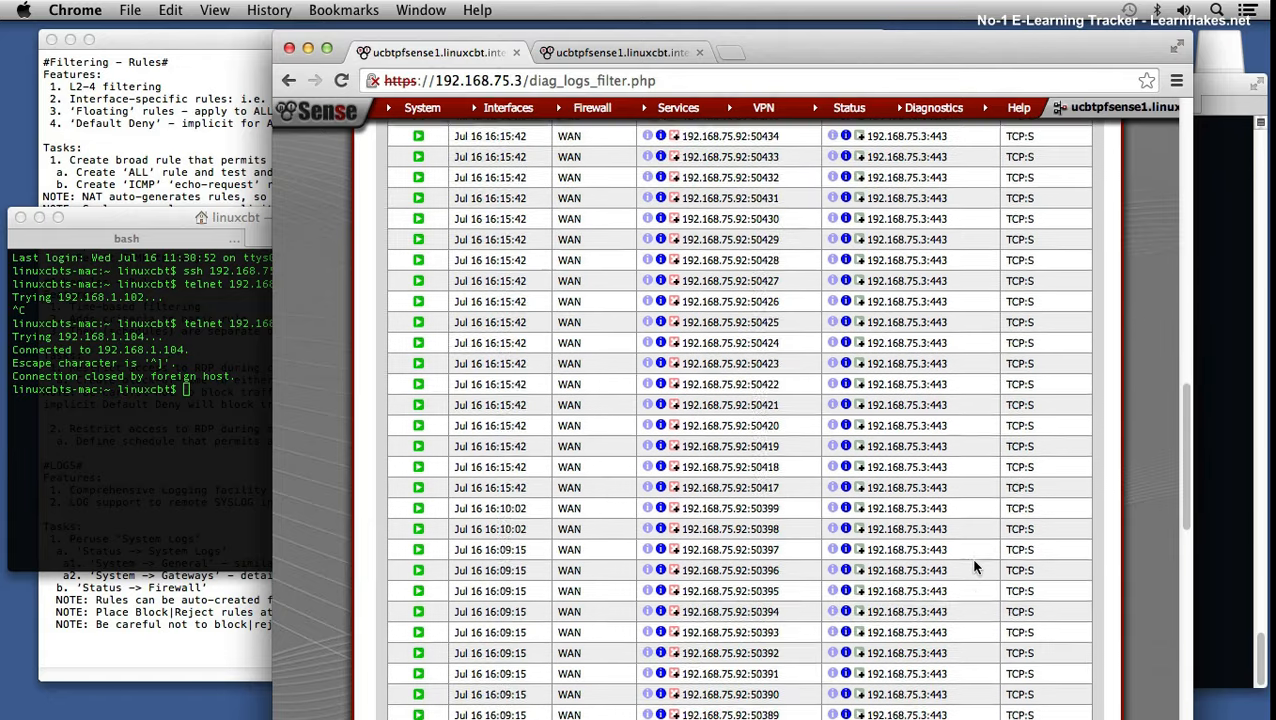
scroll(976, 564, up, 15)
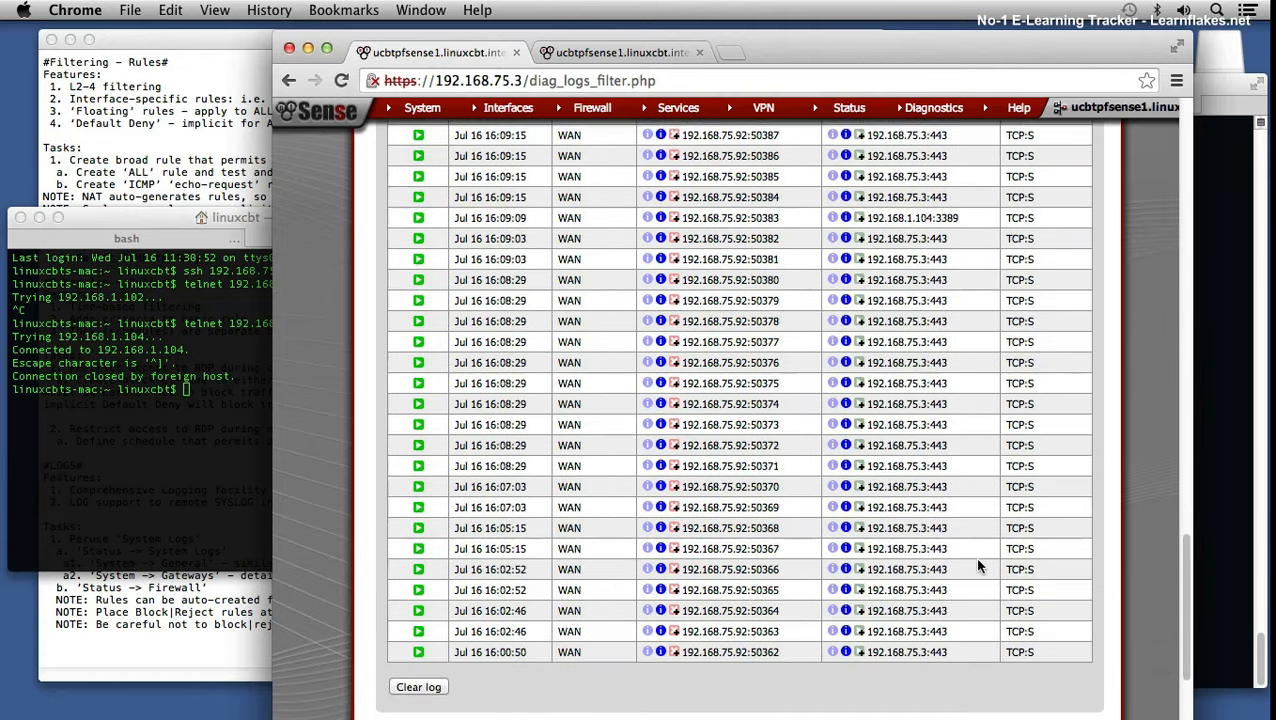
scroll(975, 564, up, 5)
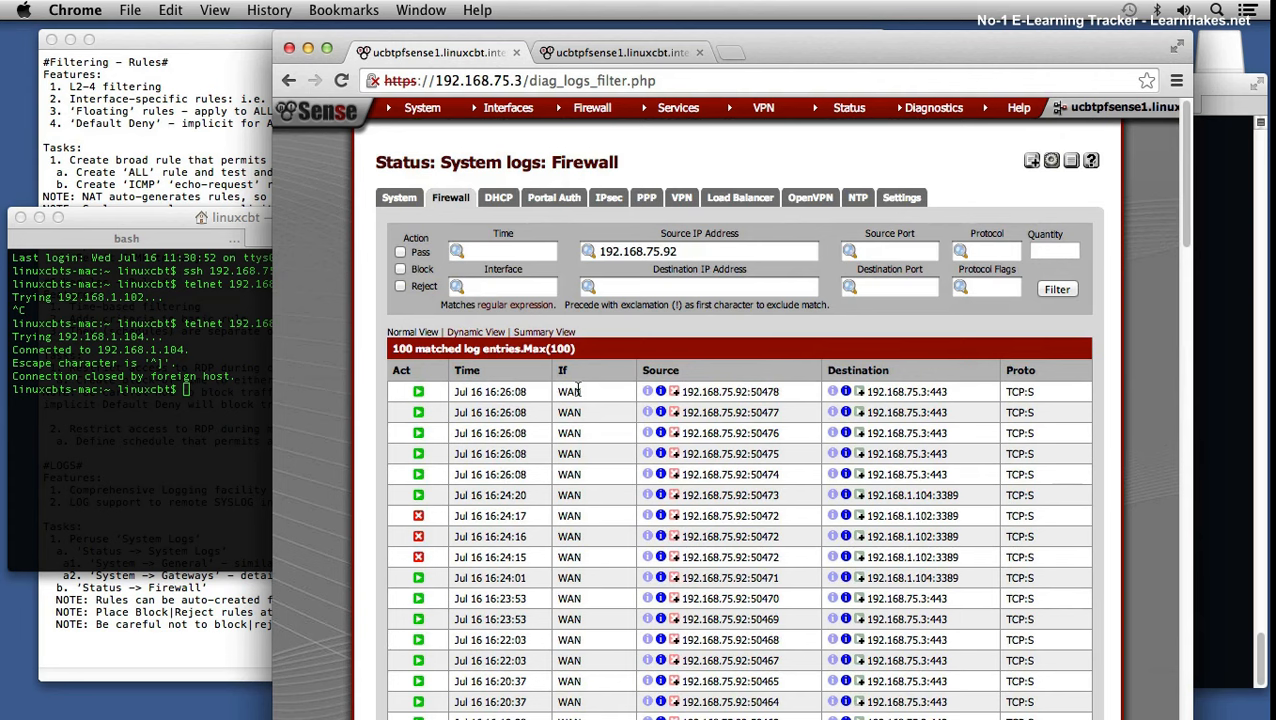
scroll(749, 385, down, 20)
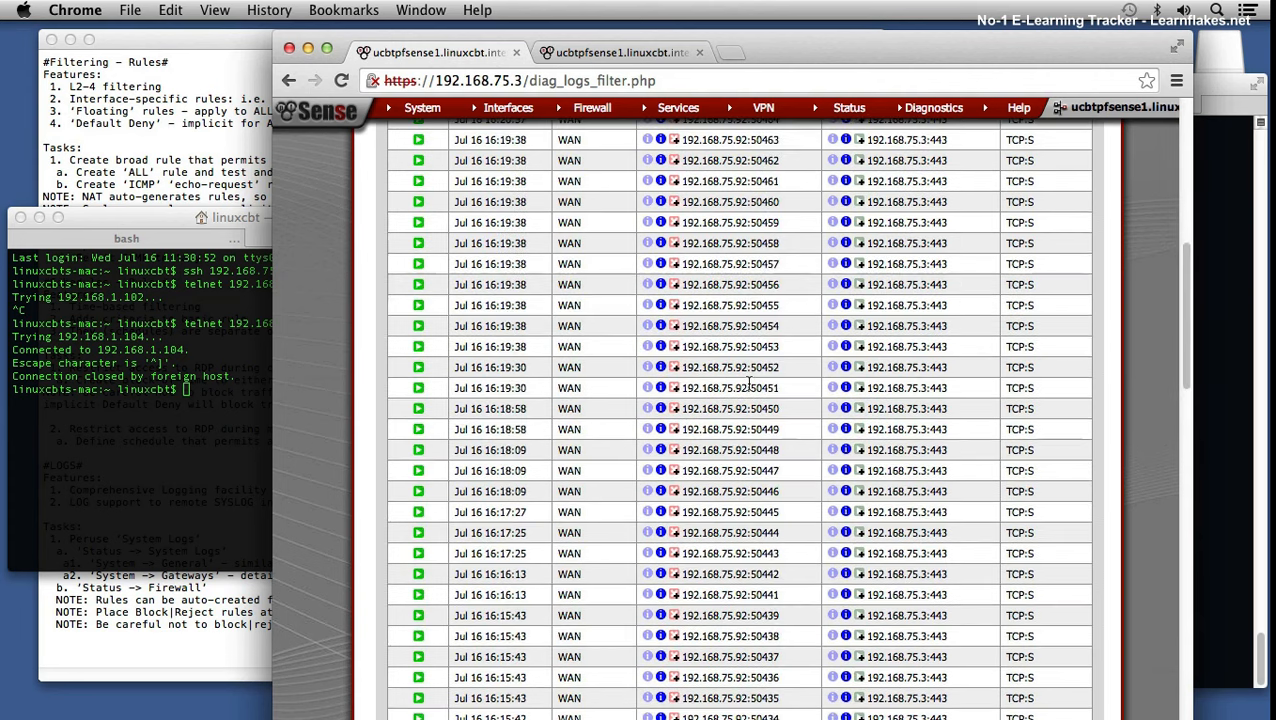
scroll(750, 385, down, 3)
scroll(750, 385, up, 20)
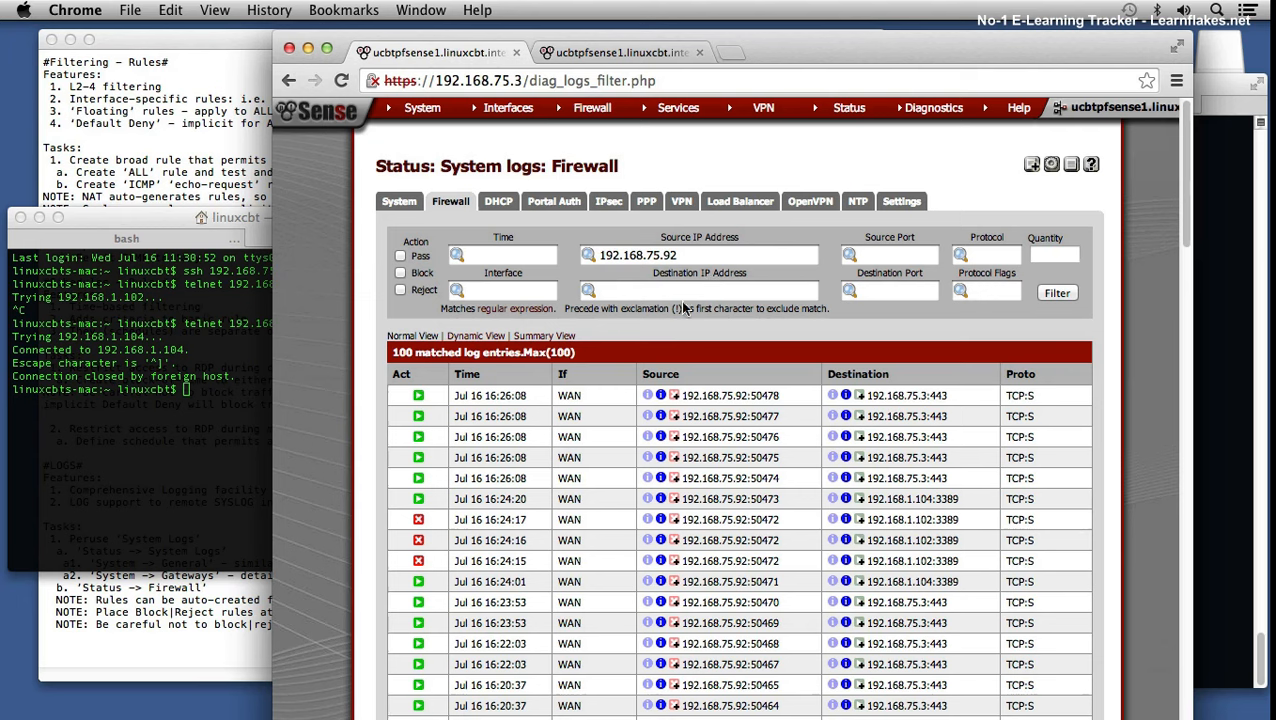
Step: Change the source filter to !192.168.75.92 and review the remaining entries
click(599, 256)
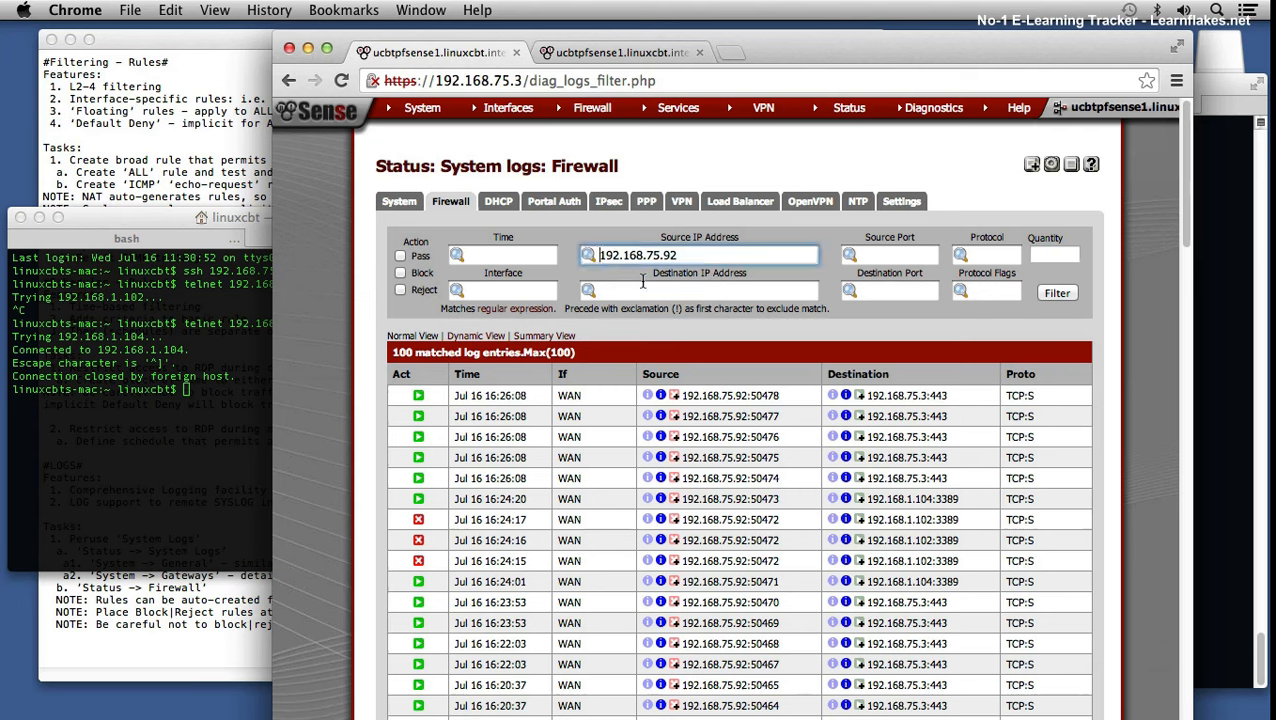
text(!)
click(1055, 292)
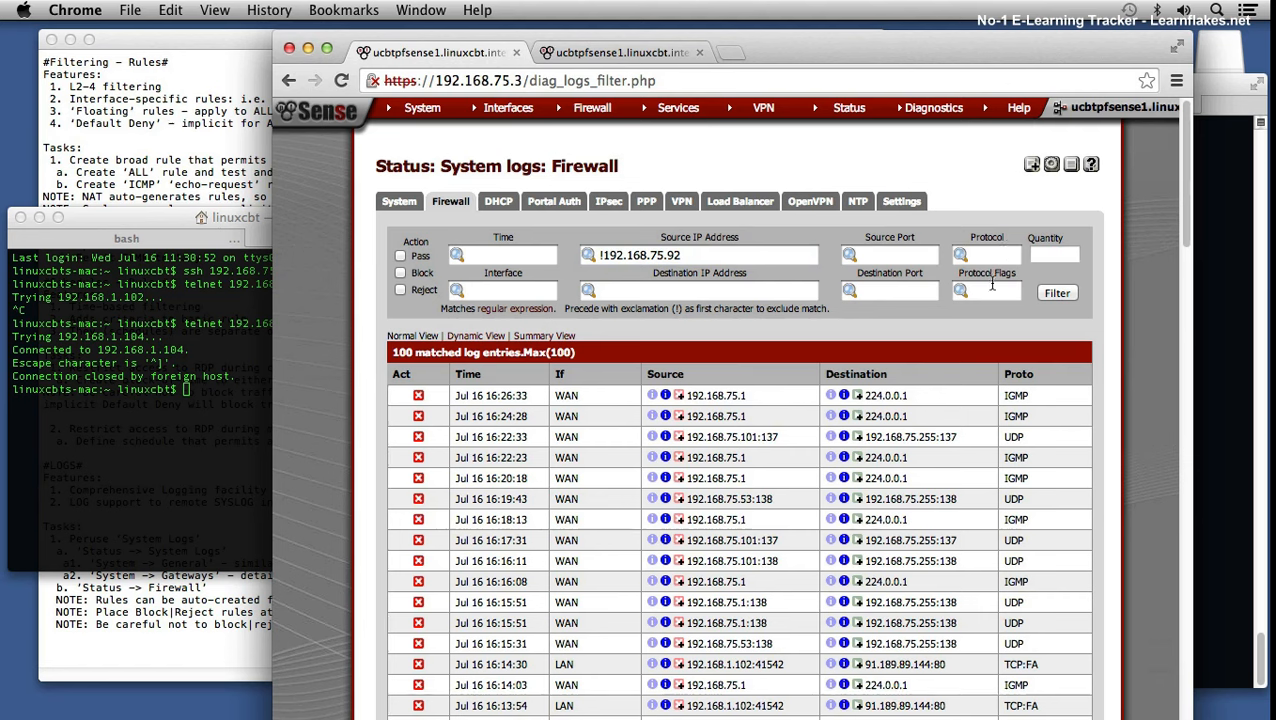
click(850, 254)
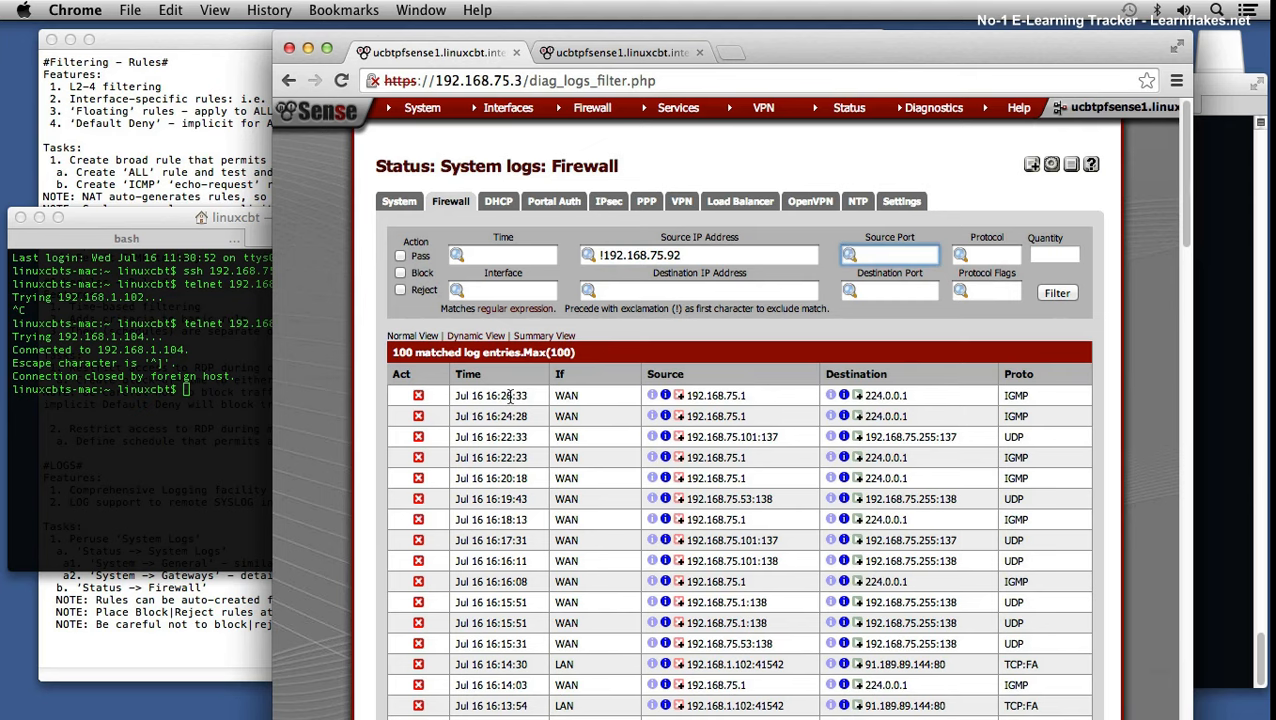
scroll(530, 410, down, 10)
scroll(565, 424, down, 5)
scroll(570, 426, up, 15)
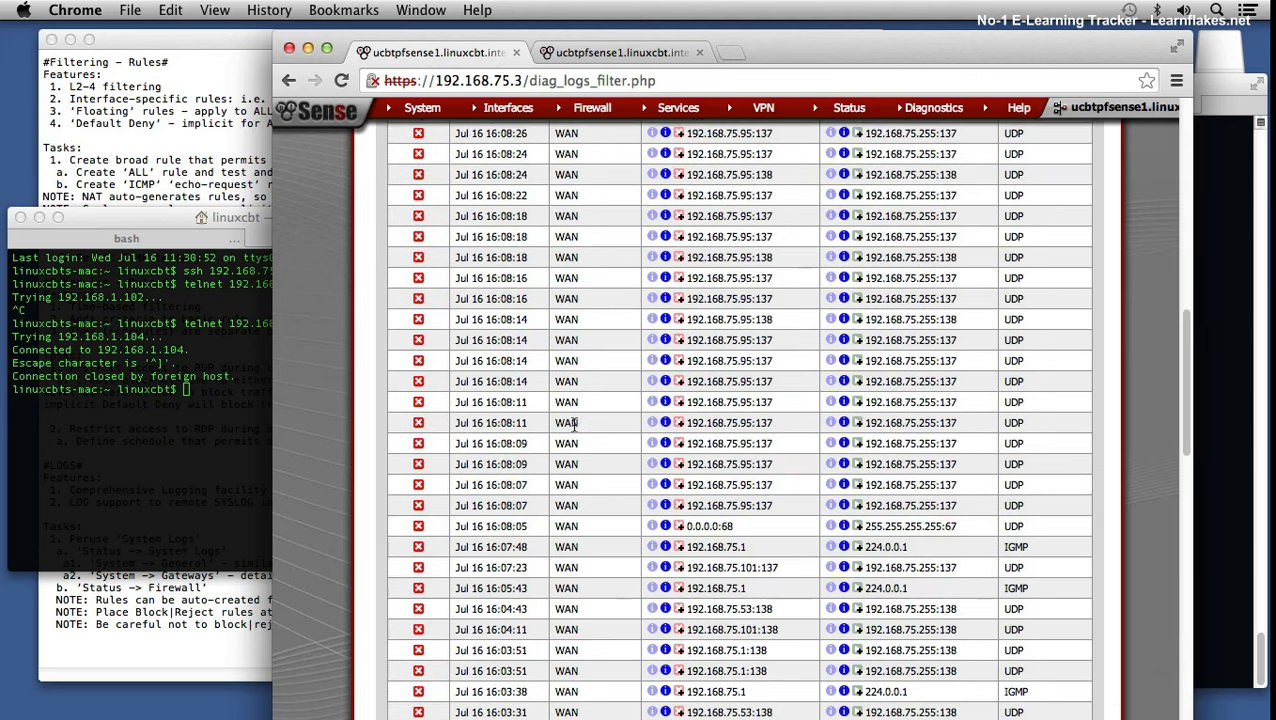
scroll(583, 432, up, 5)
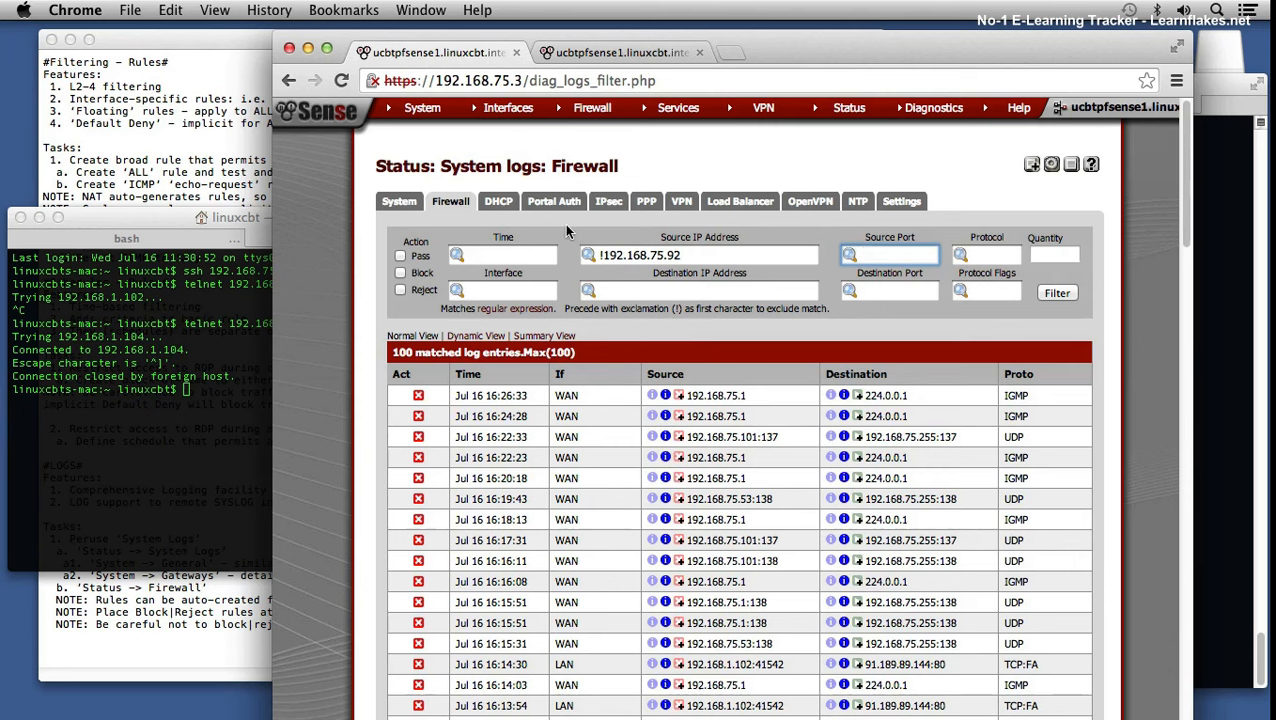
Step: Leave the DHCP and General logs and open DHCP Leases showing all configured leases
click(498, 202)
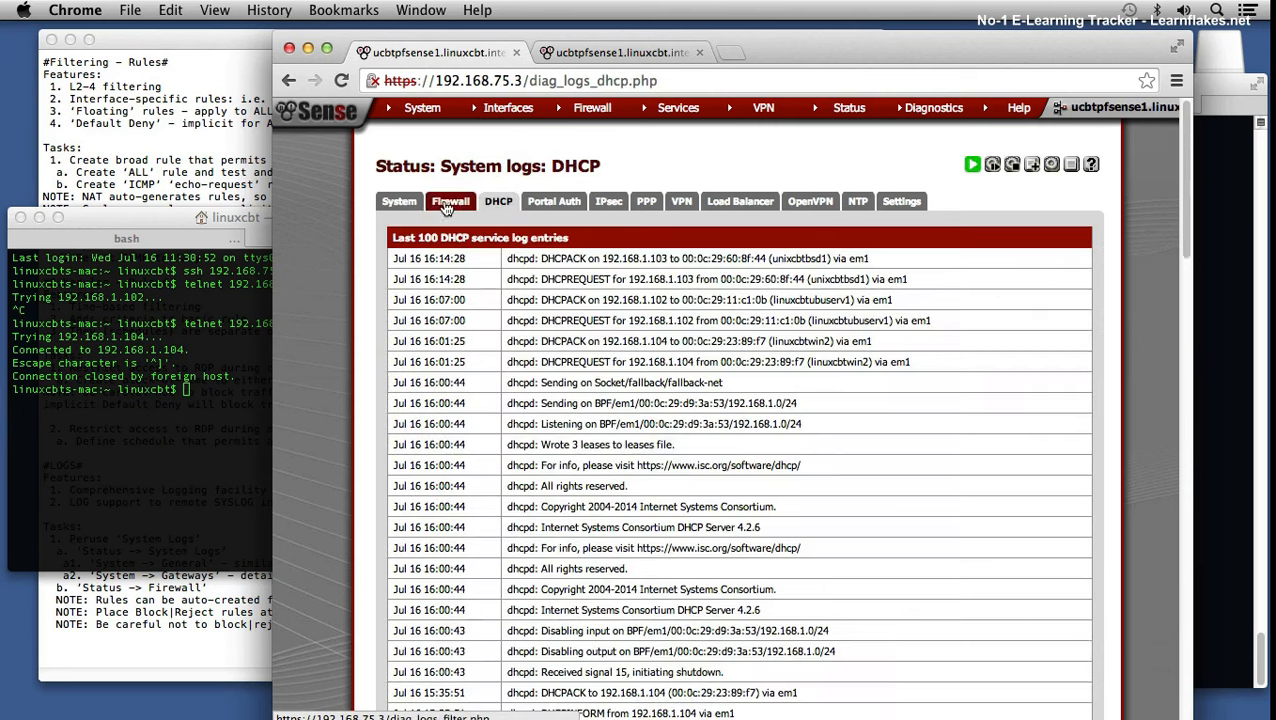
click(400, 202)
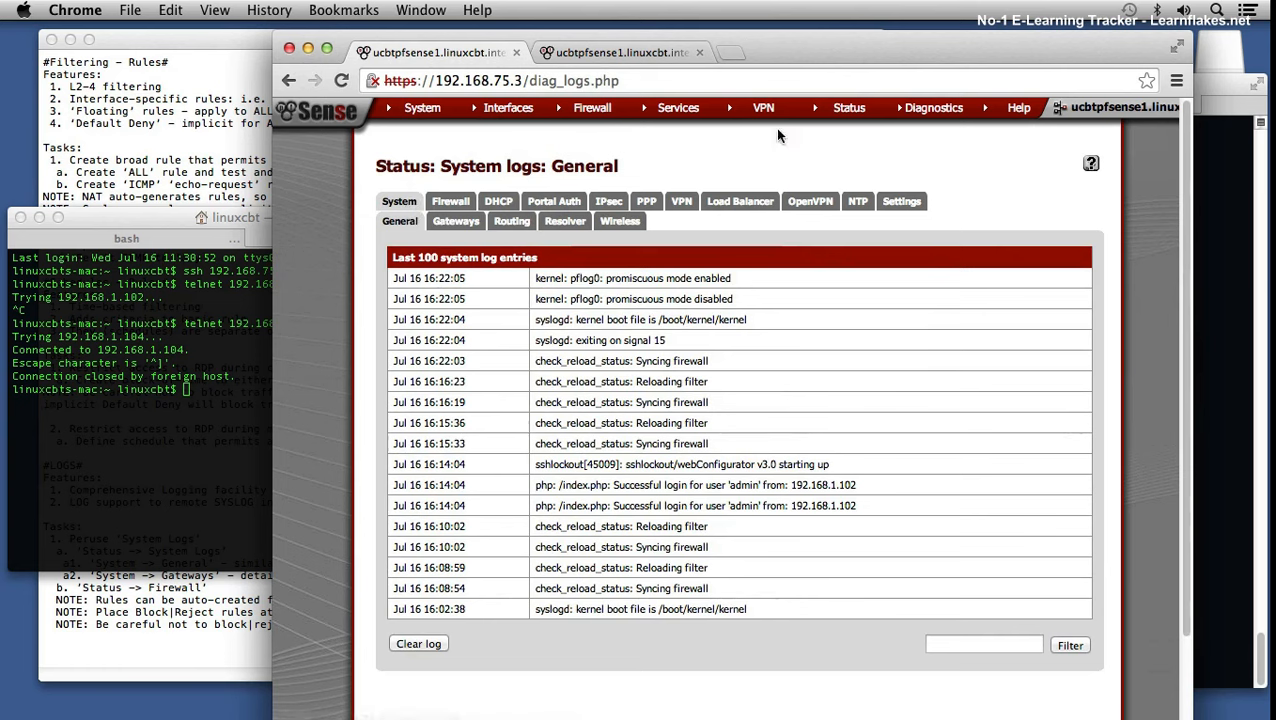
mouse_move(852, 112)
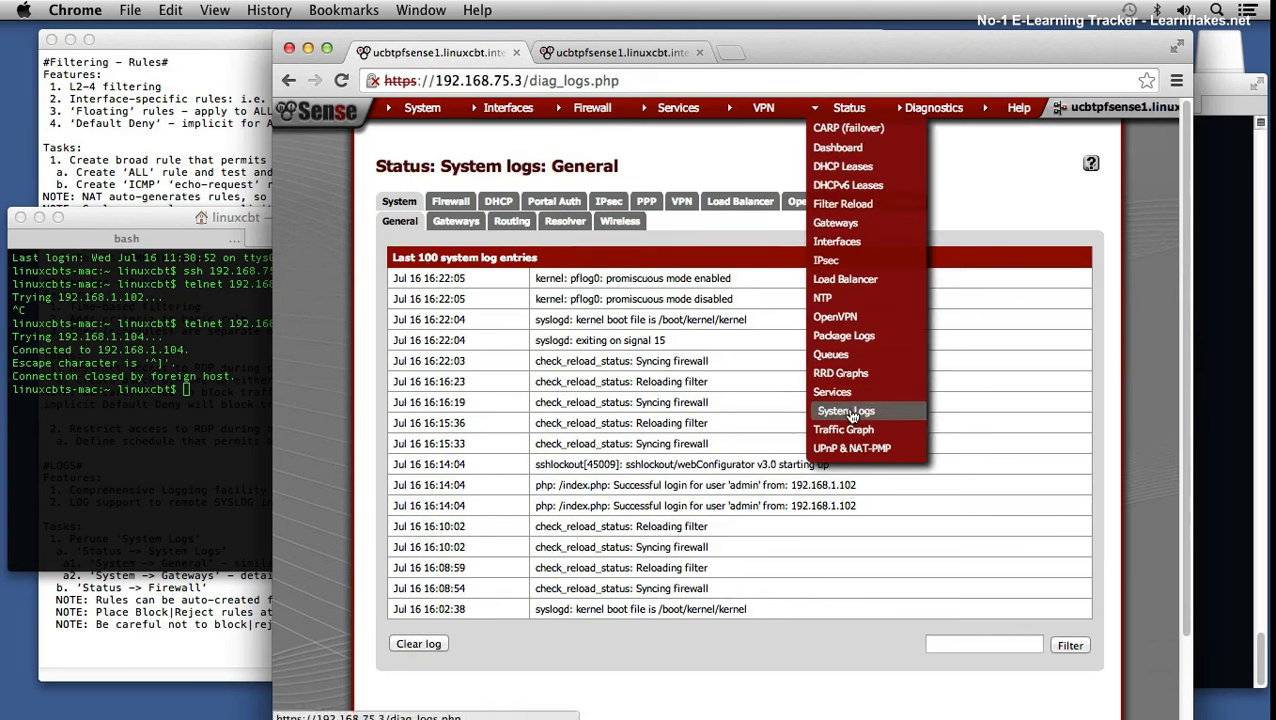
click(848, 168)
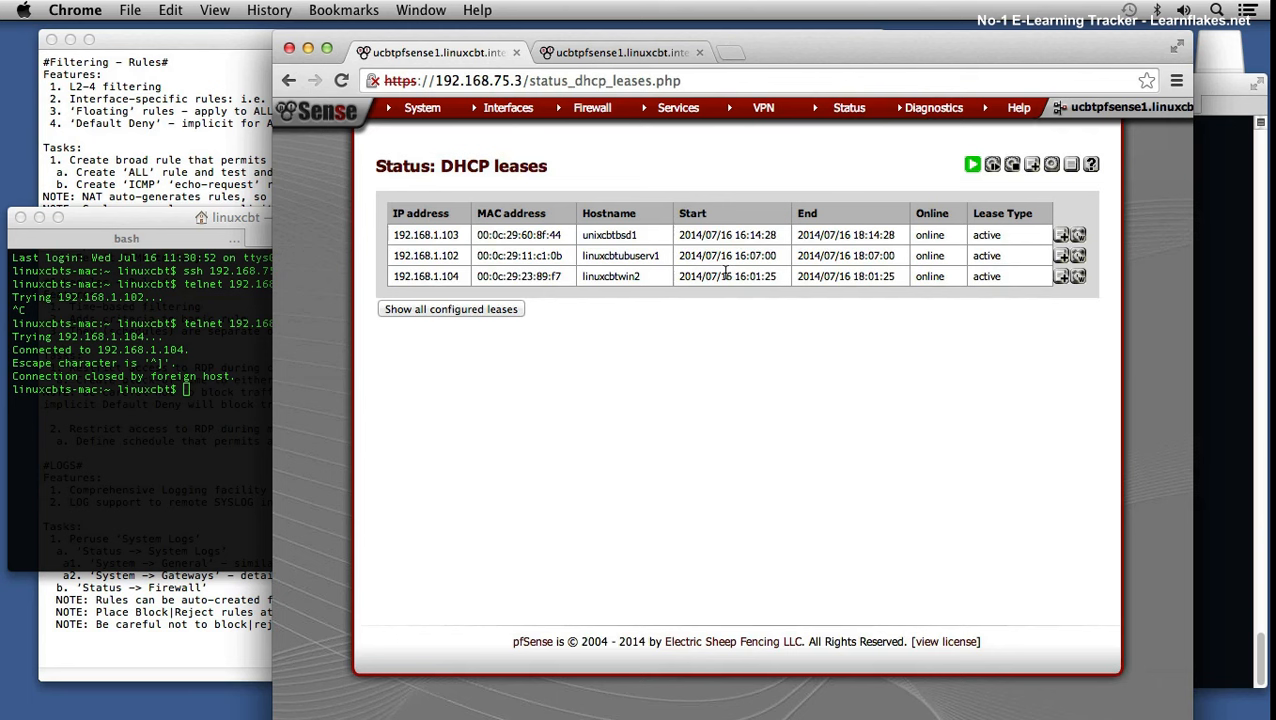
click(480, 311)
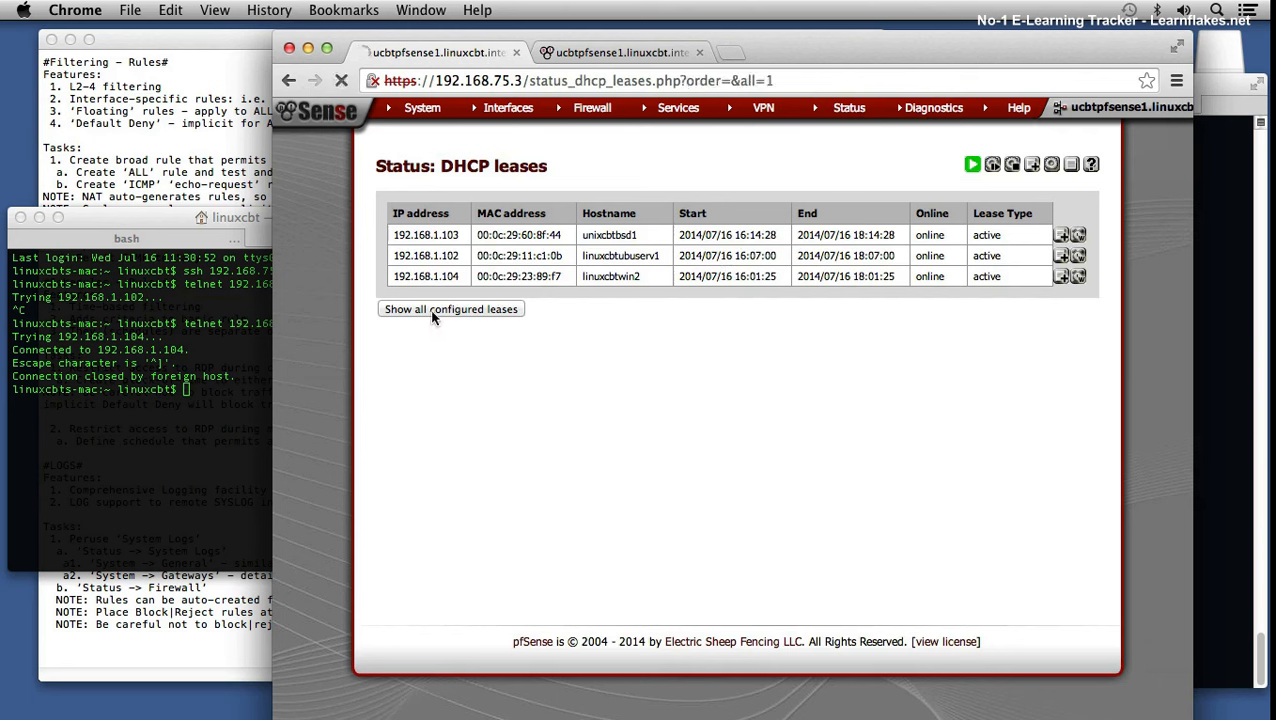